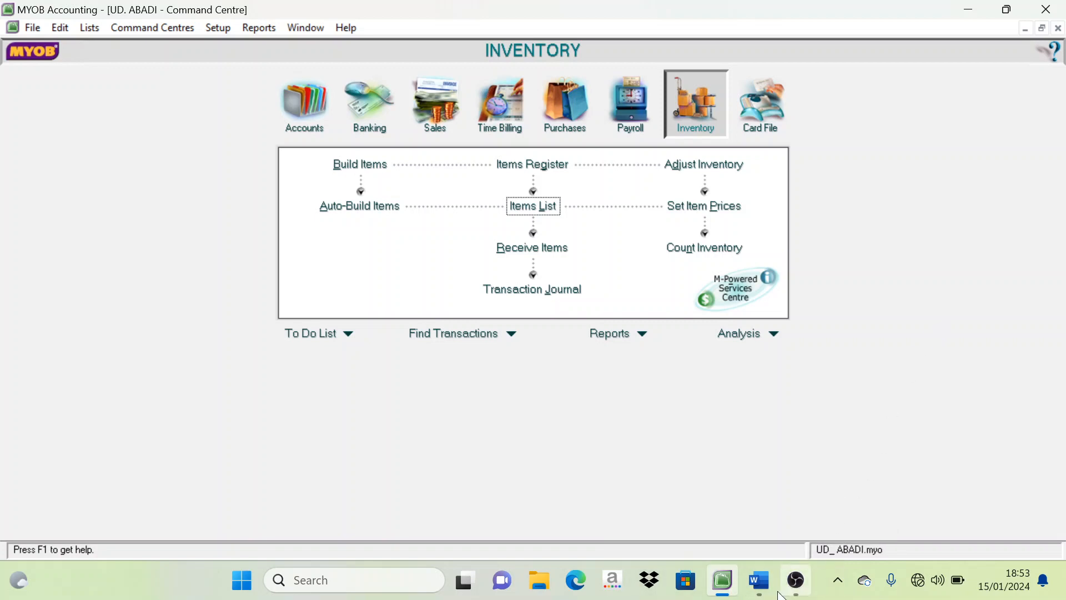
# Step: Switch to the Word document and examine the account list and the trial balance per 30 November 2022
pyautogui.click(759, 580)
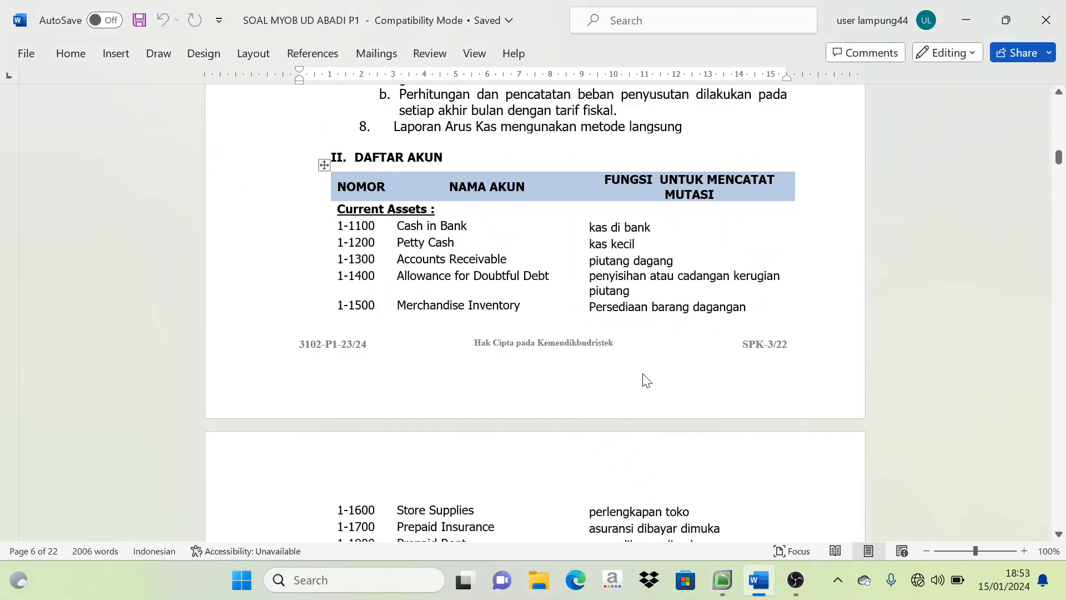
pyautogui.scroll(1, 647, 368)
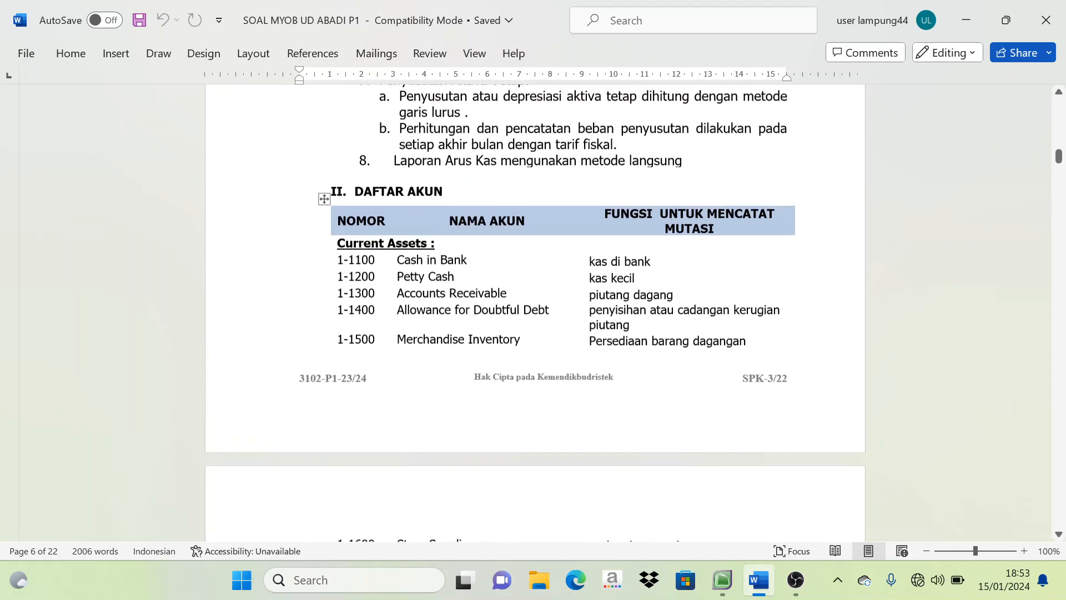
pyautogui.scroll(-12, 550, 313)
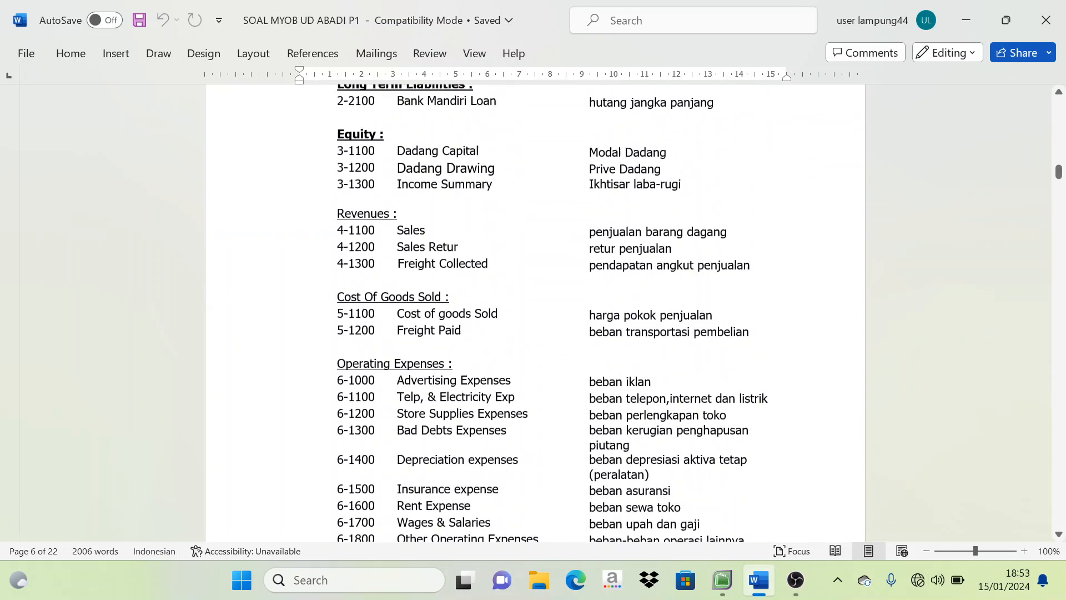
pyautogui.scroll(-10, 534, 313)
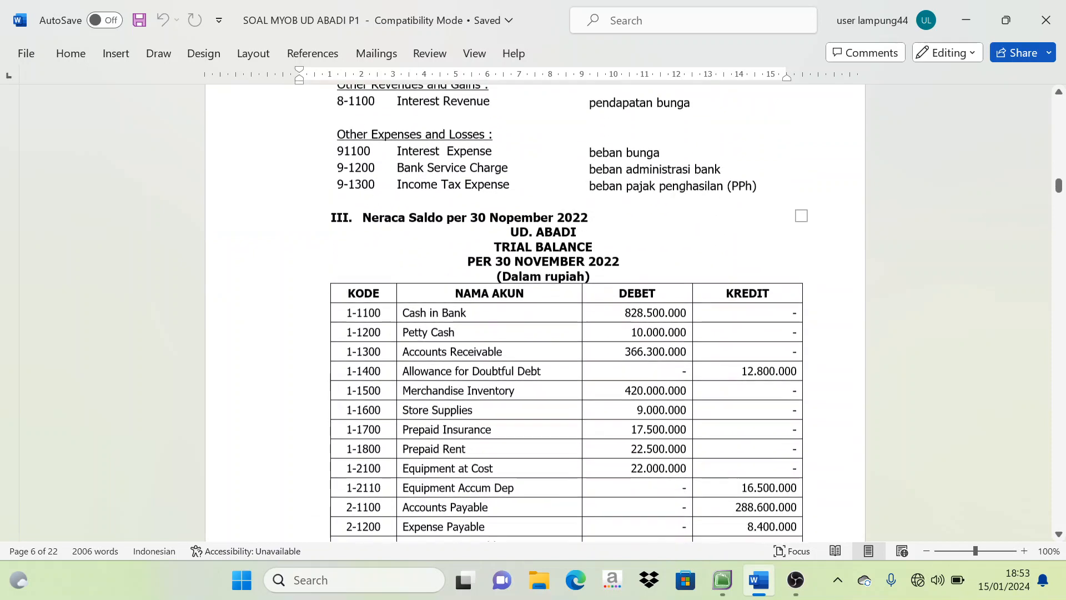
pyautogui.scroll(-1, 534, 314)
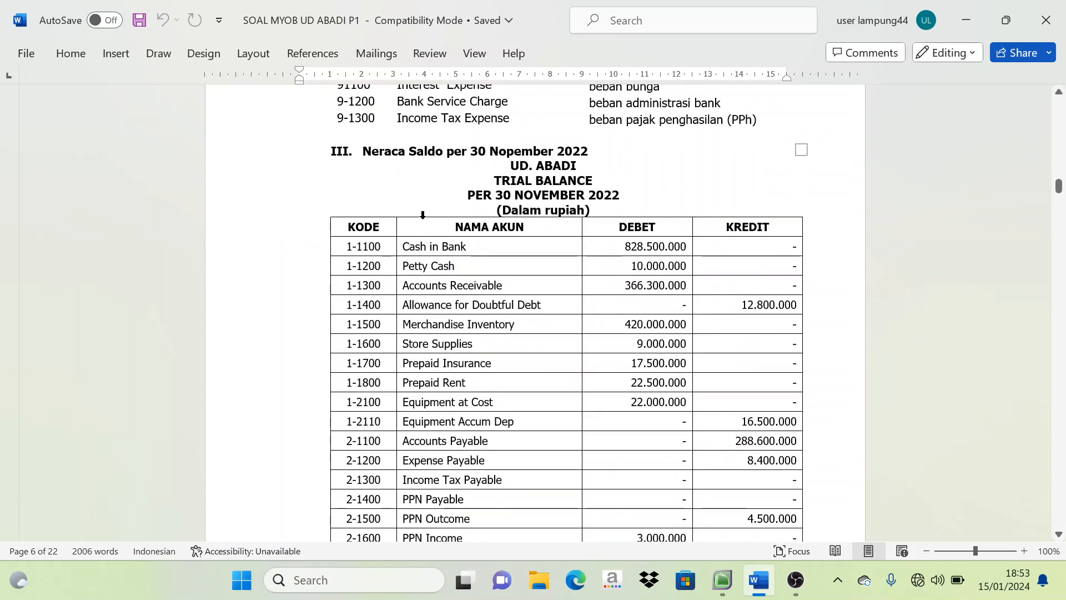
pyautogui.scroll(3, 566, 314)
pyautogui.scroll(-4, 566, 313)
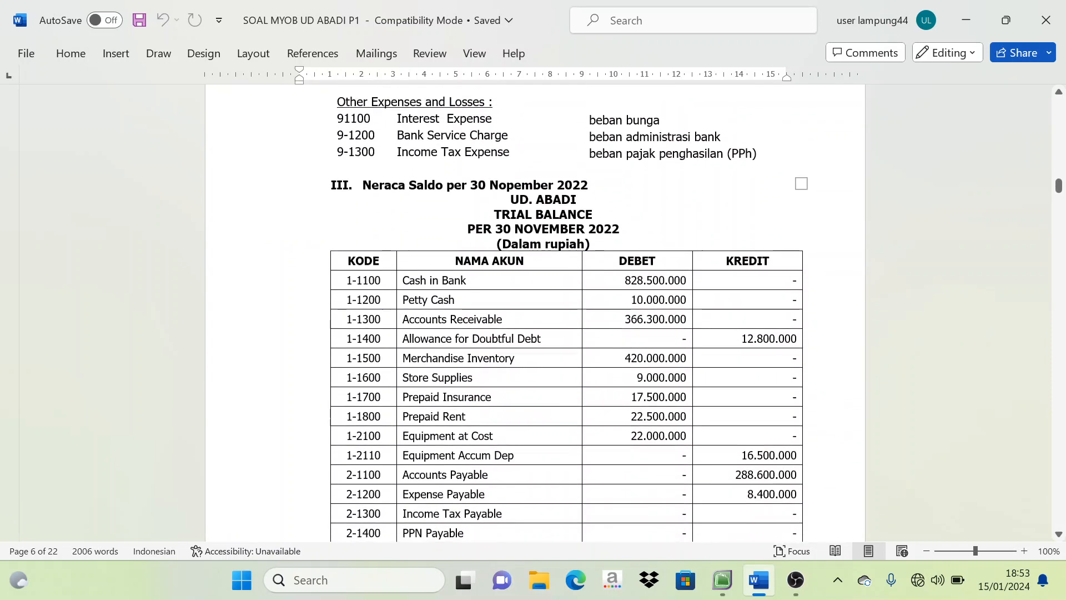
pyautogui.scroll(-1, 566, 313)
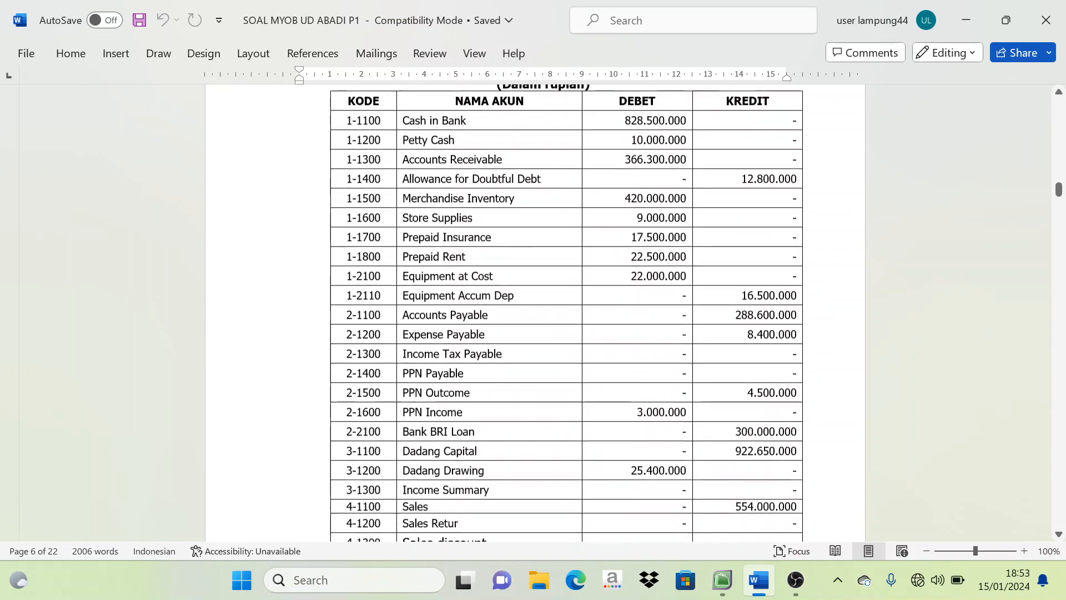
pyautogui.scroll(1, 566, 314)
pyautogui.scroll(-1, 566, 314)
pyautogui.scroll(1, 567, 313)
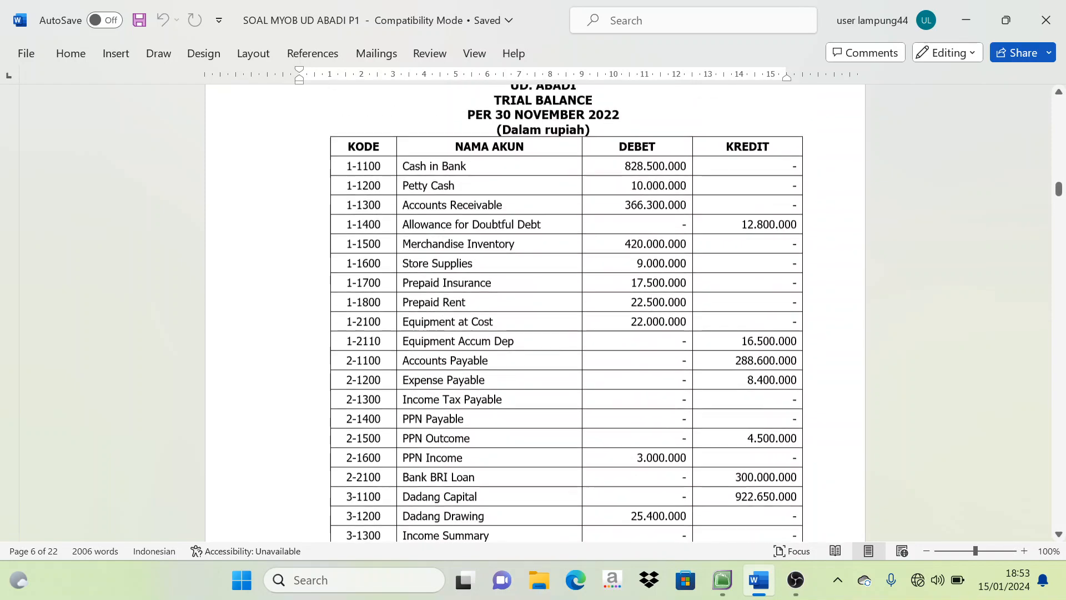
pyautogui.scroll(-10, 566, 314)
pyautogui.scroll(2, 566, 313)
pyautogui.scroll(10, 567, 314)
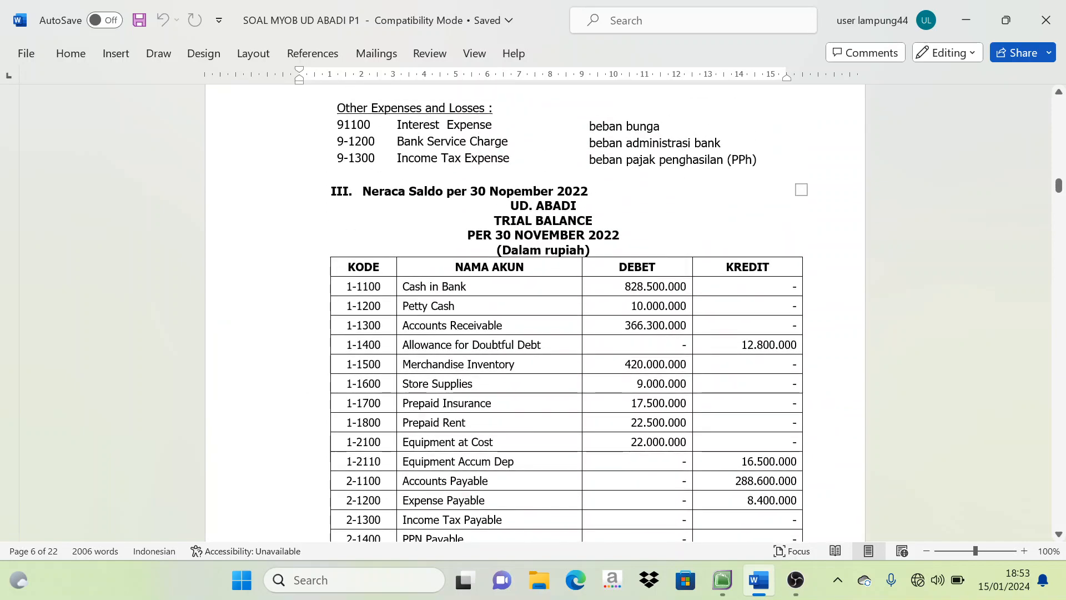
# Step: Arrange the Word document and MYOB Accounting side by side, with the trial balance's debit and credit columns in view
pyautogui.press('super+Right')
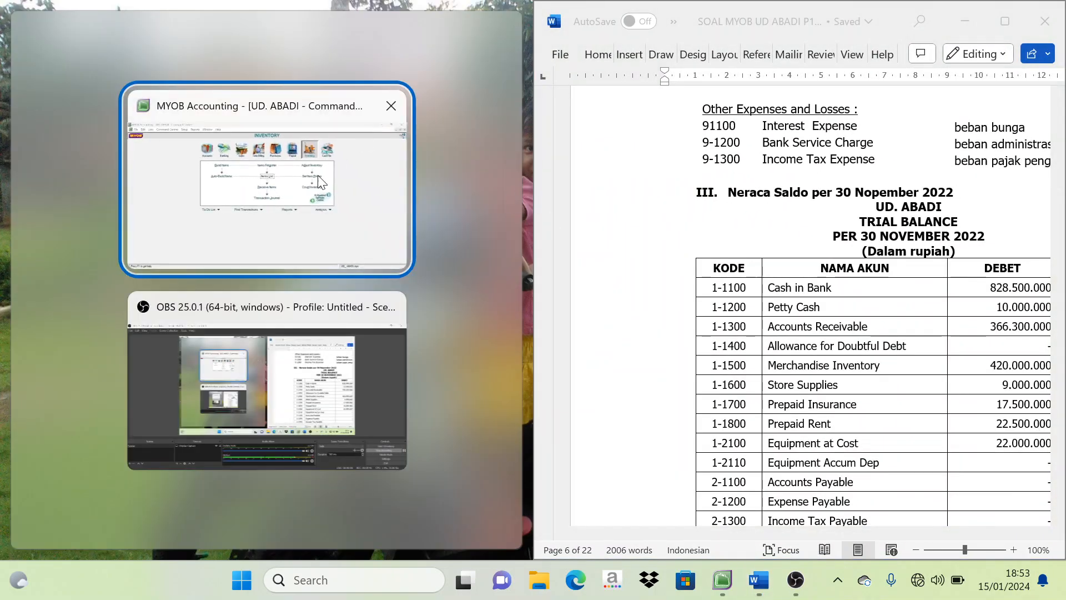
pyautogui.click(300, 178)
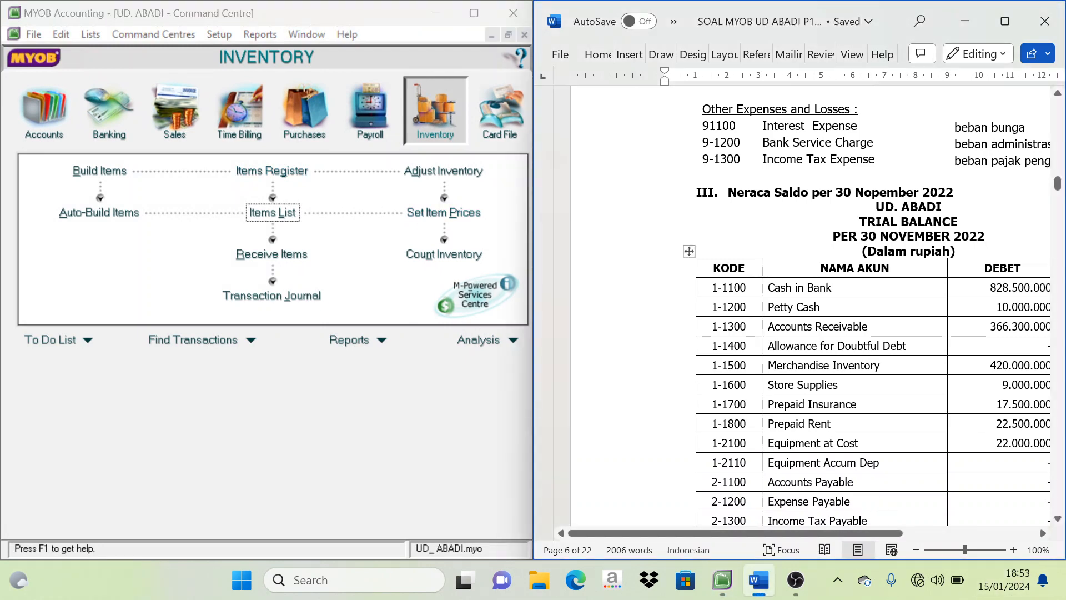
pyautogui.moveTo(868, 534); pyautogui.dragTo(954, 548)
pyautogui.scroll(-2, 821, 355)
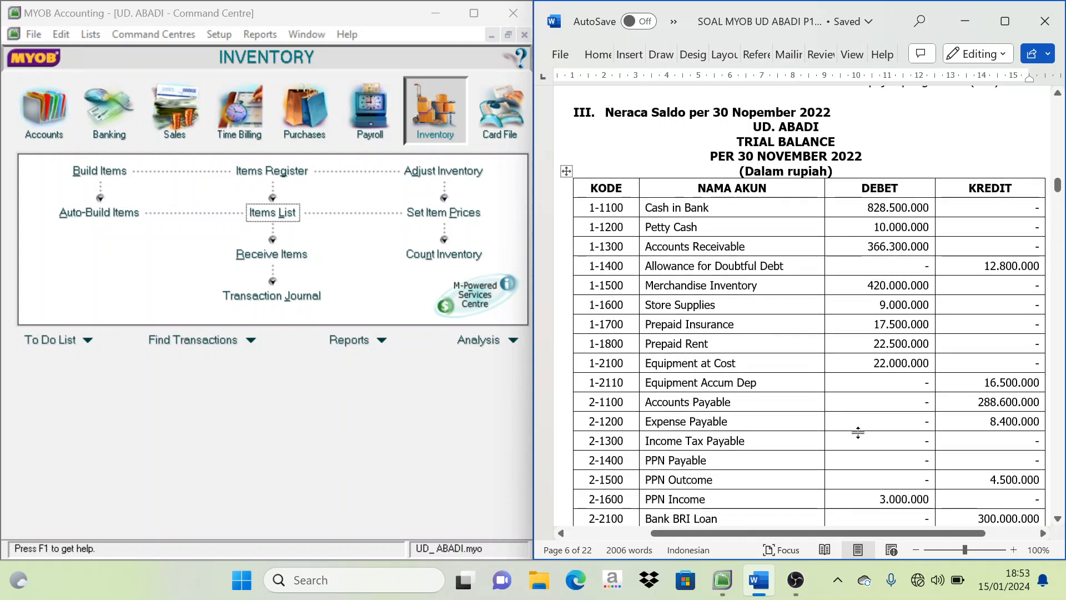
pyautogui.scroll(-1, 825, 423)
pyautogui.scroll(1, 825, 421)
# Step: Open the Account Opening Balances setup in MYOB Accounting
pyautogui.click(220, 34)
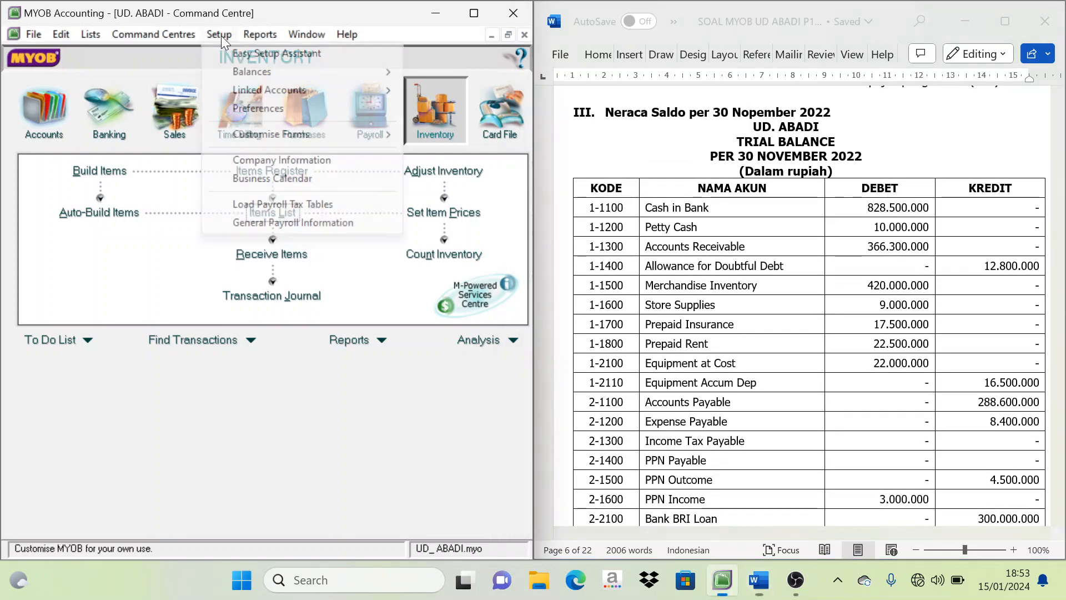
pyautogui.moveTo(248, 70)
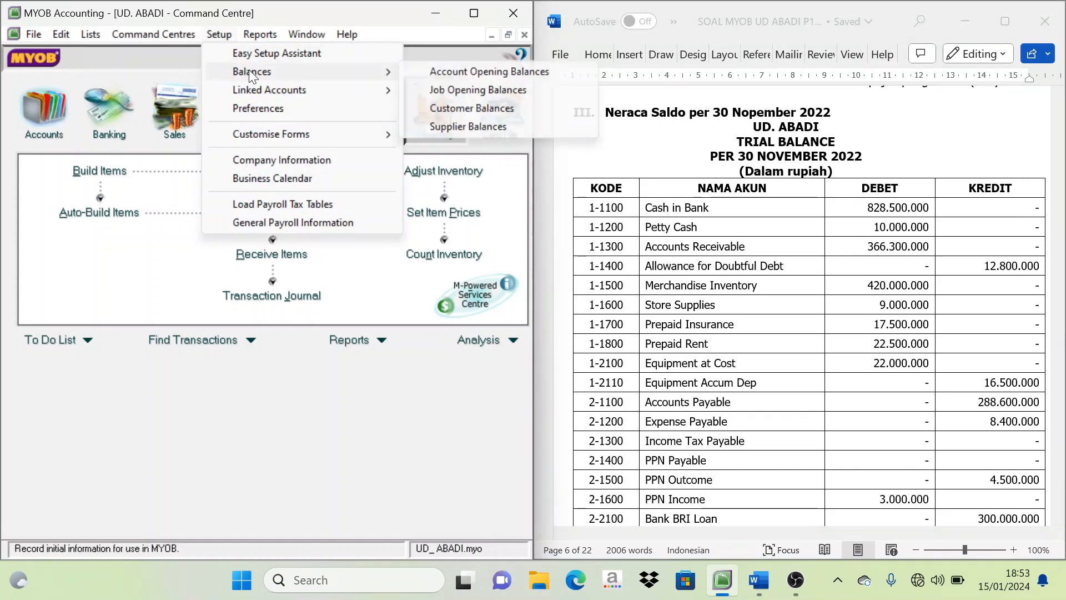
pyautogui.click(474, 75)
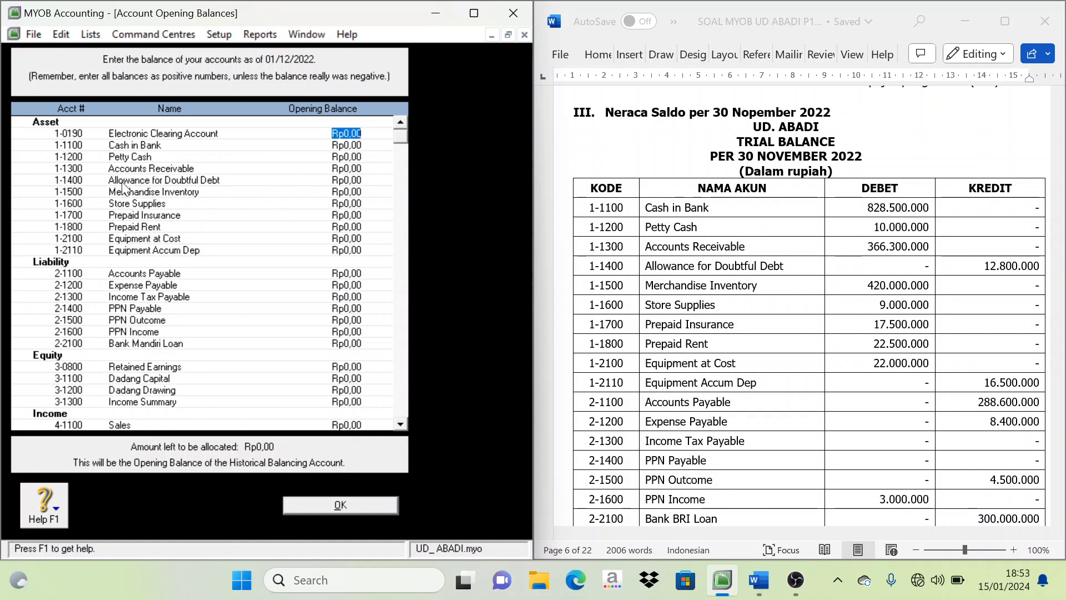
# Step: Colour the codes and names of accounts 1-1100 through 1-2110 red in the Word trial balance
pyautogui.click(716, 212)
pyautogui.scroll(-2, 678, 219)
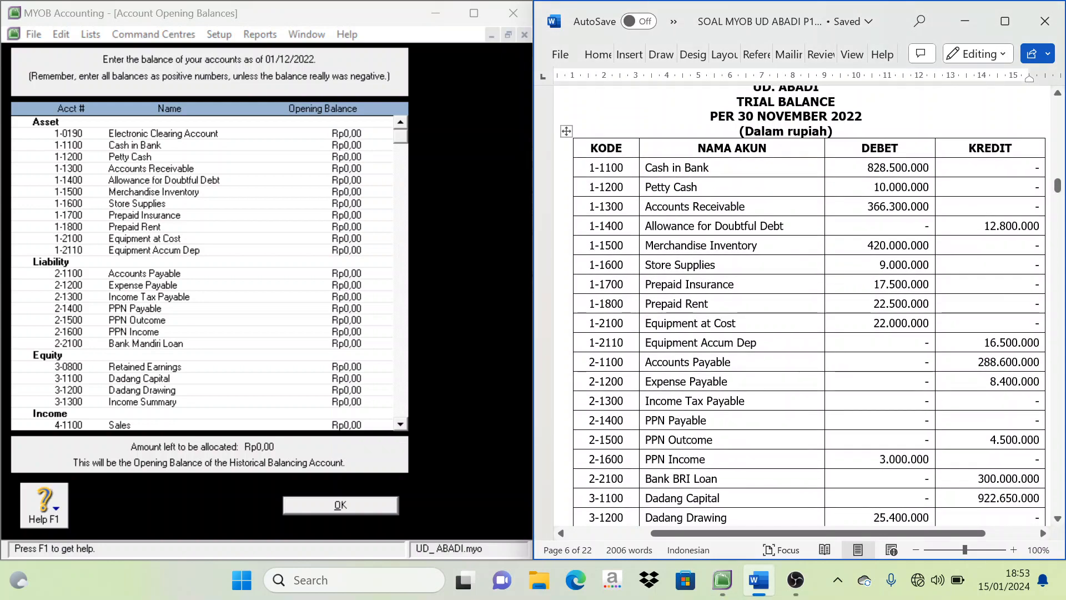
pyautogui.moveTo(605, 167); pyautogui.dragTo(689, 345)
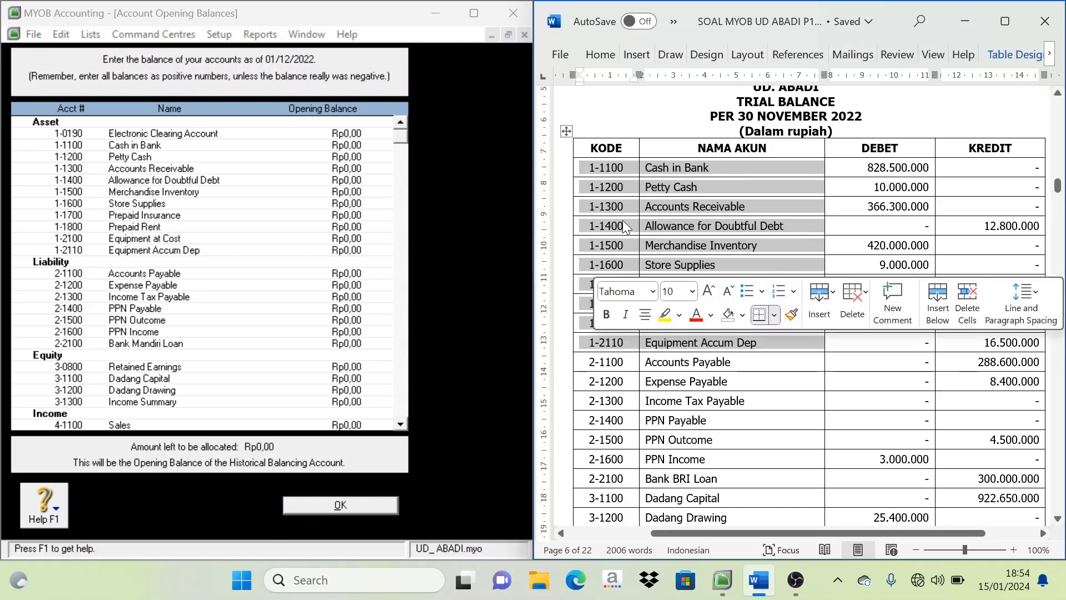
pyautogui.click(696, 314)
pyautogui.click(673, 187)
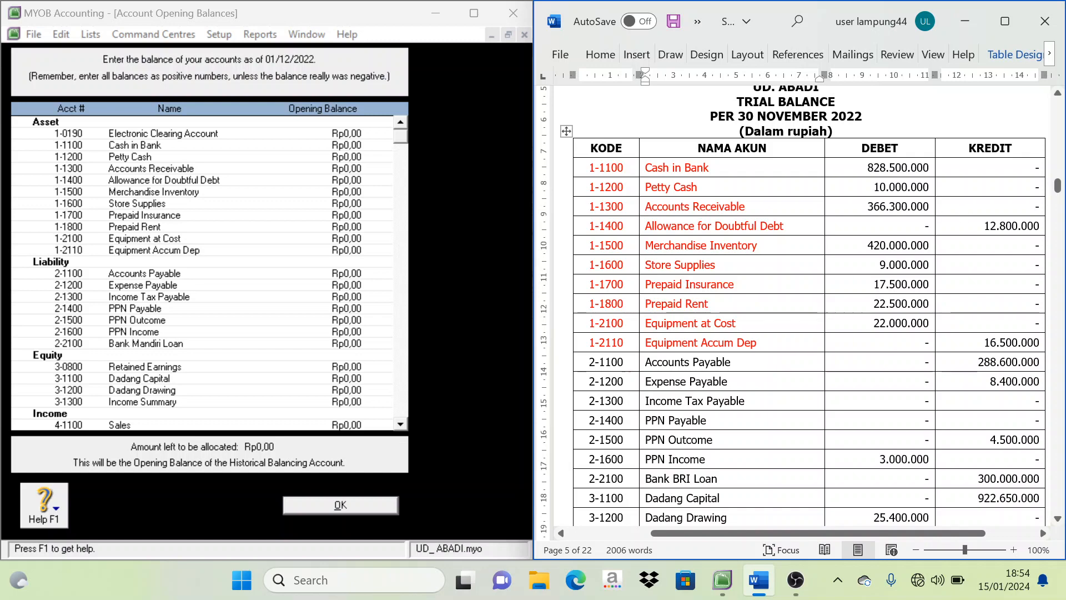
# Step: Colour the credit column entries red for accounts 1-1400 through 1-2110 in the trial balance
pyautogui.moveTo(988, 225); pyautogui.dragTo(989, 342)
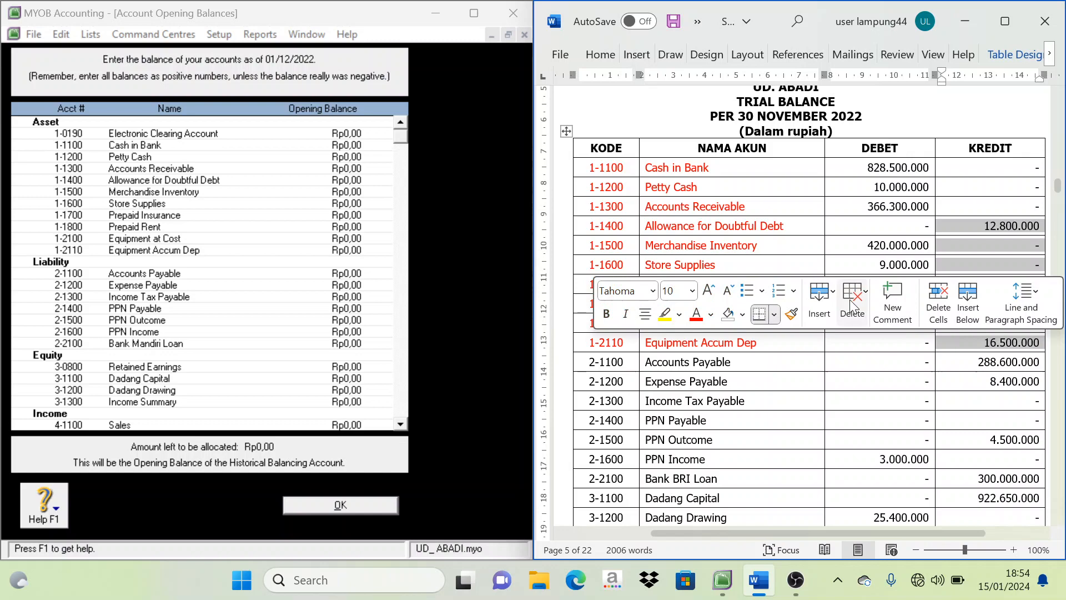
pyautogui.click(696, 313)
pyautogui.click(740, 206)
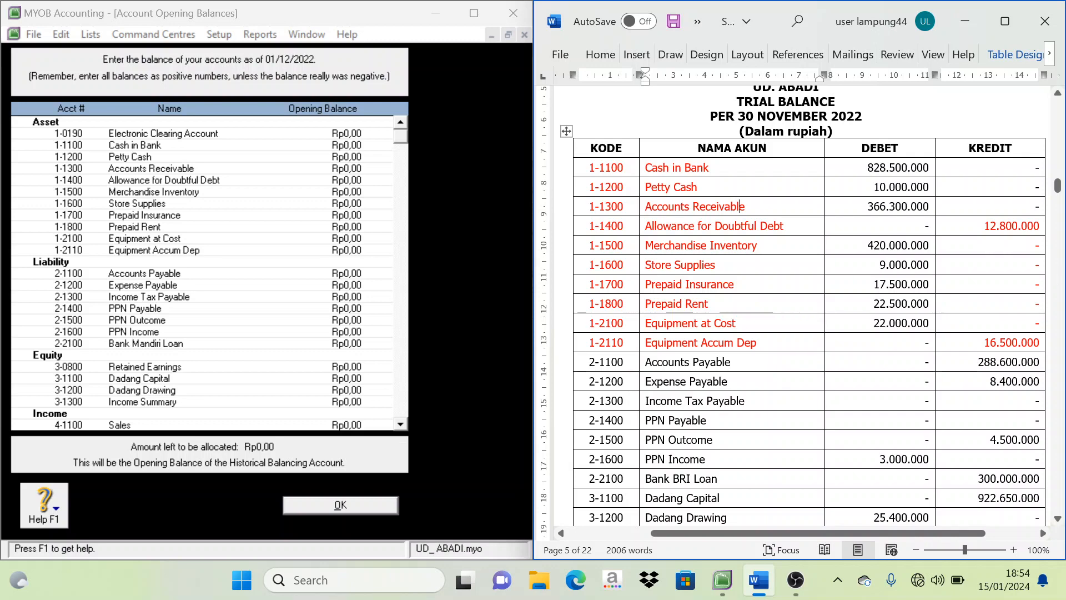
# Step: In MYOB, enter opening balances of 828.500.000 for Cash in Bank, 10.000.000 for Petty Cash and 366.300.000 for Accounts Receivable
pyautogui.click(345, 145)
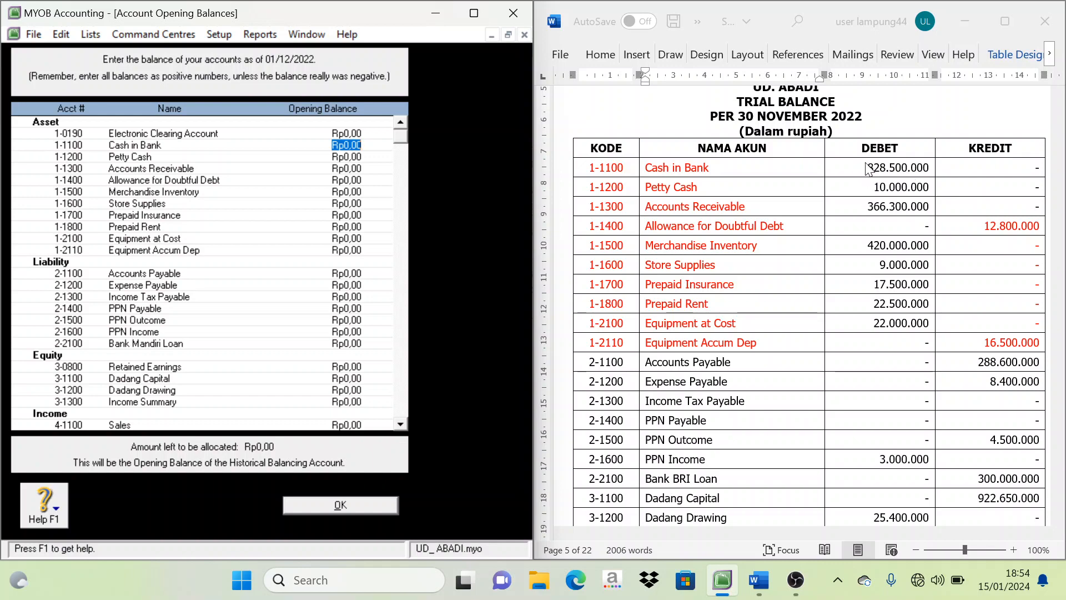
pyautogui.write('828500000')
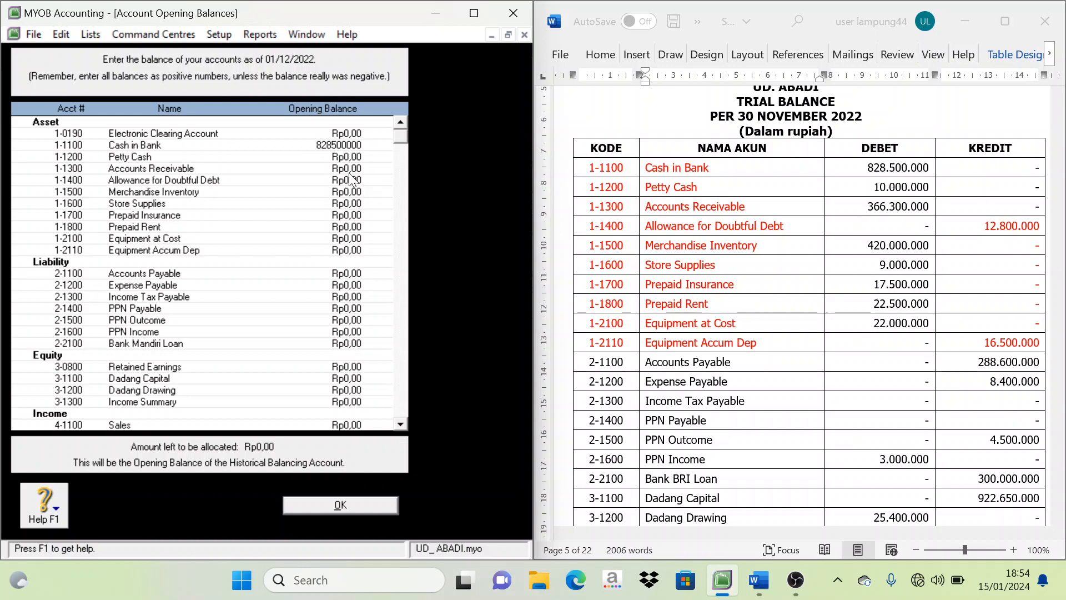
pyautogui.press('Tab')
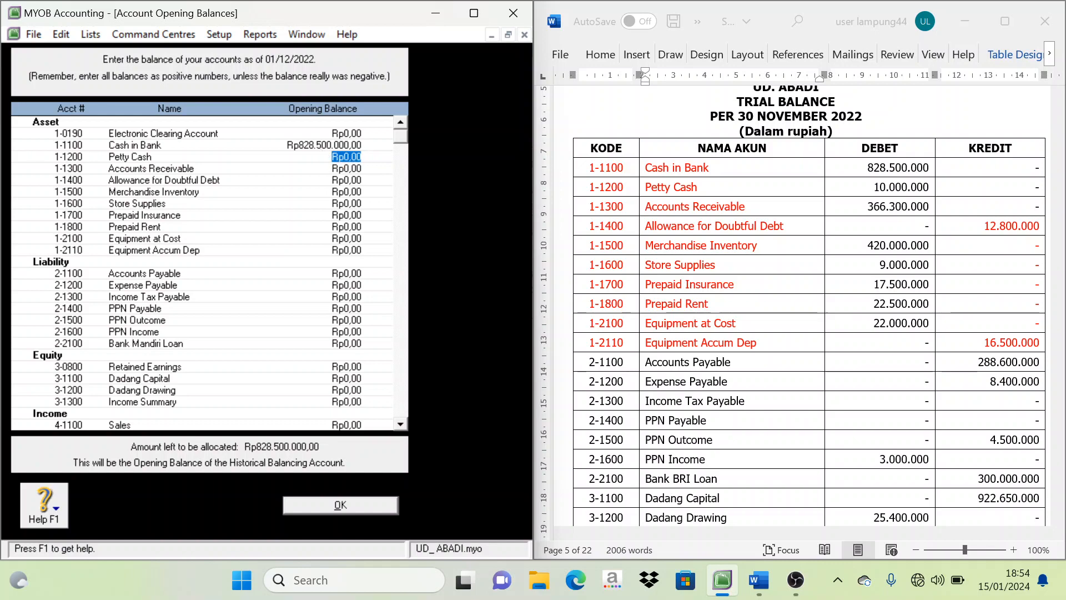
pyautogui.write('10000000')
pyautogui.press('Tab')
pyautogui.write('36')
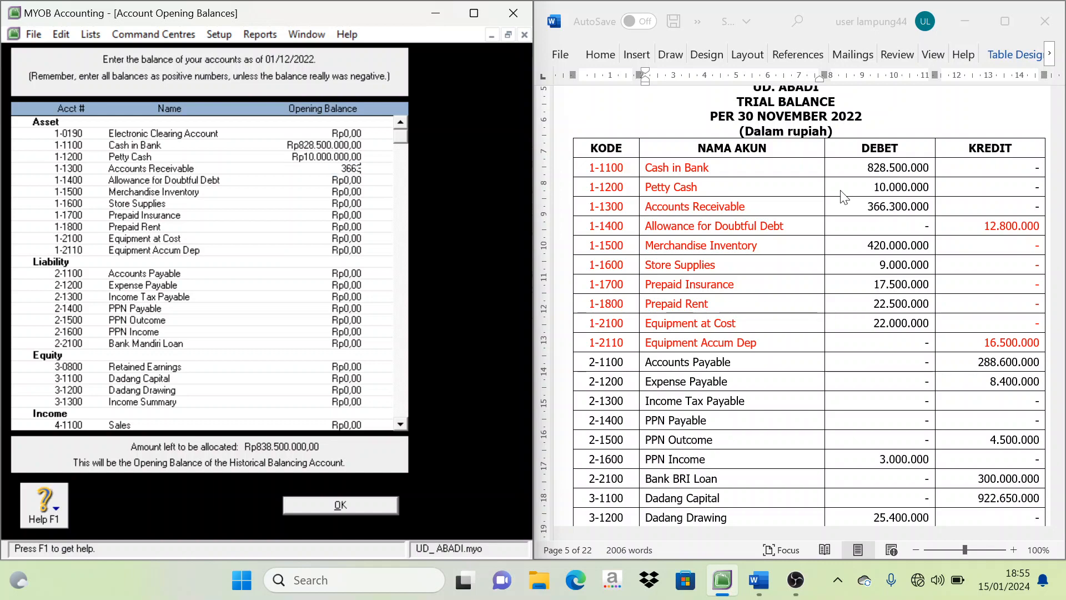
pyautogui.write('6.300.000')
pyautogui.press('Tab')
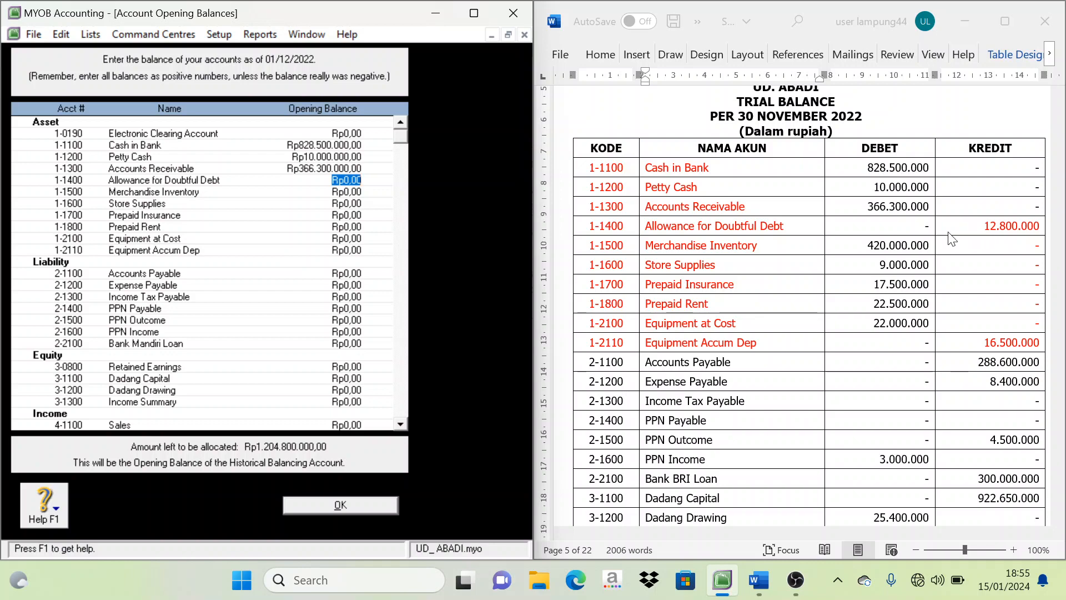
# Step: Enter opening balances of -12.800.000 for Allowance for Doubtful Debt and 420.000.000 for Merchandise Inventory
pyautogui.press('BackSpace')
pyautogui.write('-Rp12.800.000')
pyautogui.press('Tab')
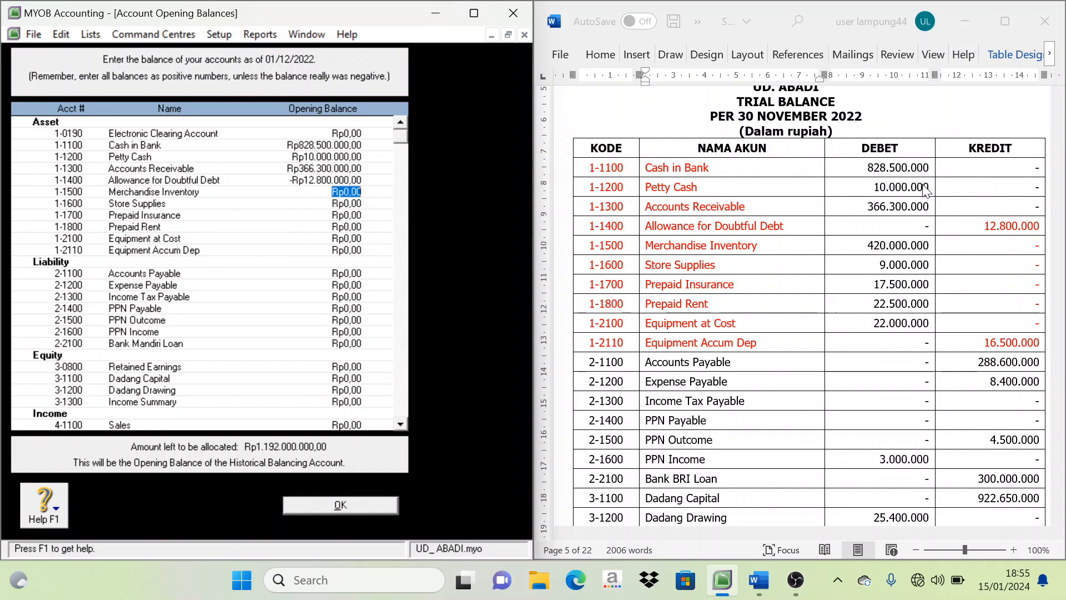
pyautogui.write('420')
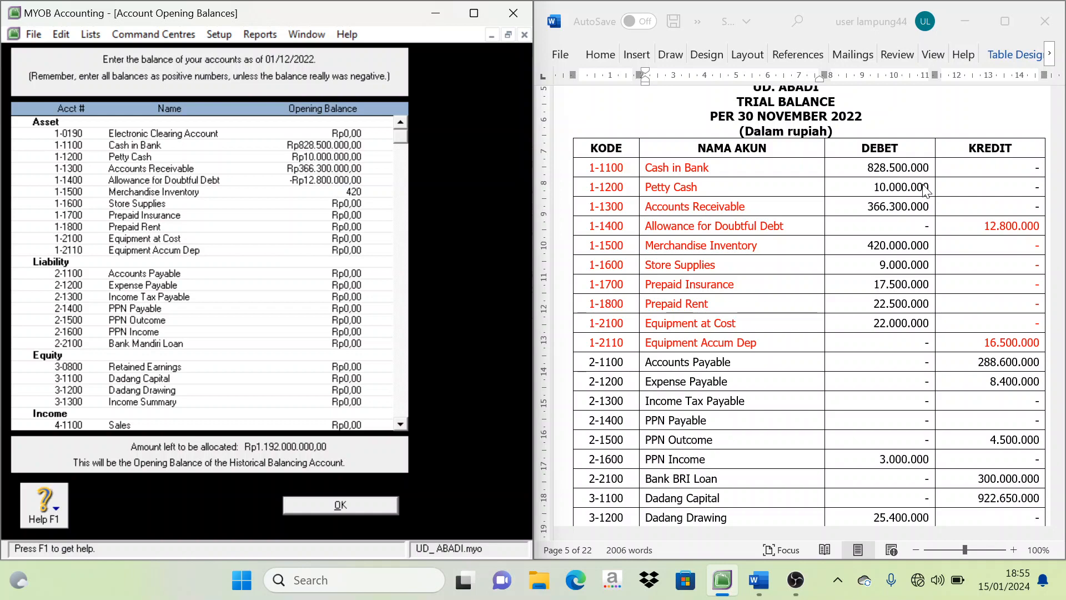
pyautogui.write('.000.000')
pyautogui.press('Tab')
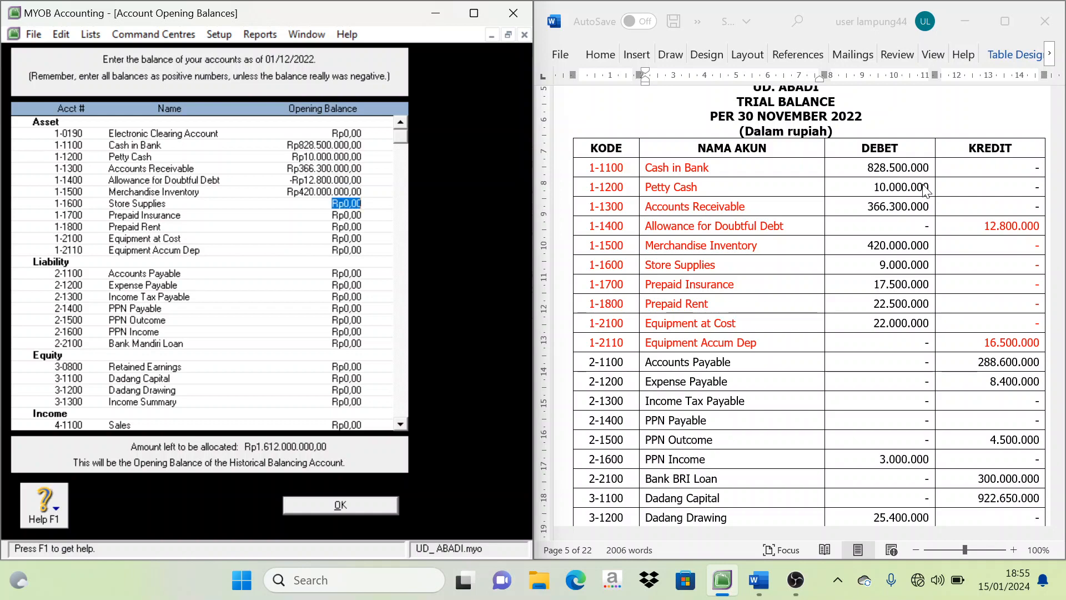
# Step: Enter opening balances of 9.000.000 for Store Supplies, 17.500.000 for Prepaid Insurance and 22.500.000 for Prepaid Rent
pyautogui.write('9.000.00')
pyautogui.press('Tab')
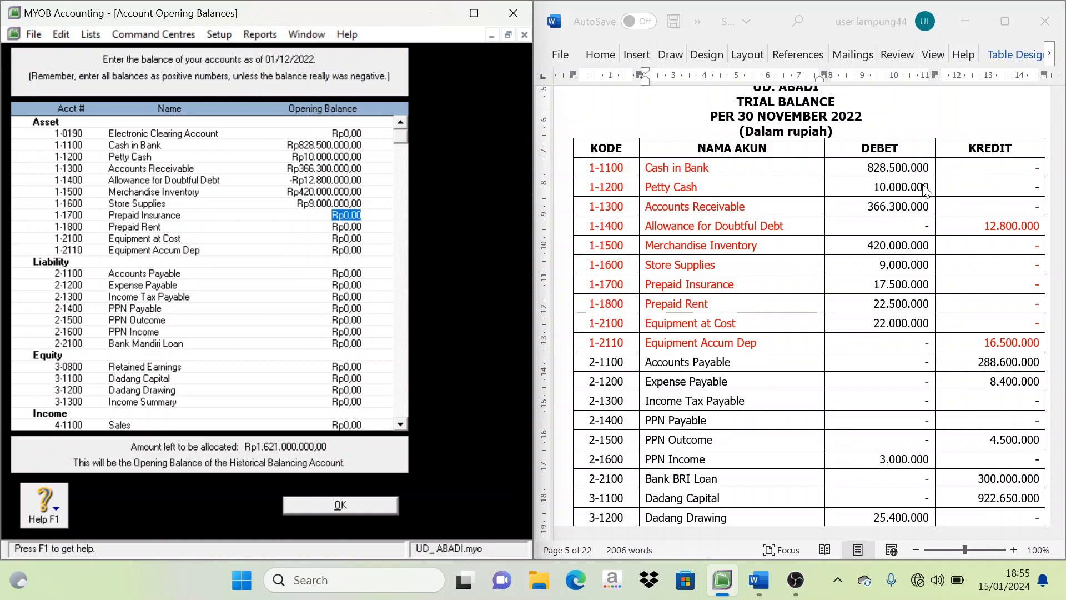
pyautogui.write('1')
pyautogui.write('7.500.000')
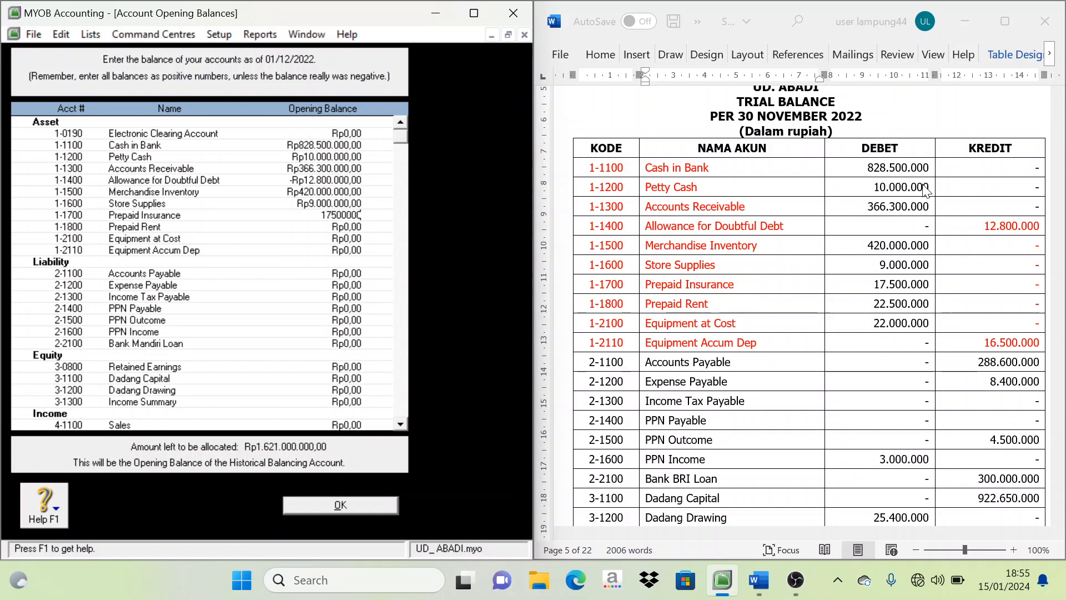
pyautogui.press('Tab')
pyautogui.write('2250000')
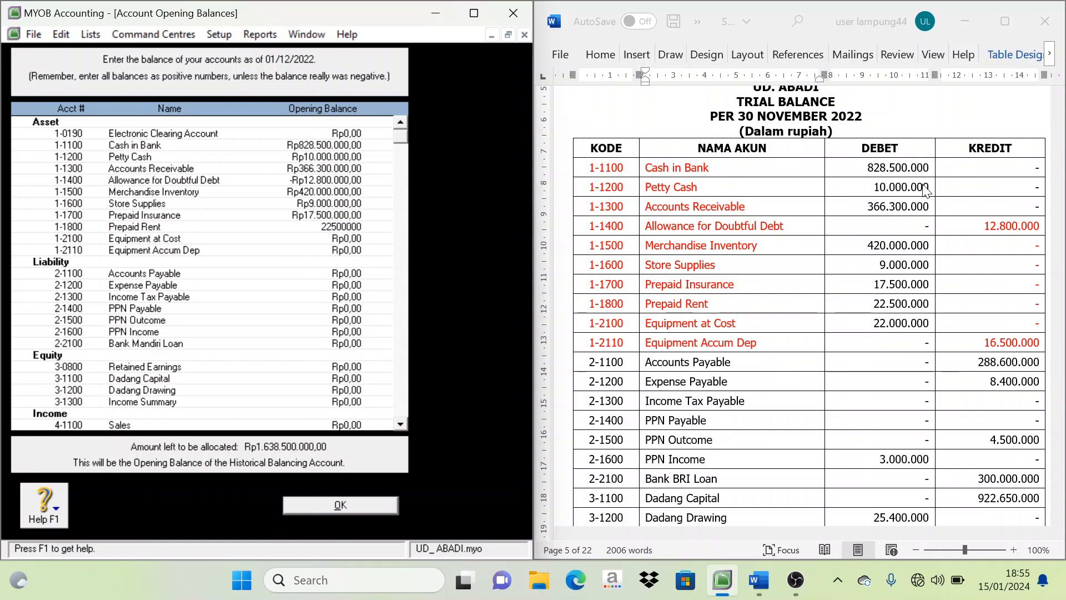
pyautogui.press('Tab')
# Step: Enter opening balances of 22.000.000 for Equipment at Cost and -16.500.000 for Equipment Accum Dep
pyautogui.write('220')
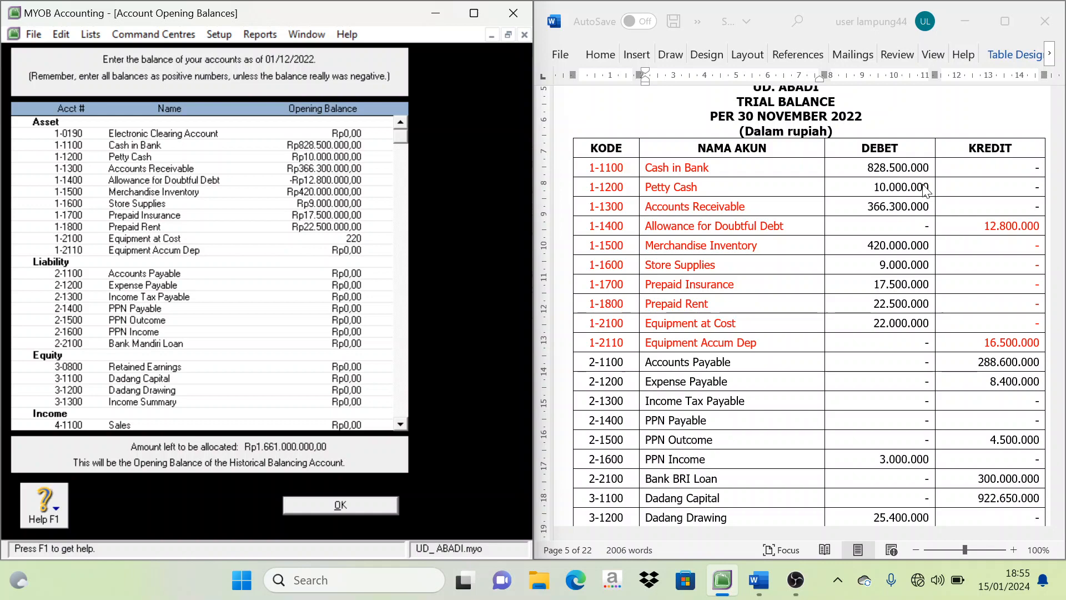
pyautogui.write('00000')
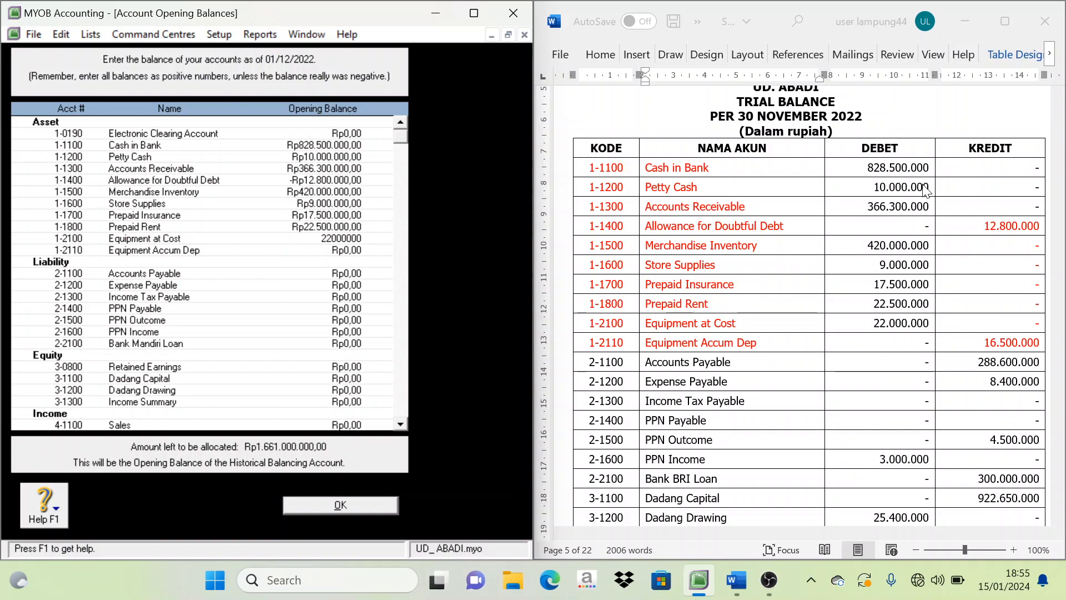
pyautogui.press('Tab')
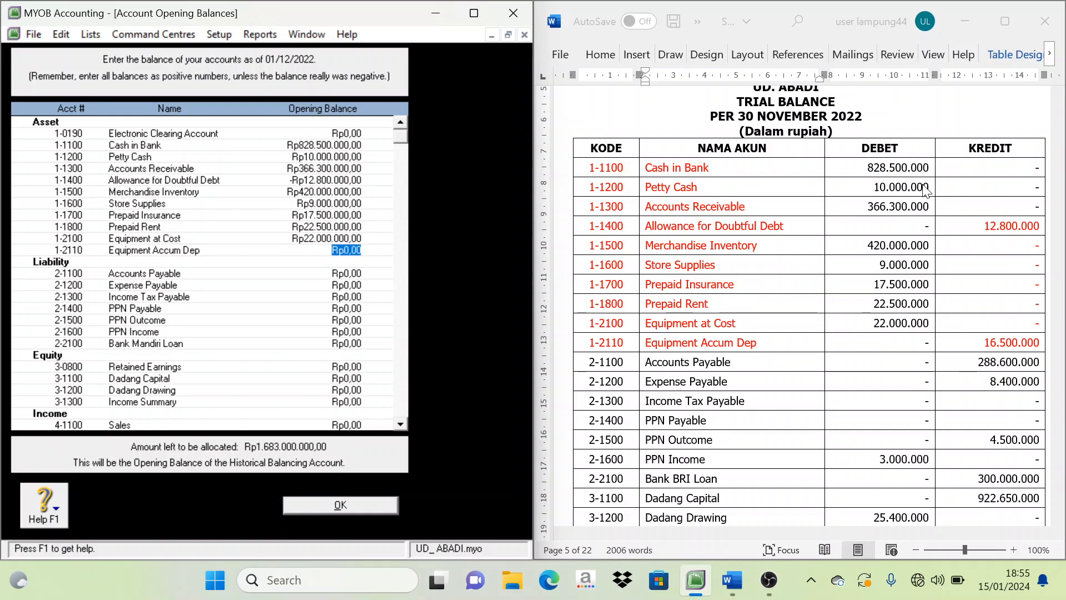
pyautogui.write('-16500000')
pyautogui.press('Tab')
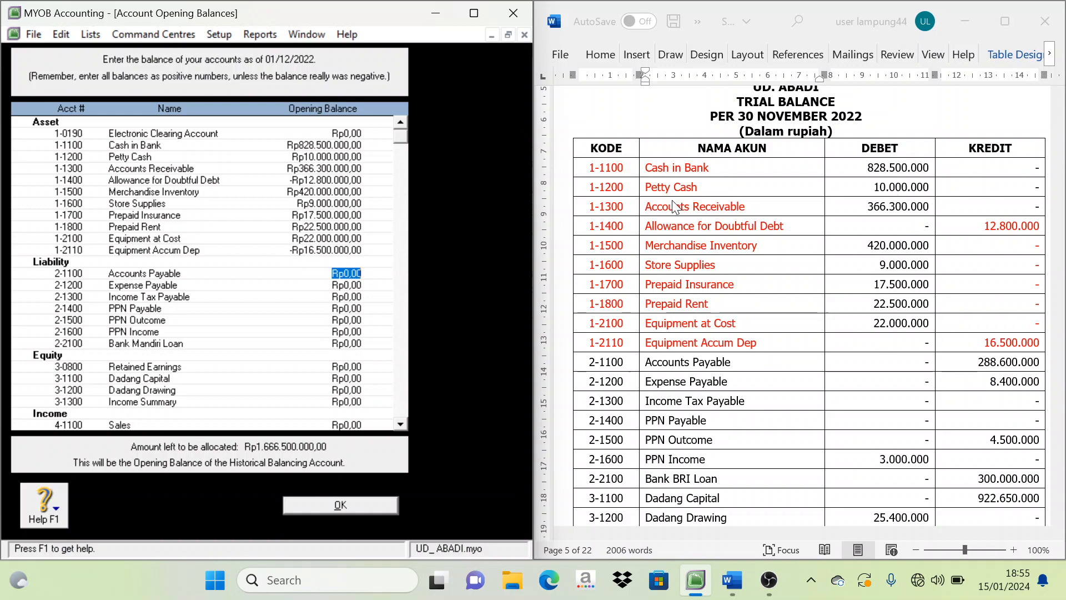
# Step: In the Word trial balance, reset the font color of the asset account codes and names, Cash in Bank through Equipment Accum Dep, to Automatic
pyautogui.scroll(-1, 705, 365)
pyautogui.click(623, 151)
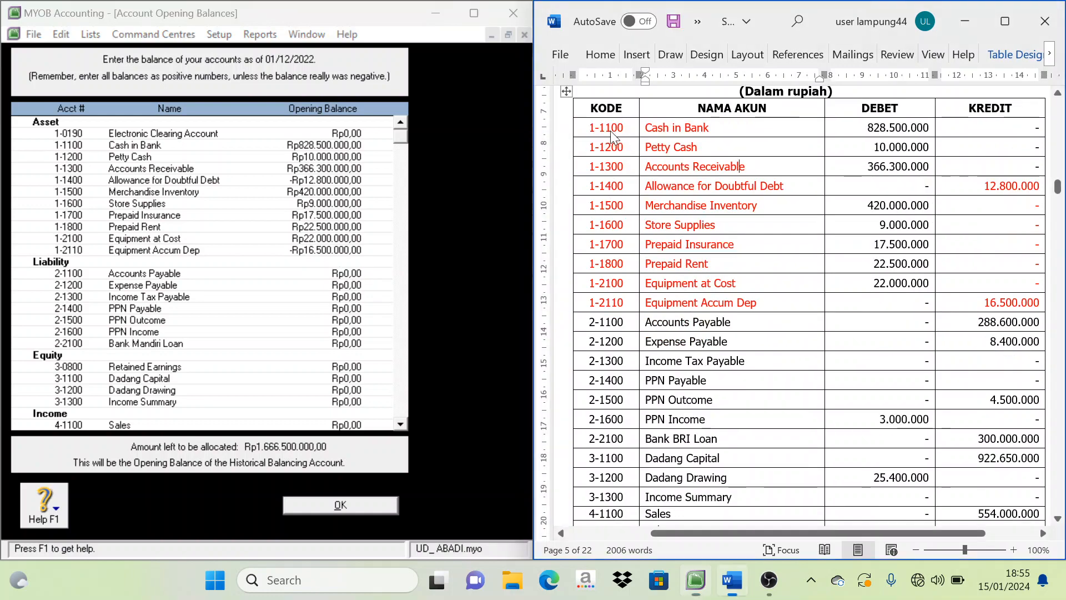
pyautogui.moveTo(610, 129); pyautogui.dragTo(722, 303)
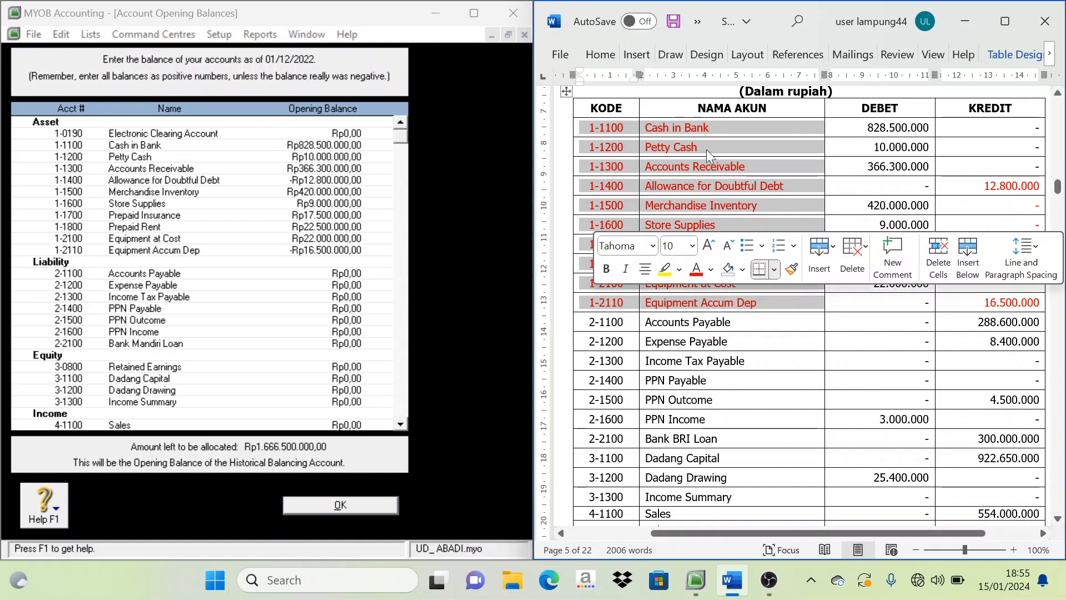
pyautogui.click(711, 269)
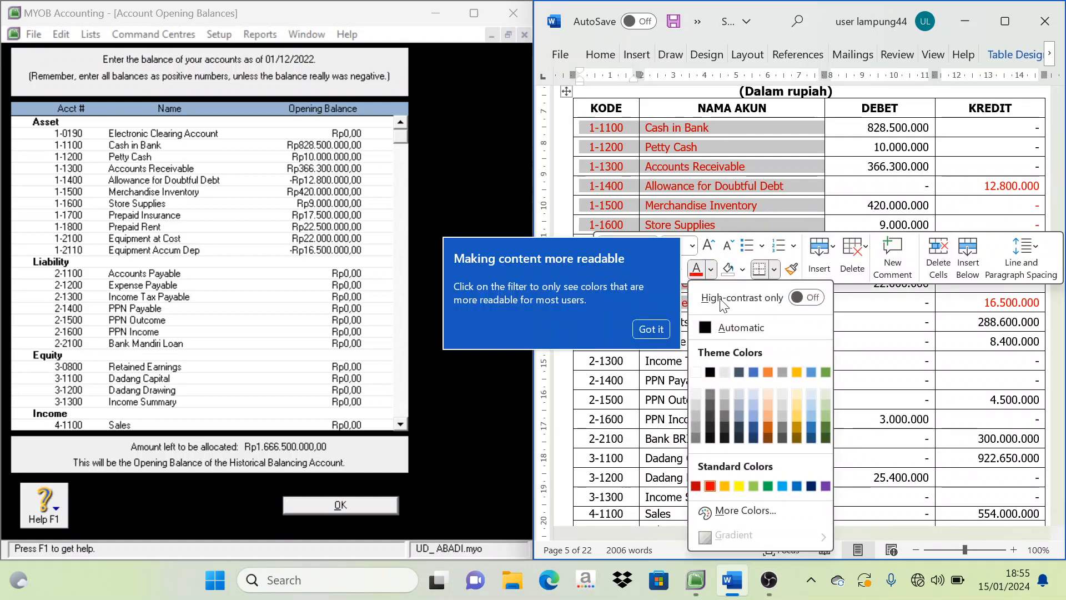
pyautogui.click(711, 328)
pyautogui.click(681, 322)
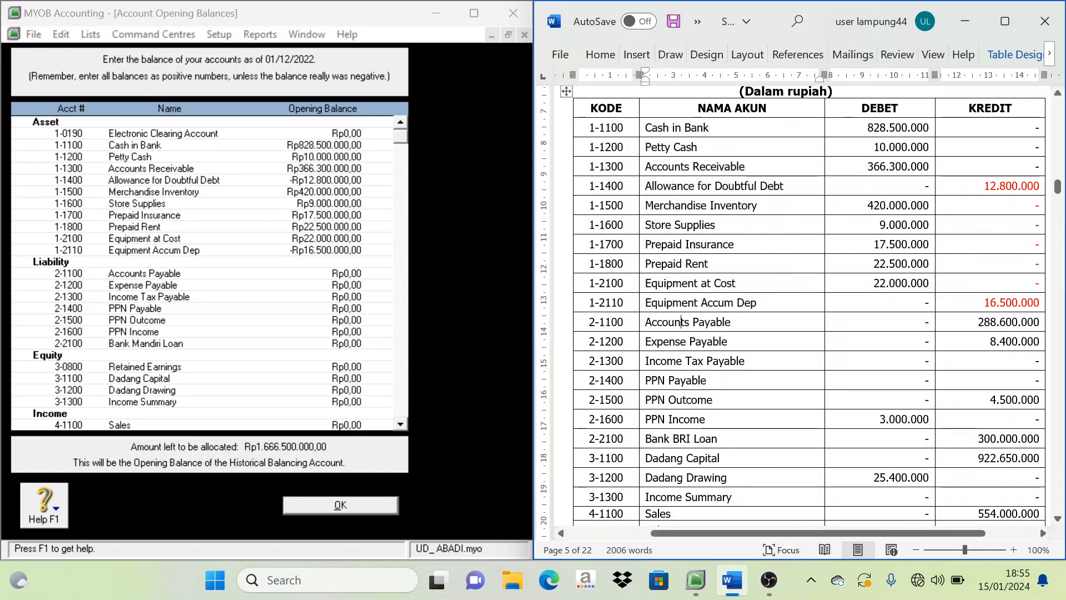
# Step: Color the liability account codes and names red, from Accounts Payable through Bank BRI Loan
pyautogui.scroll(-1, 681, 321)
pyautogui.moveTo(604, 283); pyautogui.dragTo(694, 398)
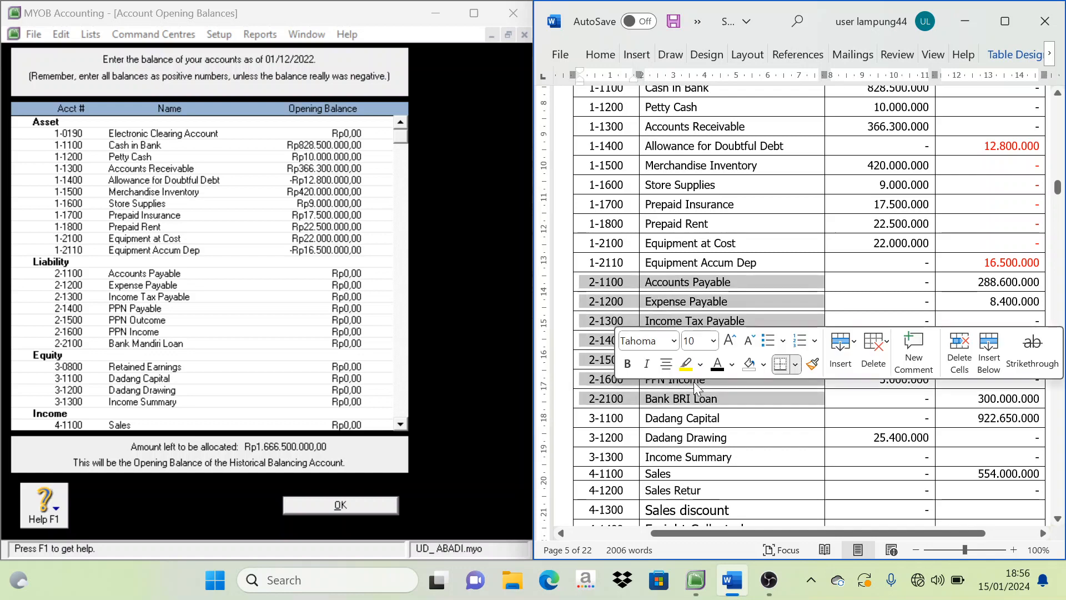
pyautogui.click(731, 364)
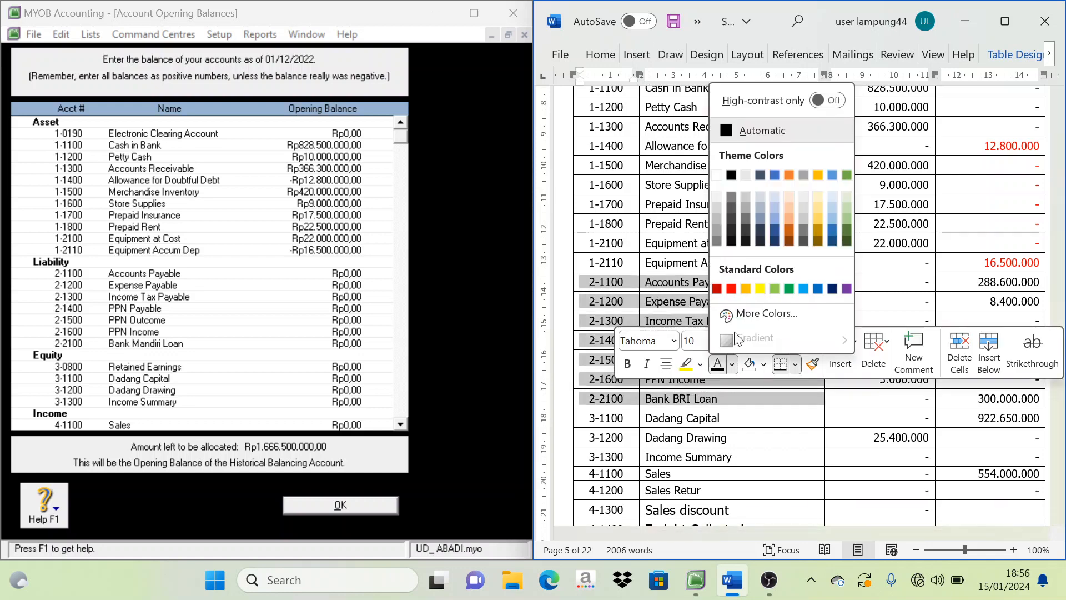
pyautogui.click(731, 289)
pyautogui.click(697, 242)
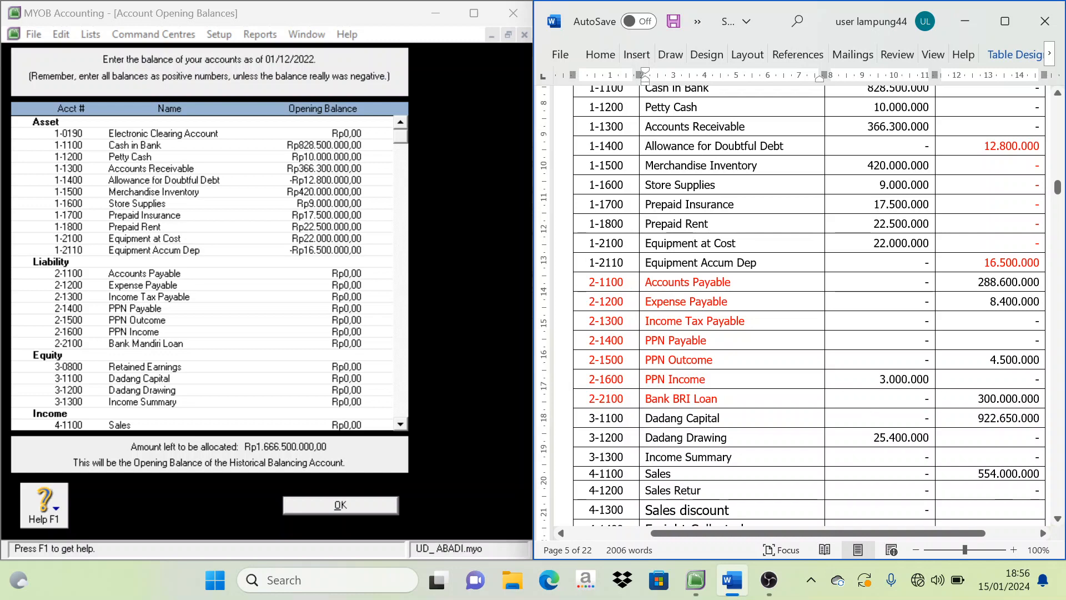
# Step: Color the PPN Income debit amount of 3.000.000 red in the trial balance
pyautogui.doubleClick(879, 378)
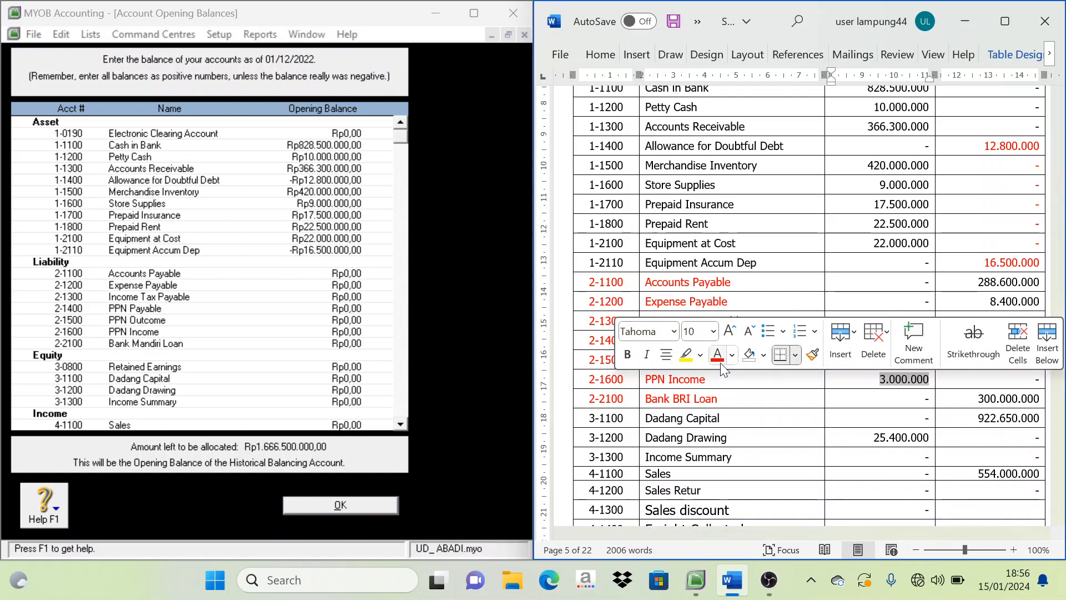
pyautogui.click(721, 362)
pyautogui.click(925, 348)
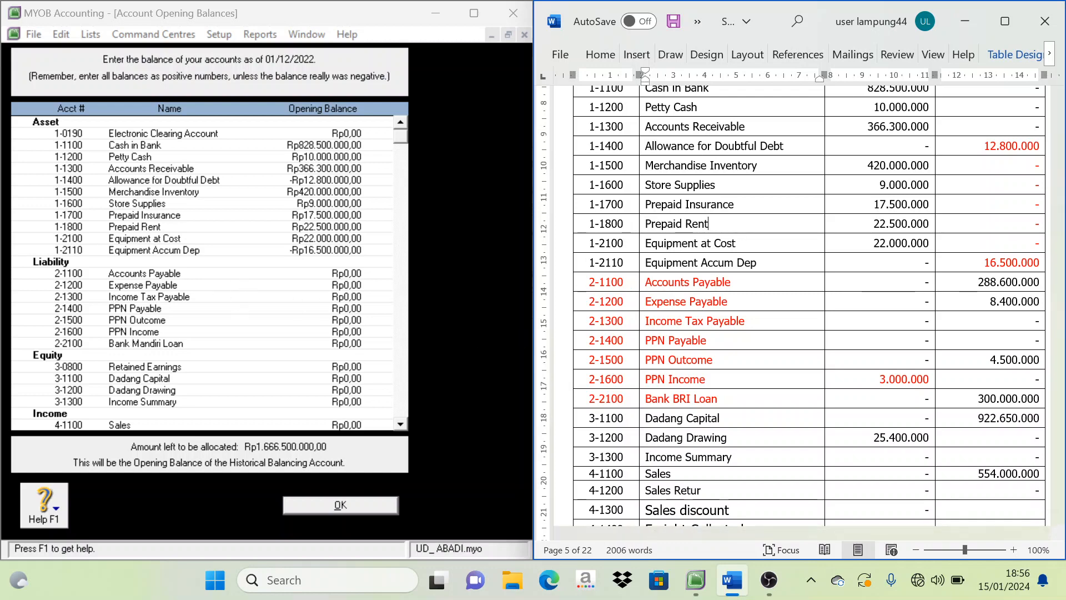
# Step: In MYOB, enter opening balances of 288.600.000 for Accounts Payable and 8.400.000 for Expense Payable
pyautogui.click(369, 276)
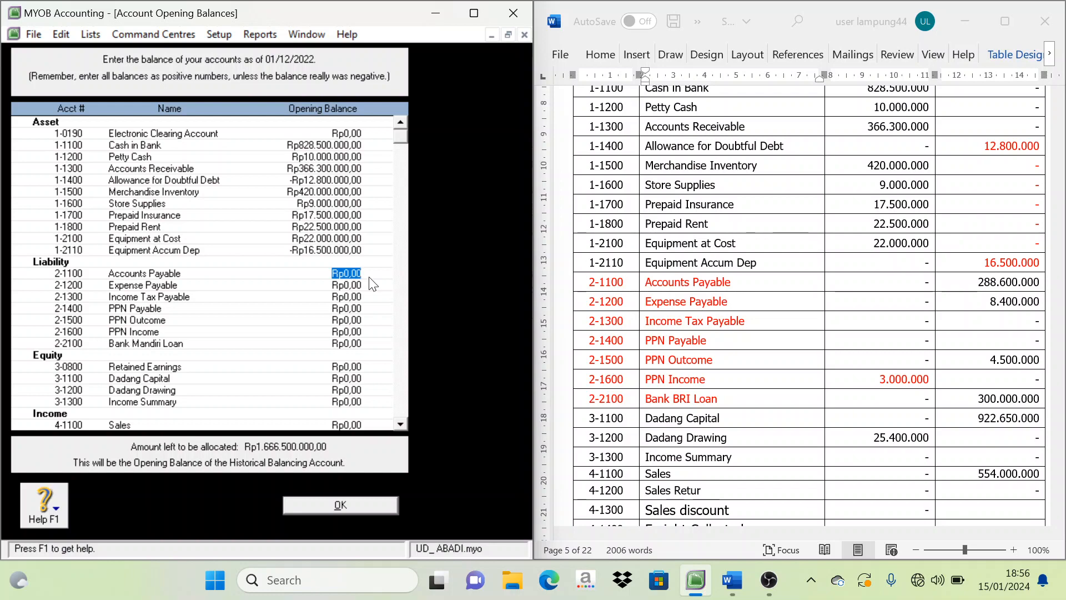
pyautogui.write('2886')
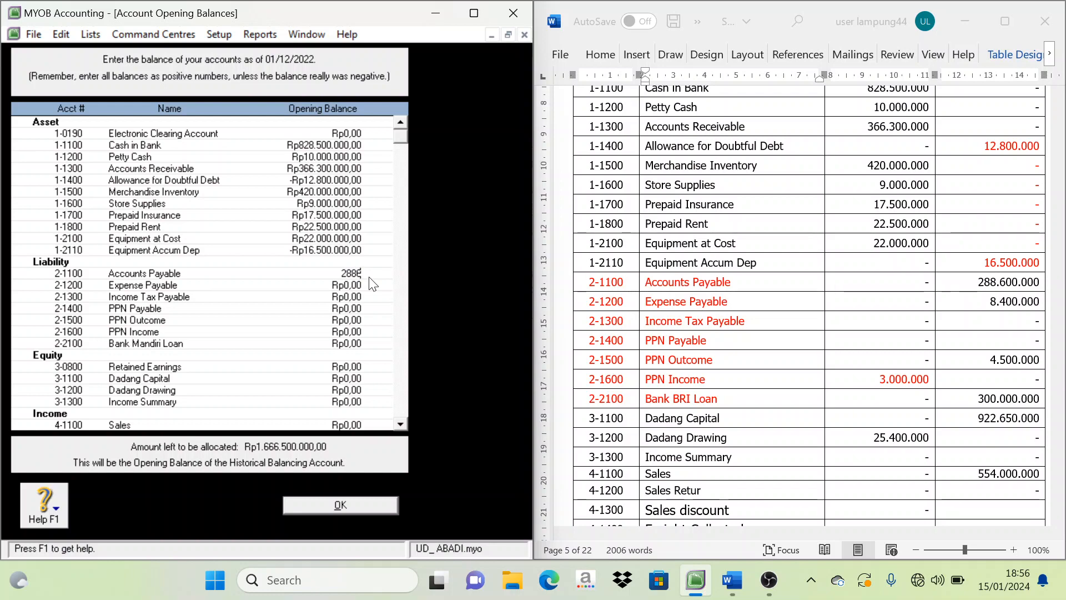
pyautogui.write('00000')
pyautogui.press('Tab')
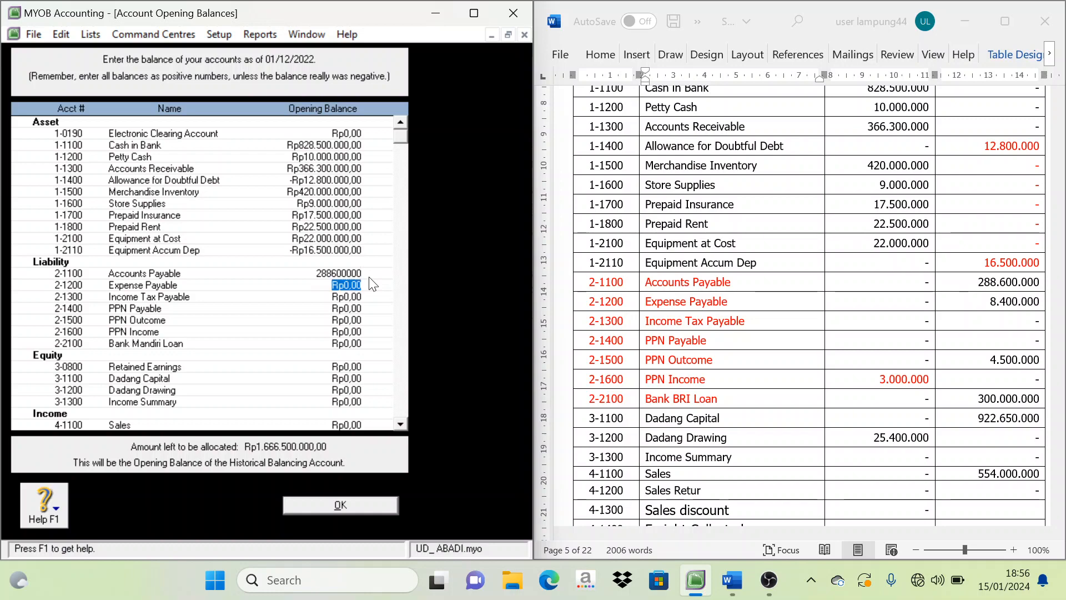
pyautogui.write('8400000')
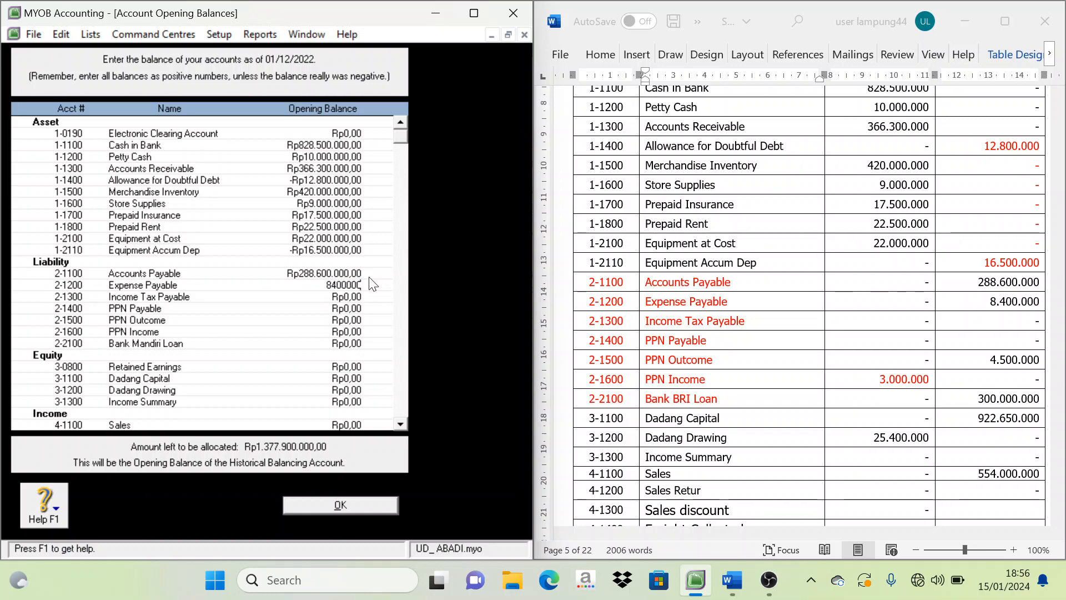
pyautogui.press('Tab')
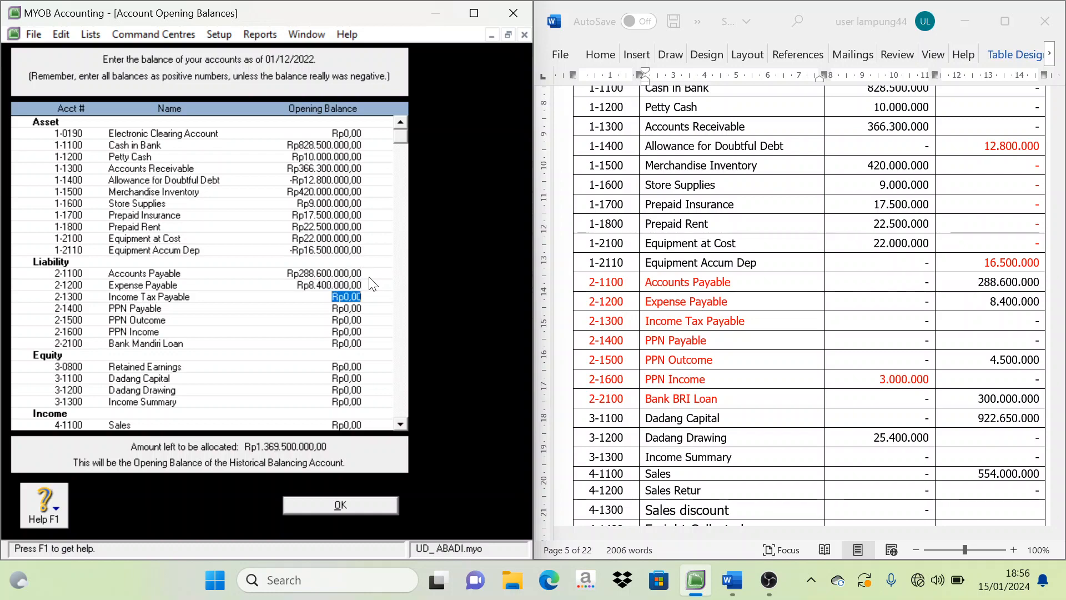
# Step: Leave Income Tax Payable and PPN Payable at zero and enter an opening balance of 4.500.000 for PPN Outcome
pyautogui.press('Tab')
pyautogui.press('Tab')
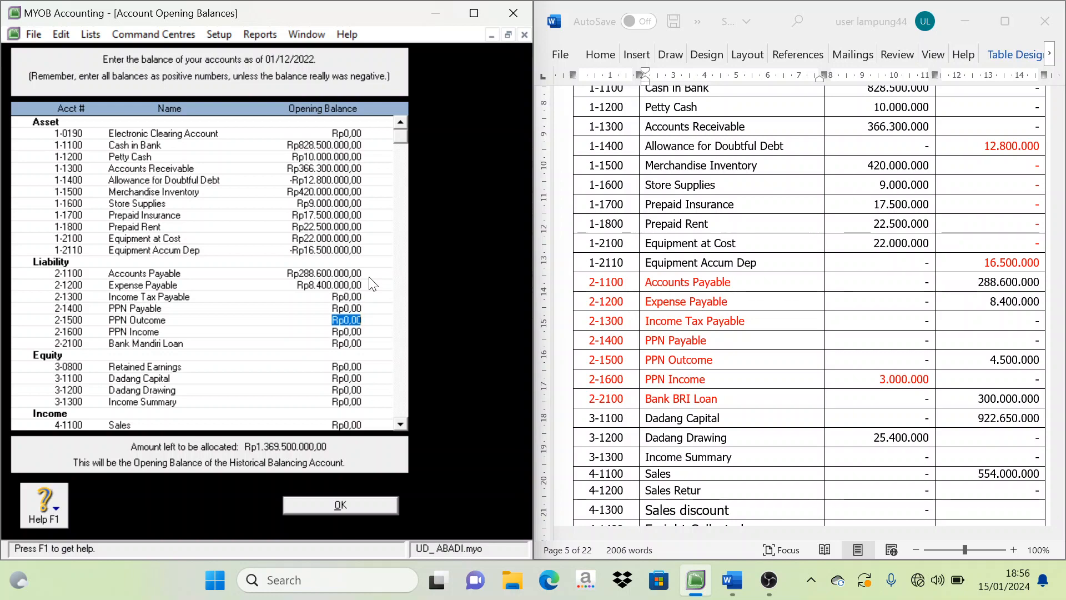
pyautogui.write('4.500.')
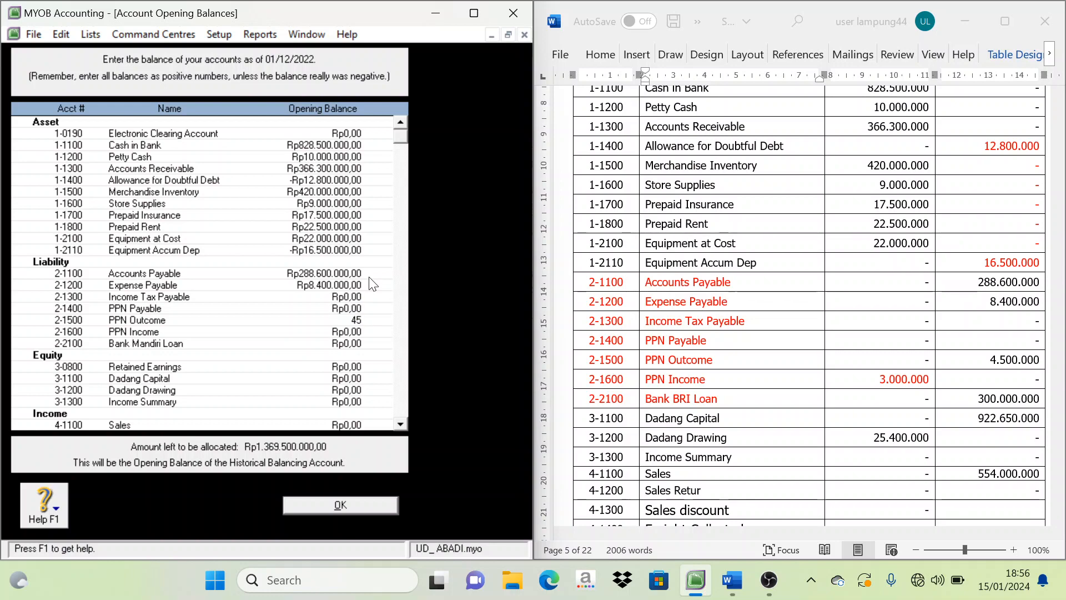
pyautogui.write('00000')
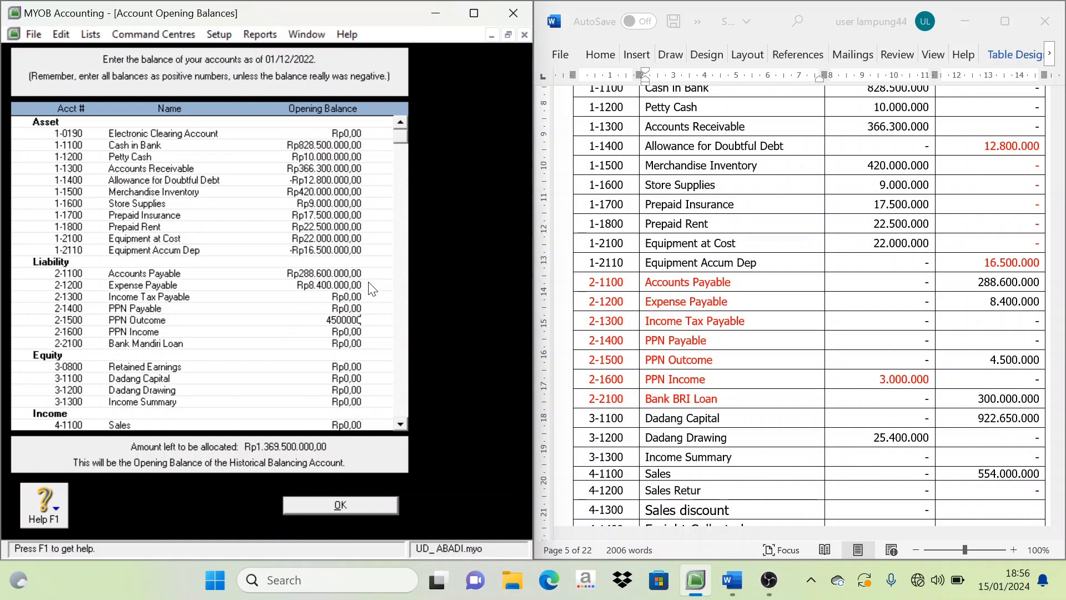
pyautogui.press('Tab')
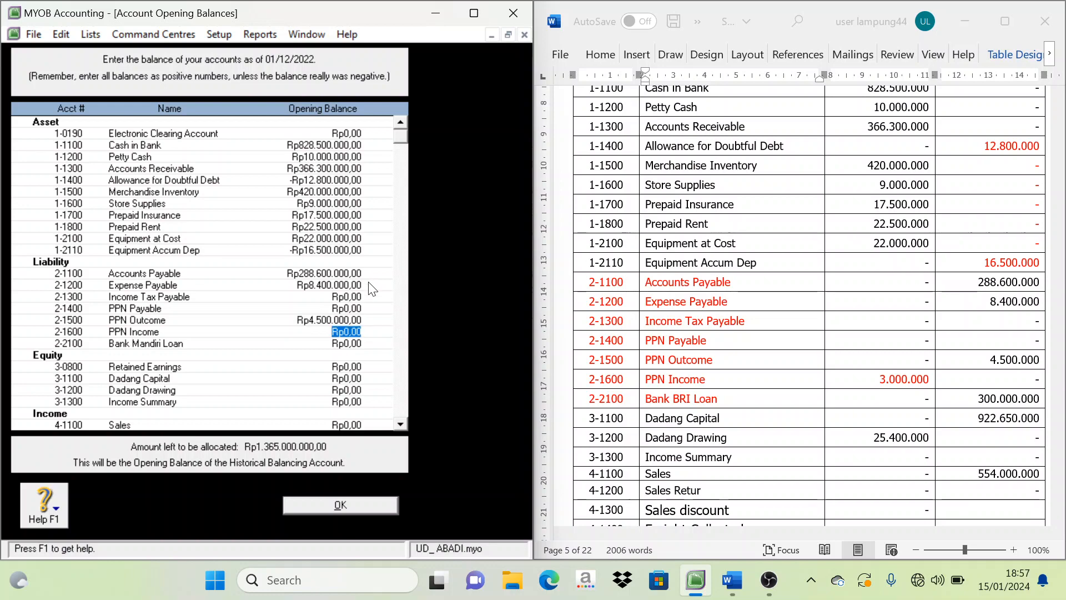
# Step: Enter opening balances of -3.000.000 for PPN Income and 300.000.000 for Bank Mandiri Loan
pyautogui.write('-Rp3.0')
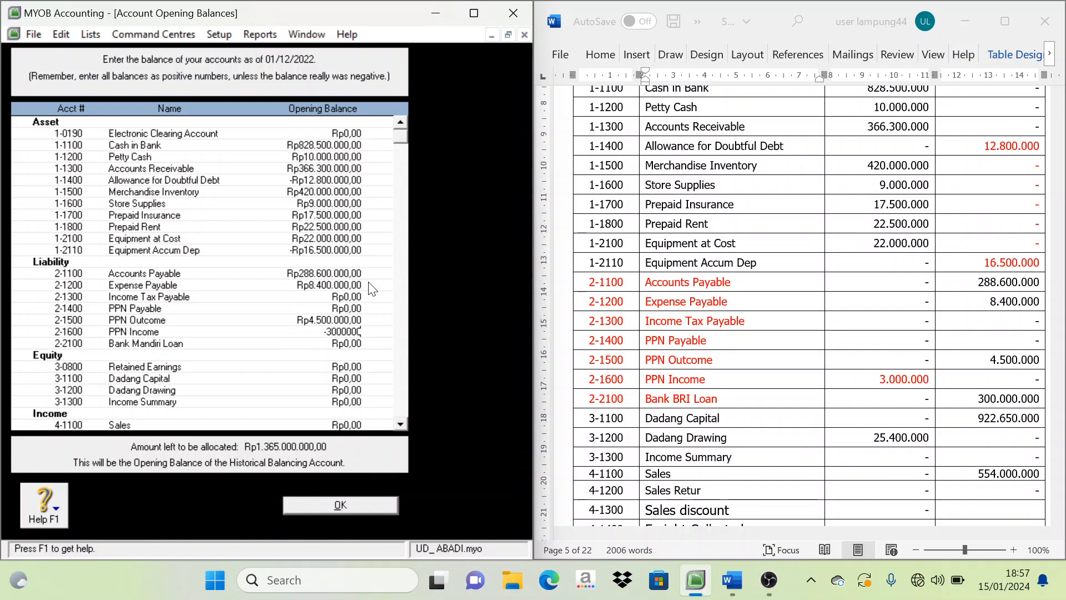
pyautogui.write('00.000')
pyautogui.press('Tab')
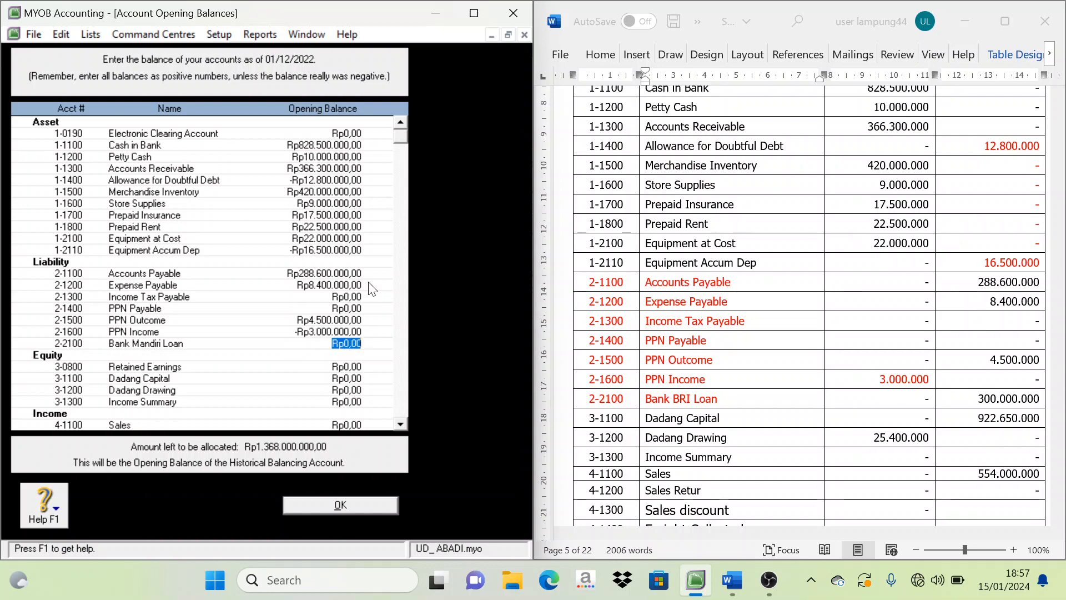
pyautogui.write('300000000')
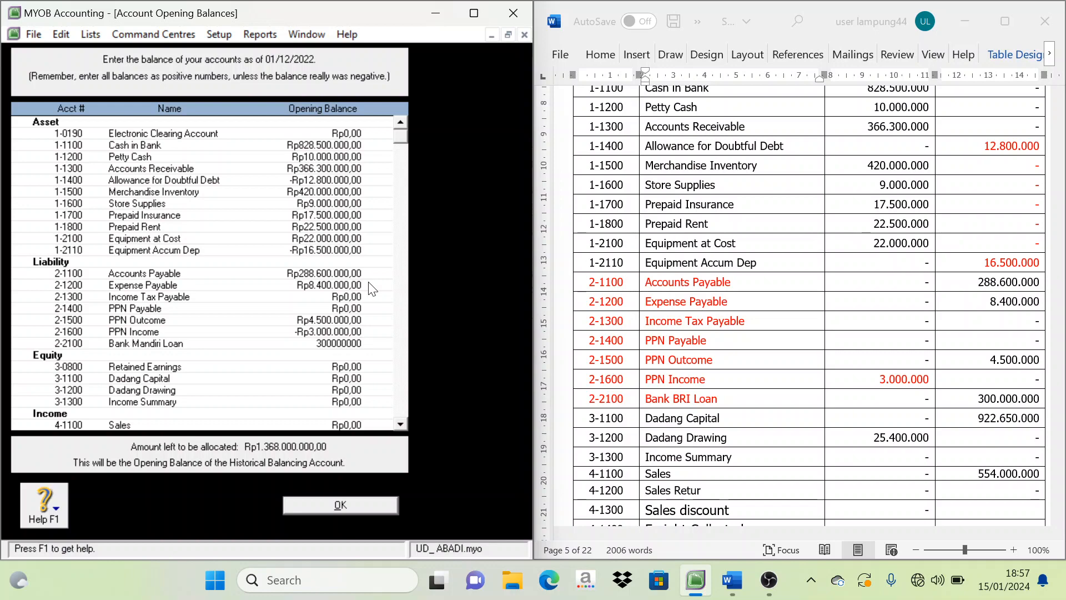
pyautogui.press('Tab')
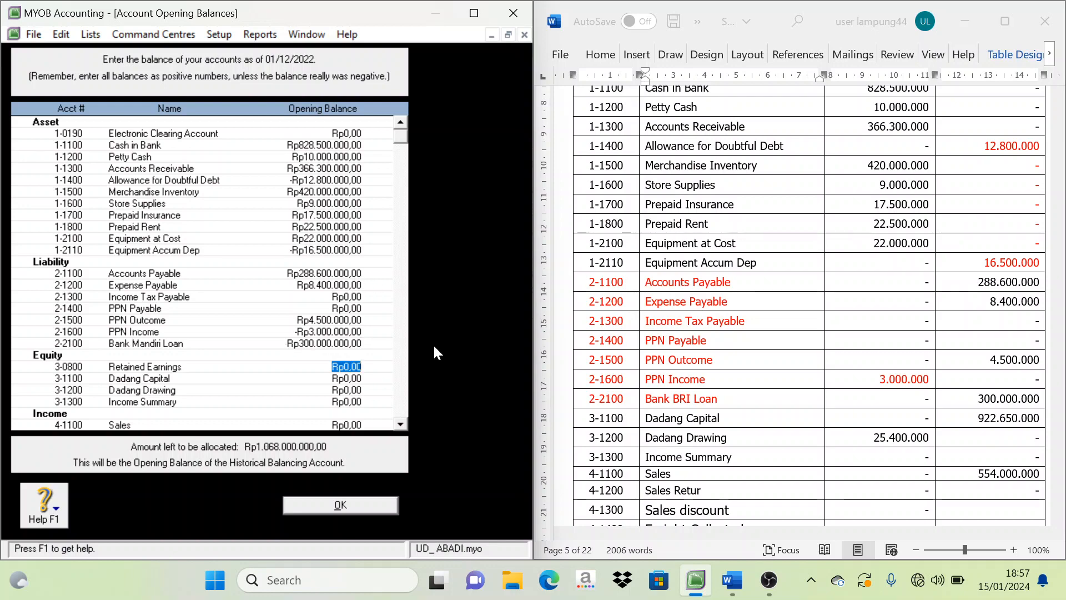
# Step: In the Word trial balance, reset the font color of the liability account codes and names to Automatic
pyautogui.moveTo(605, 283); pyautogui.dragTo(694, 399)
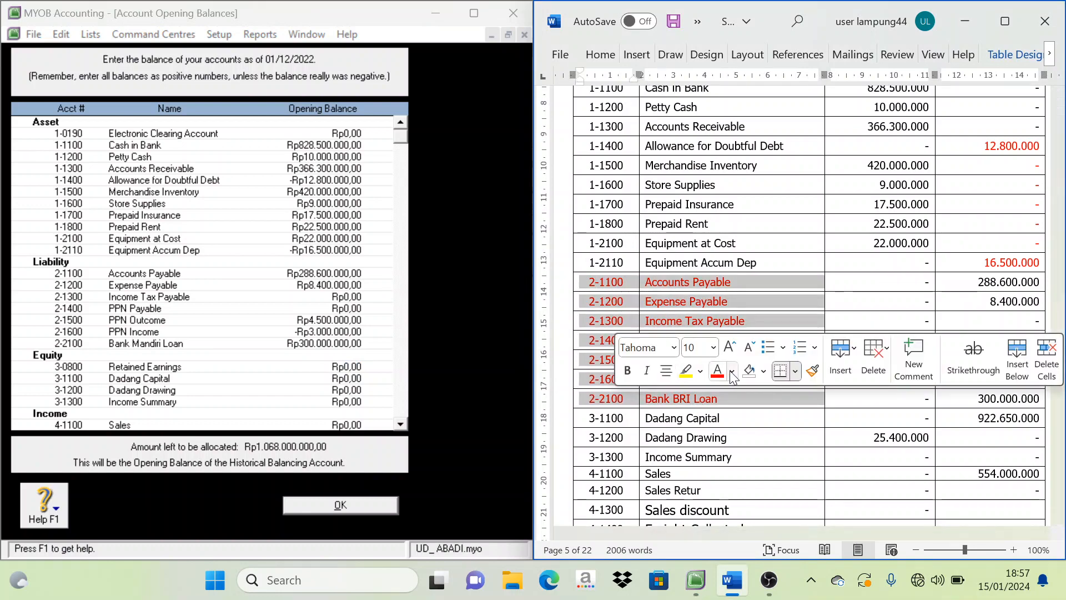
pyautogui.click(733, 371)
pyautogui.click(760, 137)
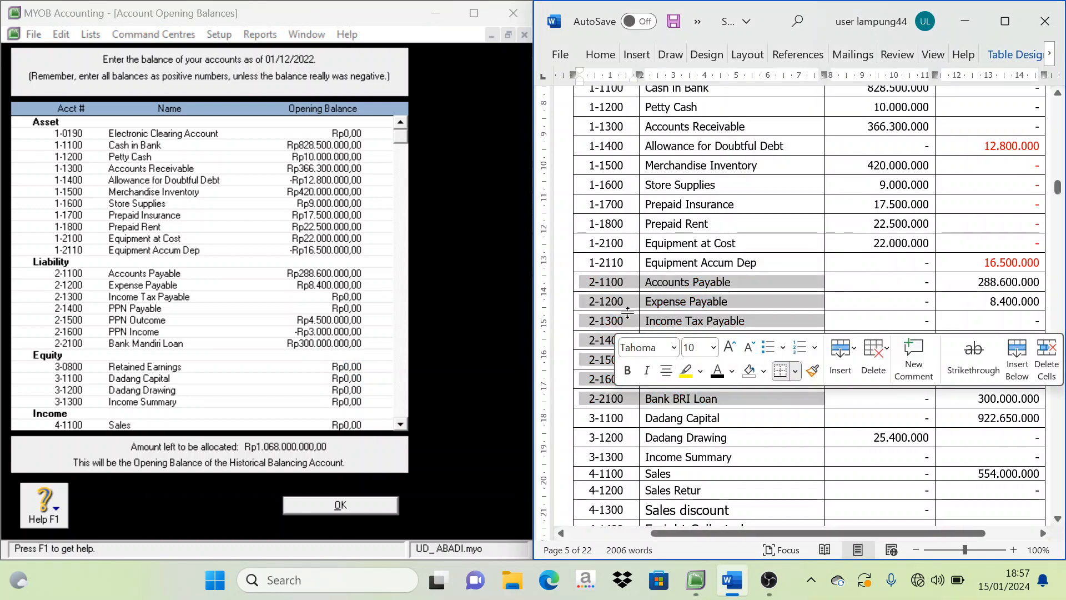
pyautogui.click(671, 298)
# Step: Color the codes and names of the owner's Capital, owner's Drawing and Income Summary accounts red
pyautogui.scroll(-4, 671, 298)
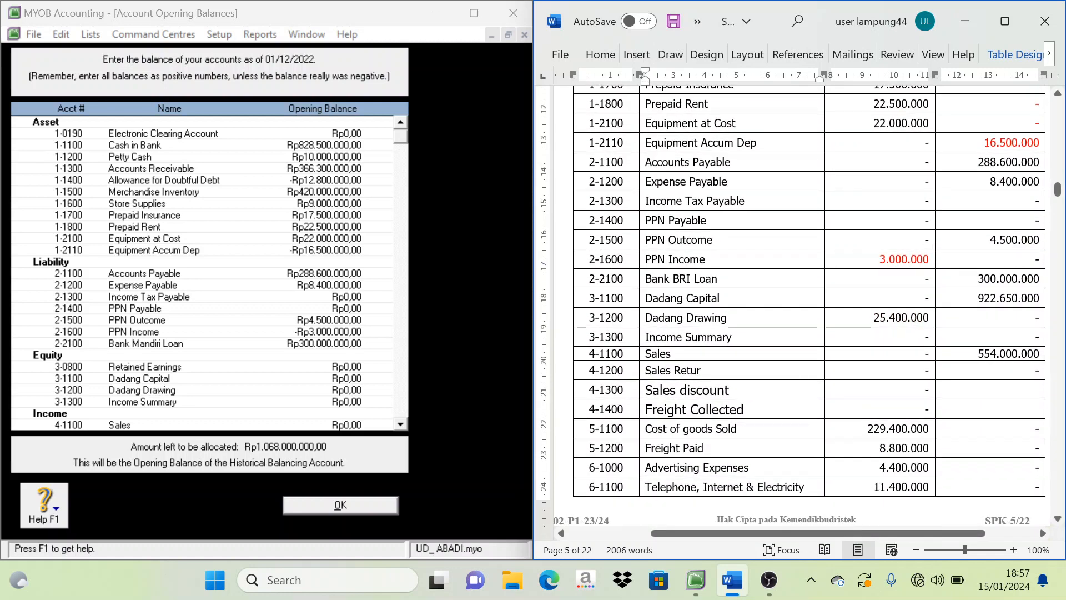
pyautogui.moveTo(611, 317); pyautogui.dragTo(687, 336)
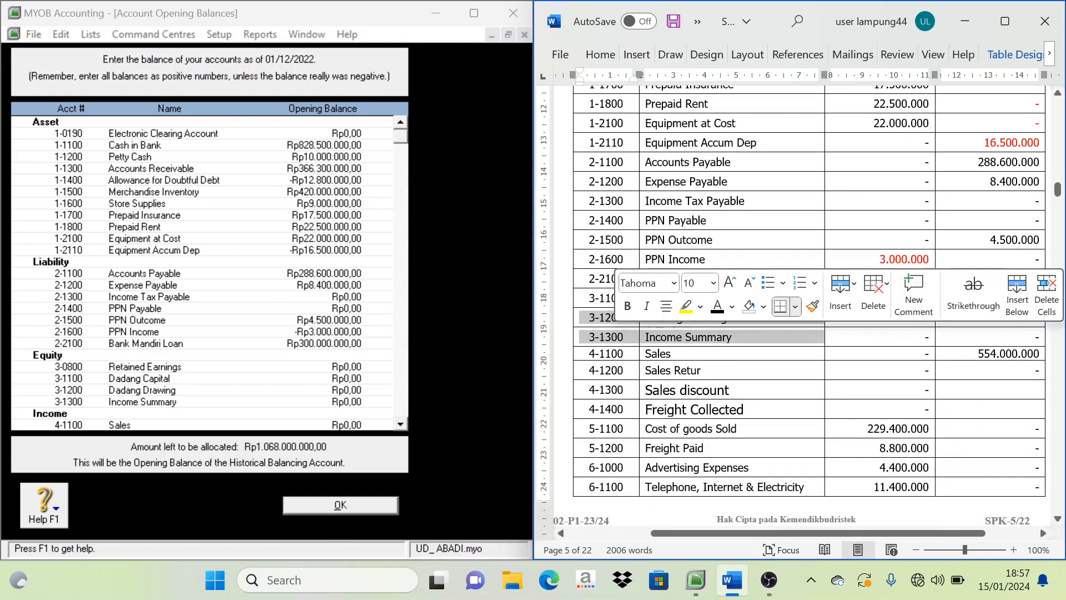
pyautogui.click(732, 306)
pyautogui.click(728, 232)
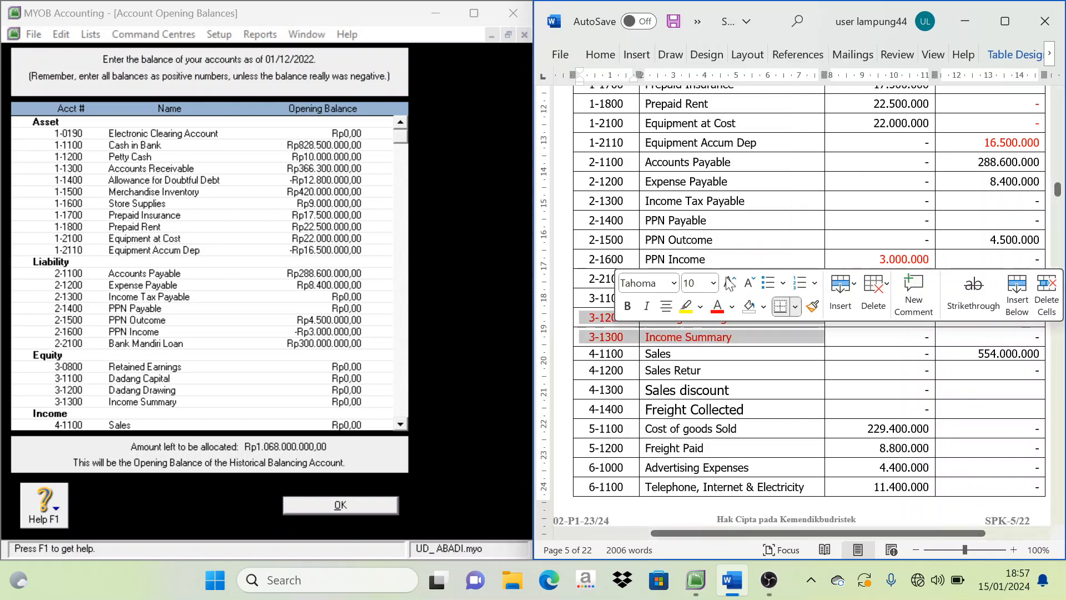
pyautogui.click(702, 370)
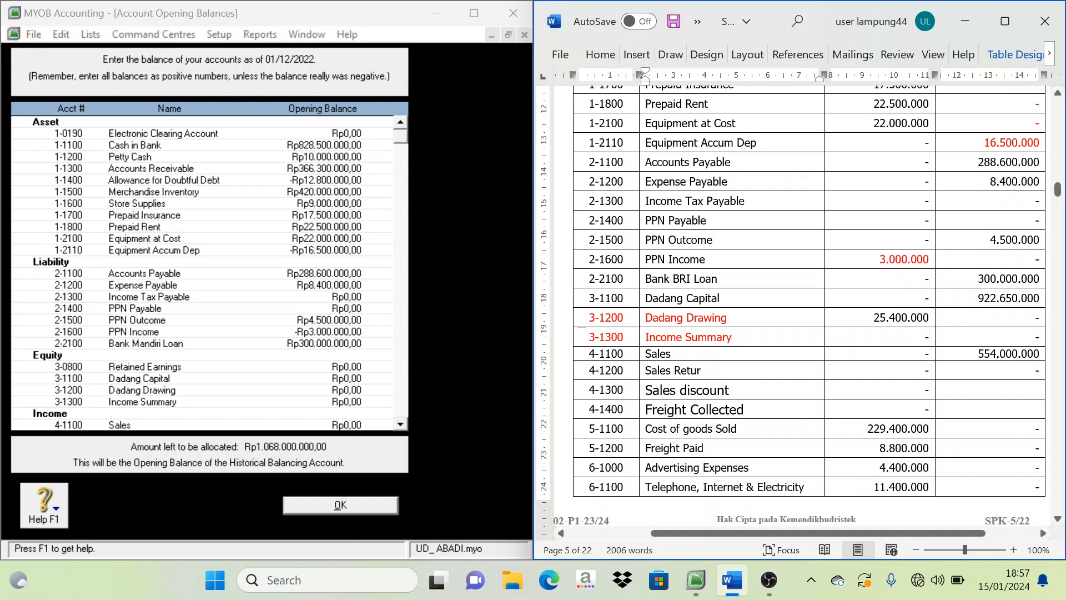
pyautogui.moveTo(588, 298); pyautogui.dragTo(705, 298)
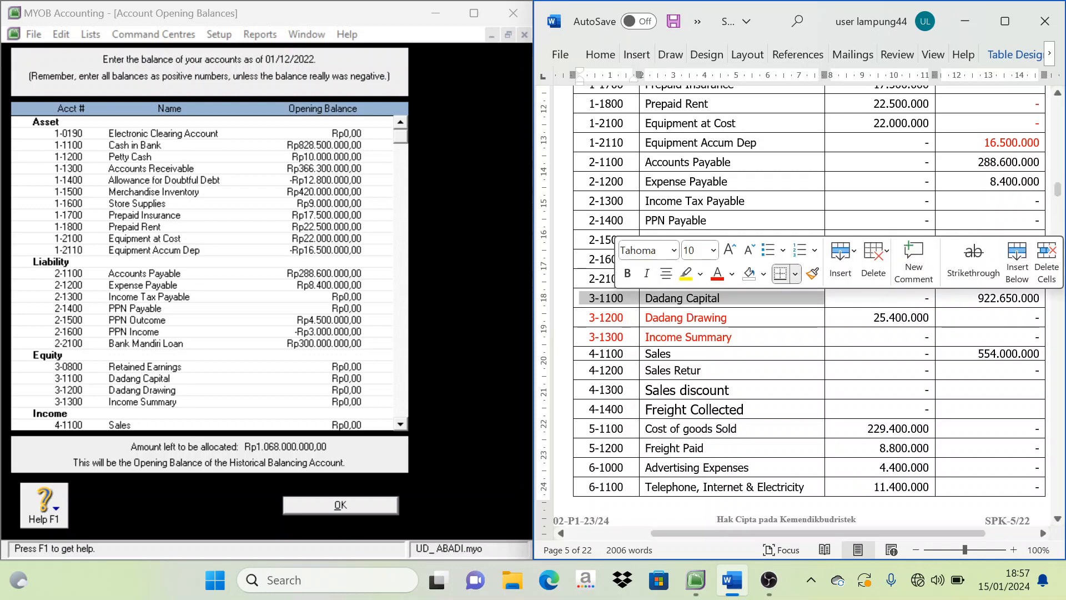
pyautogui.click(737, 337)
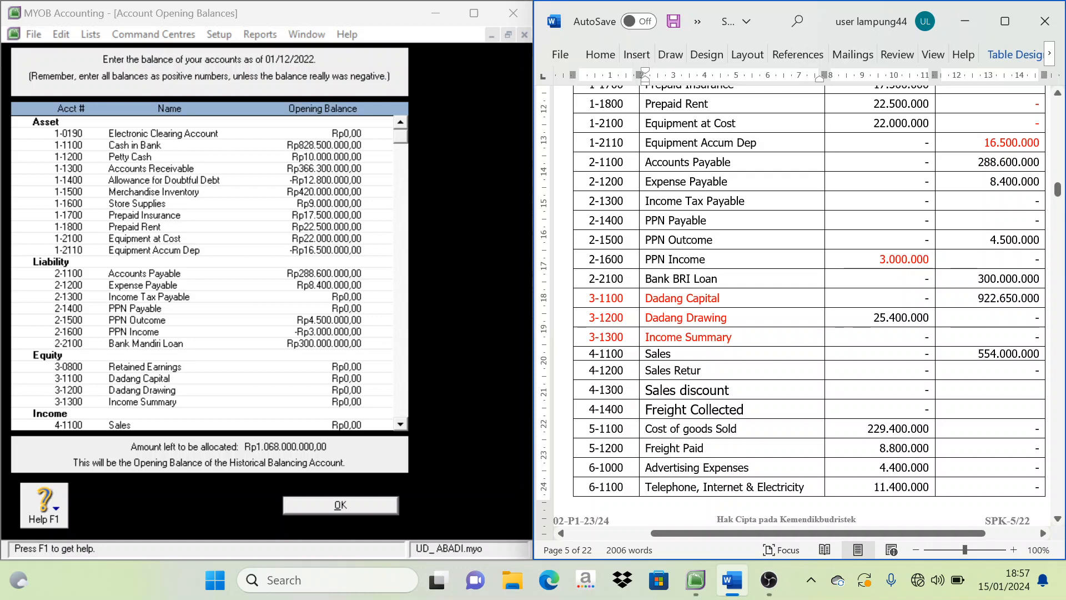
# Step: Color the owner's Drawing debit amount of 25.400.000 red in the trial balance
pyautogui.moveTo(870, 318); pyautogui.dragTo(931, 317)
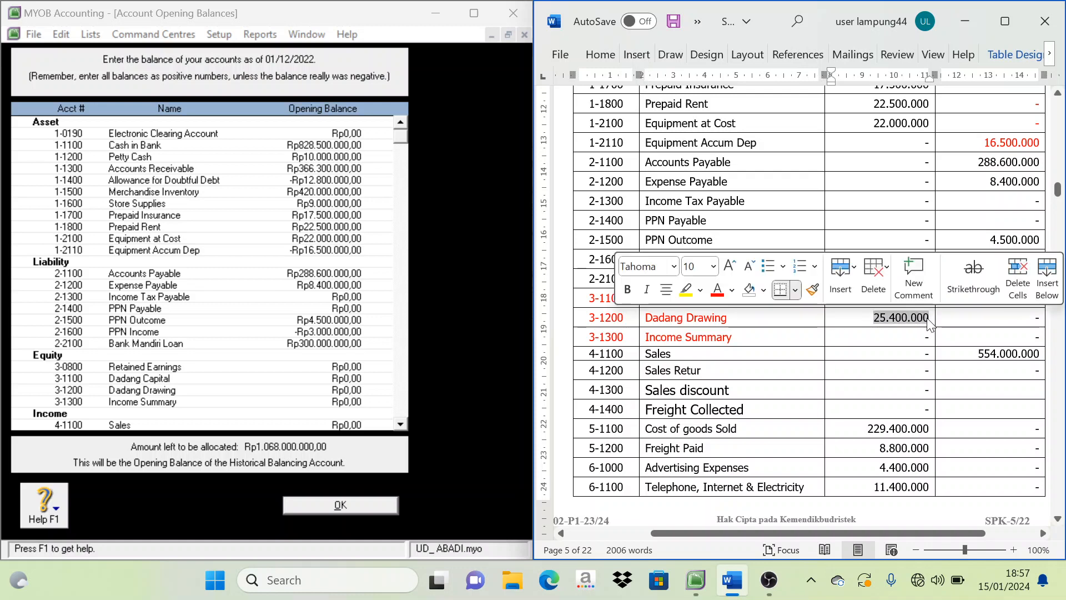
pyautogui.click(716, 291)
pyautogui.click(924, 353)
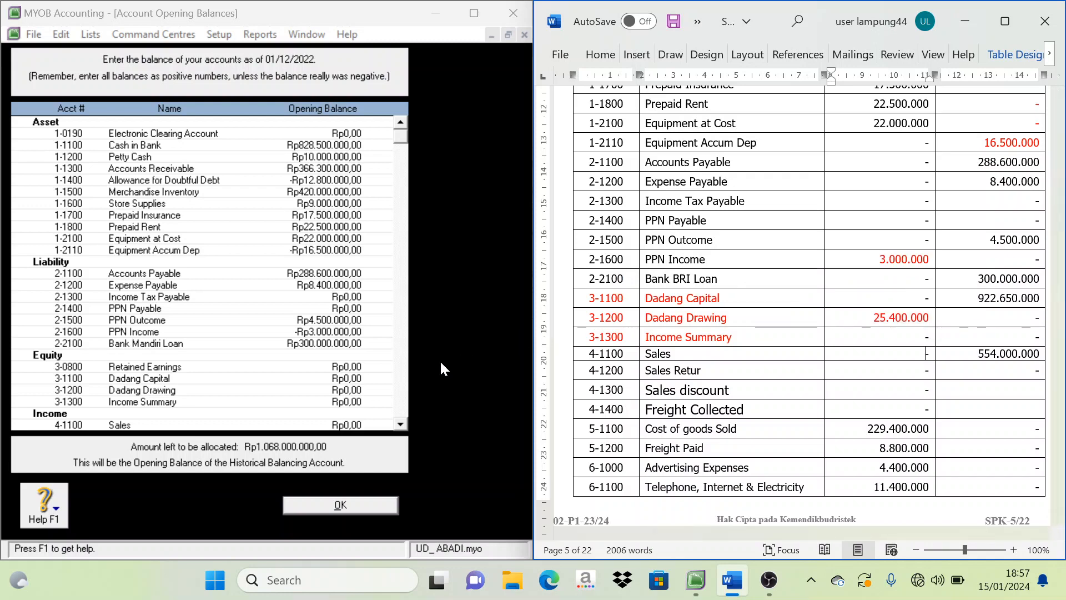
# Step: Enter opening balances of 922.650.000 for the owner's Capital account and -25.400.000 for the owner's Drawing account
pyautogui.scroll(-2, 199, 382)
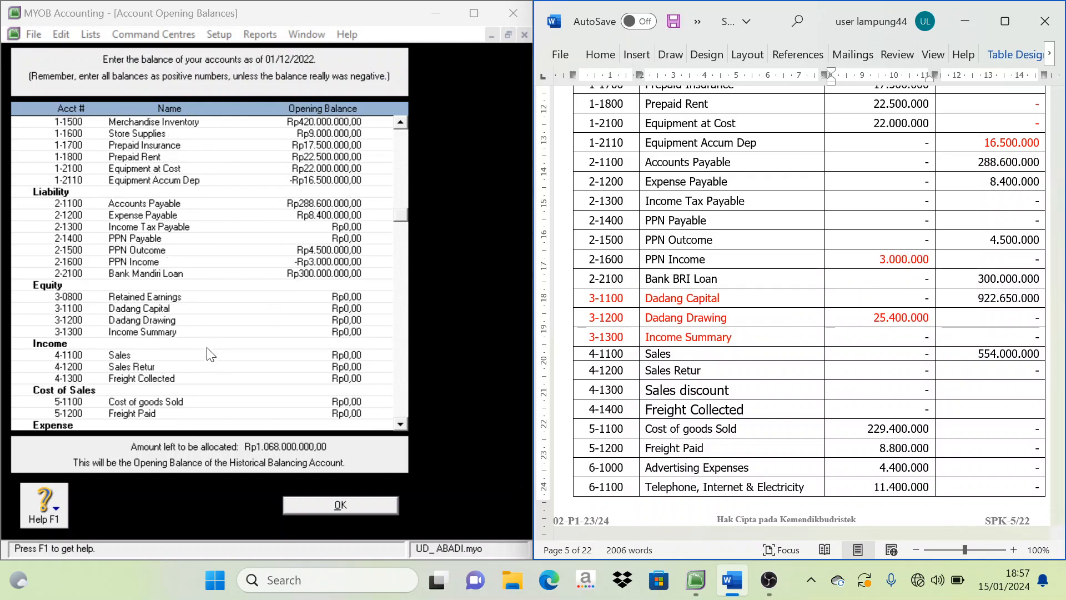
pyautogui.click(345, 308)
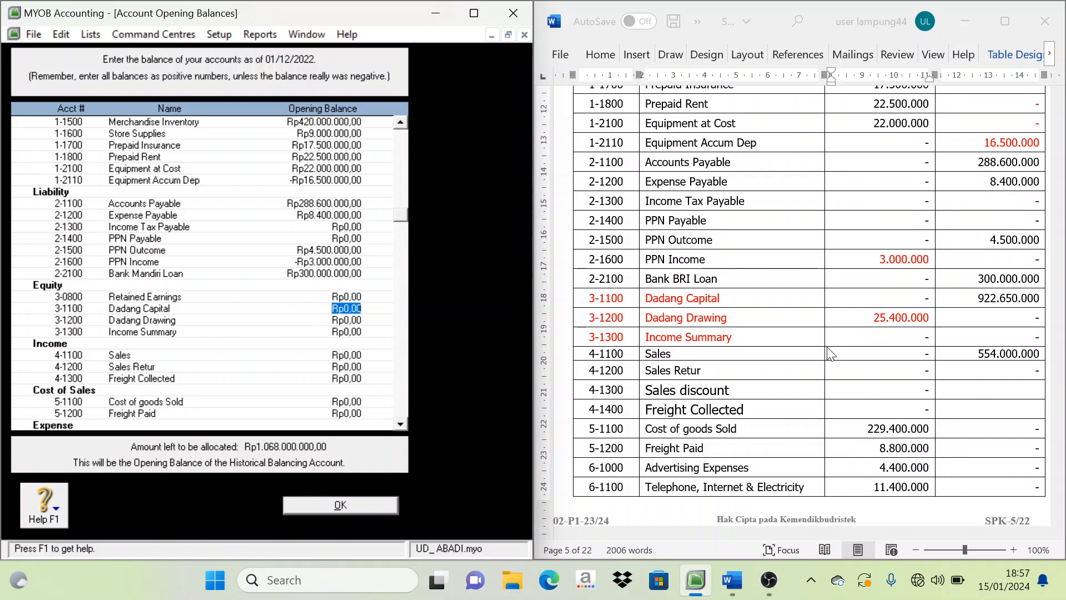
pyautogui.write('922')
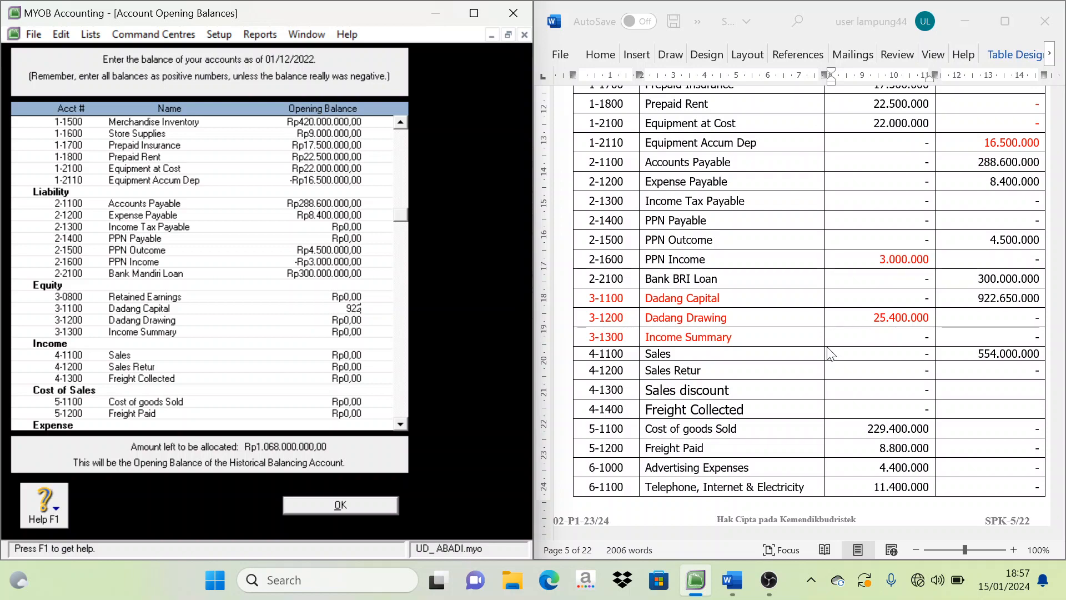
pyautogui.write('650000')
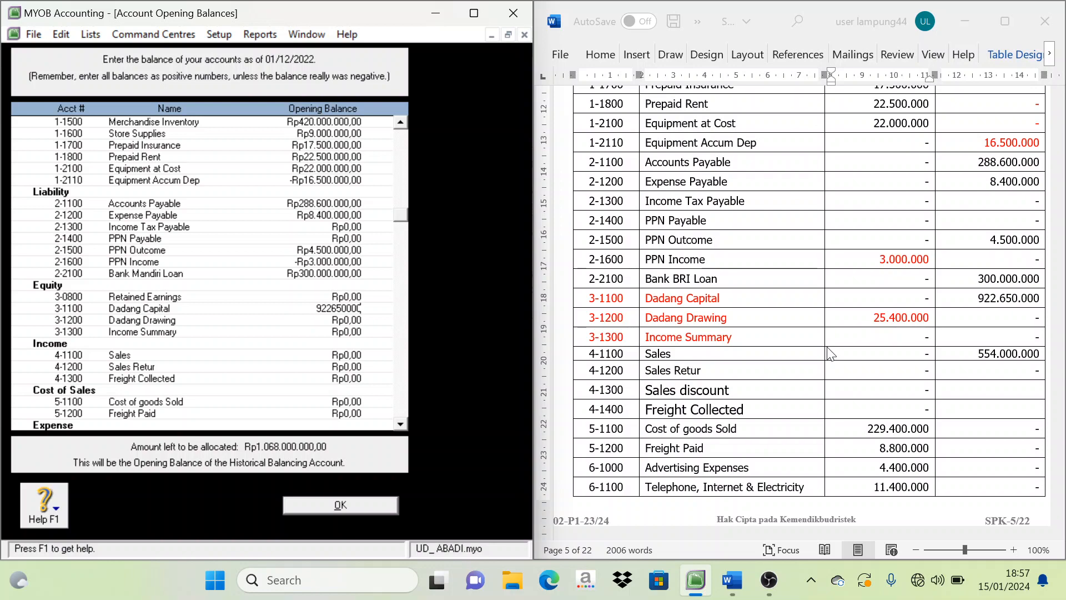
pyautogui.press('Tab')
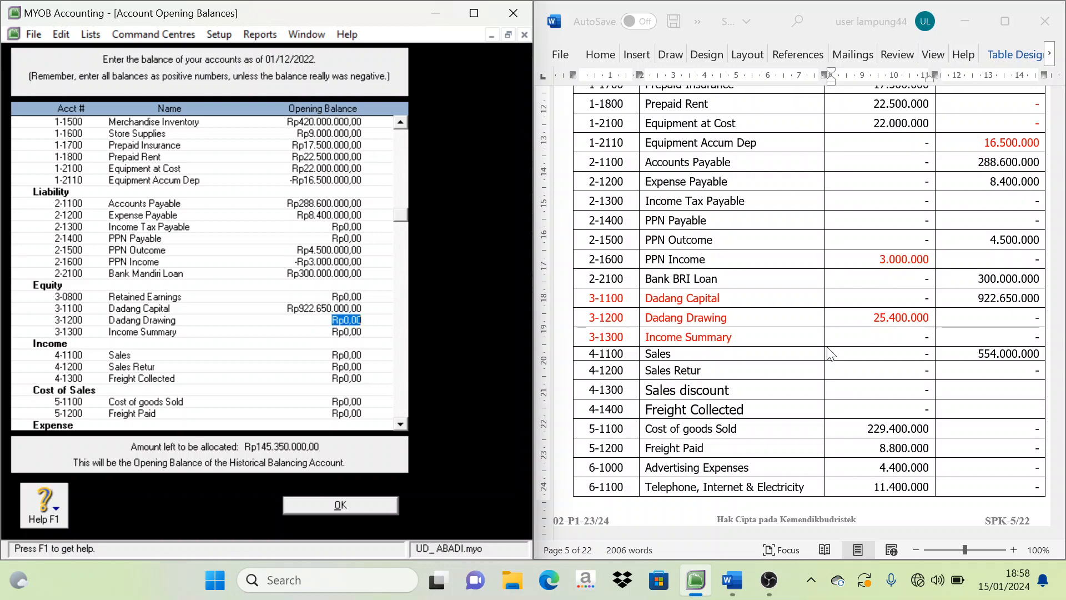
pyautogui.write('-Rp25.')
pyautogui.write('400.000')
pyautogui.press('Tab')
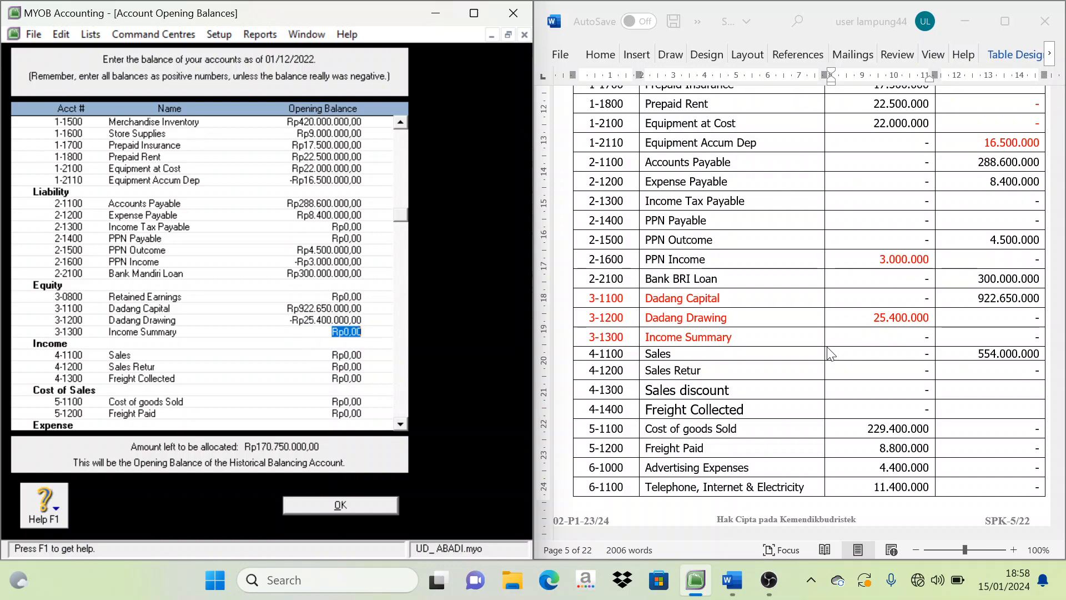
# Step: In the Word trial balance, reset the font color of the equity account codes and names to Automatic
pyautogui.scroll(-3, 785, 330)
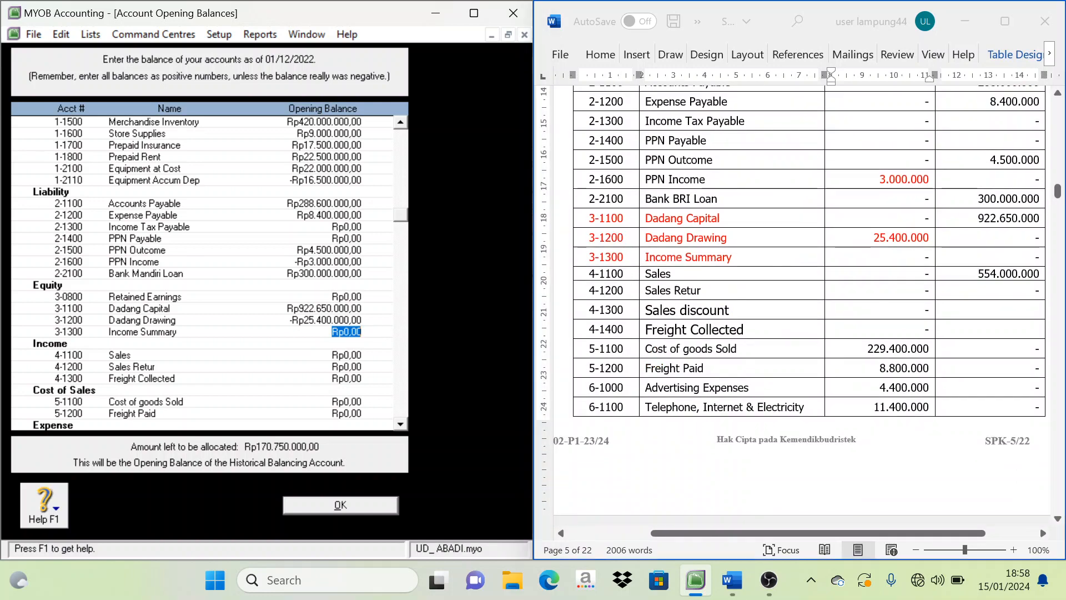
pyautogui.moveTo(594, 218); pyautogui.dragTo(677, 258)
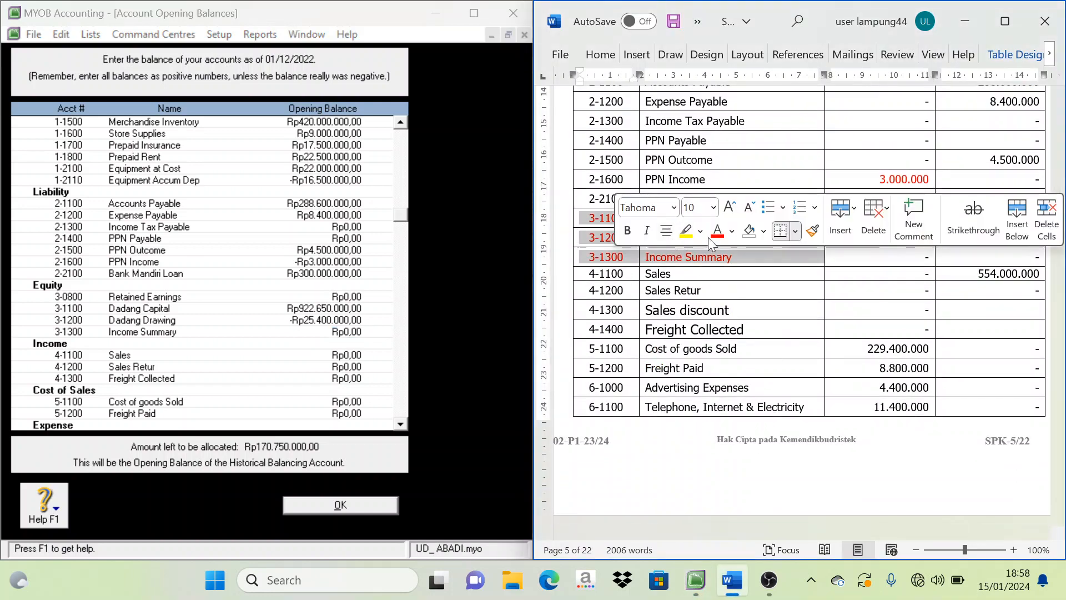
pyautogui.click(731, 232)
pyautogui.click(758, 288)
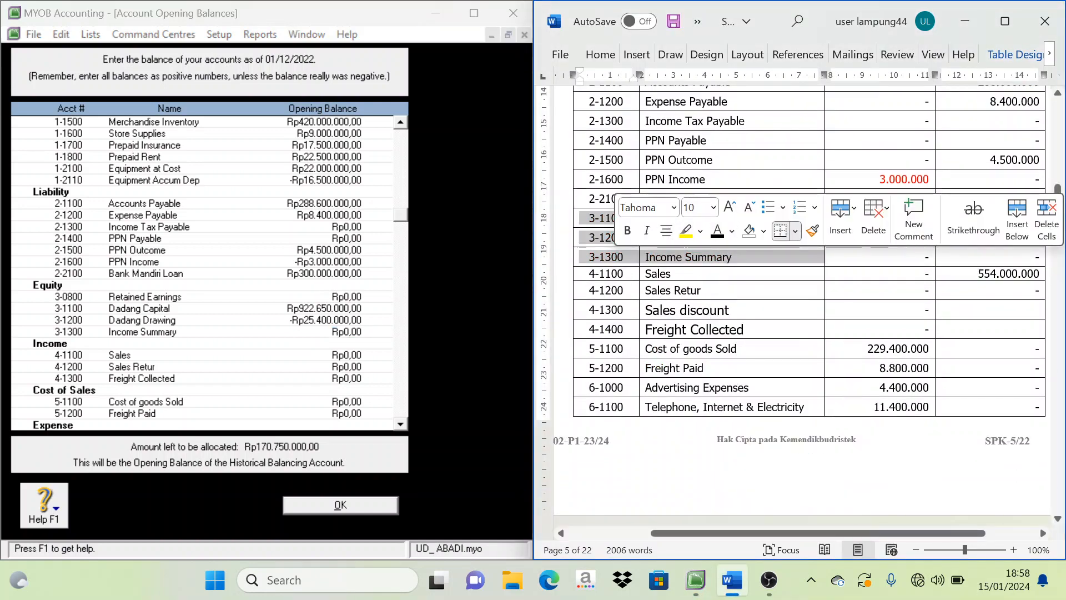
pyautogui.click(657, 290)
# Step: Color the codes and names of the Sales, Sales Retur, Sales discount and Freight Collected accounts red
pyautogui.scroll(-3, 639, 299)
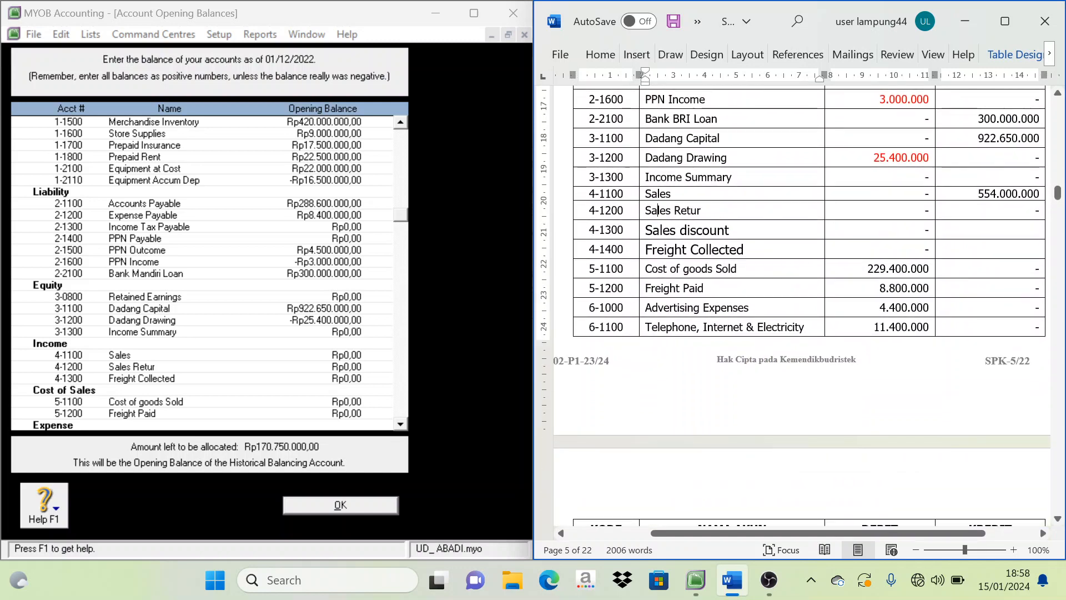
pyautogui.moveTo(600, 193); pyautogui.dragTo(722, 255)
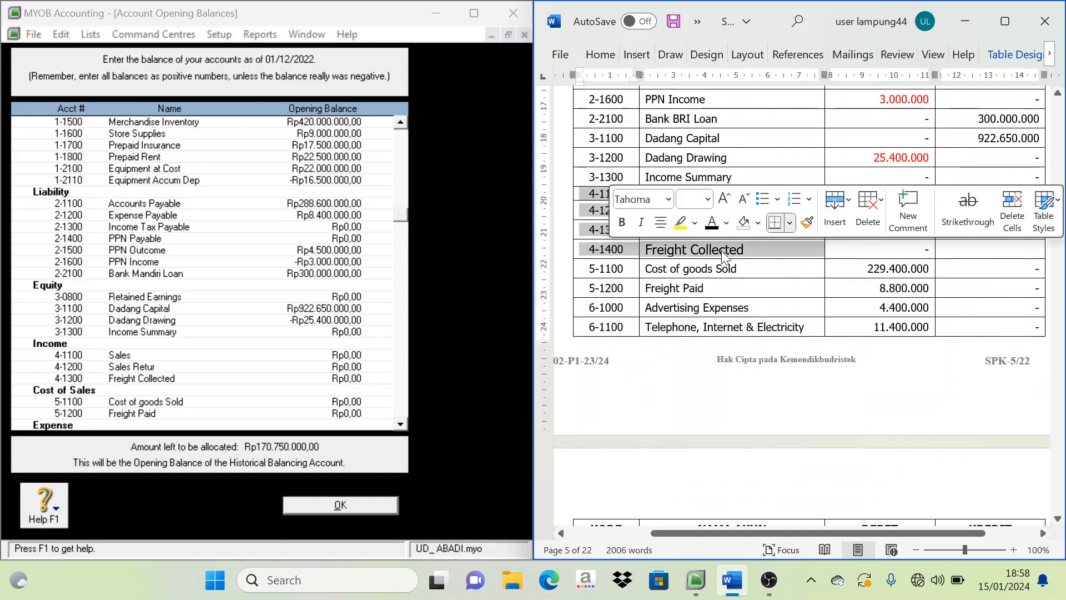
pyautogui.click(726, 223)
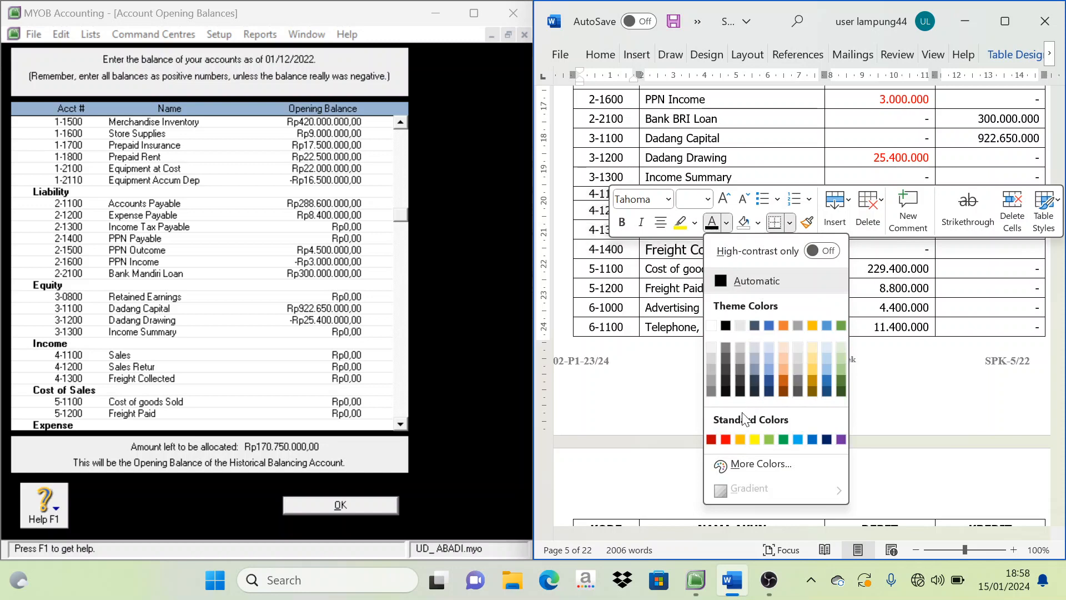
pyautogui.click(725, 439)
pyautogui.click(698, 287)
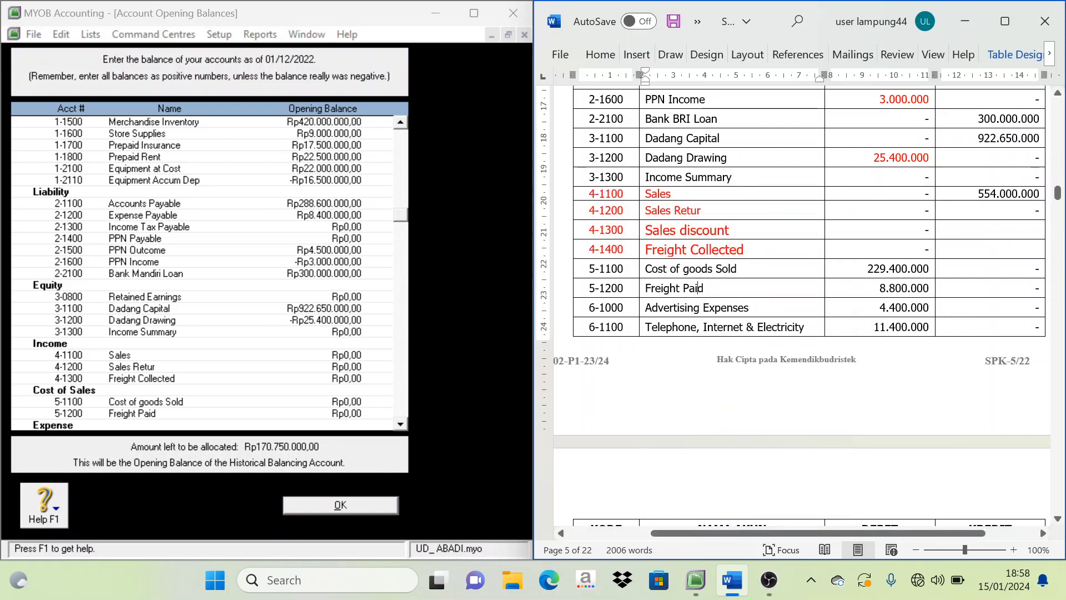
# Step: Enter an opening balance of 554.000.000 for the Sales account in MYOB Accounting
pyautogui.click(977, 194)
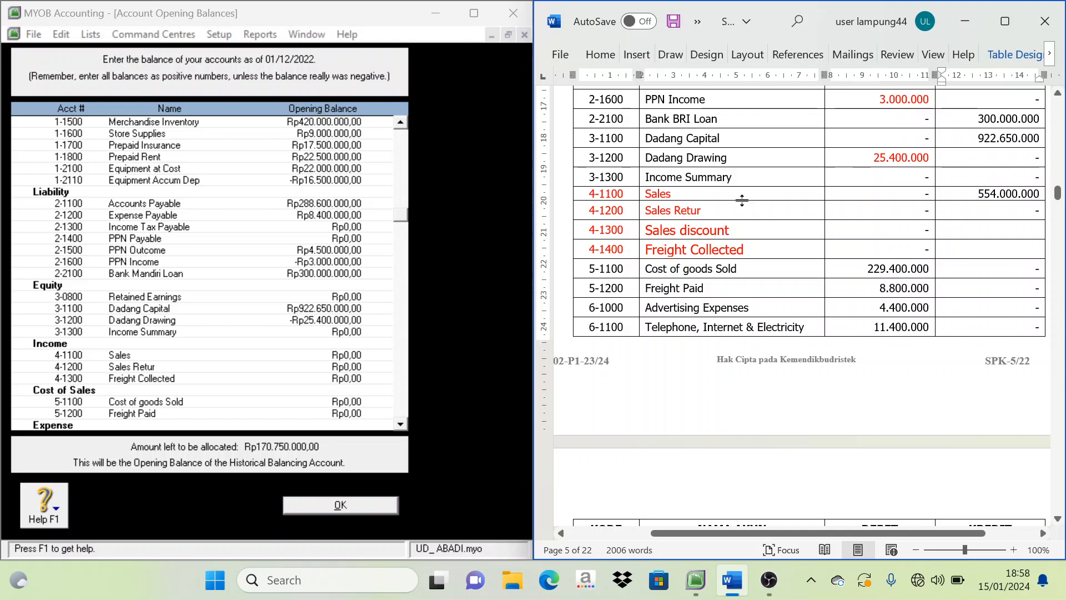
pyautogui.scroll(-1, 103, 355)
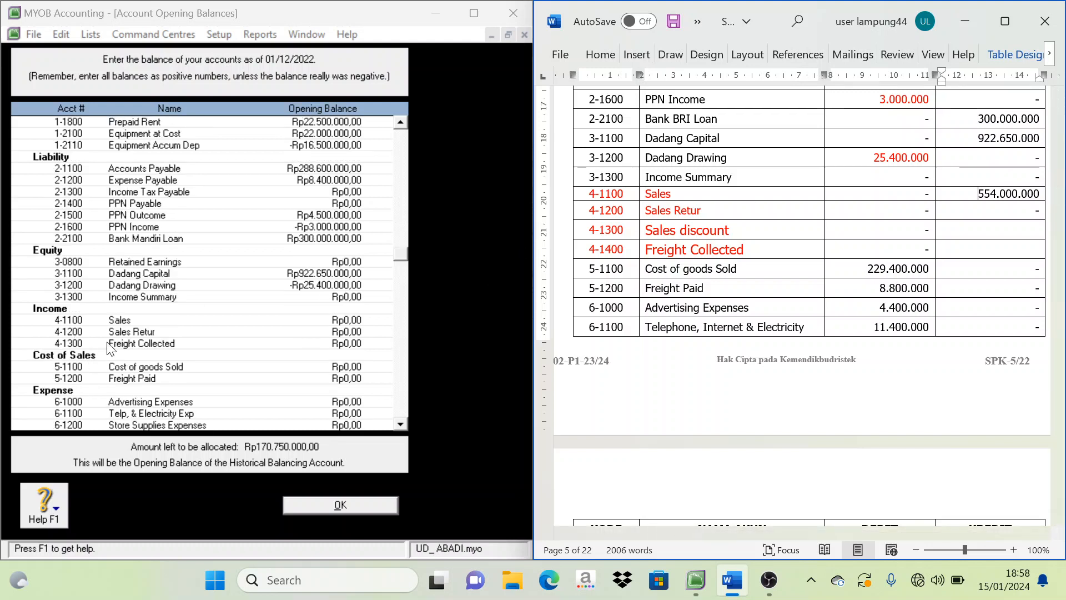
pyautogui.click(332, 320)
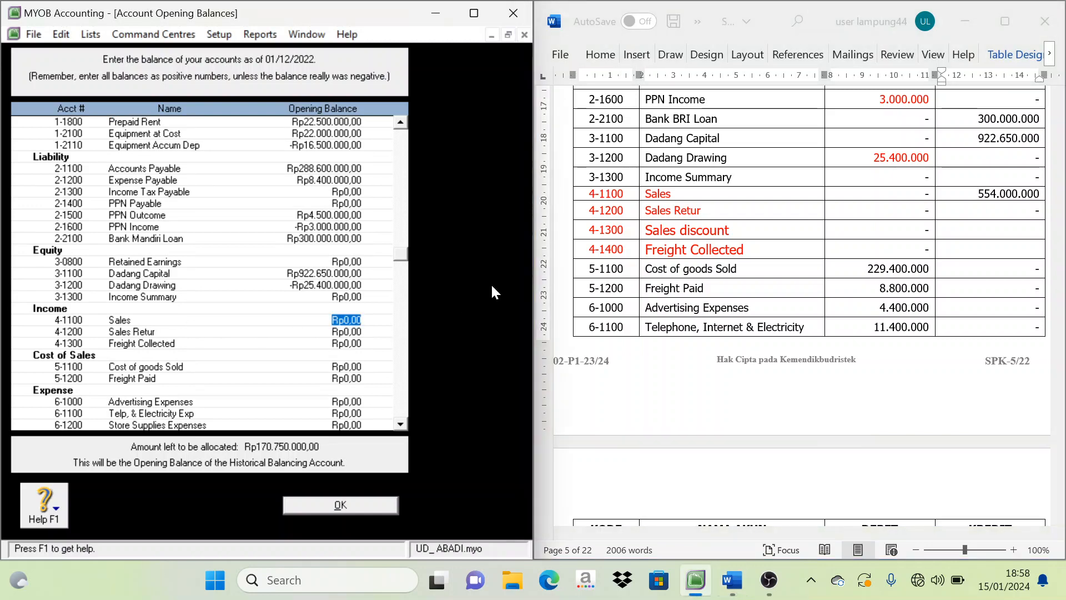
pyautogui.write('554')
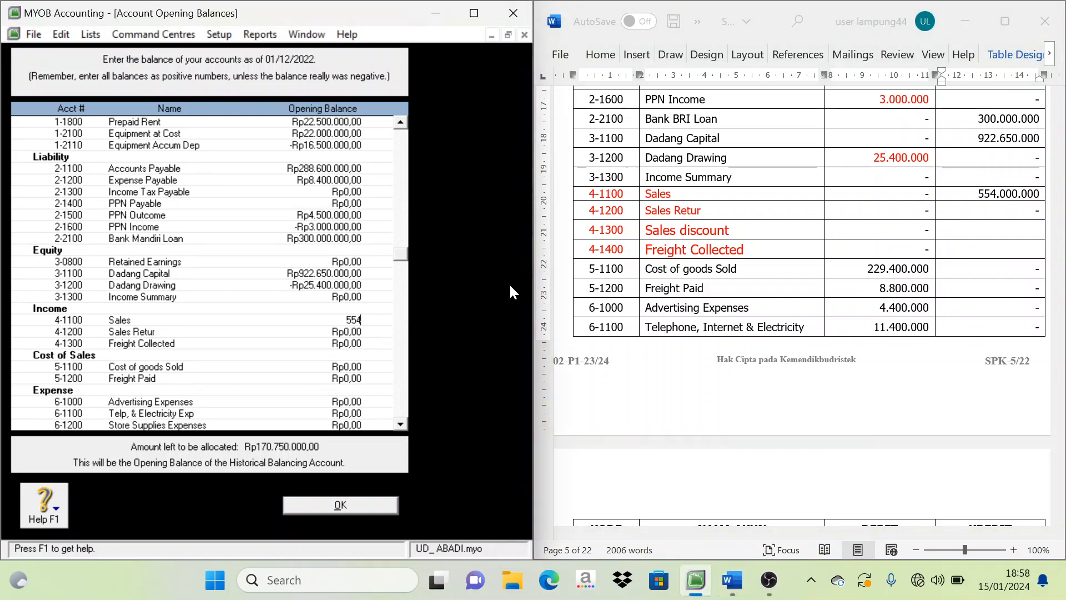
pyautogui.write('.000.000')
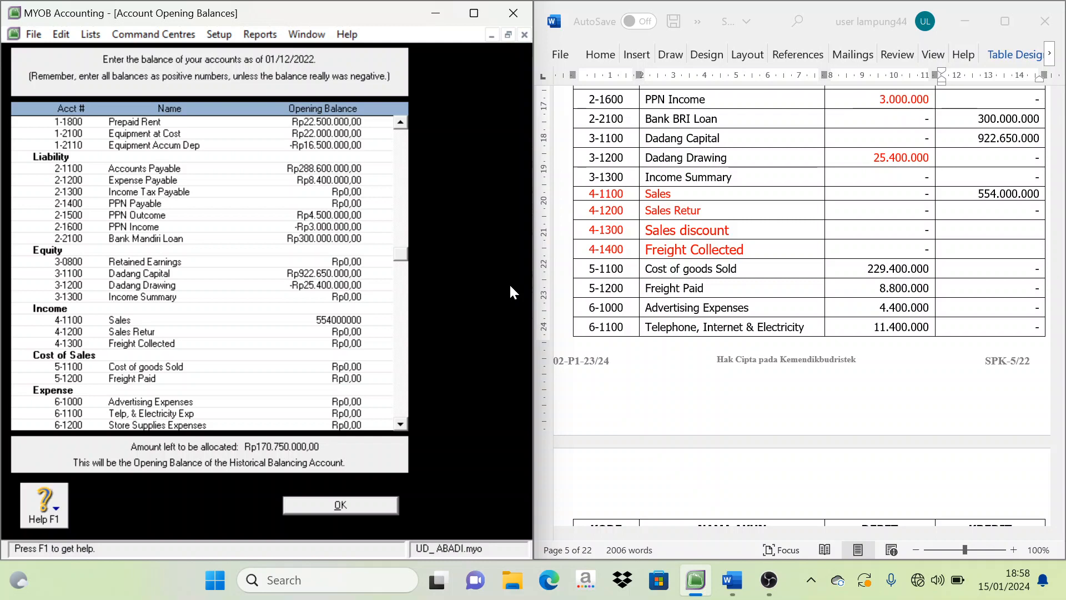
pyautogui.press('Tab')
# Step: In the Word trial balance, reset the font color of the income account codes and names to Automatic
pyautogui.click(978, 193)
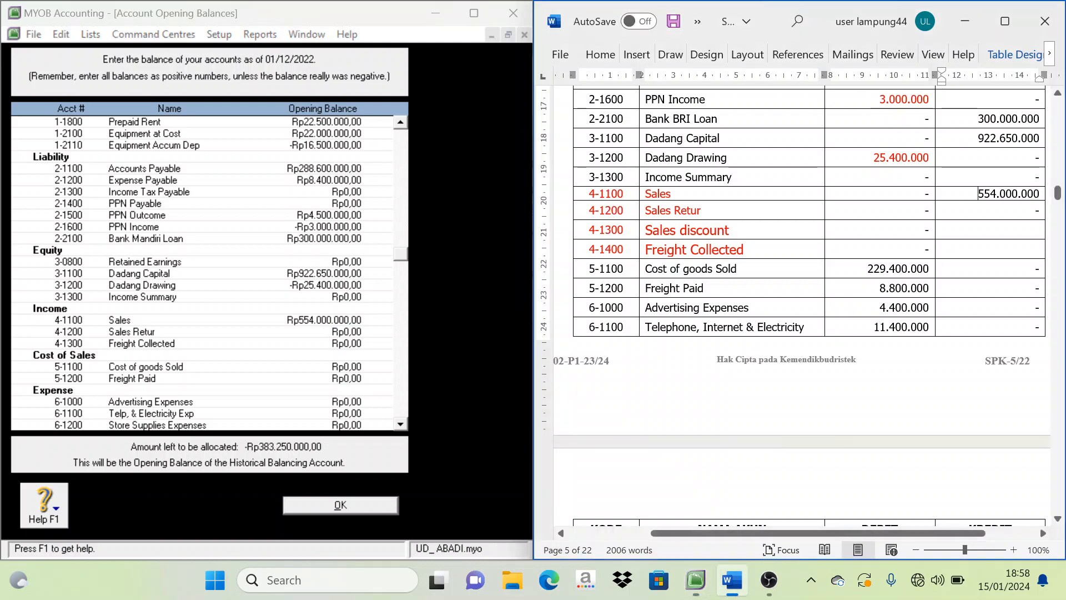
pyautogui.moveTo(609, 193); pyautogui.dragTo(725, 248)
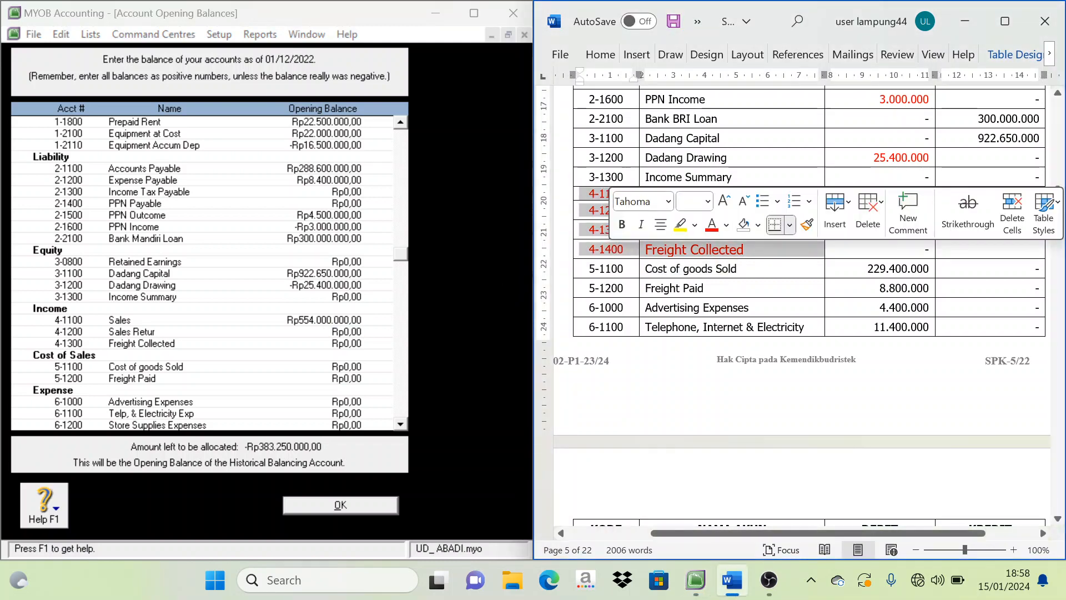
pyautogui.click(726, 225)
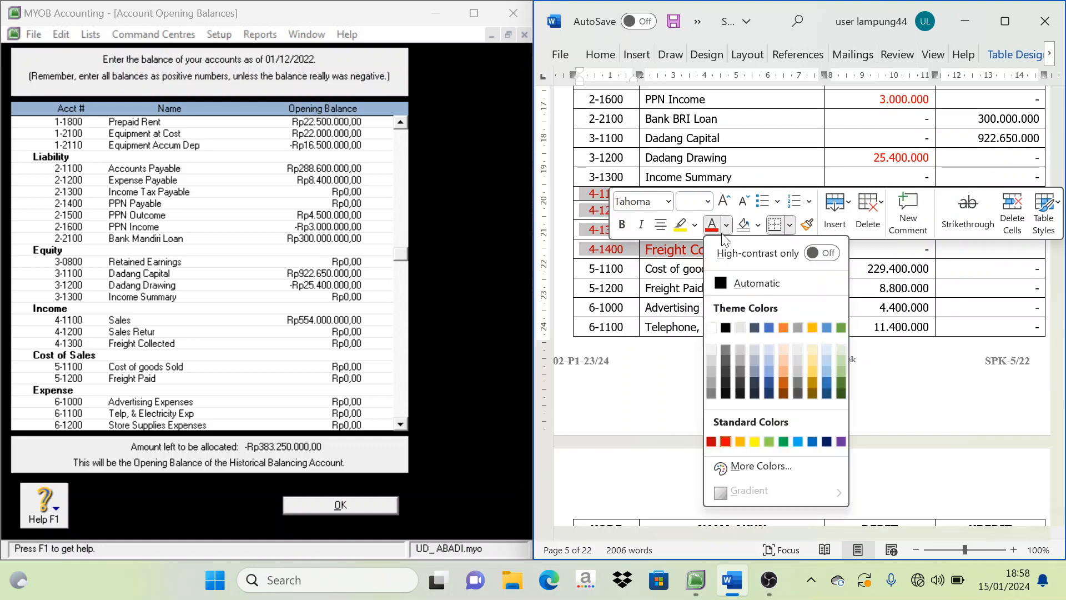
pyautogui.click(727, 279)
pyautogui.click(663, 268)
# Step: Color the codes and names of the Cost of goods Sold and Freight Paid accounts red
pyautogui.scroll(-1, 639, 280)
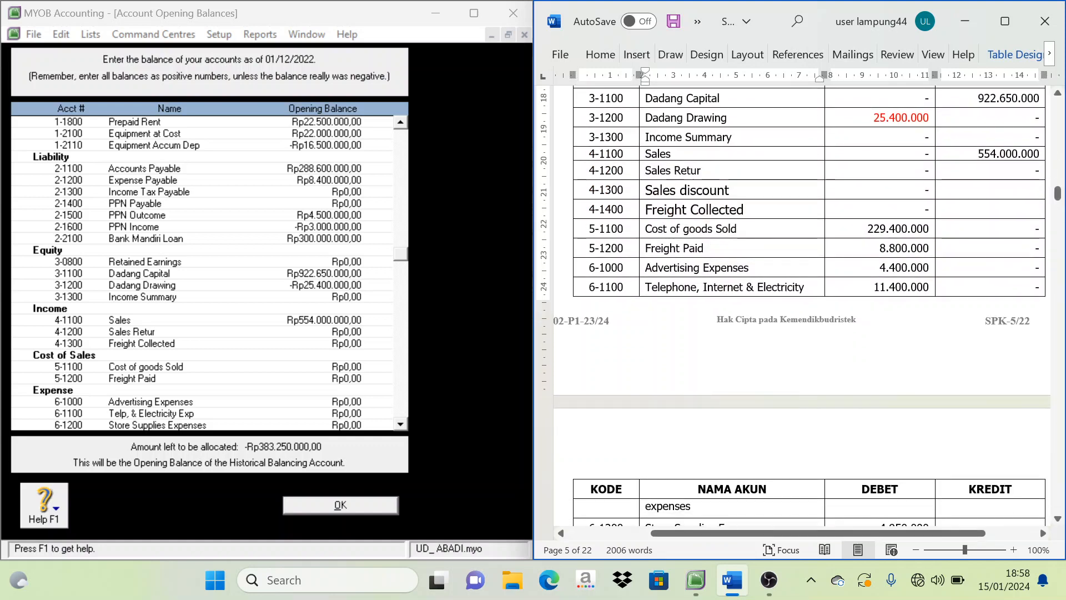
pyautogui.scroll(-1, 794, 306)
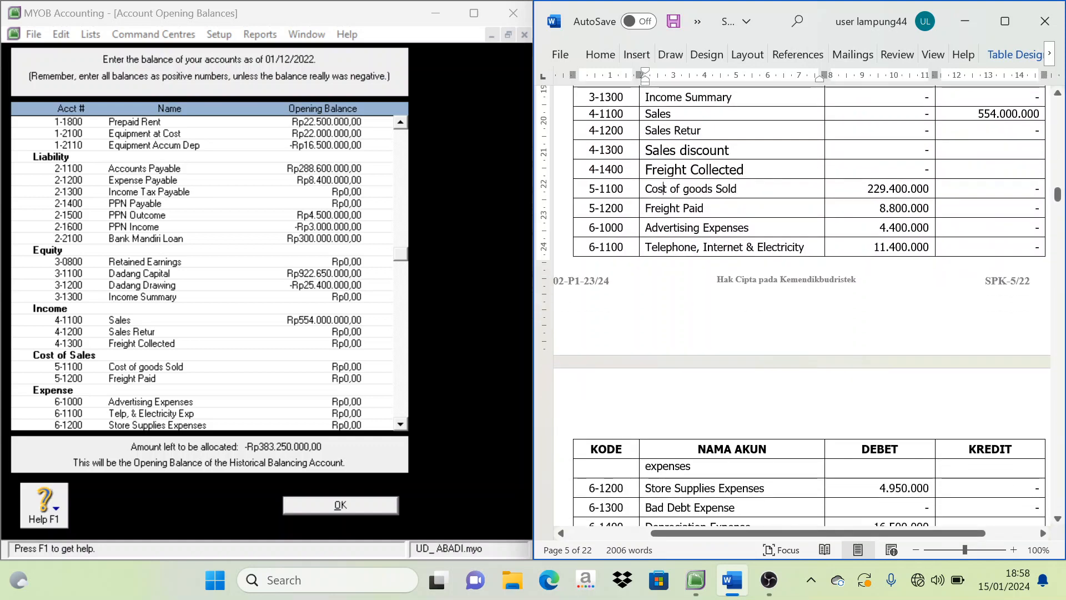
pyautogui.moveTo(614, 189); pyautogui.dragTo(721, 208)
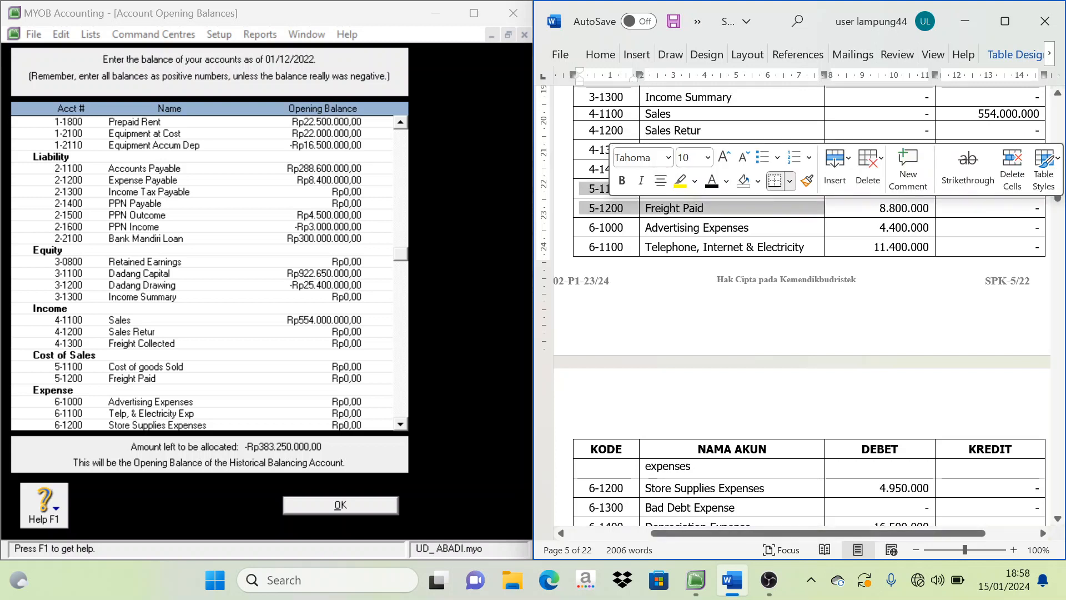
pyautogui.click(726, 181)
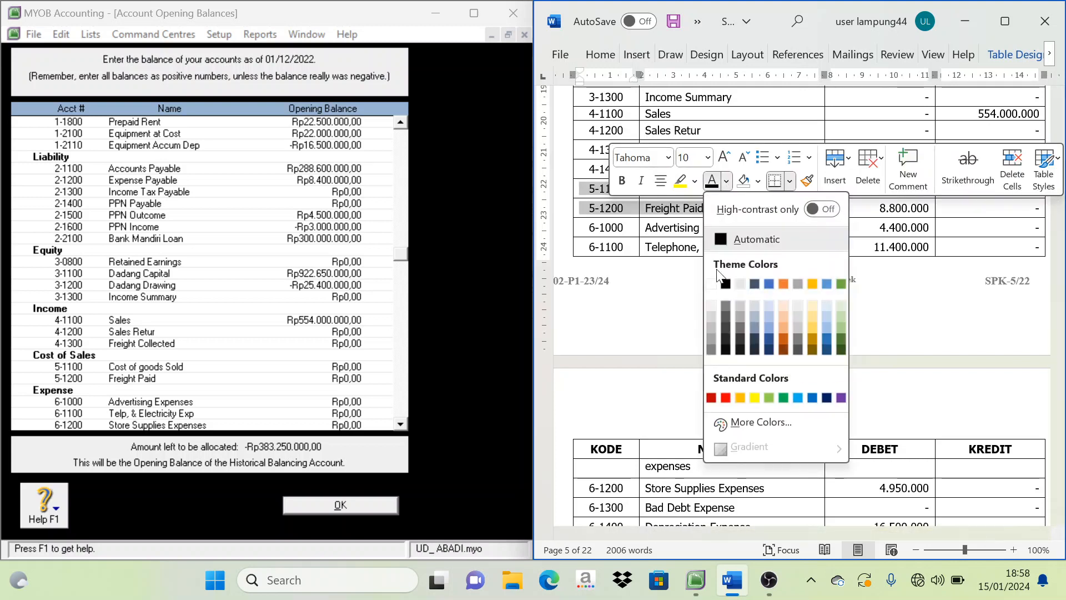
pyautogui.click(726, 397)
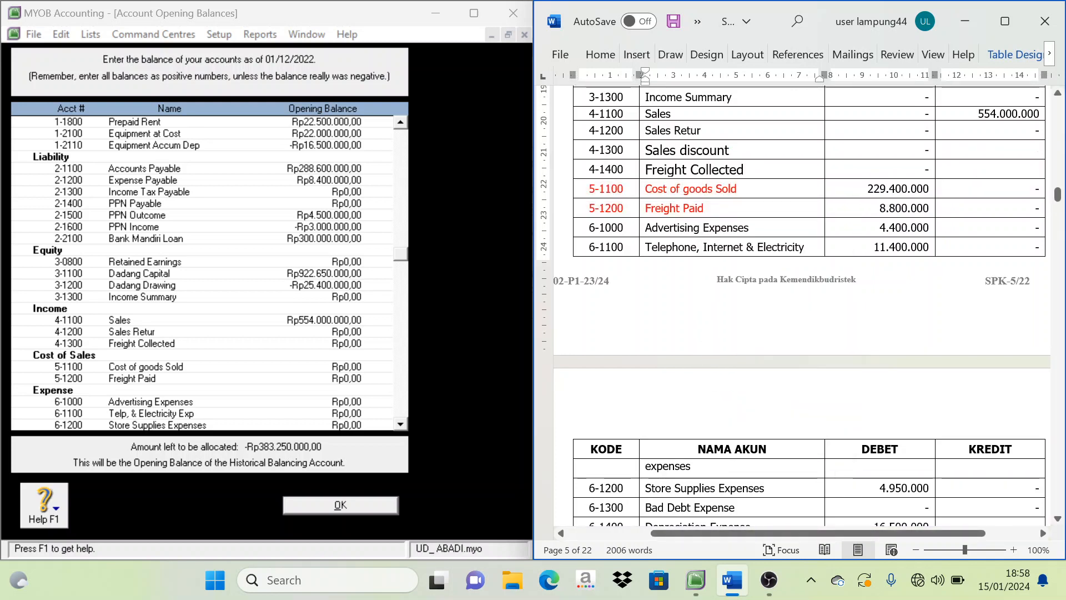
# Step: Enter opening balances of 229.400.000 for Cost of goods Sold and 8.800.000 for Freight Paid in MYOB Accounting
pyautogui.moveTo(889, 189); pyautogui.dragTo(889, 208)
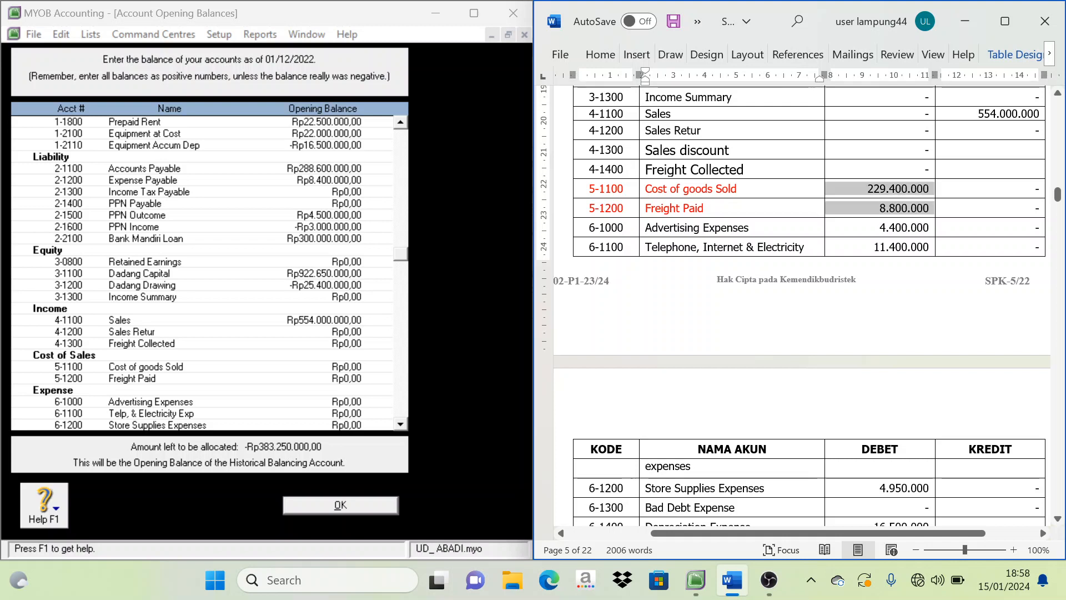
pyautogui.scroll(-1, 186, 339)
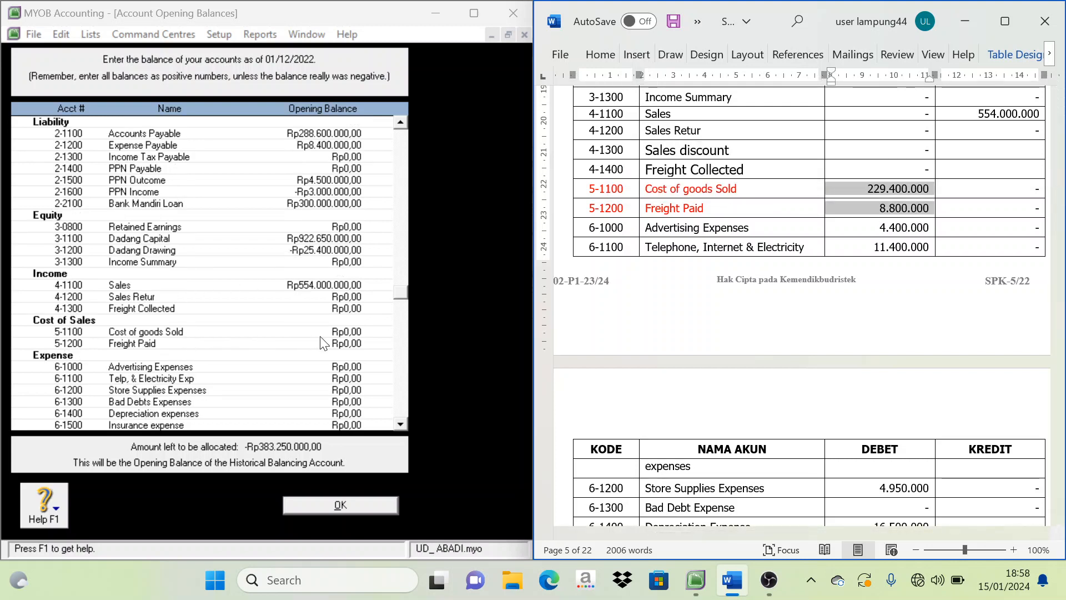
pyautogui.click(337, 333)
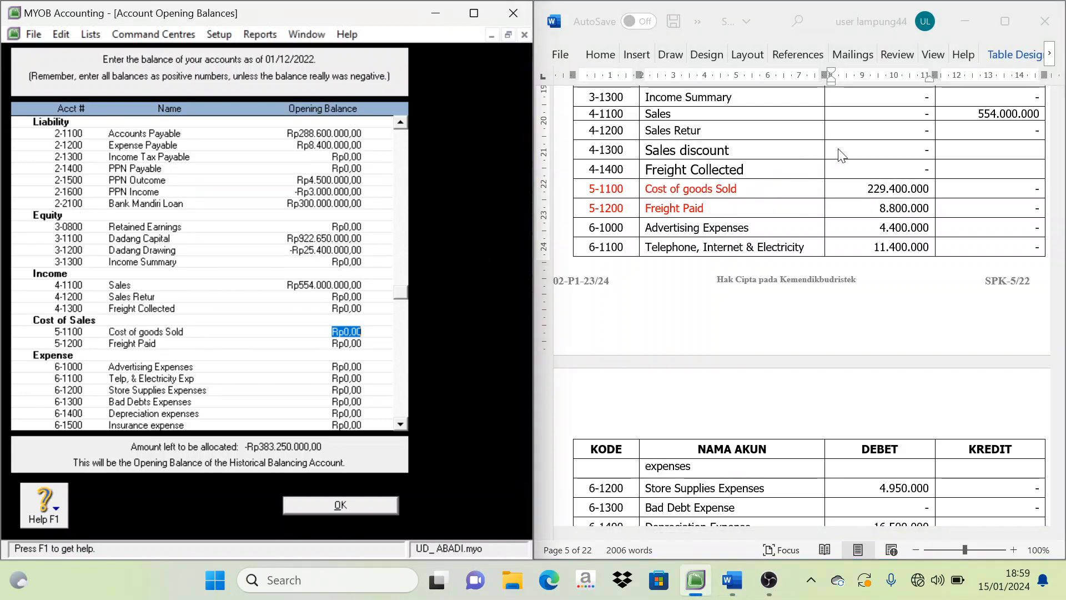
pyautogui.write('229')
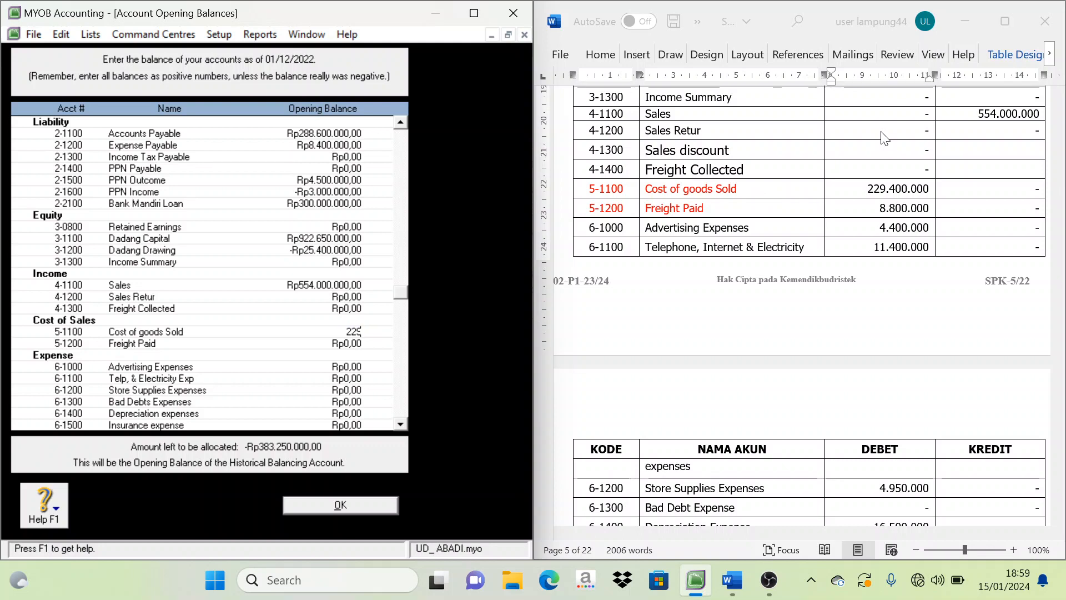
pyautogui.write('400000')
pyautogui.press('Tab')
pyautogui.write('8.')
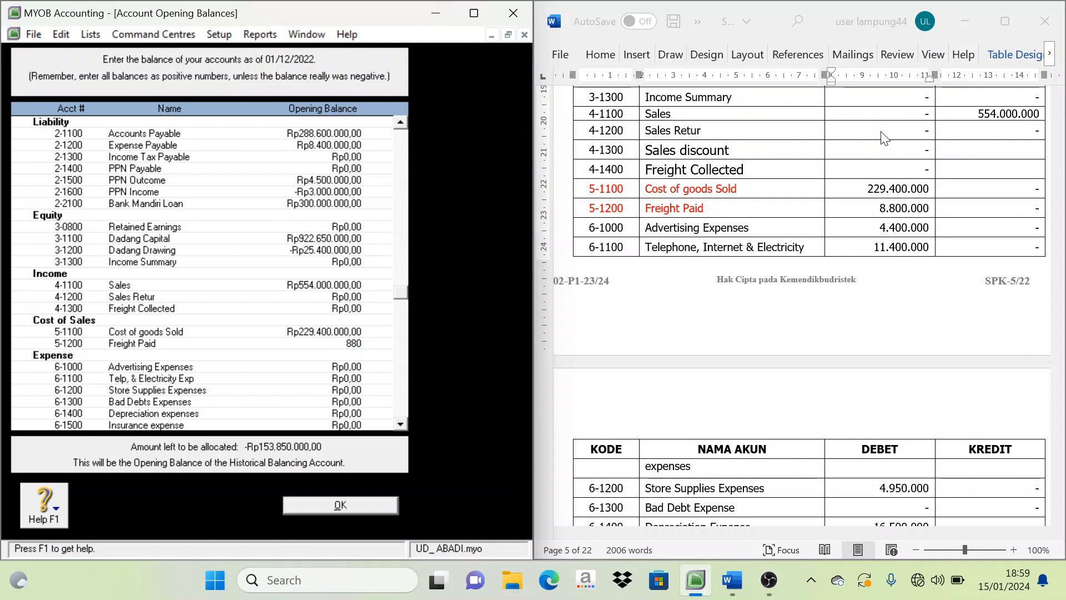
pyautogui.write('800.000')
pyautogui.press('Tab')
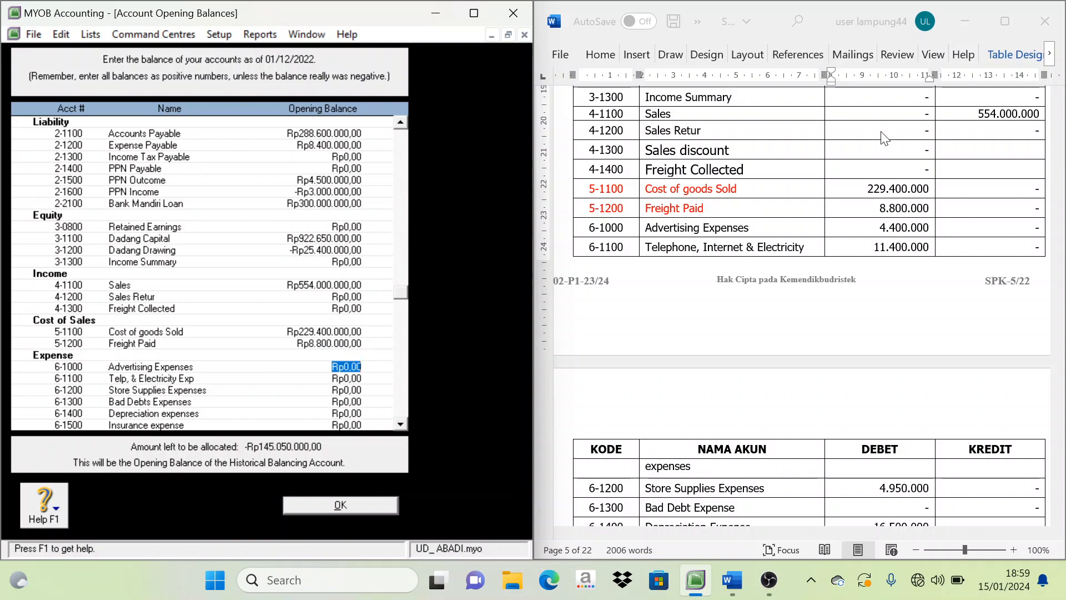
# Step: In the Word trial balance, reset the font color of the cost of sales account codes and names to Automatic
pyautogui.moveTo(605, 188); pyautogui.dragTo(722, 209)
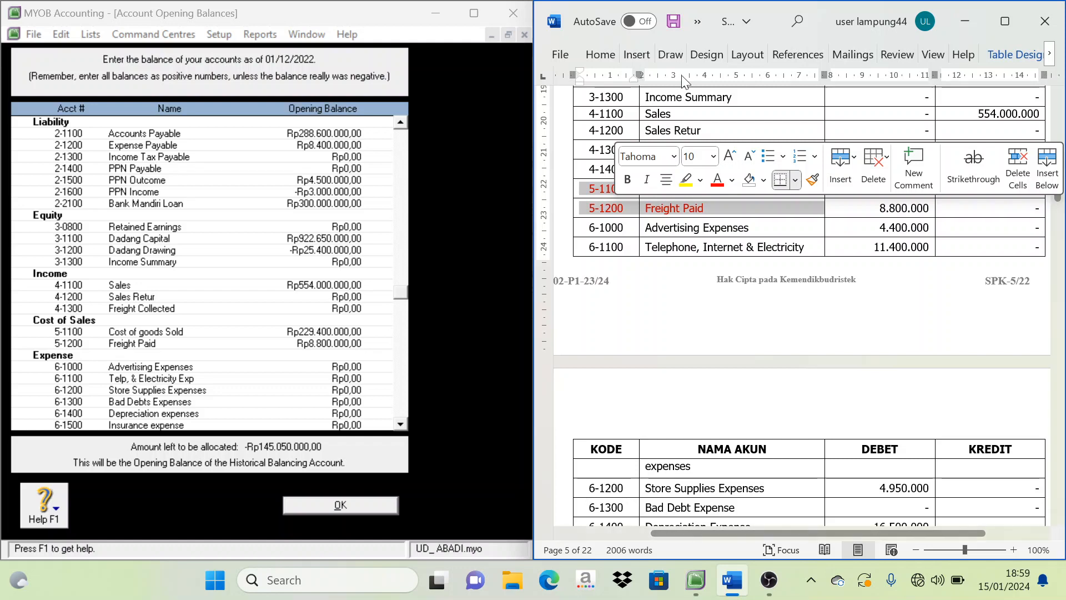
pyautogui.click(731, 180)
pyautogui.click(739, 236)
# Step: Color the codes and names of the expense accounts, 6-1000 Advertising Expenses through 6-1800 Other Operating Expense, red
pyautogui.scroll(-2, 650, 222)
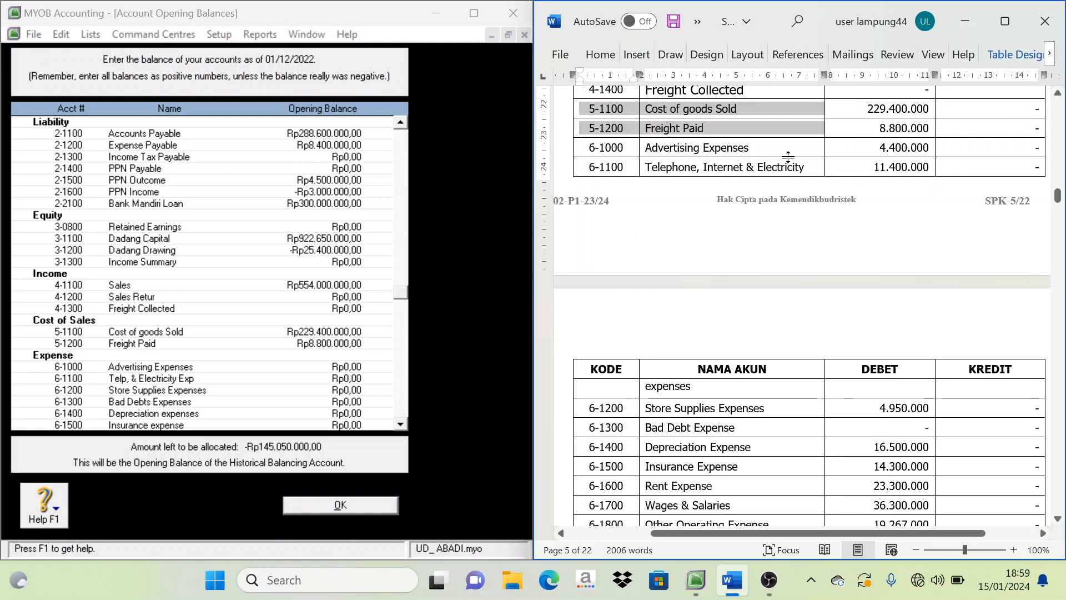
pyautogui.moveTo(605, 148); pyautogui.dragTo(680, 447)
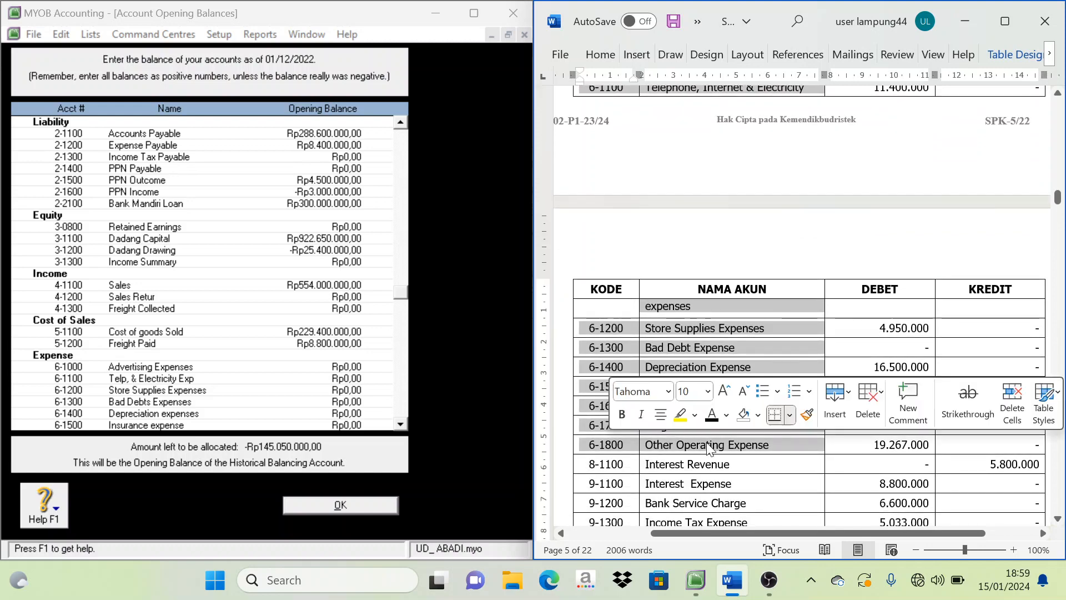
pyautogui.click(726, 415)
pyautogui.click(725, 346)
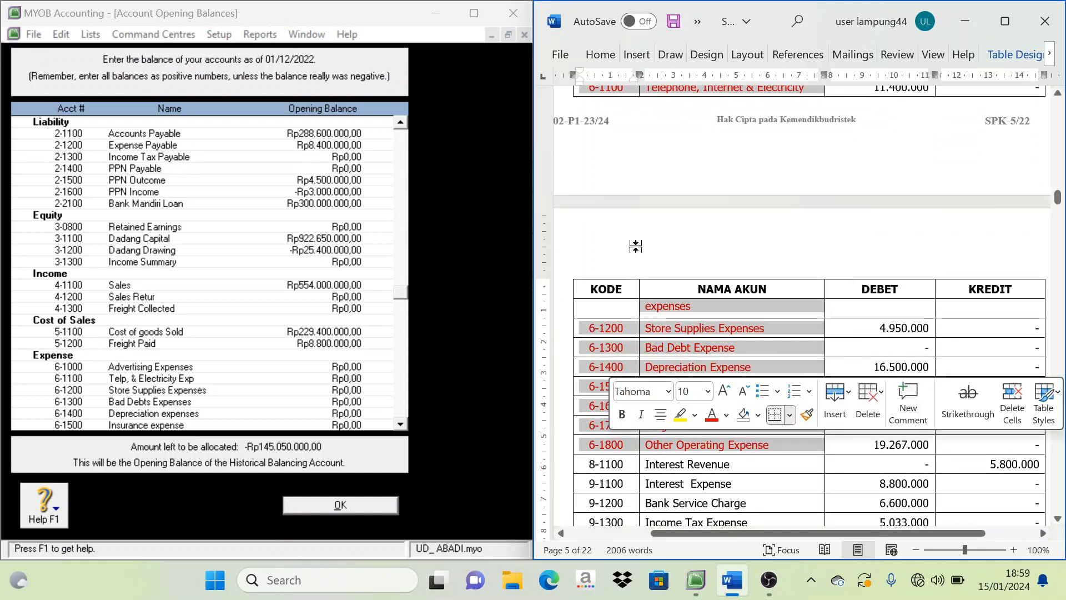
pyautogui.scroll(2, 638, 183)
pyautogui.click(678, 146)
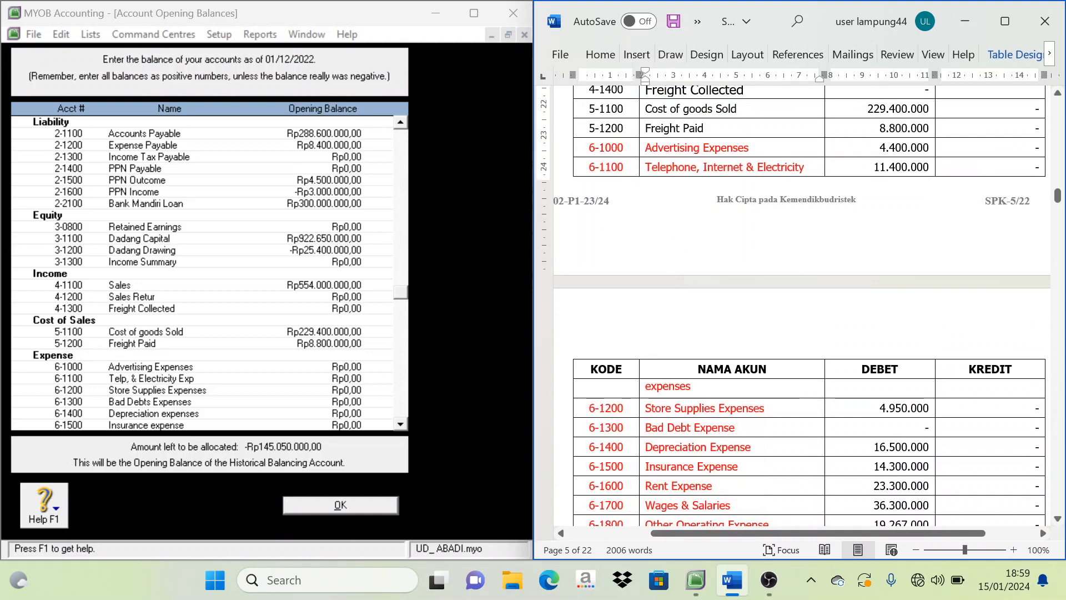
# Step: Enter an opening balance of 4.400.000 for Advertising Expenses in MYOB Accounting
pyautogui.scroll(-2, 680, 255)
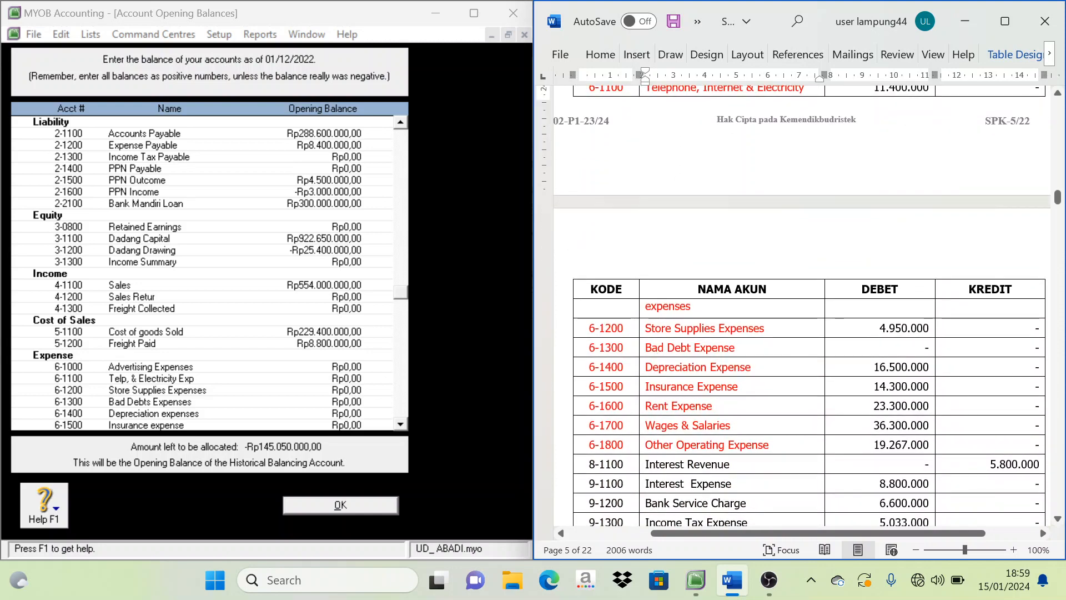
pyautogui.moveTo(888, 444); pyautogui.dragTo(888, 327)
pyautogui.scroll(3, 861, 299)
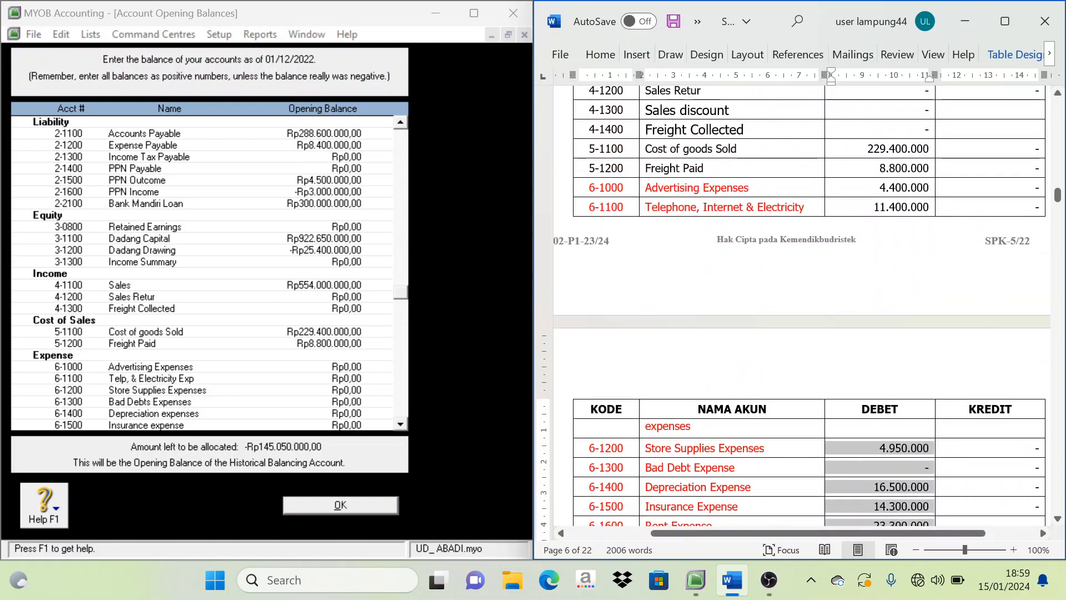
pyautogui.moveTo(873, 188); pyautogui.dragTo(870, 209)
pyautogui.click(804, 261)
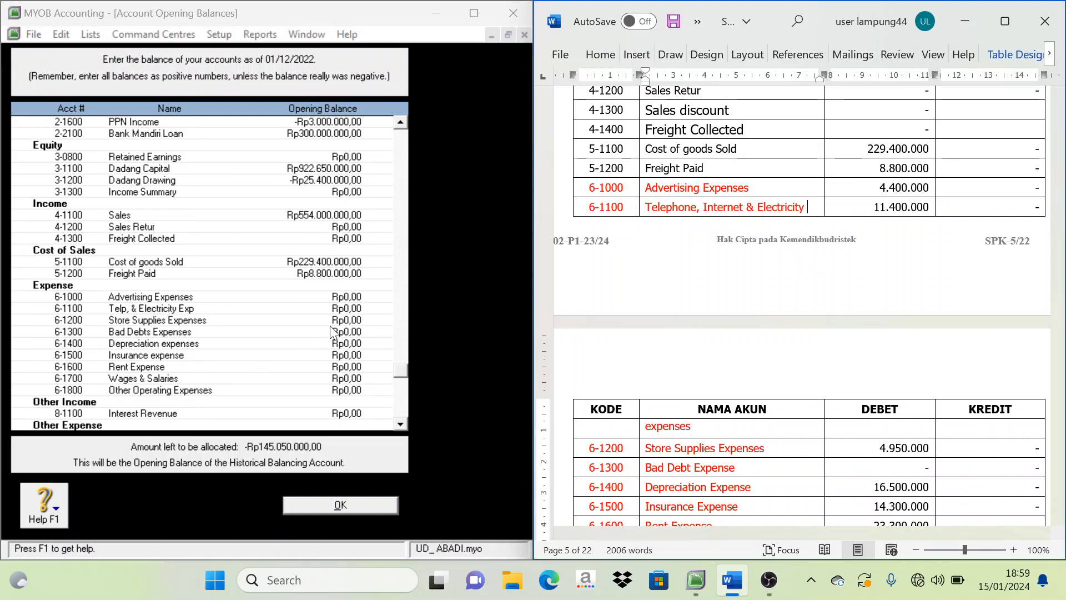
pyautogui.click(347, 297)
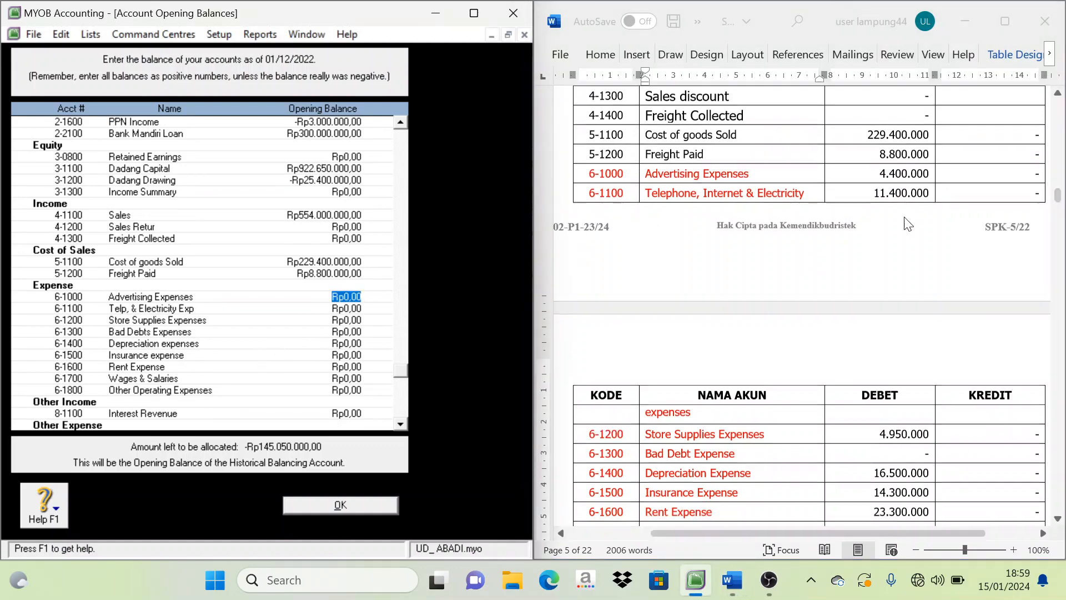
pyautogui.scroll(-2, 907, 225)
pyautogui.scroll(-1, 907, 224)
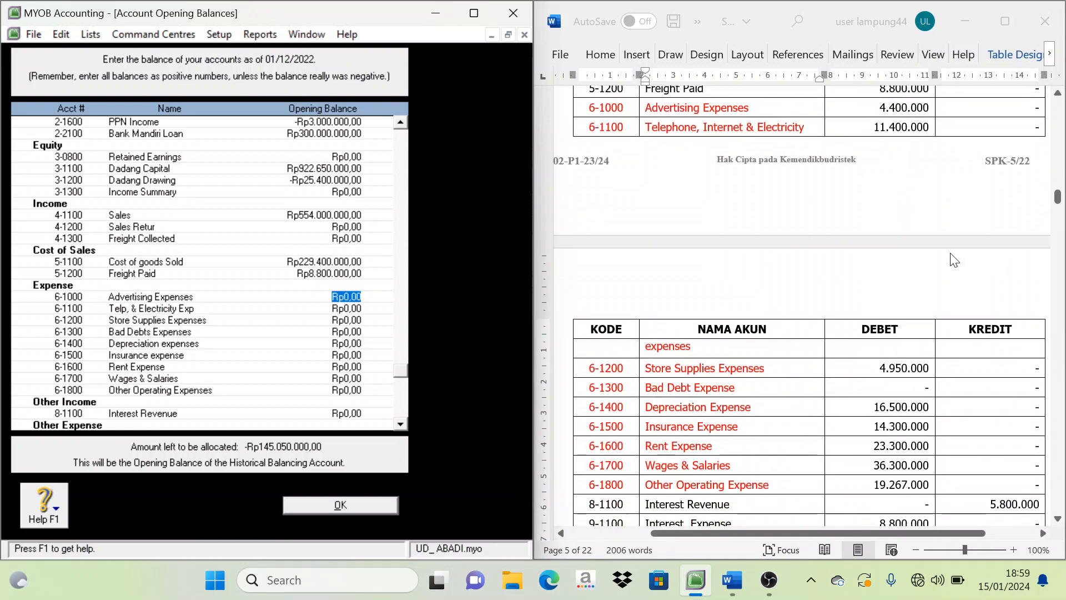
pyautogui.write('4.400.')
pyautogui.write('000')
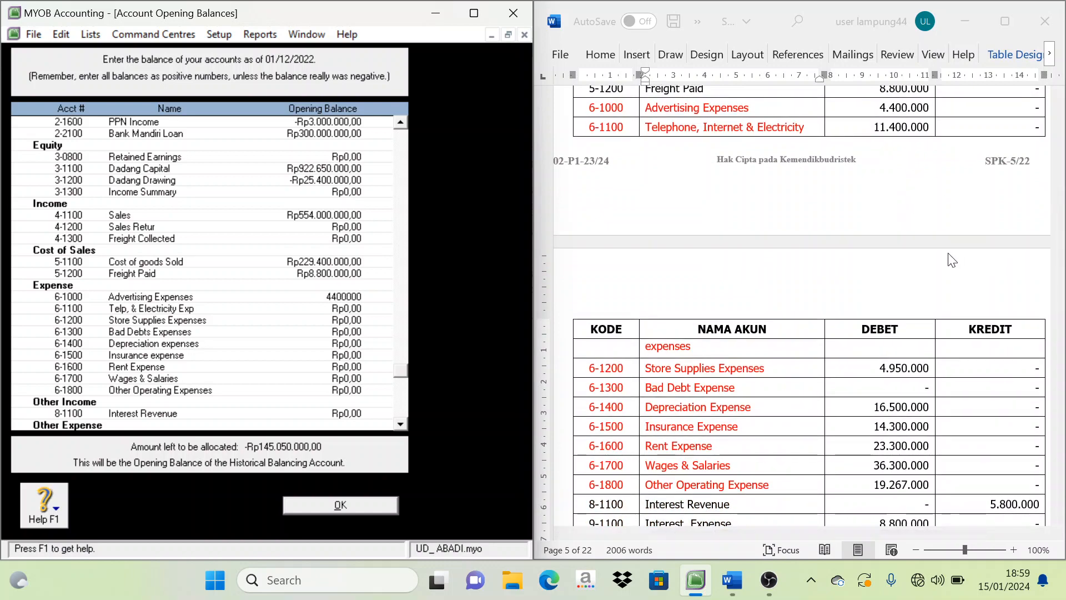
pyautogui.press('Tab')
# Step: Enter opening balances of 11.400.000 for Telp, & Electricity Exp and 4.950.000 for Store Supplies Expenses, skipping Bad Debts Expenses
pyautogui.write('11400')
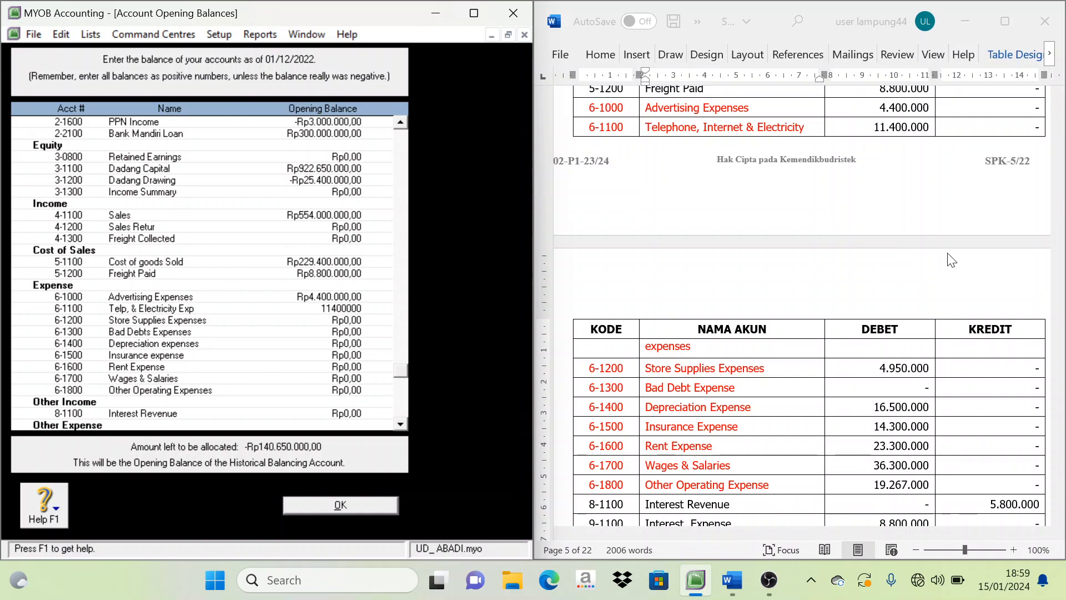
pyautogui.press('Tab')
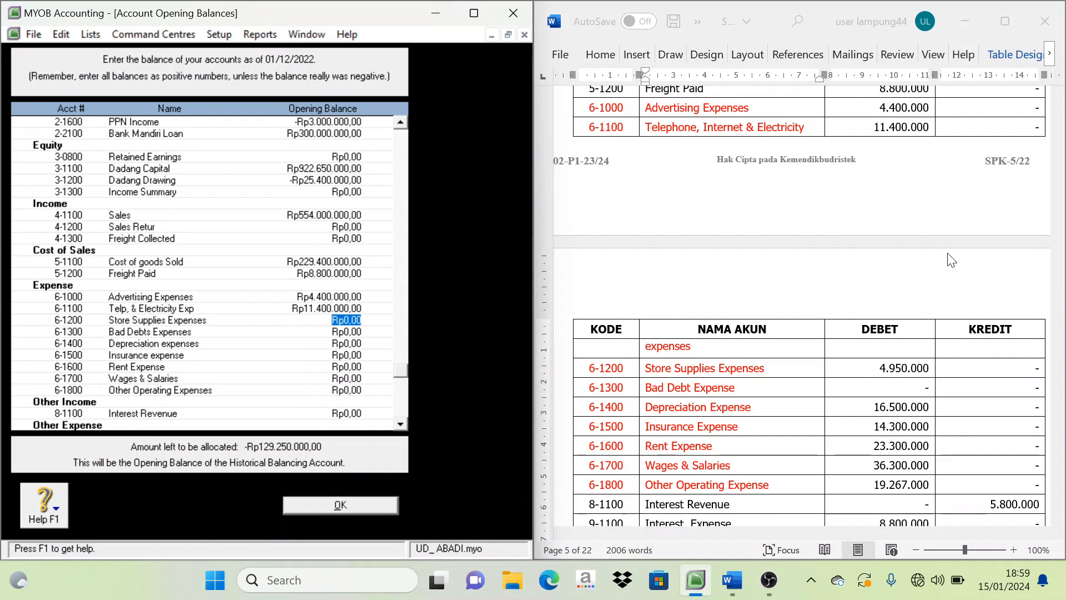
pyautogui.write('4.')
pyautogui.write('950.00')
pyautogui.write('0')
pyautogui.press('Tab')
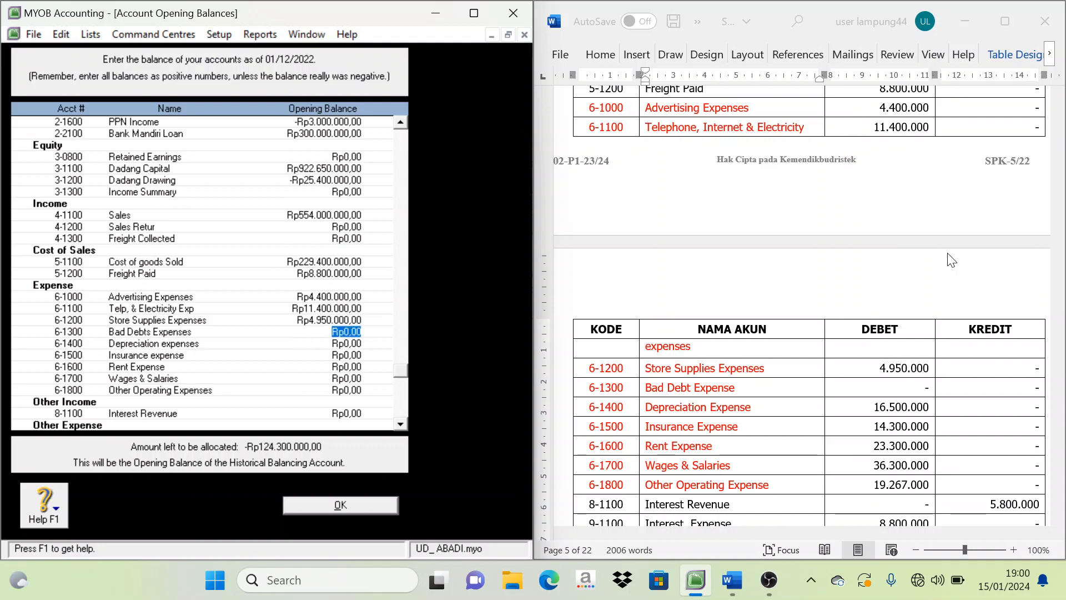
pyautogui.press('Tab')
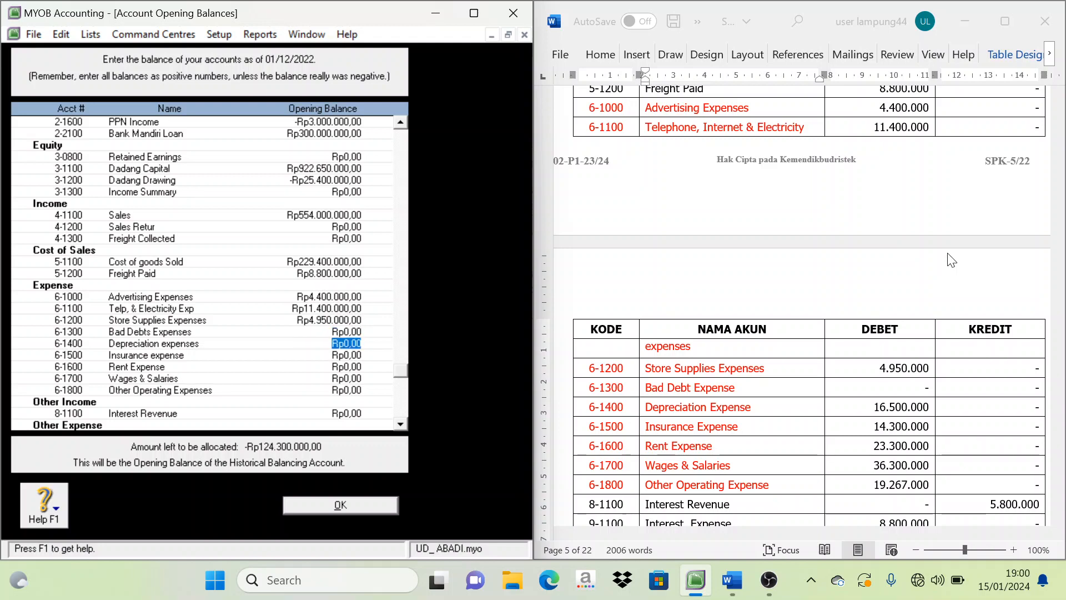
# Step: Enter opening balances of 16.500.000 for Depreciation expenses and 14.300.000 for Insurance expense
pyautogui.write('16.5')
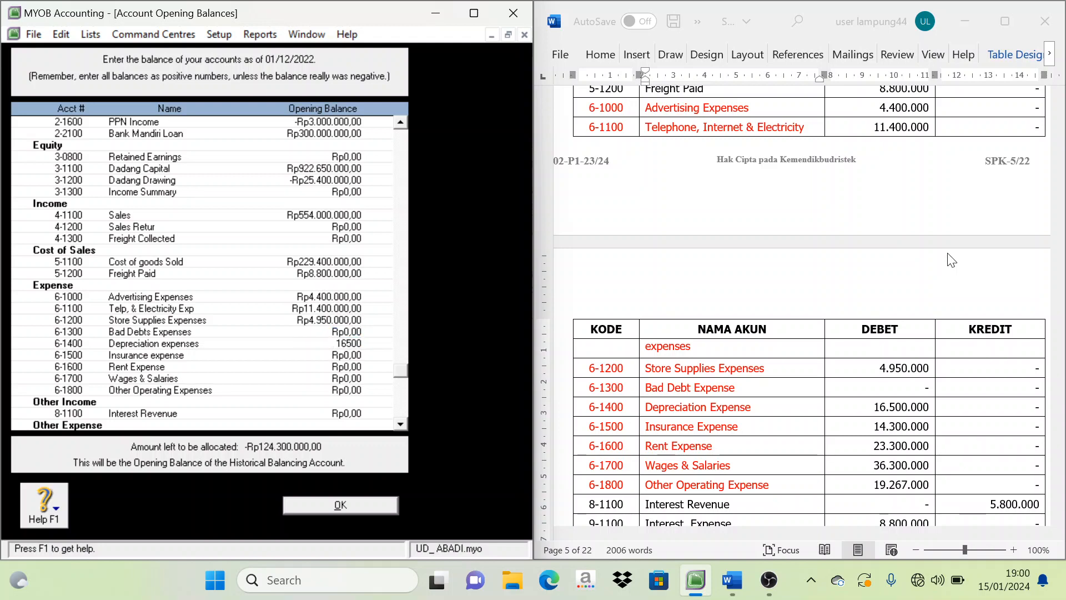
pyautogui.write('00.000')
pyautogui.press('Tab')
pyautogui.write('1')
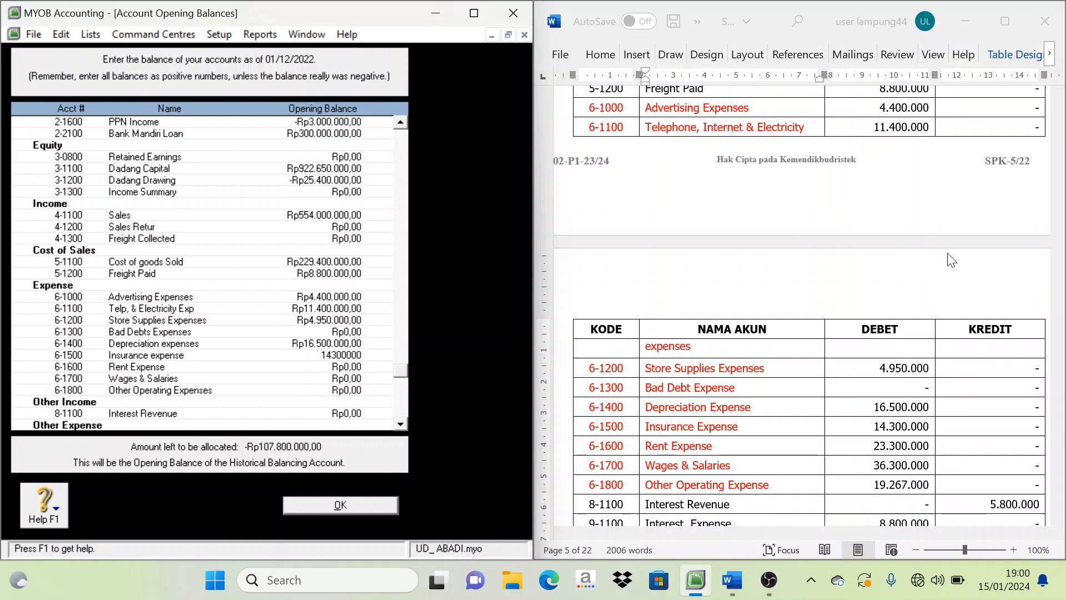
pyautogui.write('4.300.000')
pyautogui.press('Tab')
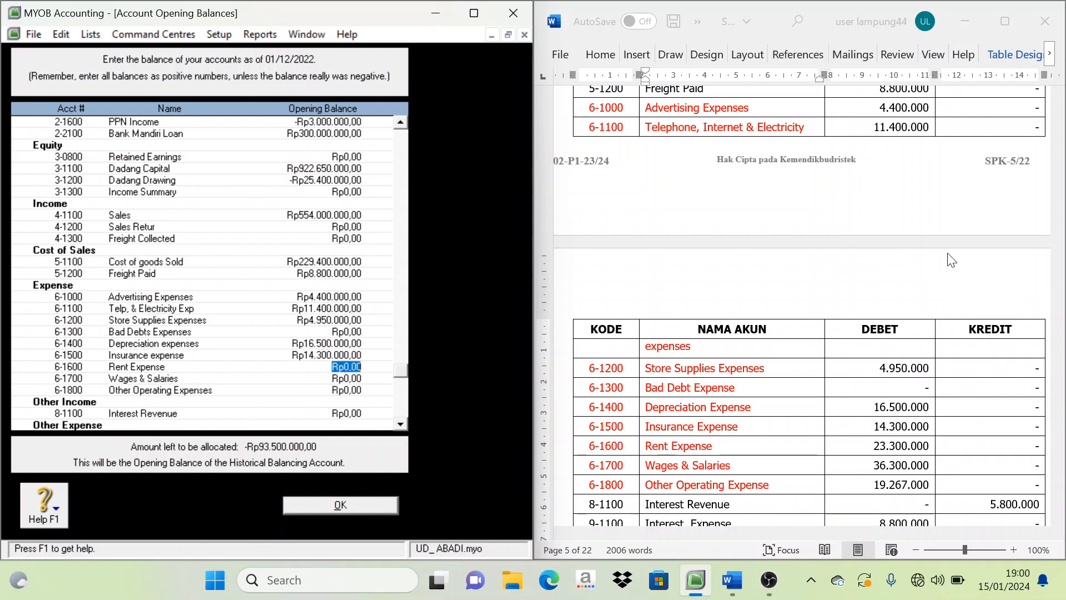
# Step: Enter opening balances of 23.300.000 for Rent Expense, 36.300.000 for Wages & Salaries and 19.267.000 for Other Operating Expenses
pyautogui.write('23300000')
pyautogui.press('Tab')
pyautogui.write('3')
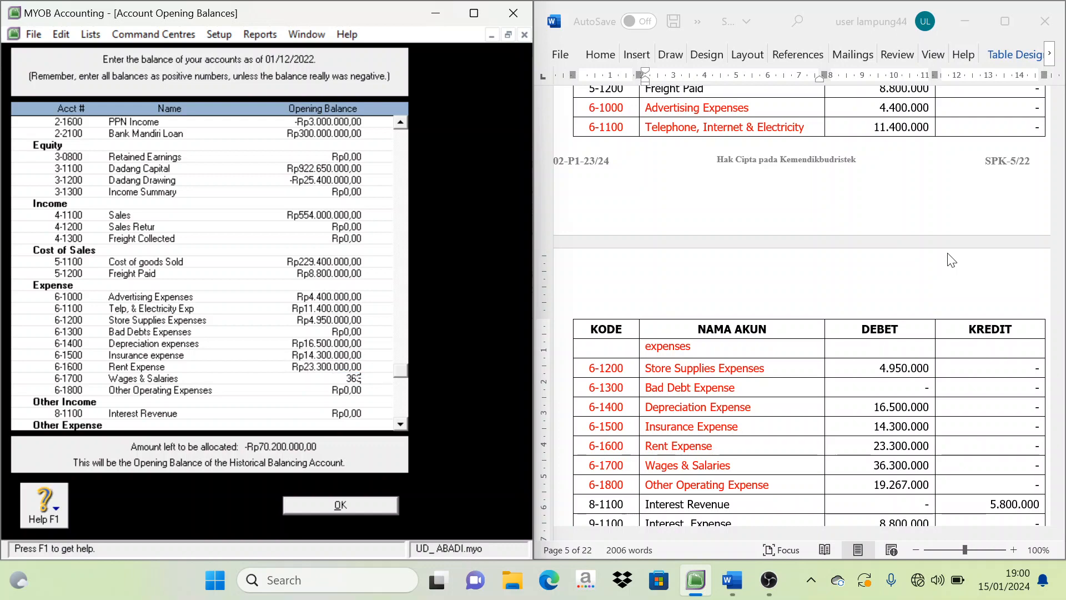
pyautogui.write('6.300.000000')
pyautogui.press('Tab')
pyautogui.write('19')
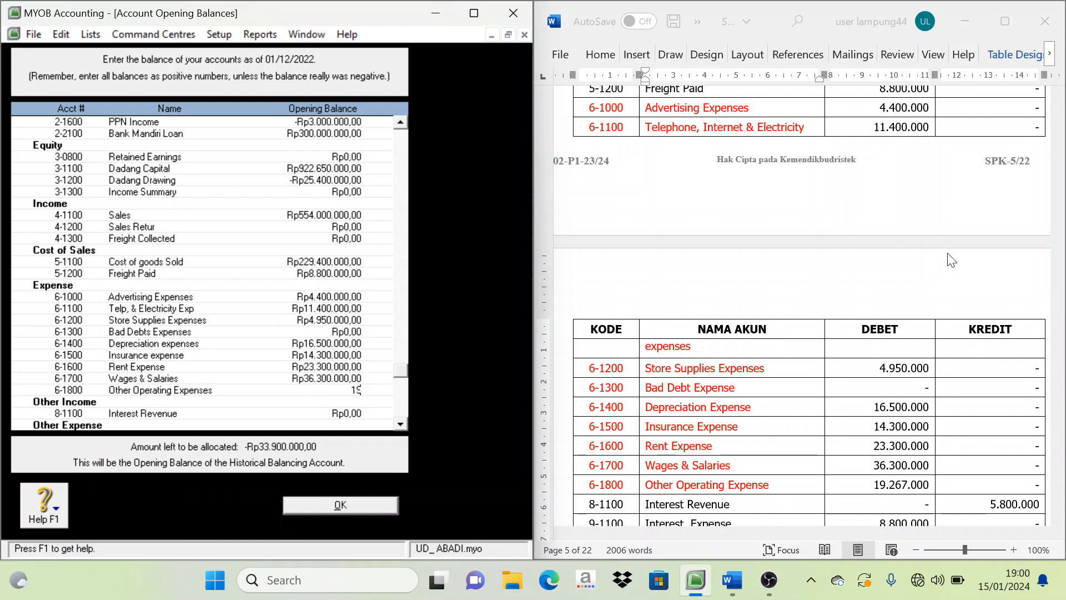
pyautogui.write('.267.000')
pyautogui.press('Tab')
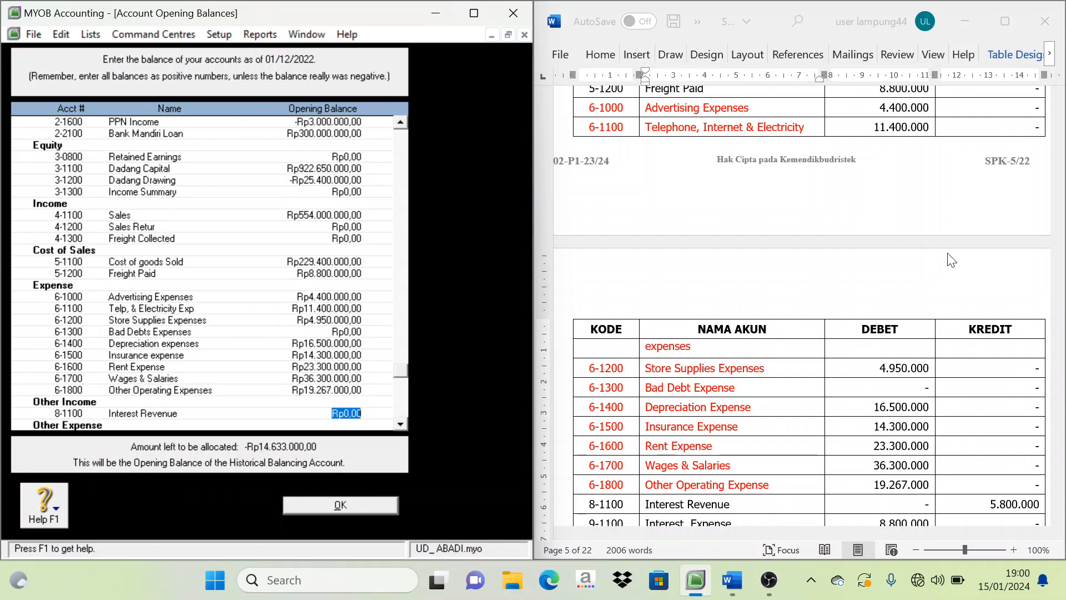
# Step: In the Word trial balance, reset the font color of the expense account codes and names to Automatic
pyautogui.scroll(-1, 777, 356)
pyautogui.scroll(2, 677, 278)
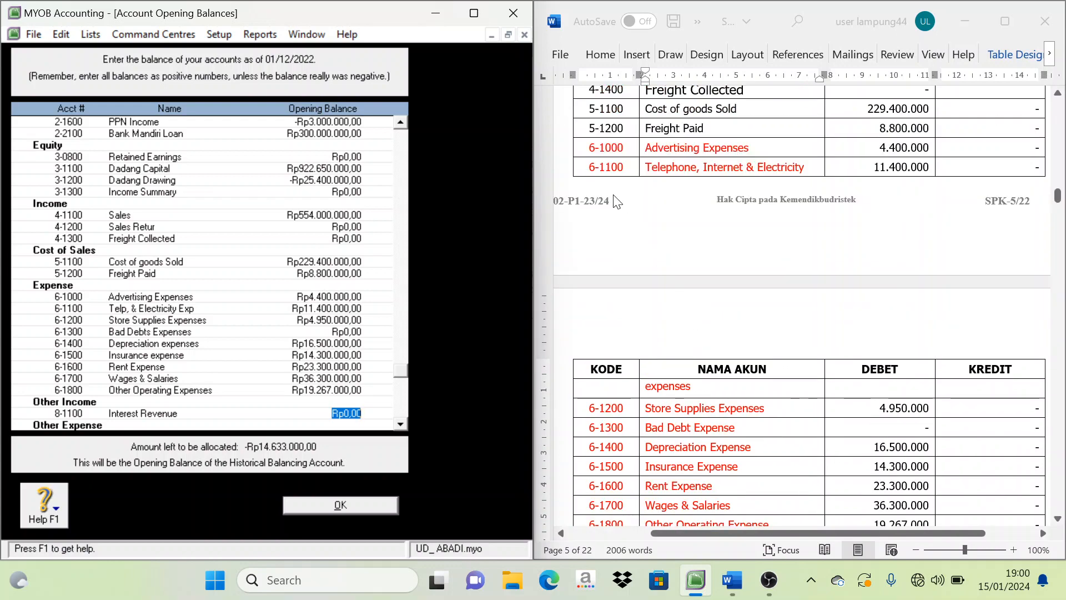
pyautogui.doubleClick(781, 168)
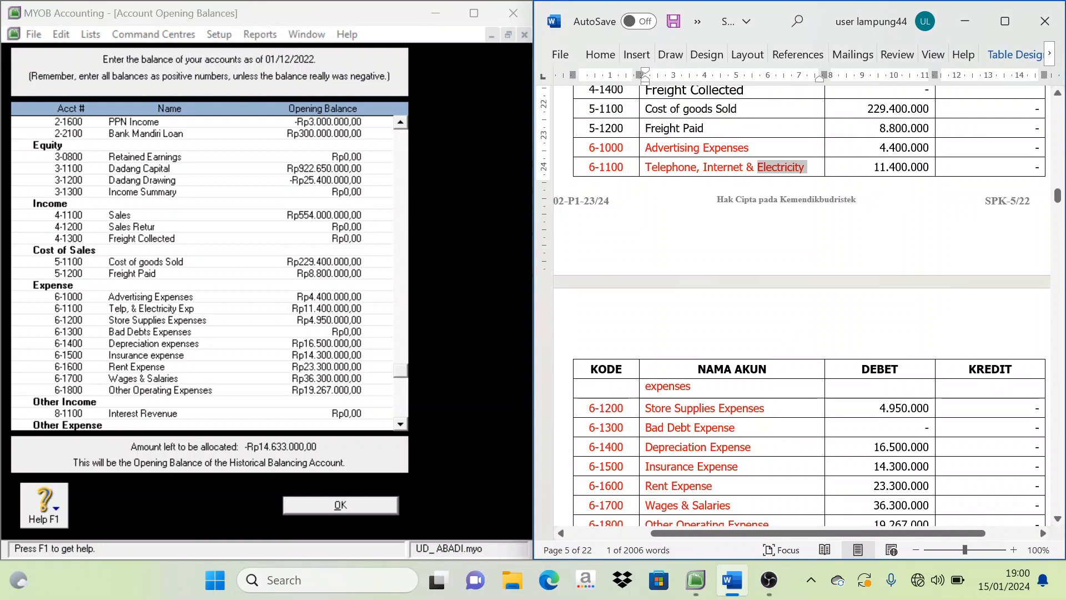
pyautogui.moveTo(588, 148); pyautogui.dragTo(722, 444)
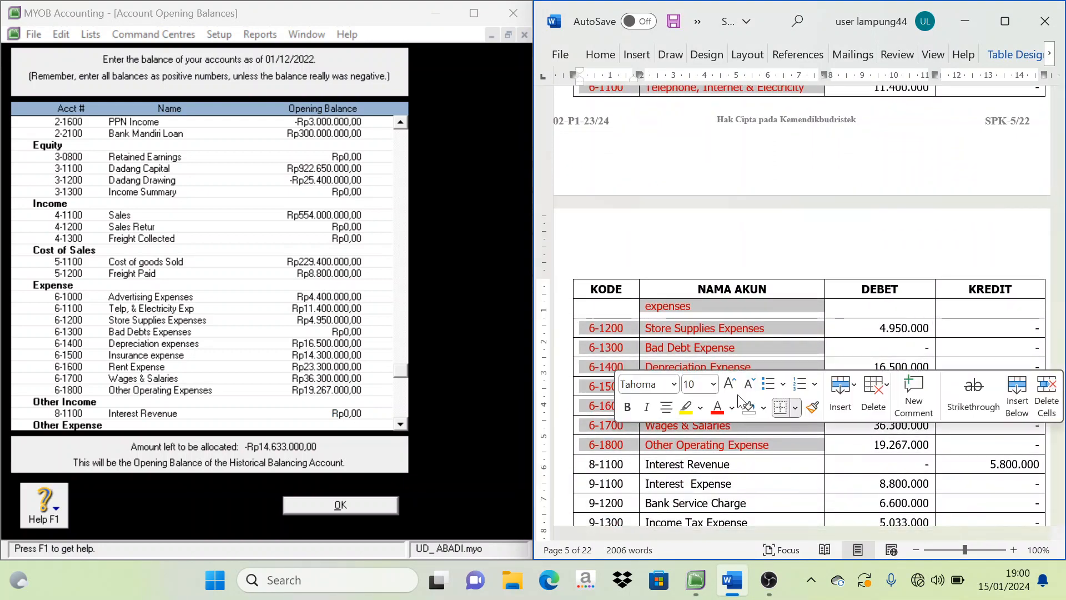
pyautogui.click(733, 411)
pyautogui.click(738, 169)
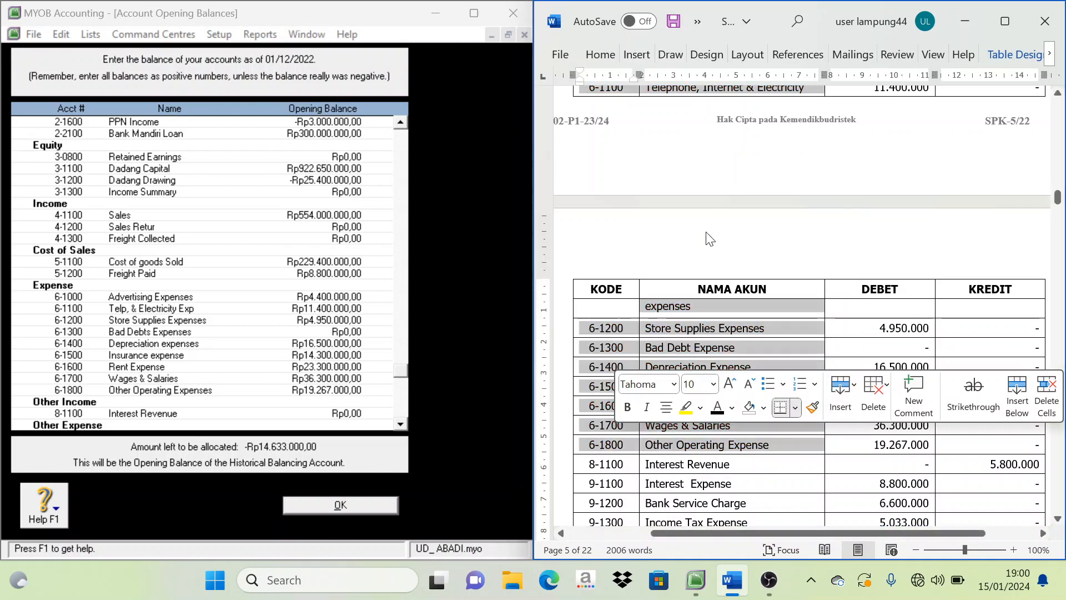
# Step: Find the Interest Revenue credit balance in the trial balance and enter 5.800.000 as its opening balance in MYOB Accounting
pyautogui.scroll(-1, 704, 237)
pyautogui.scroll(-3, 800, 311)
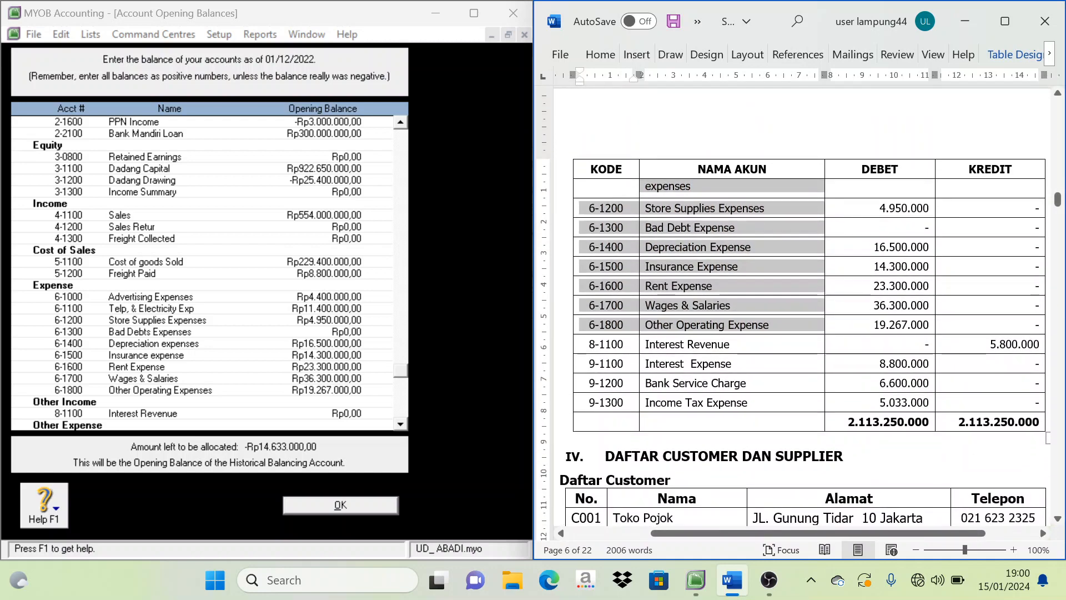
pyautogui.moveTo(606, 305); pyautogui.dragTo(688, 305)
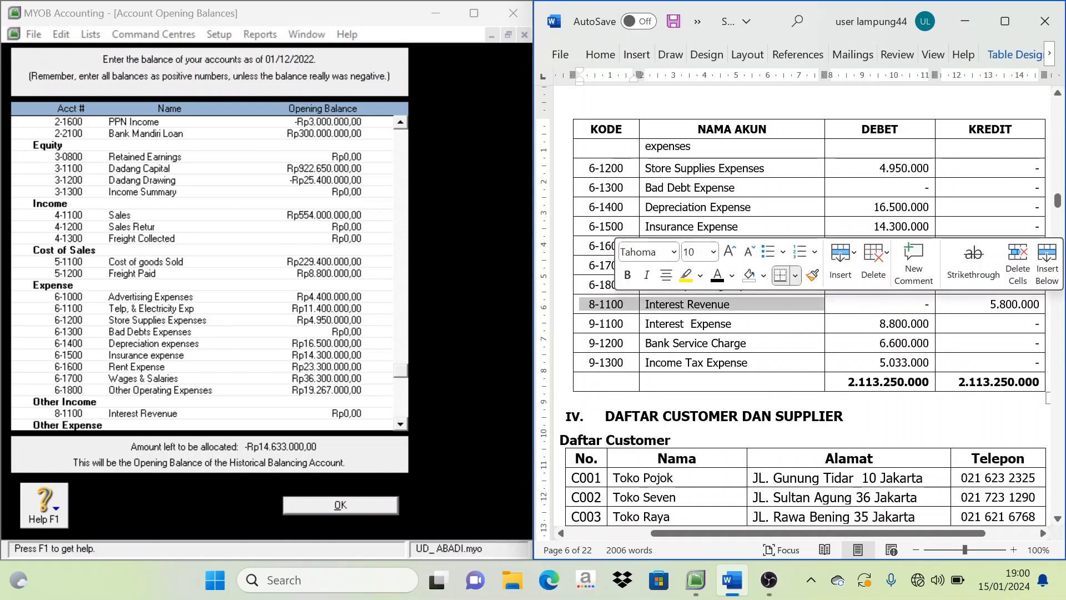
pyautogui.click(730, 304)
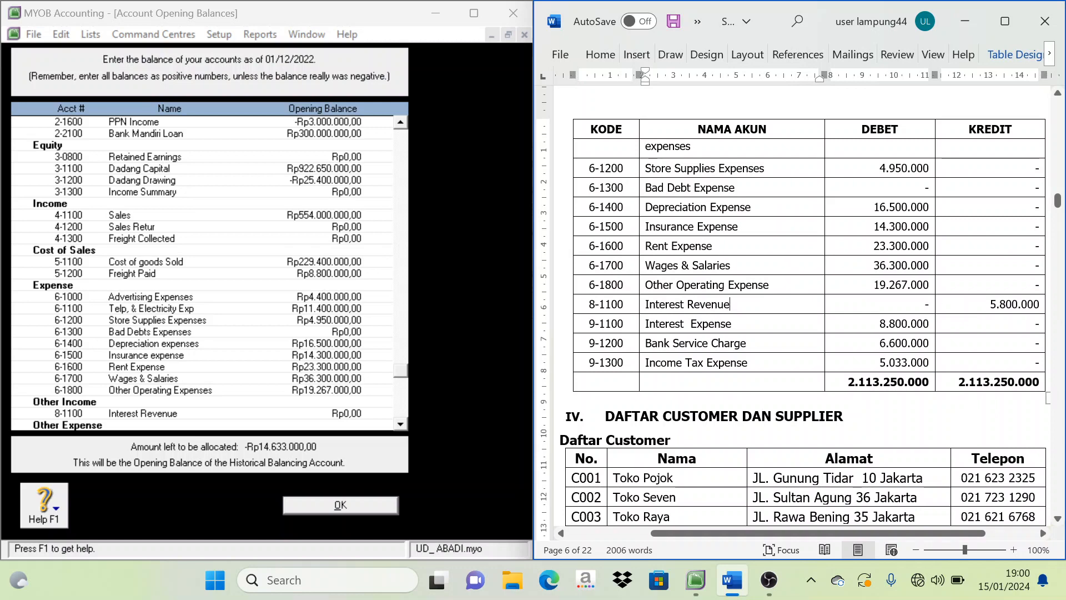
pyautogui.doubleClick(991, 304)
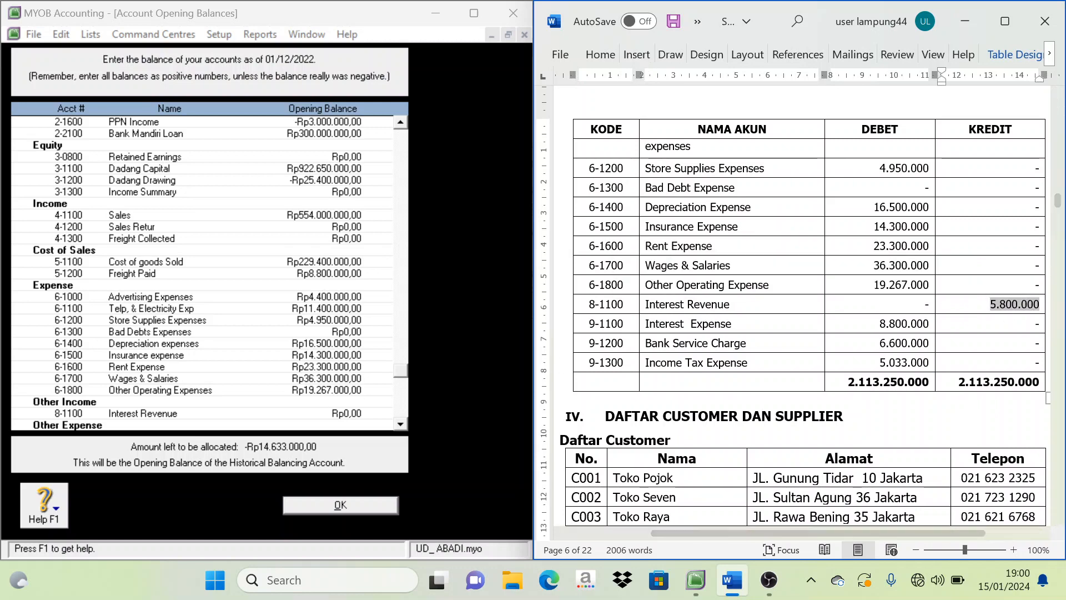
pyautogui.scroll(-1, 222, 278)
pyautogui.doubleClick(337, 378)
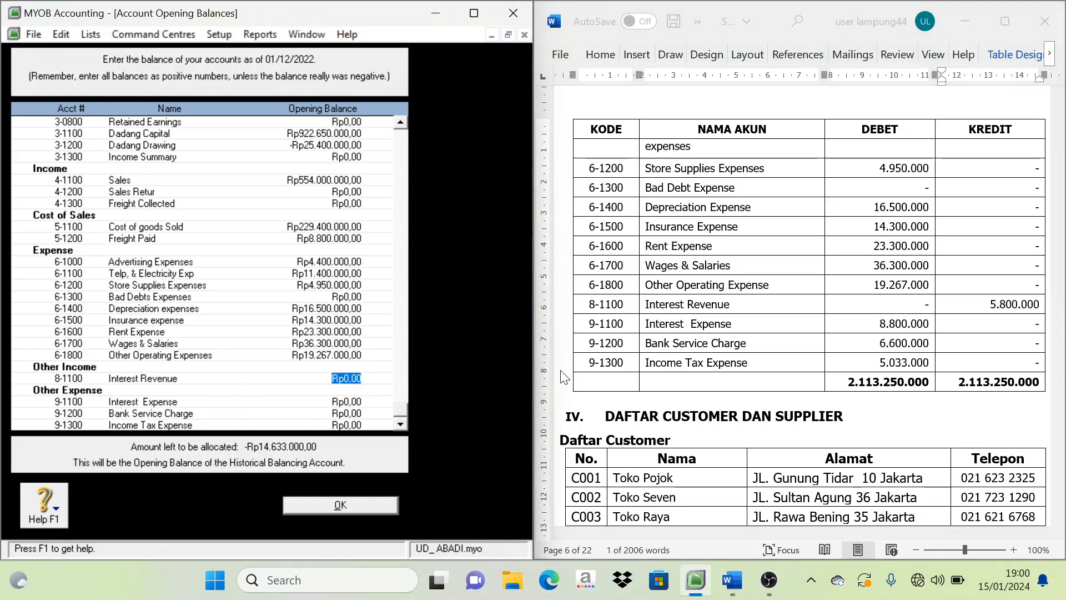
pyautogui.write('5.')
pyautogui.write('800.000')
pyautogui.press('Tab')
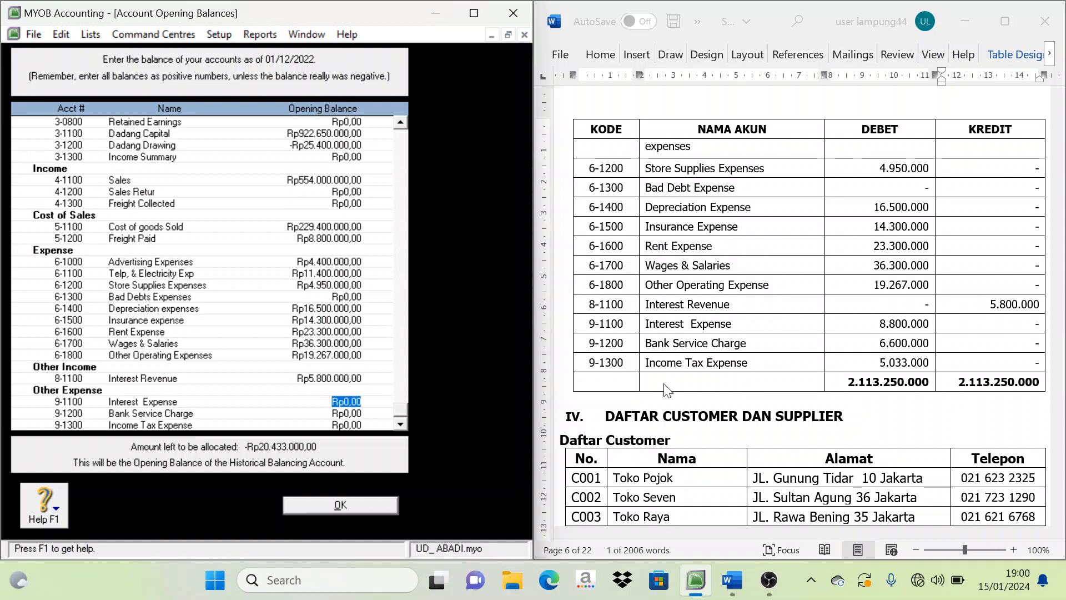
# Step: Find the 9-series debit balances in the Word trial balance and enter 8.800.000 as the Interest Expense opening balance in MYOB Accounting
pyautogui.scroll(-1, 669, 377)
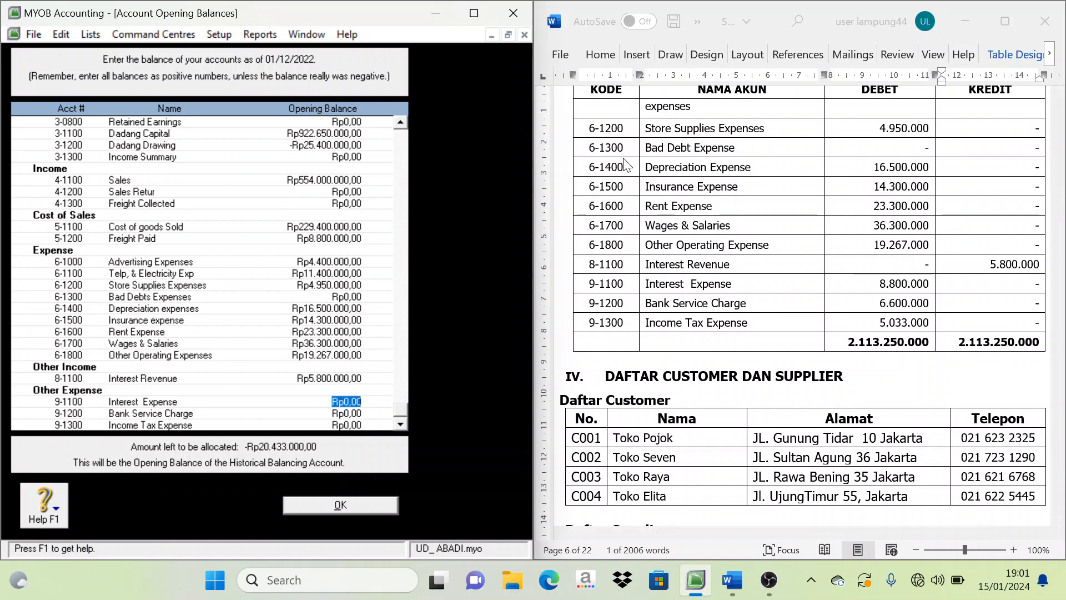
pyautogui.doubleClick(1014, 263)
pyautogui.moveTo(911, 282); pyautogui.dragTo(910, 322)
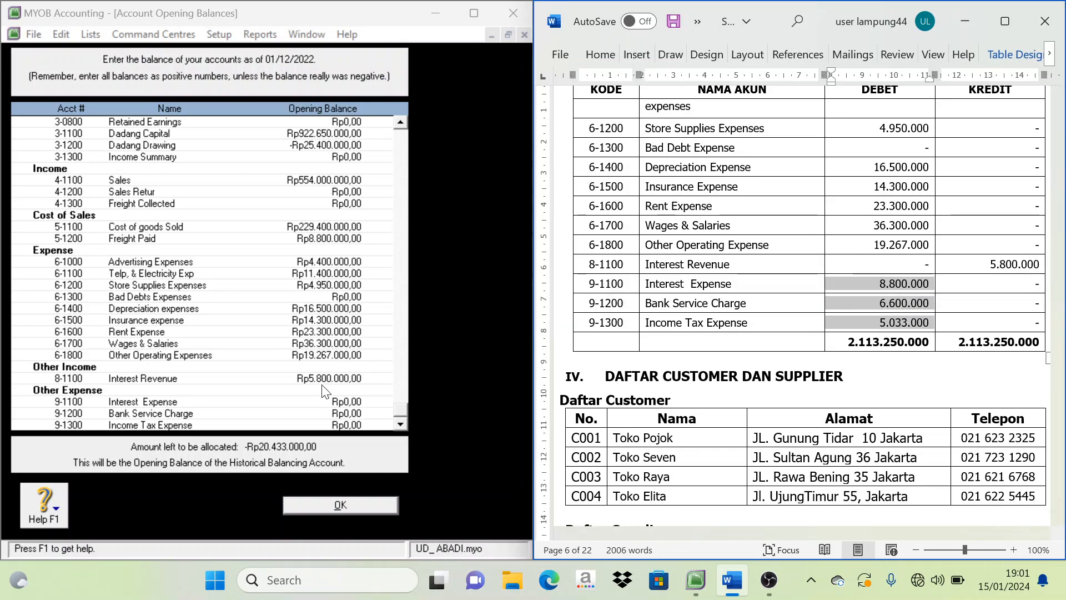
pyautogui.click(335, 414)
pyautogui.click(337, 401)
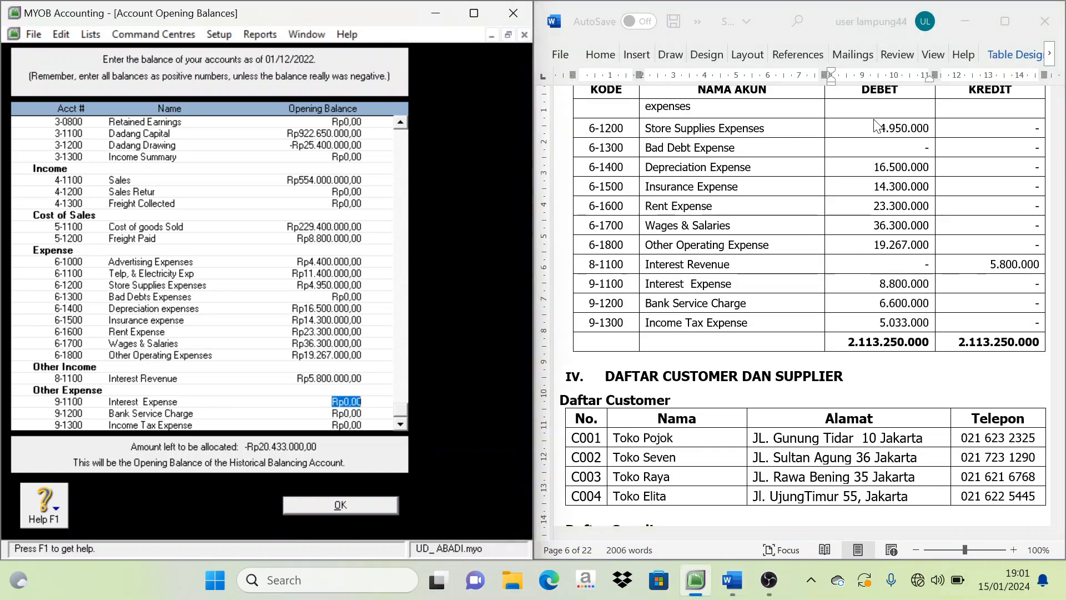
pyautogui.write('8.')
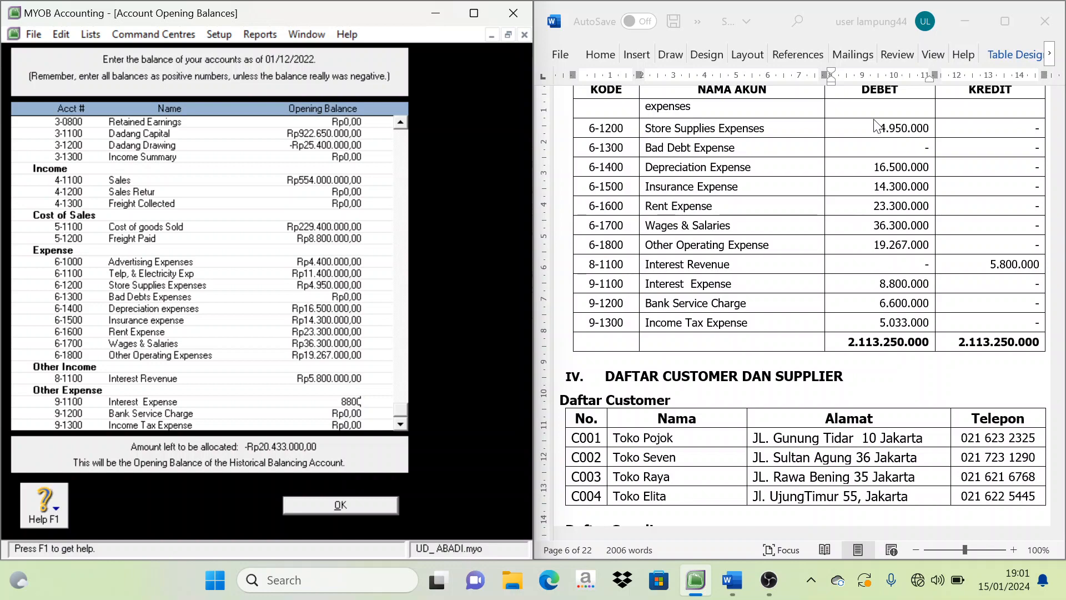
pyautogui.write('800.000')
pyautogui.press('Tab')
# Step: Enter opening balances of 6.600.000 for Bank Service Charge and 5.033.000 for Income Tax Expense
pyautogui.write('6.')
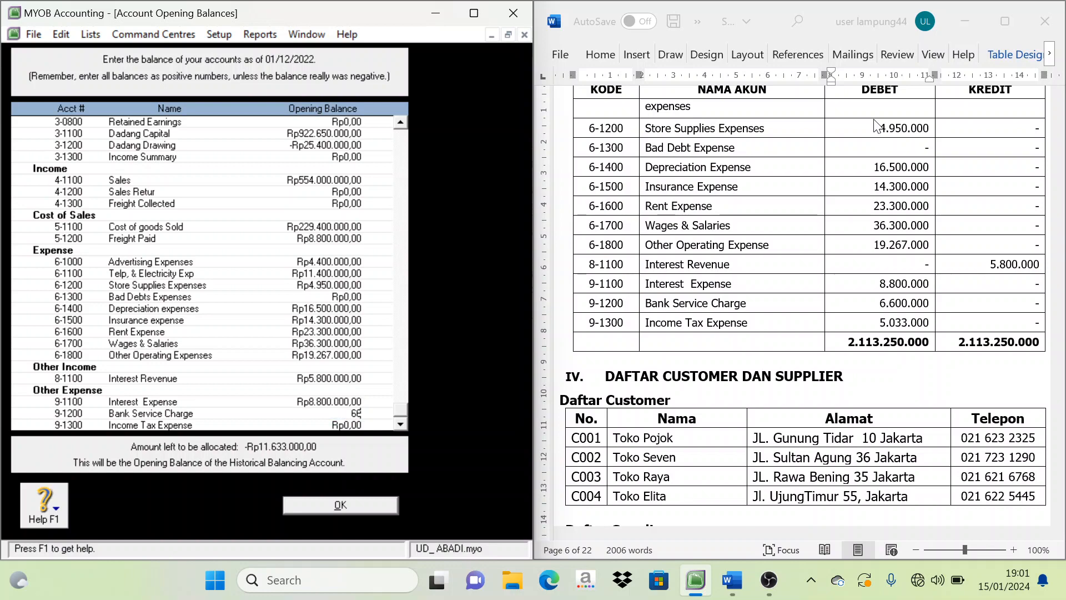
pyautogui.write('600.000')
pyautogui.press('Tab')
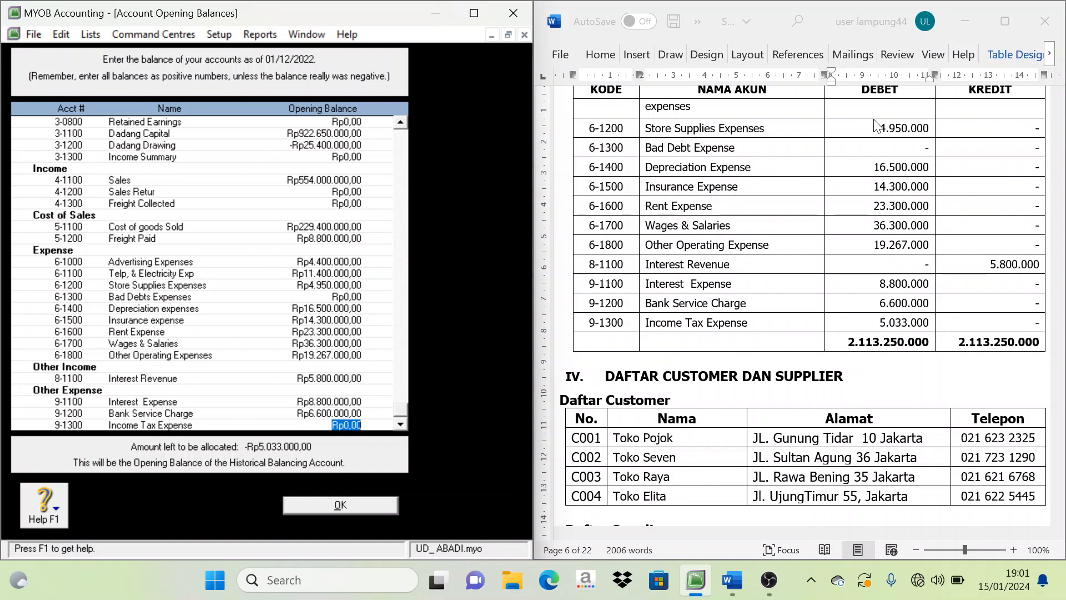
pyautogui.write('5.')
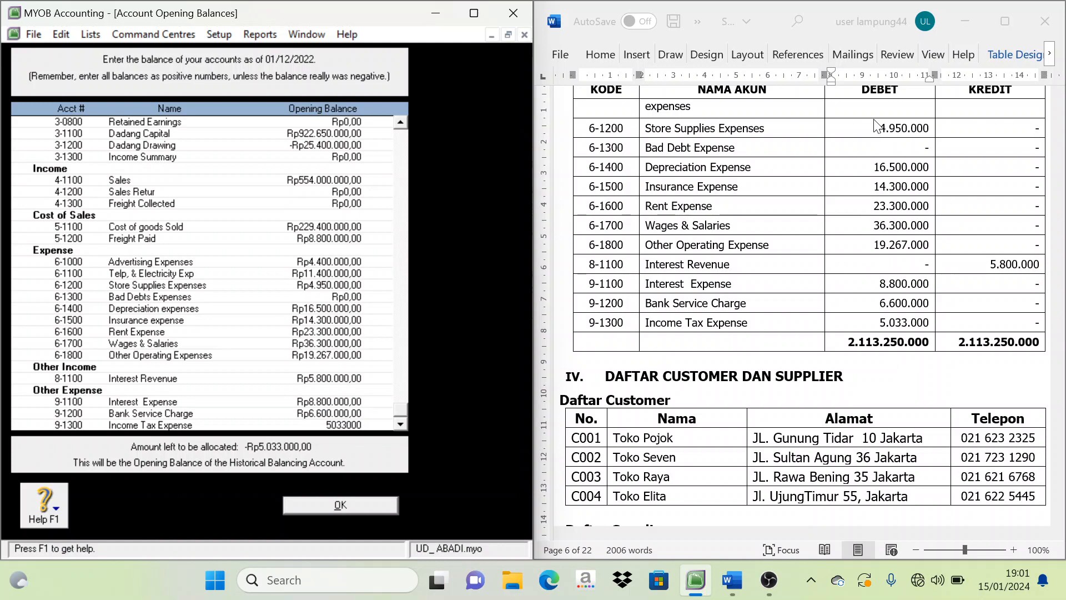
pyautogui.write('033.000')
pyautogui.press('Tab')
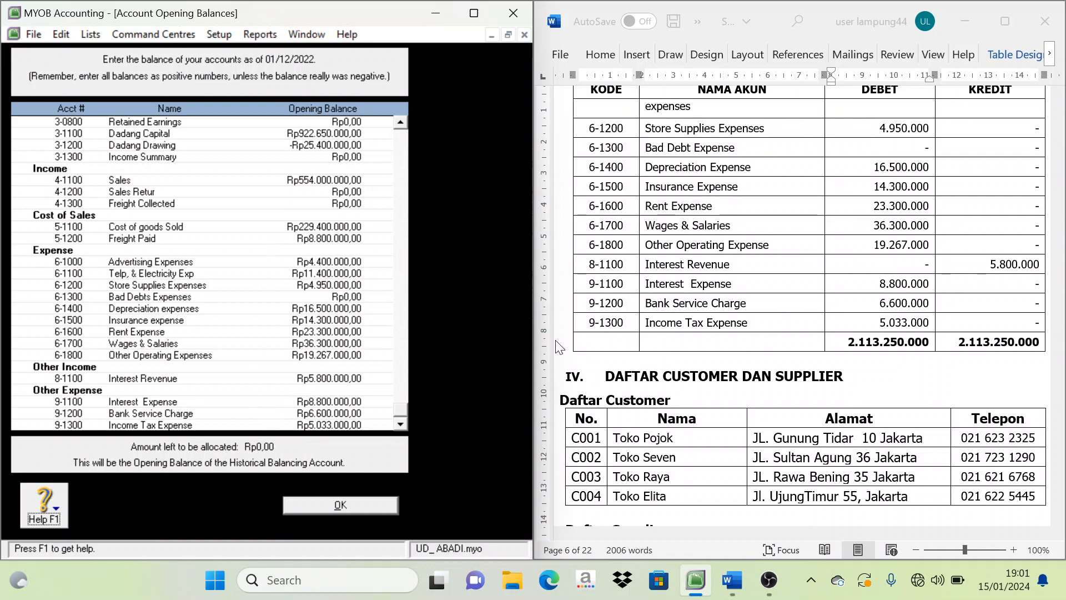
# Step: Review the entered opening balances from assets through other income and confirm the account opening balances
pyautogui.scroll(5, 253, 319)
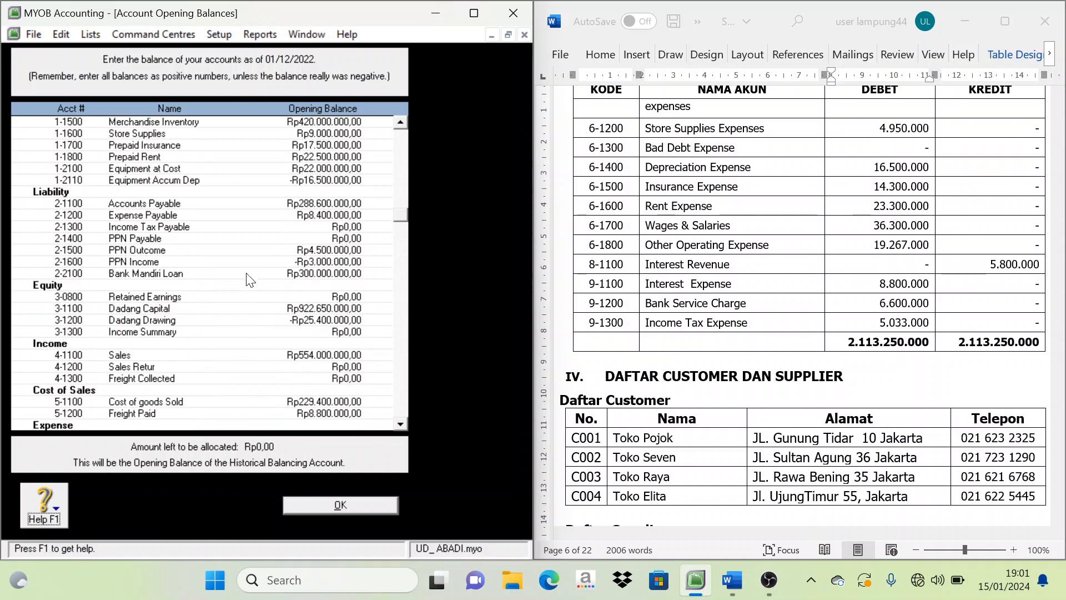
pyautogui.scroll(2, 237, 190)
pyautogui.scroll(-5, 245, 186)
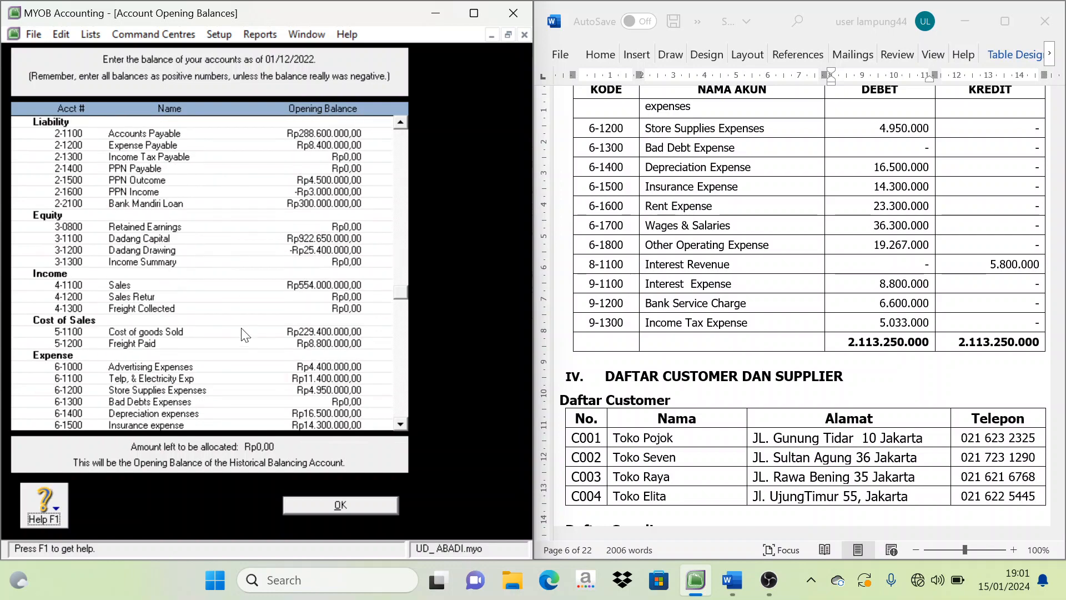
pyautogui.scroll(-1, 245, 338)
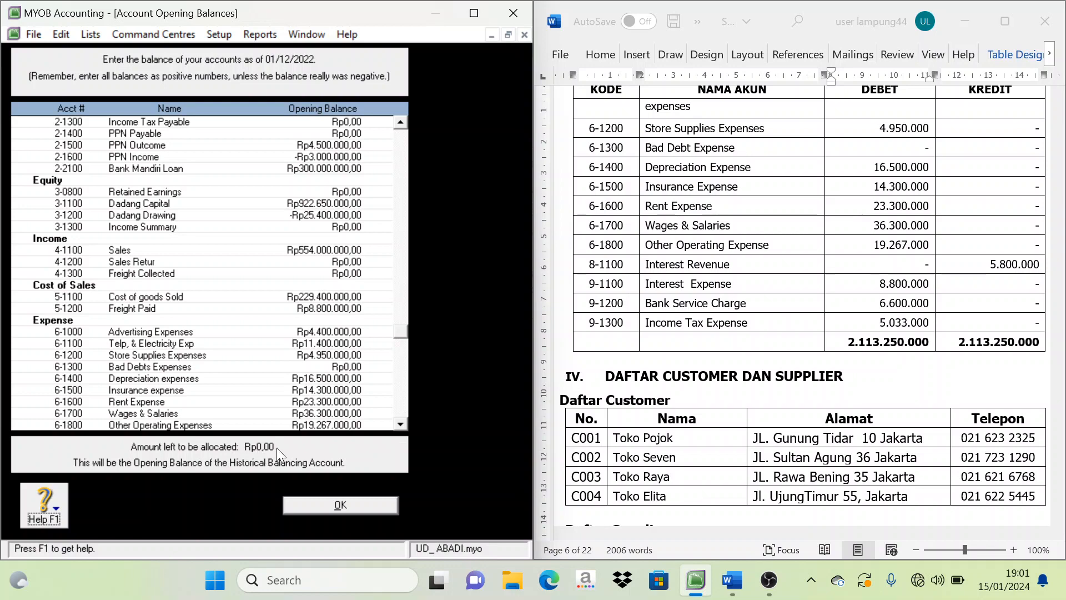
pyautogui.scroll(5, 310, 388)
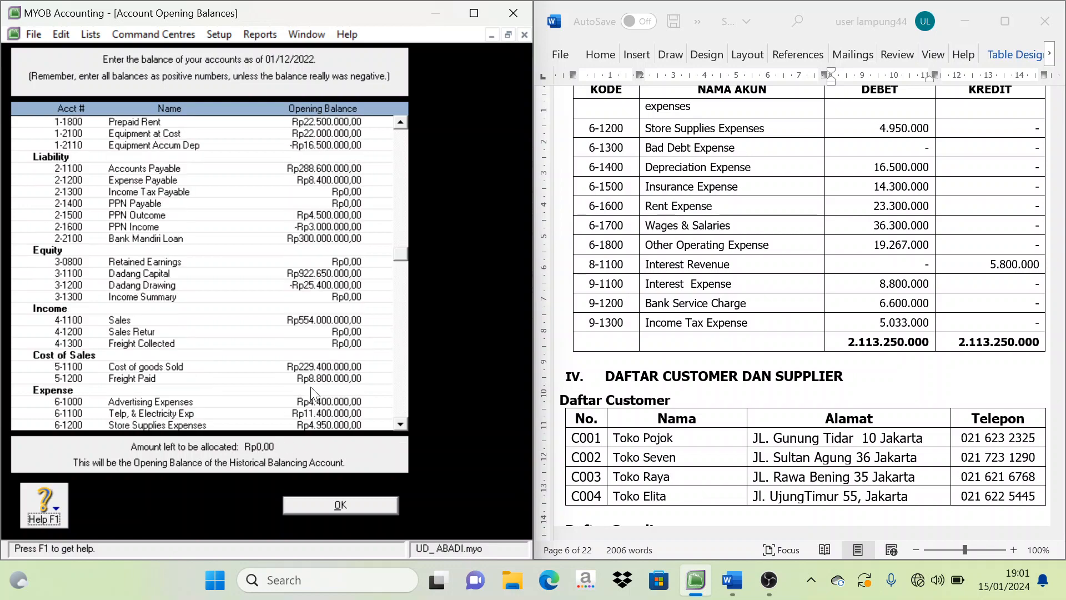
pyautogui.scroll(-5, 313, 201)
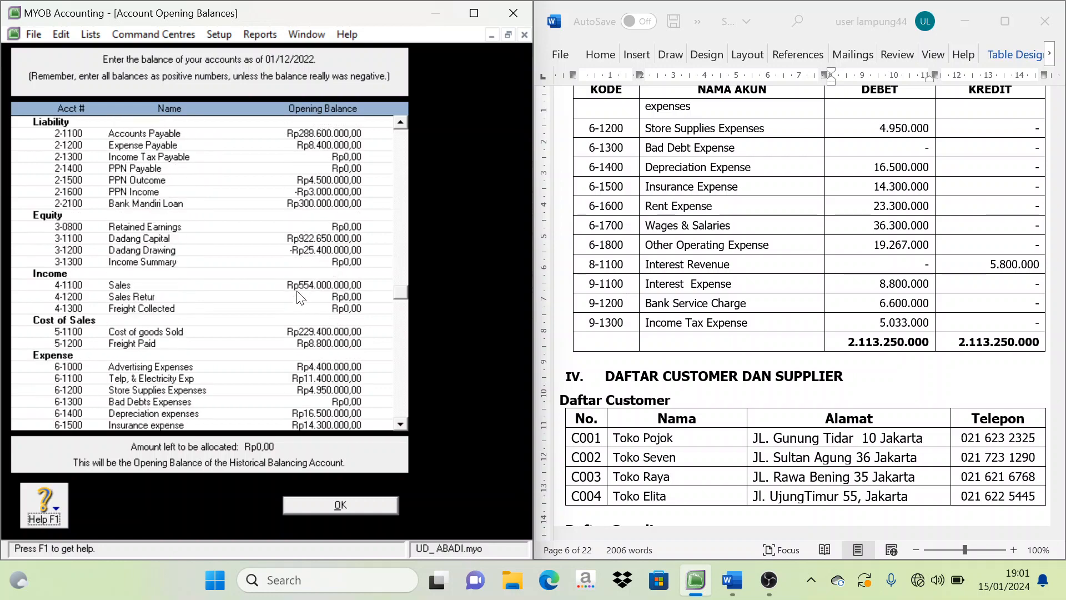
pyautogui.scroll(3, 300, 303)
pyautogui.scroll(-4, 295, 325)
pyautogui.scroll(1, 296, 325)
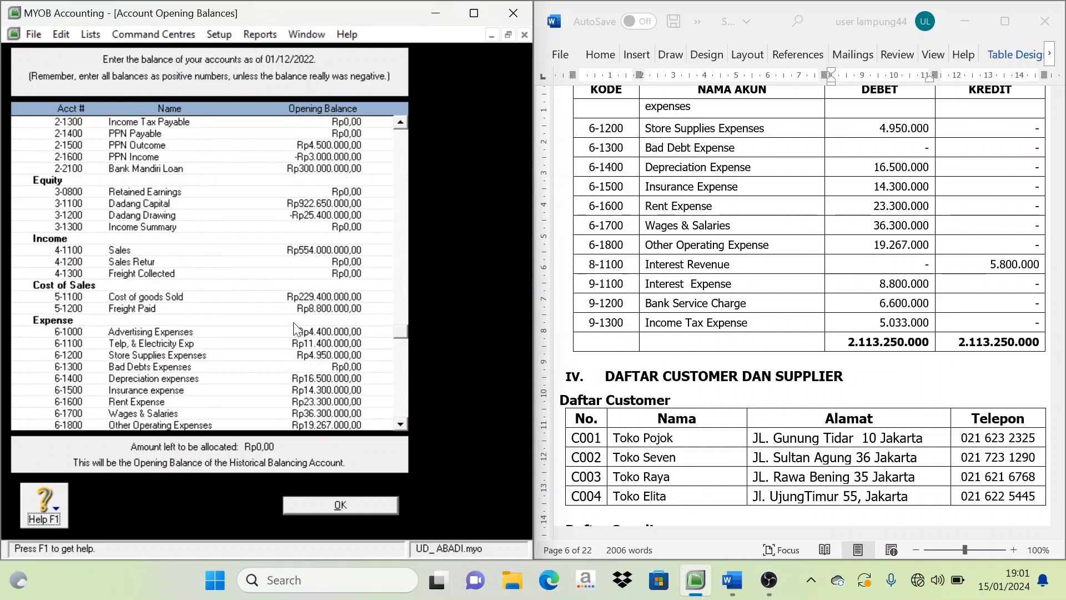
pyautogui.scroll(-1, 291, 389)
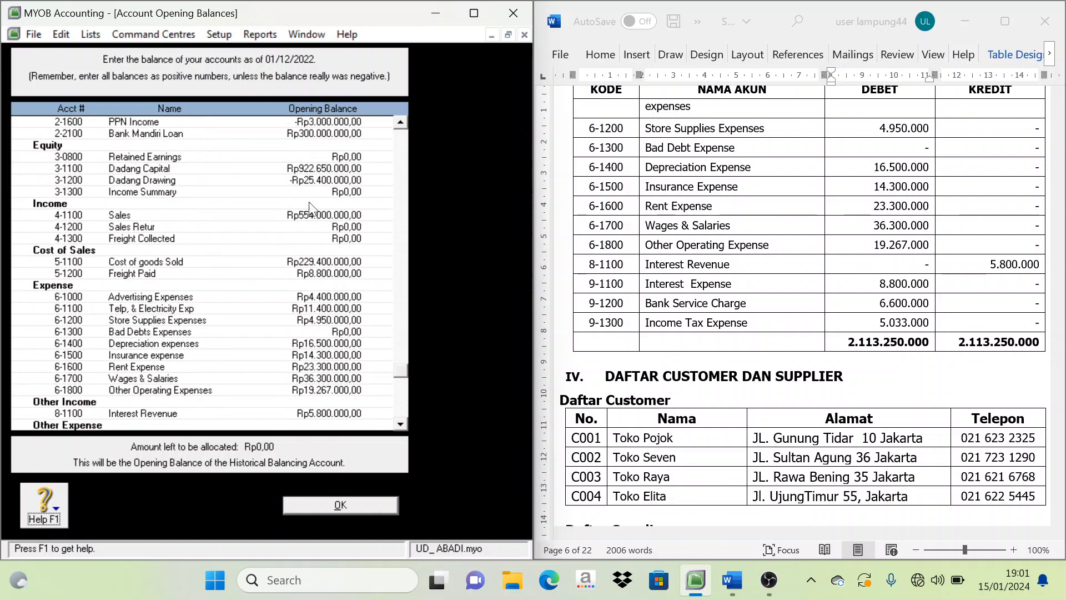
pyautogui.click(341, 505)
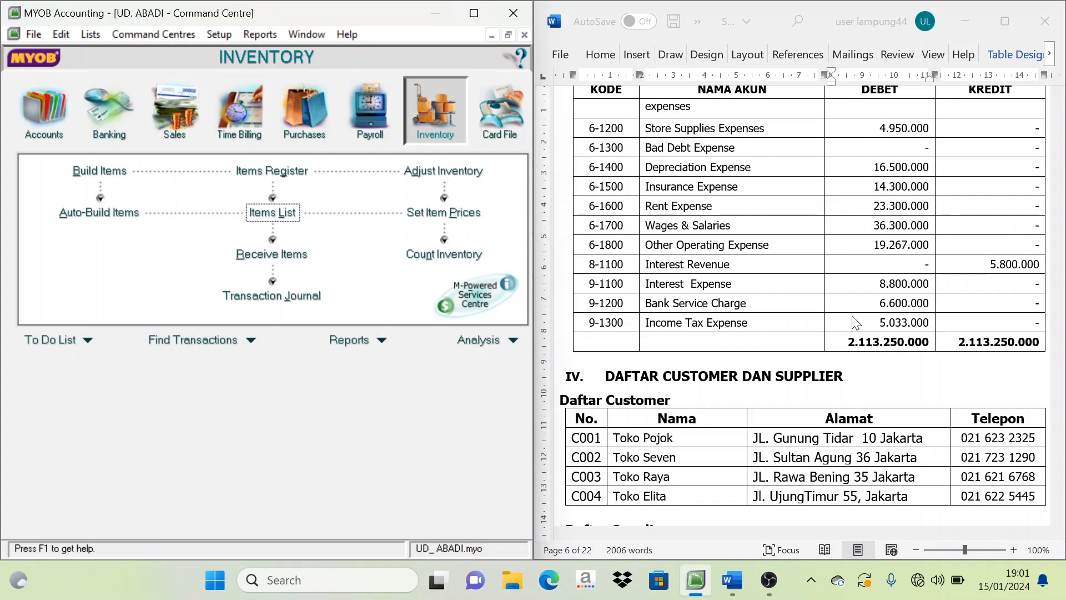
# Step: Look over the customer and supplier lists in Word, and open the Tax Code List in a maximized MYOB Accounting window
pyautogui.scroll(-5, 782, 321)
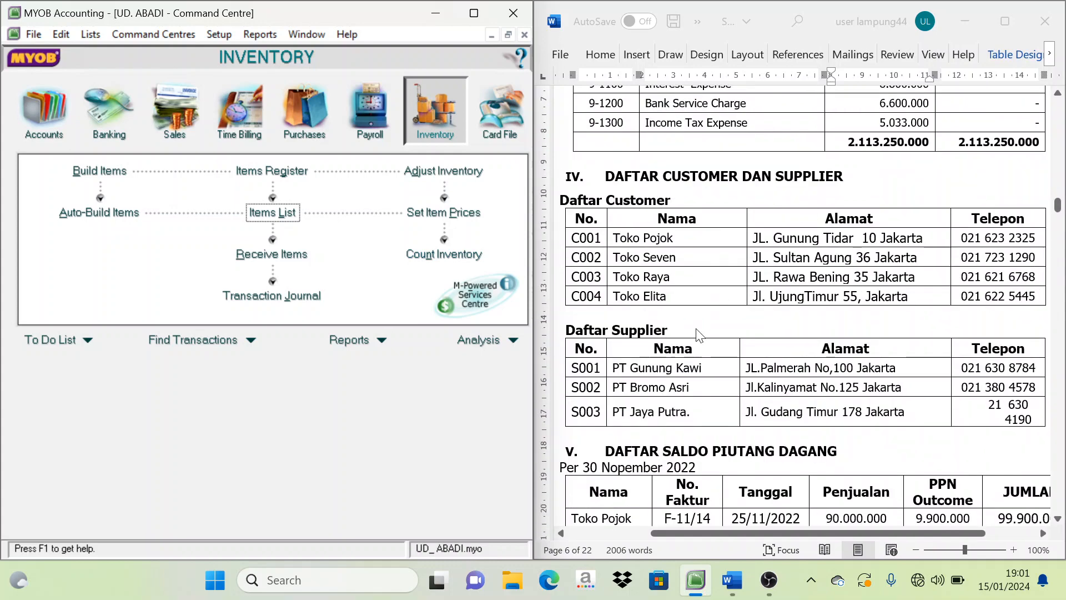
pyautogui.scroll(-3, 695, 333)
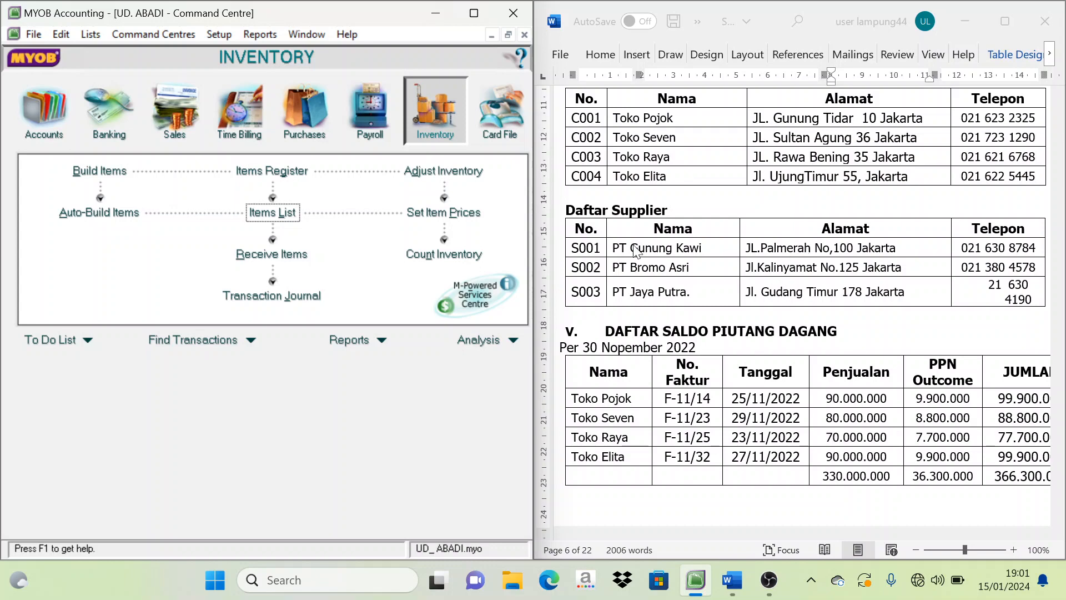
pyautogui.click(475, 13)
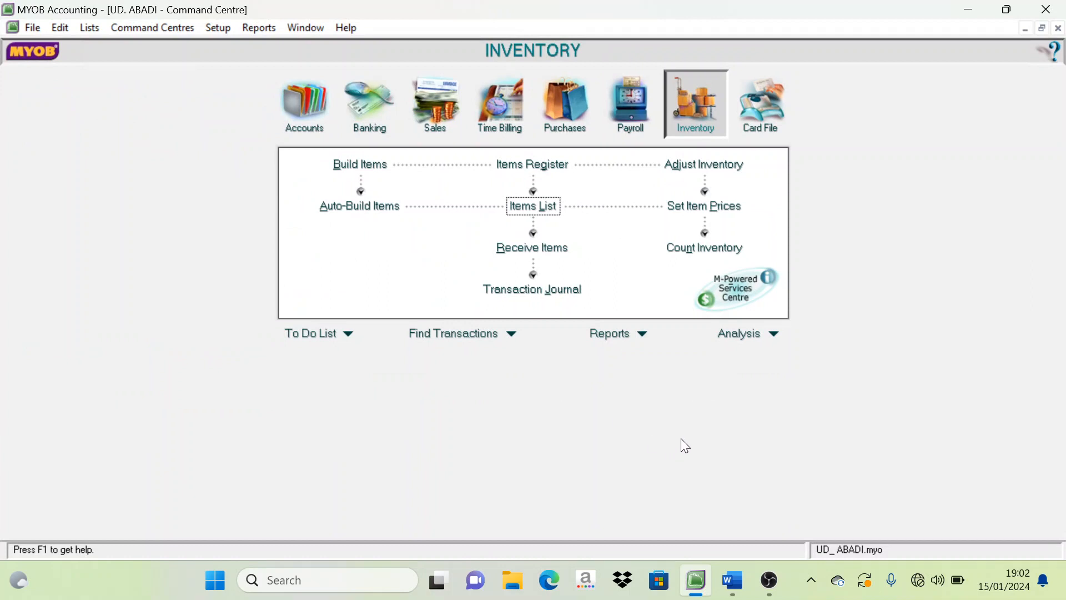
pyautogui.click(90, 28)
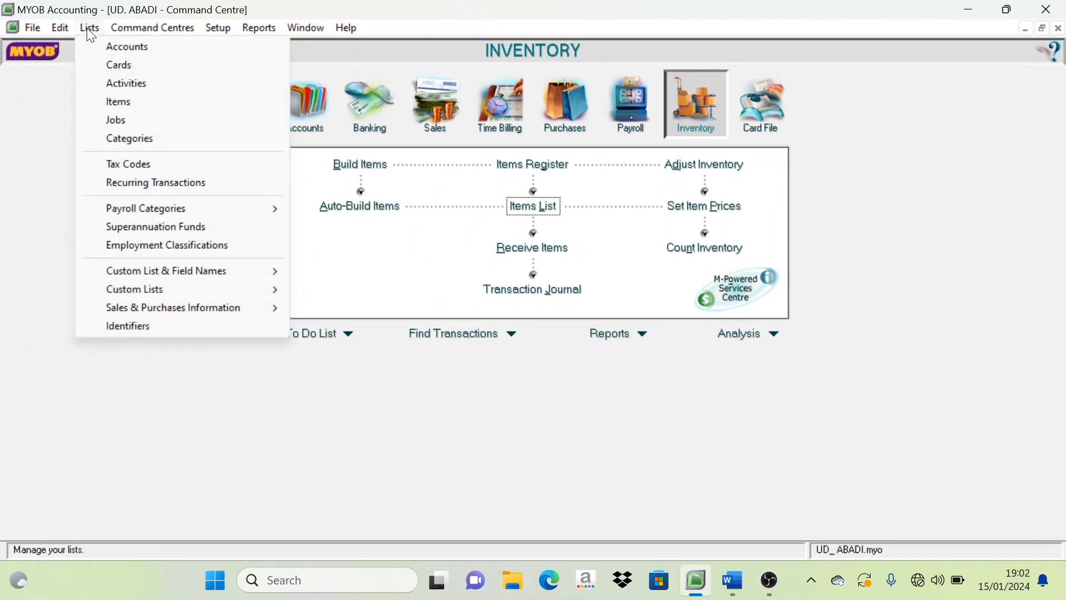
pyautogui.click(123, 167)
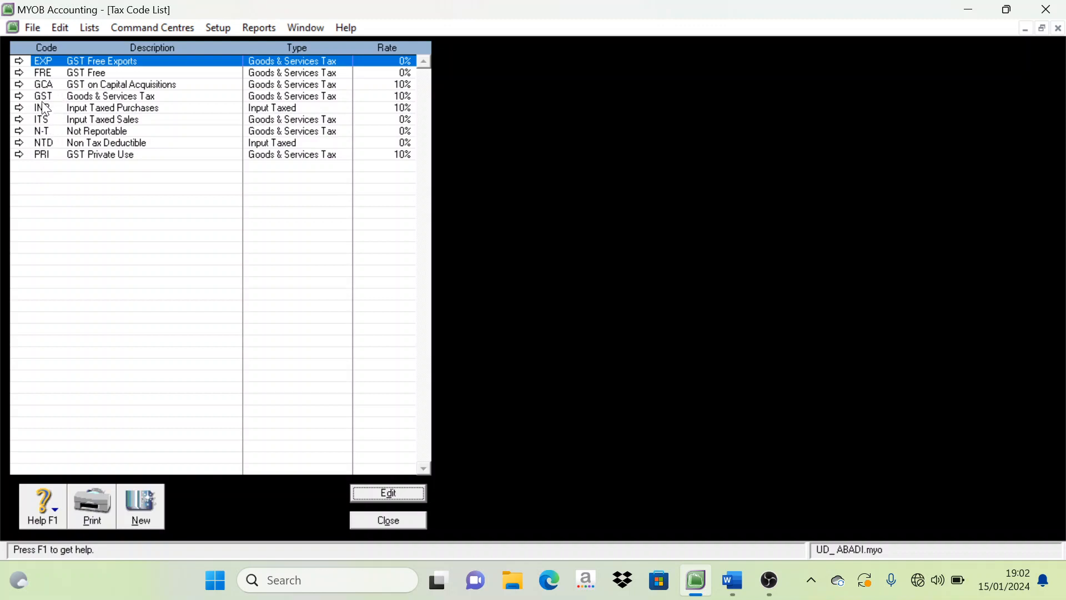
# Step: Delete the PRI (GST Private Use) tax code and return to the tax code list
pyautogui.click(19, 156)
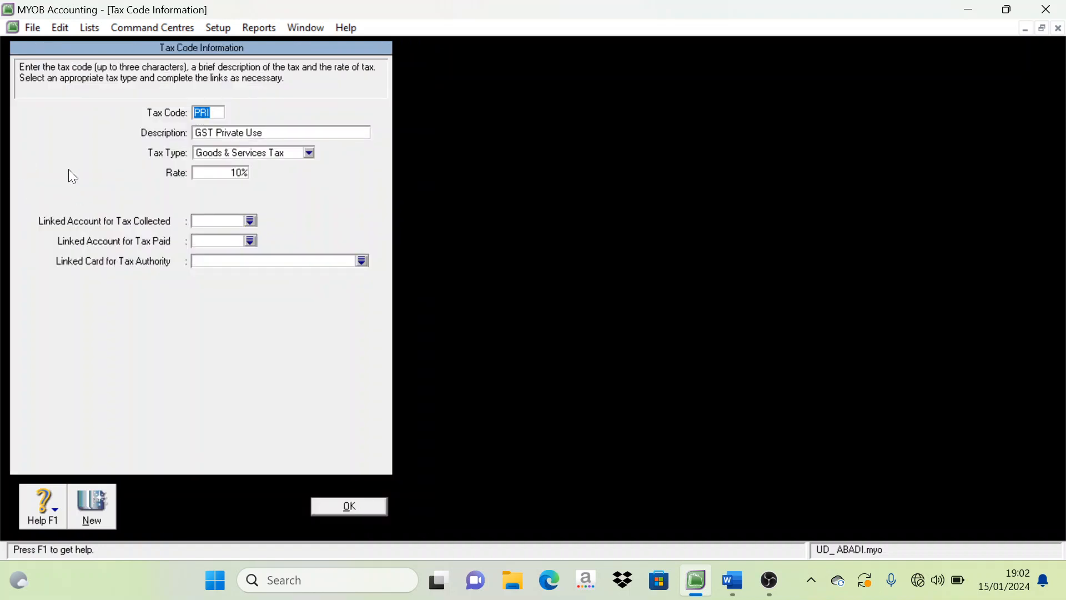
pyautogui.rightClick(79, 135)
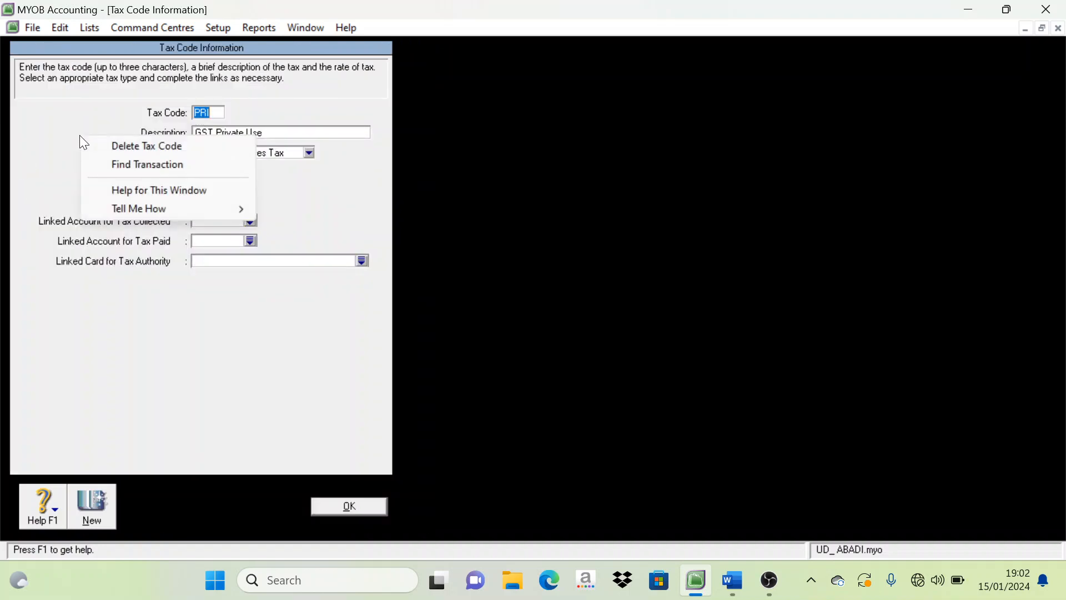
pyautogui.click(120, 145)
pyautogui.click(369, 507)
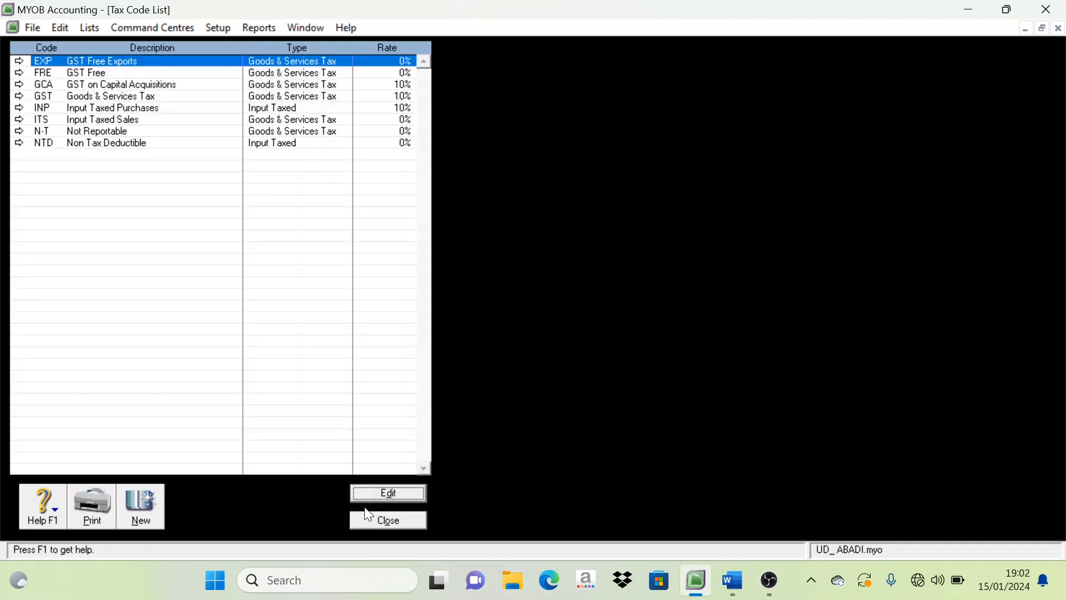
# Step: Delete the NTD (Non Tax Deductible) tax code and return to the tax code list
pyautogui.click(19, 143)
pyautogui.rightClick(101, 109)
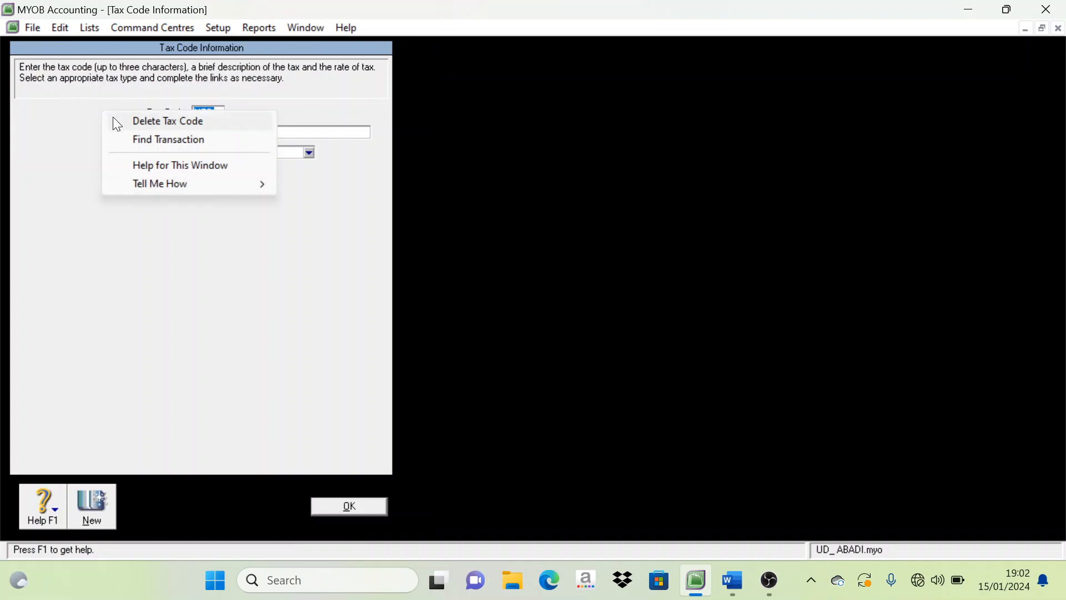
pyautogui.click(140, 119)
pyautogui.click(324, 506)
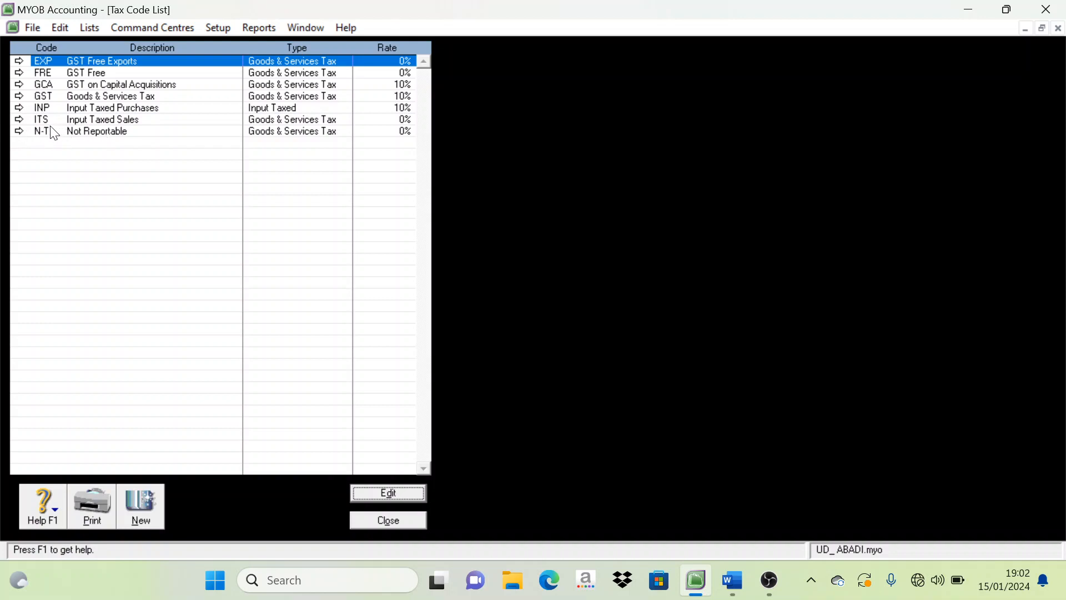
# Step: Delete the ITS (Input Taxed Sales) tax code and return to the tax code list
pyautogui.click(20, 118)
pyautogui.rightClick(78, 121)
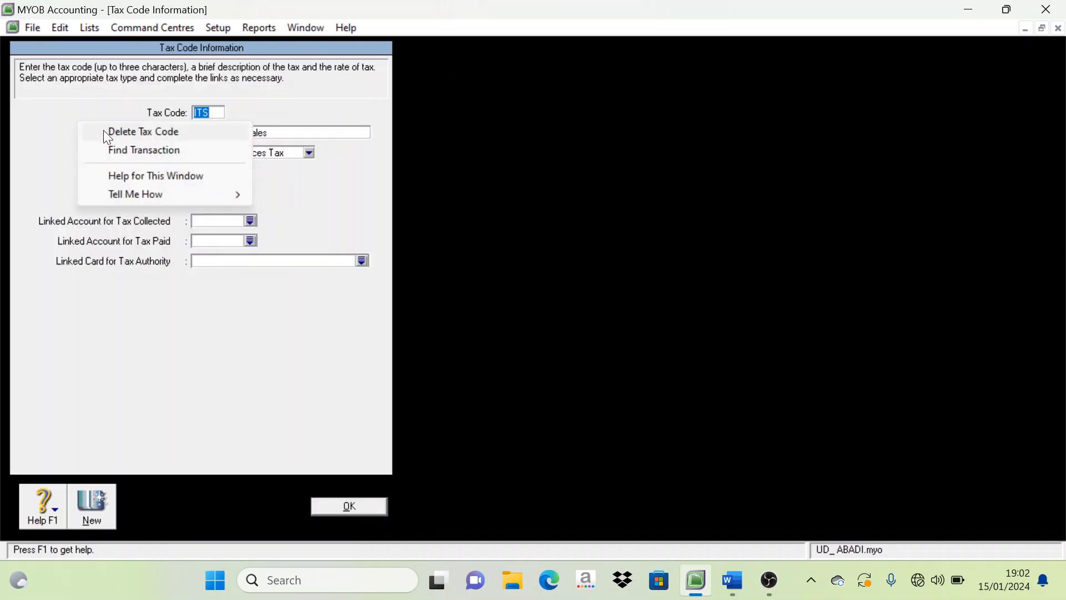
pyautogui.click(104, 130)
pyautogui.click(349, 506)
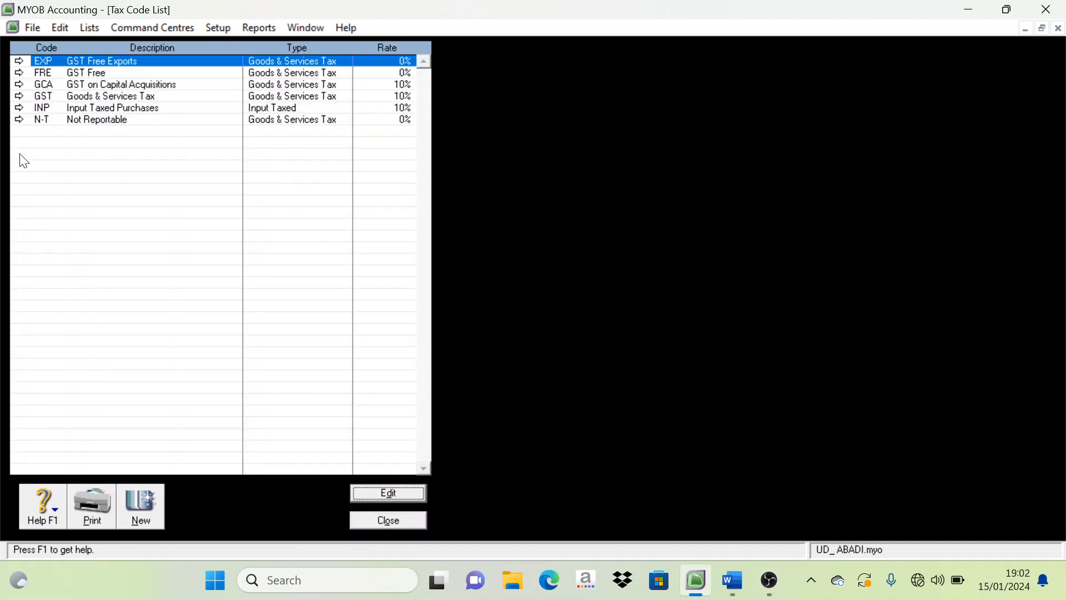
# Step: Delete the INP (Input Taxed Purchases) tax code and return to the tax code list
pyautogui.click(21, 109)
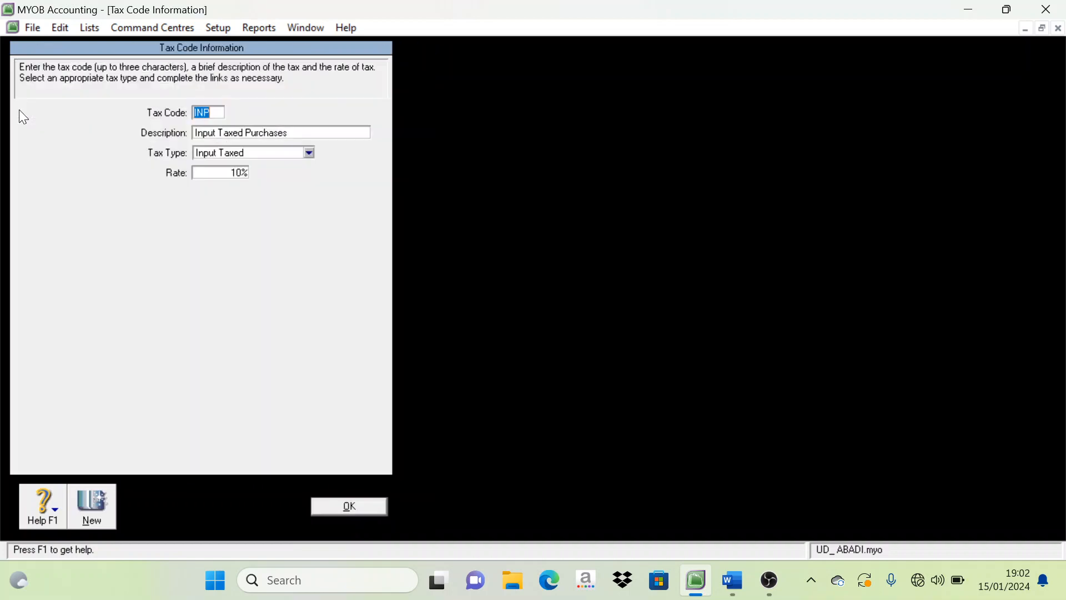
pyautogui.rightClick(68, 113)
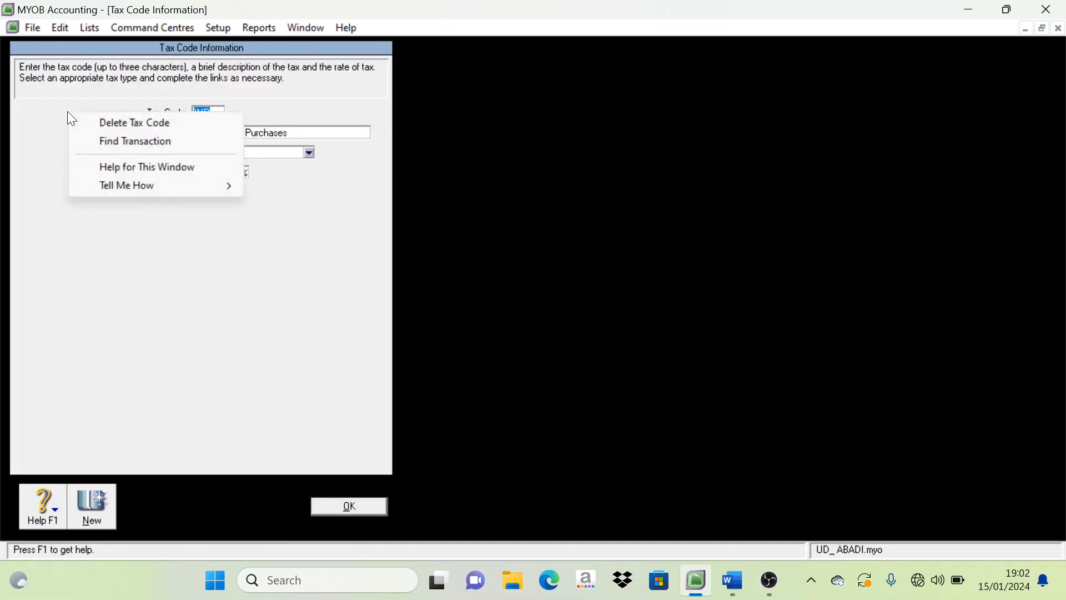
pyautogui.click(101, 122)
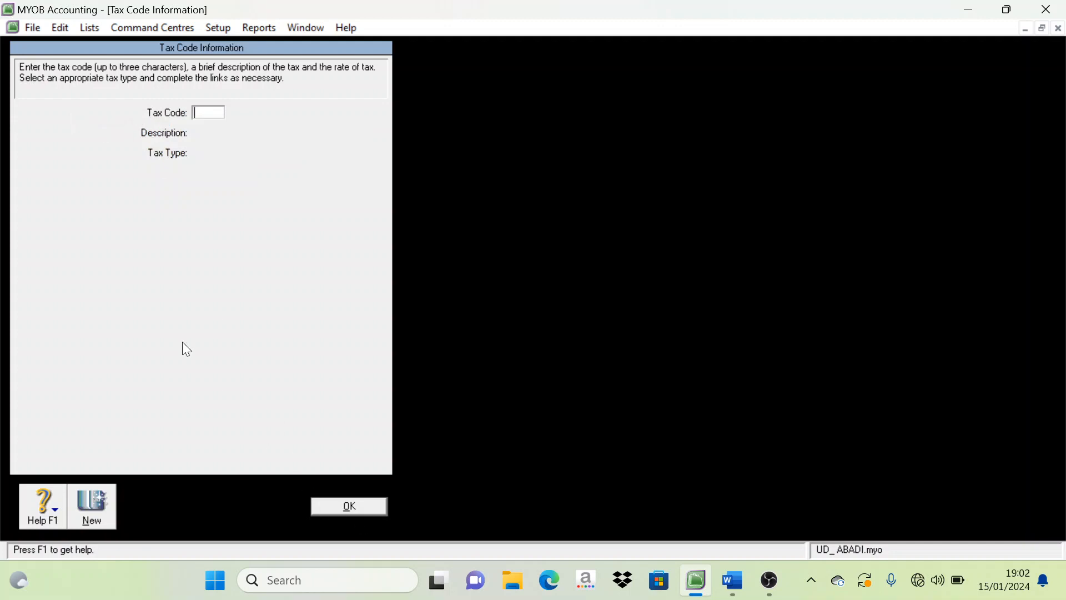
pyautogui.click(361, 508)
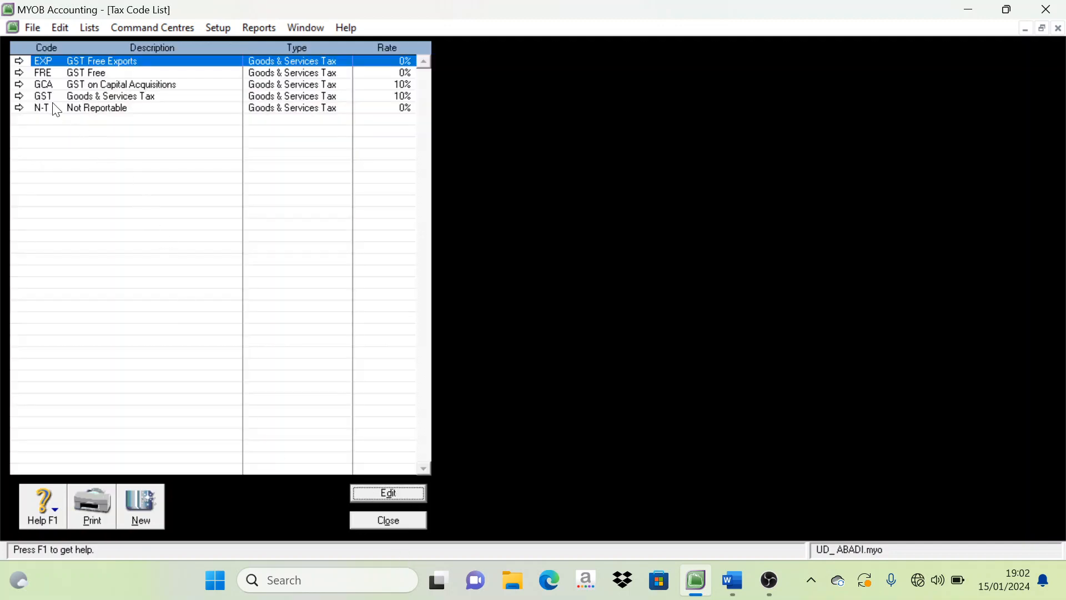
# Step: Delete the GCA (GST on Capital Acquisitions) tax code and return to the tax code list
pyautogui.click(23, 89)
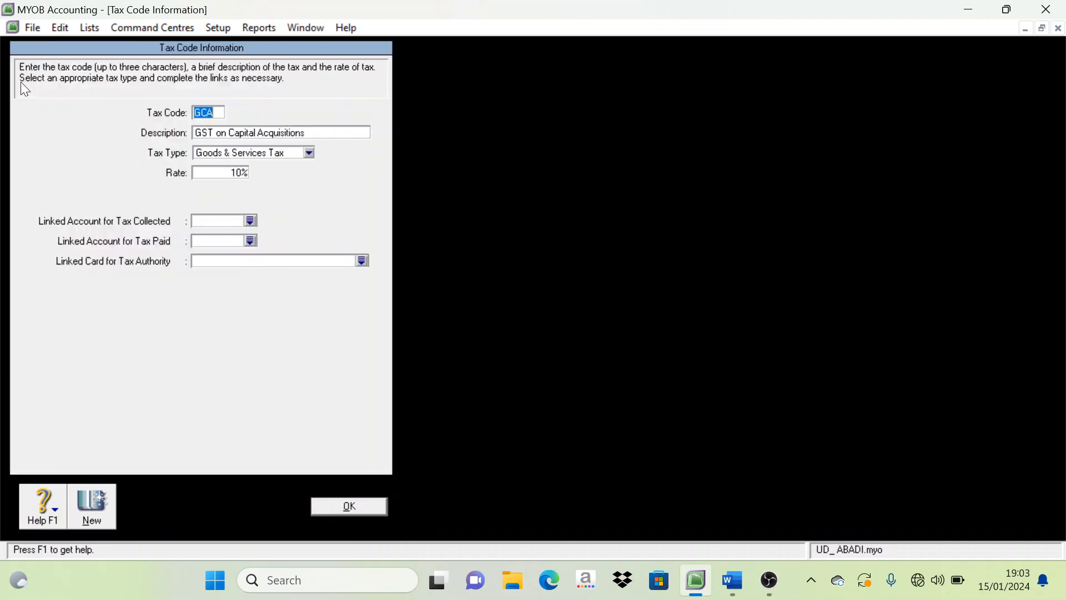
pyautogui.rightClick(64, 108)
pyautogui.click(98, 116)
pyautogui.click(333, 506)
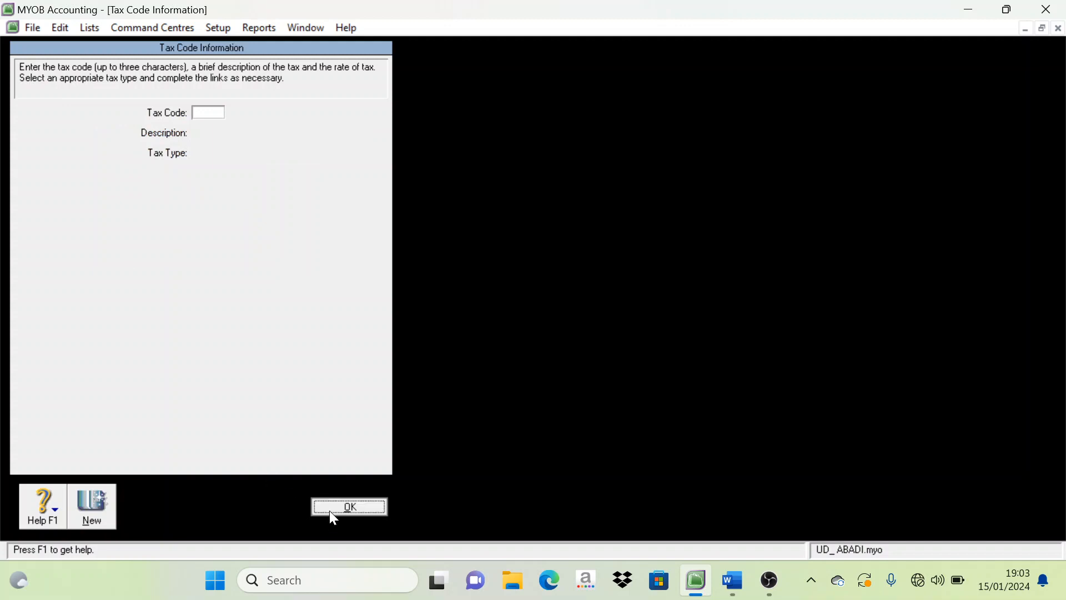
# Step: Delete the FRE (GST Free) tax code and return to the tax code list
pyautogui.click(19, 73)
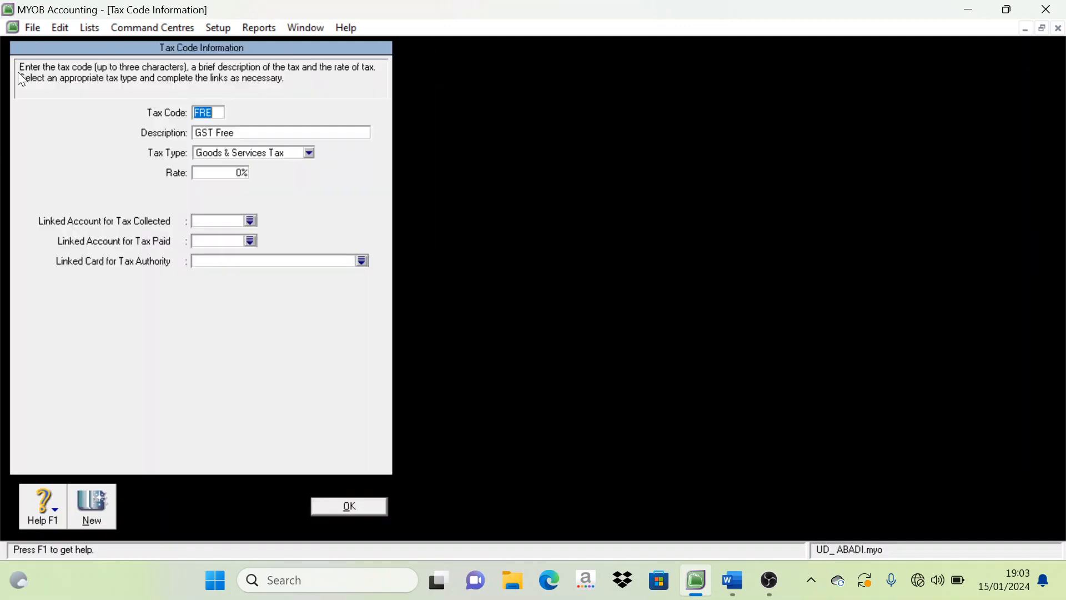
pyautogui.rightClick(81, 123)
pyautogui.click(105, 128)
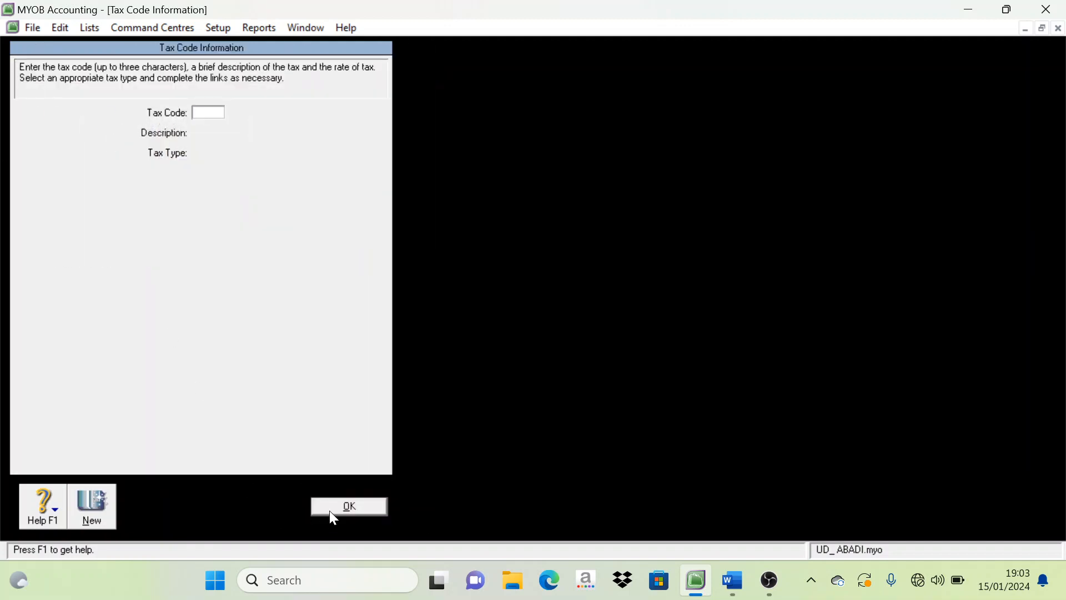
pyautogui.click(334, 507)
# Step: Delete the EXP (GST Free Exports) tax code and return to the tax code list
pyautogui.click(18, 60)
pyautogui.rightClick(76, 110)
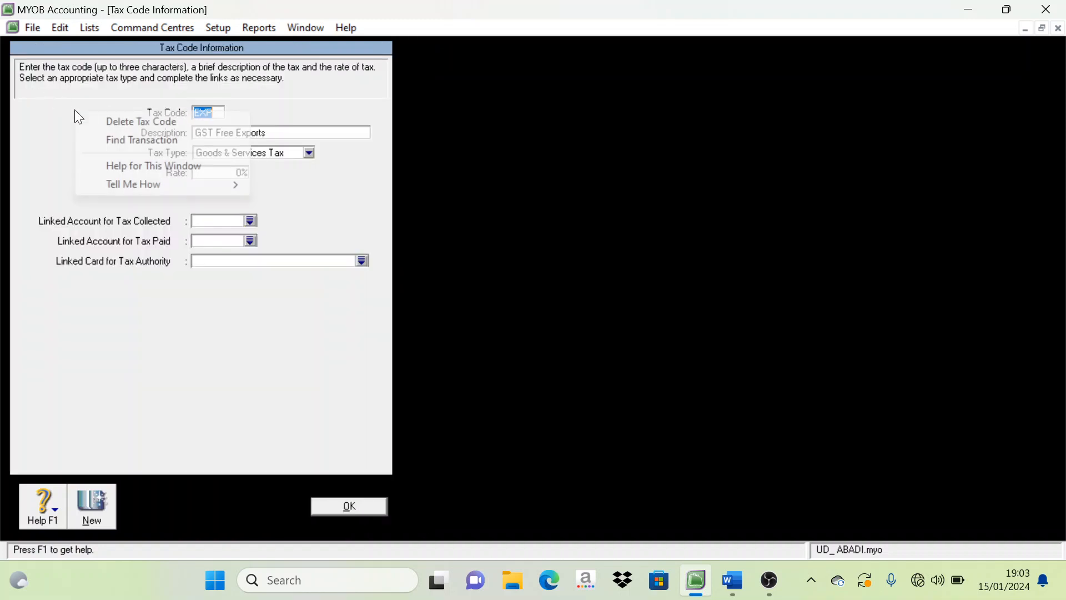
pyautogui.click(104, 122)
pyautogui.click(333, 507)
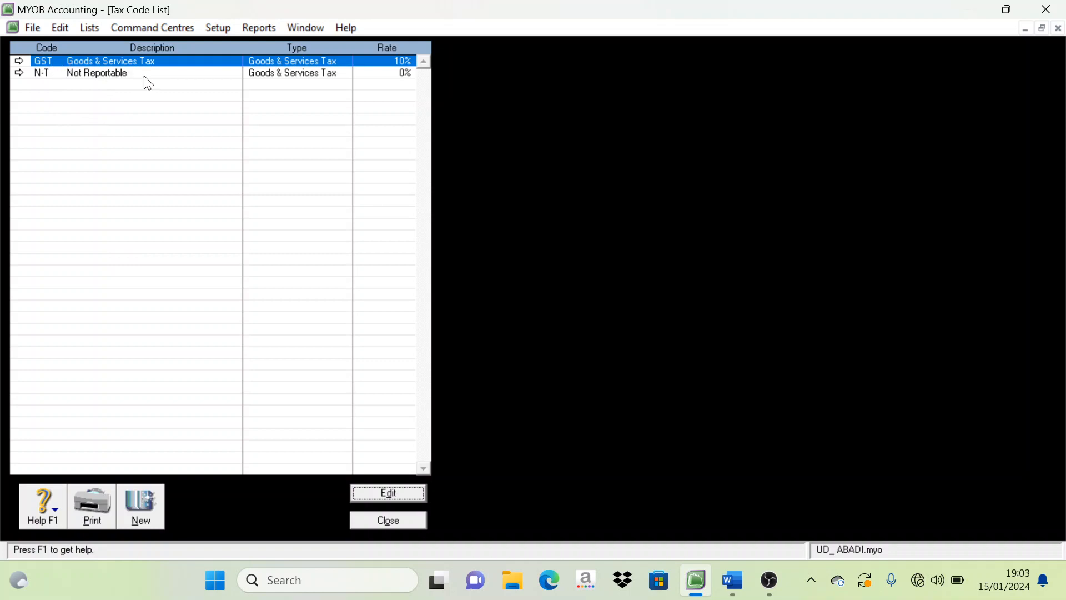
# Step: Change the GST tax code to PPN with the description Pajak Pertambahan Nilai
pyautogui.click(20, 61)
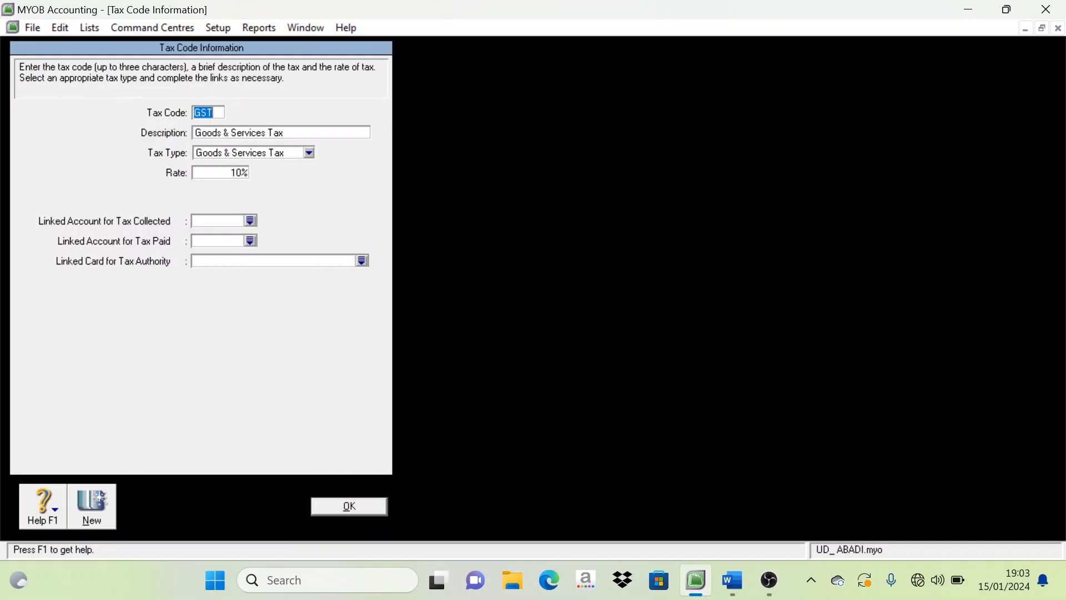
pyautogui.press('capslock')
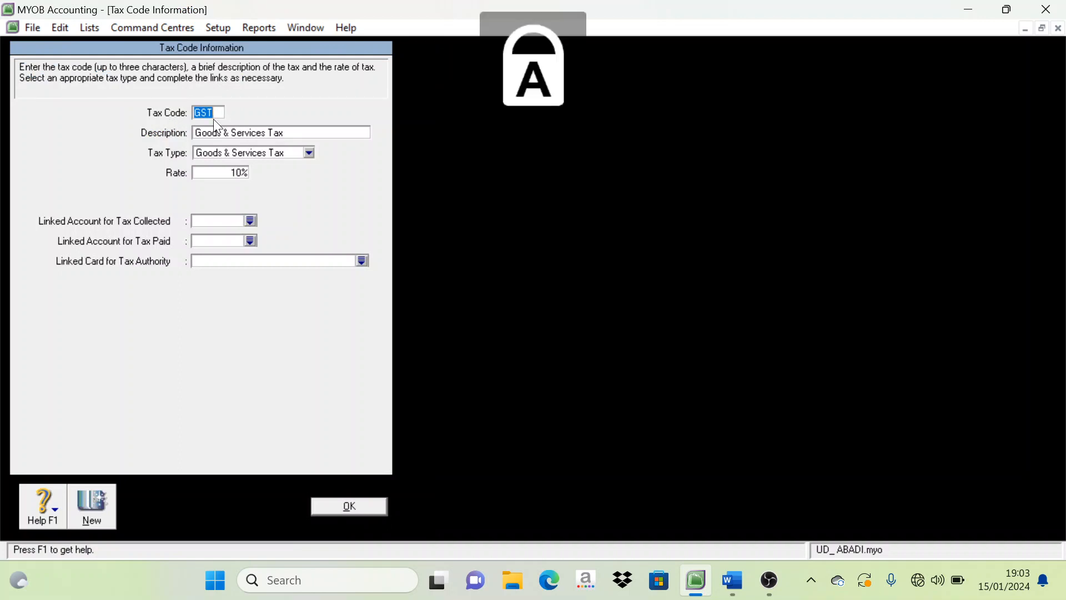
pyautogui.write('PR')
pyautogui.write('N')
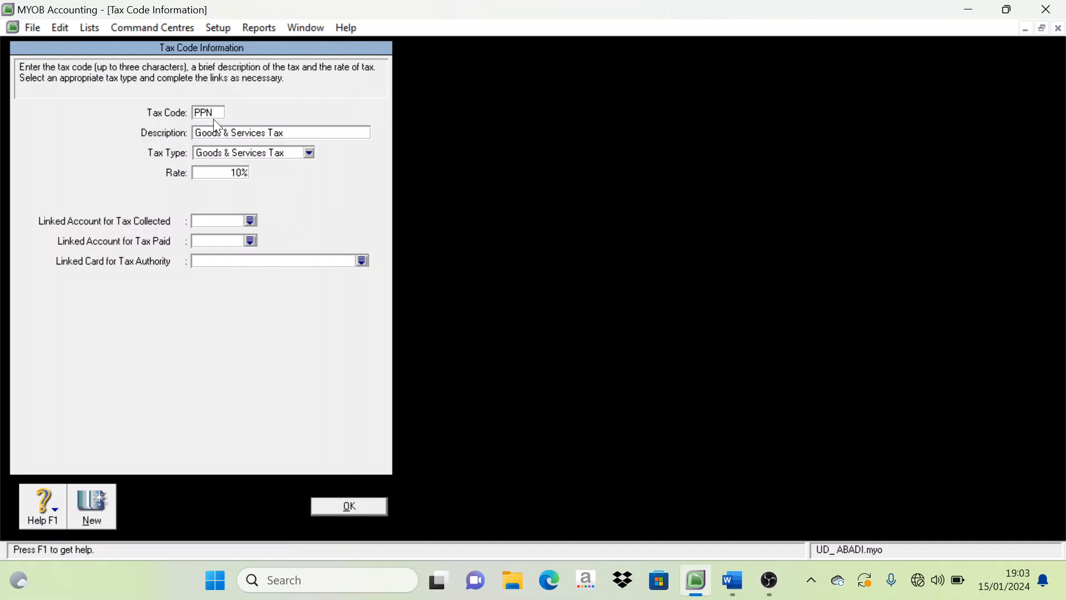
pyautogui.press('Tab')
pyautogui.click(554, 348)
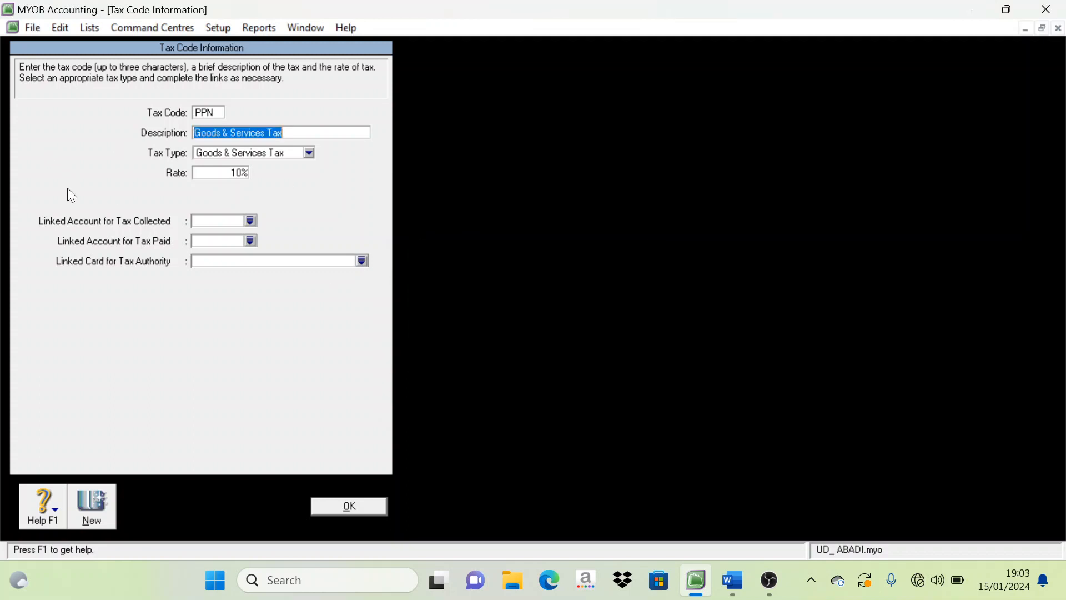
pyautogui.press('capslock')
pyautogui.write('Pajak ')
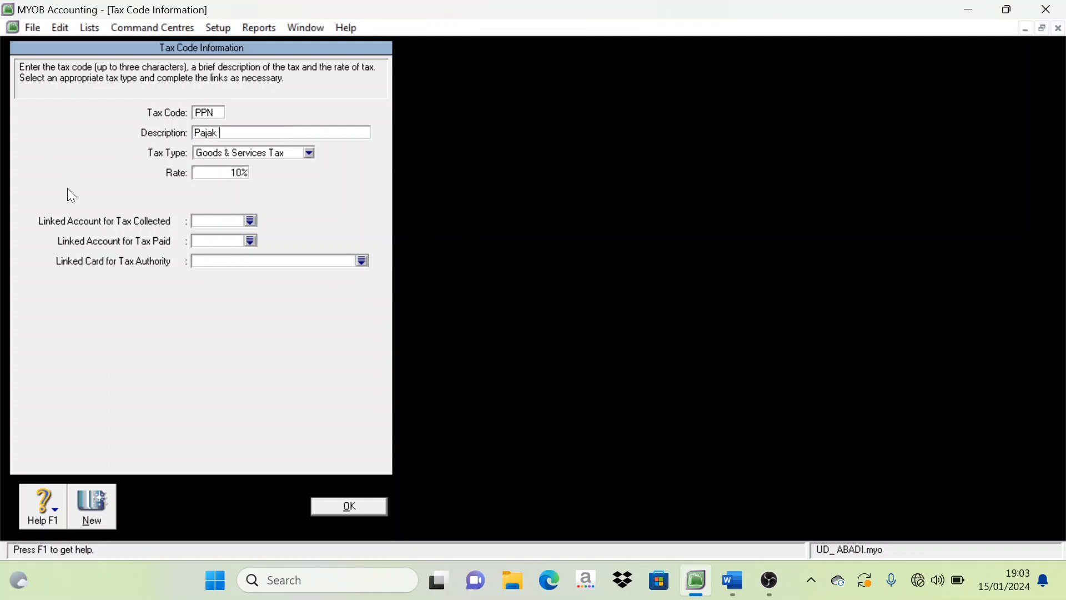
pyautogui.write('Pertambahan Nilai')
# Step: Look up the PPN rate in the sales policy of the Word document and set the PPN tax code's rate to 11%
pyautogui.click(733, 580)
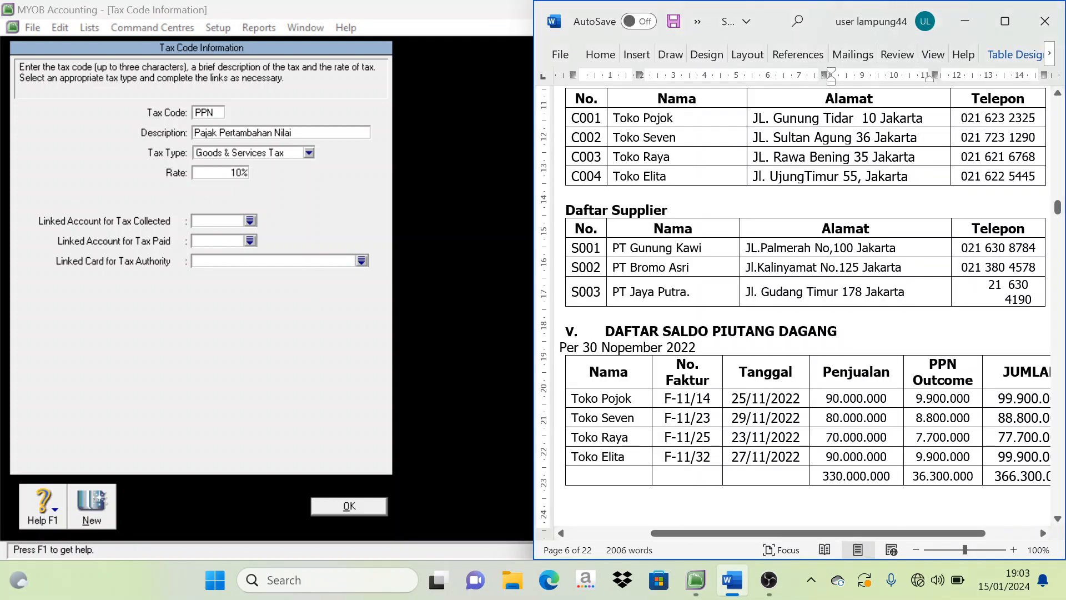
pyautogui.scroll(15, 825, 323)
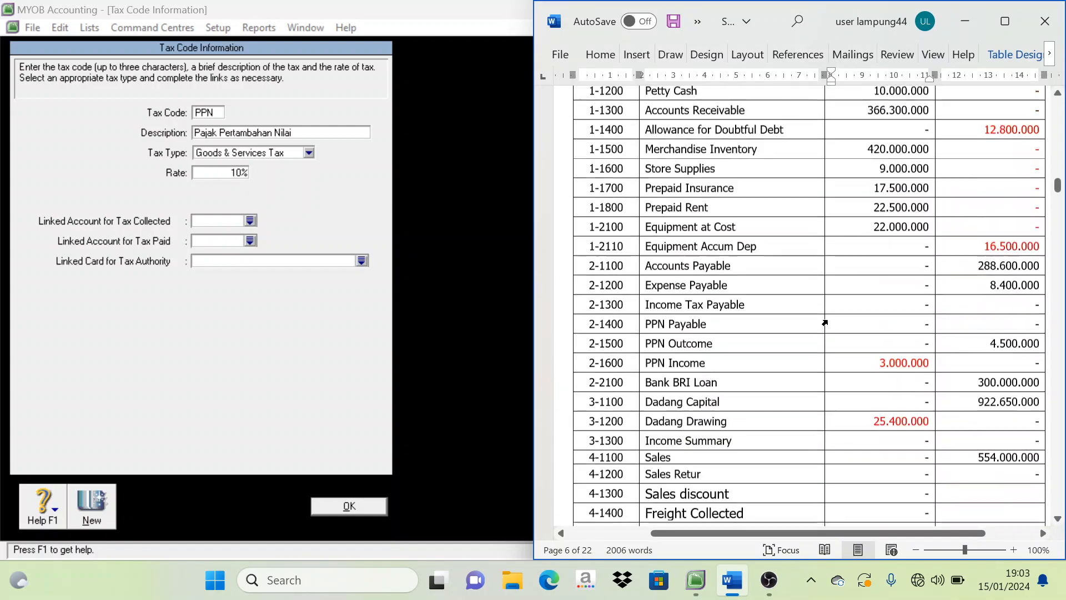
pyautogui.scroll(15, 825, 323)
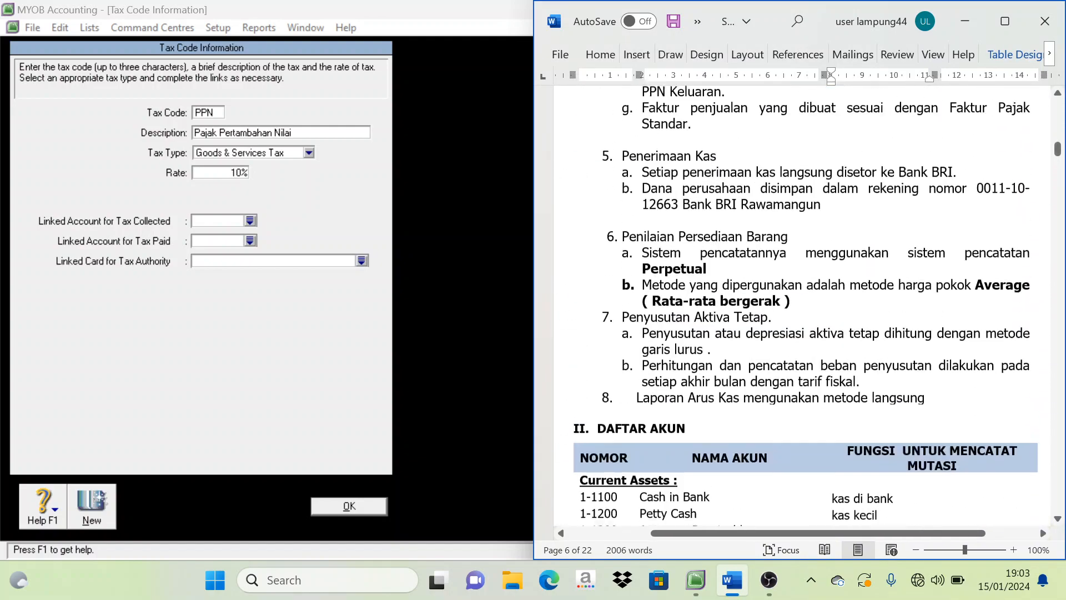
pyautogui.scroll(8, 824, 323)
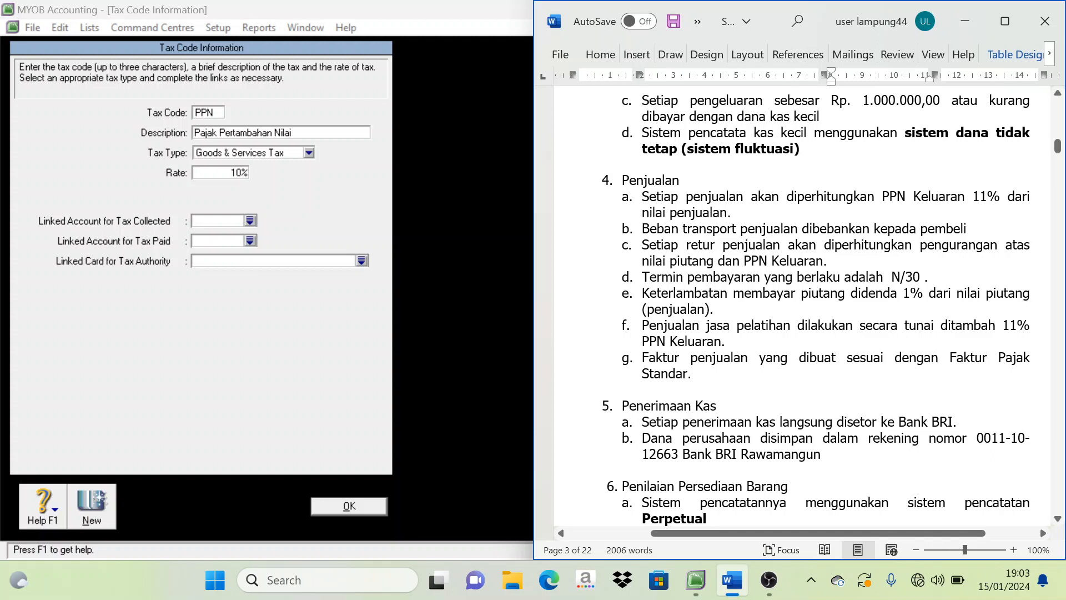
pyautogui.click(211, 172)
pyautogui.write('11')
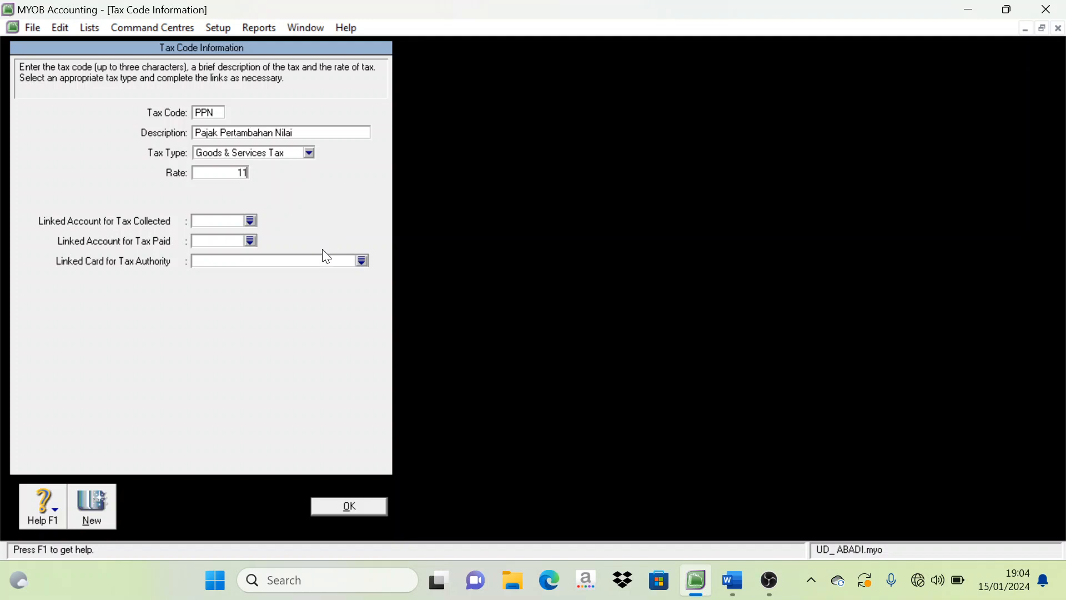
# Step: Accept the tax rate change and link account 2-1500 PPN Outcome for tax collected on the PPN code
pyautogui.click(249, 221)
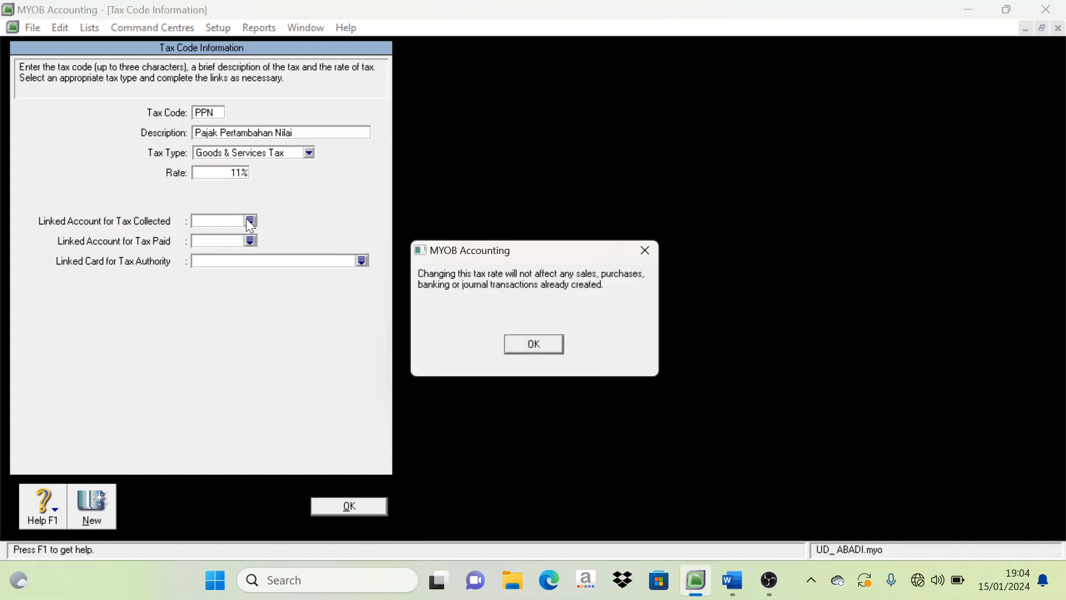
pyautogui.click(533, 345)
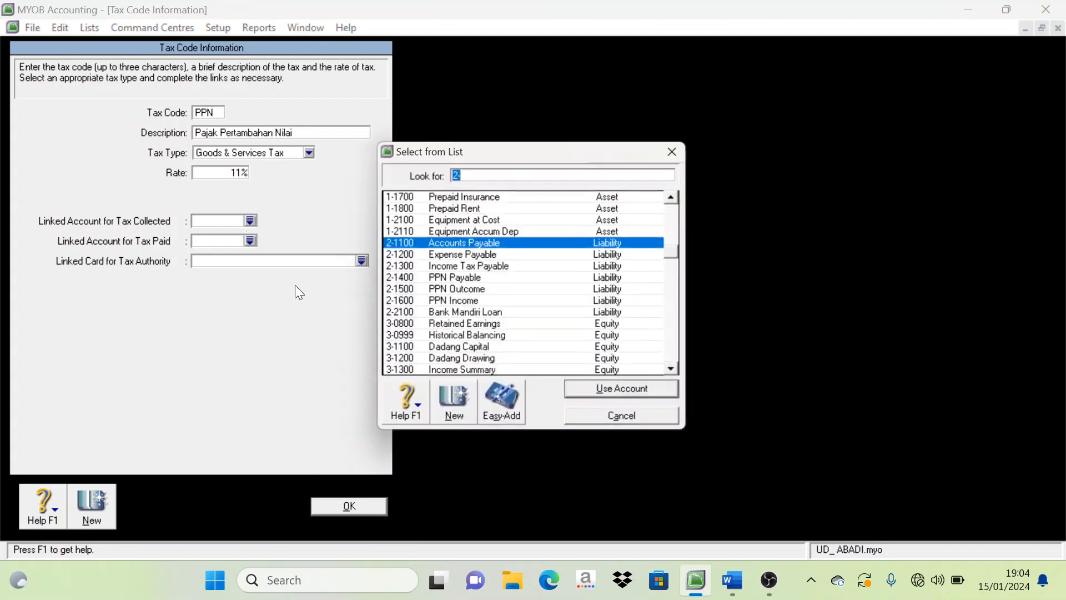
pyautogui.click(464, 290)
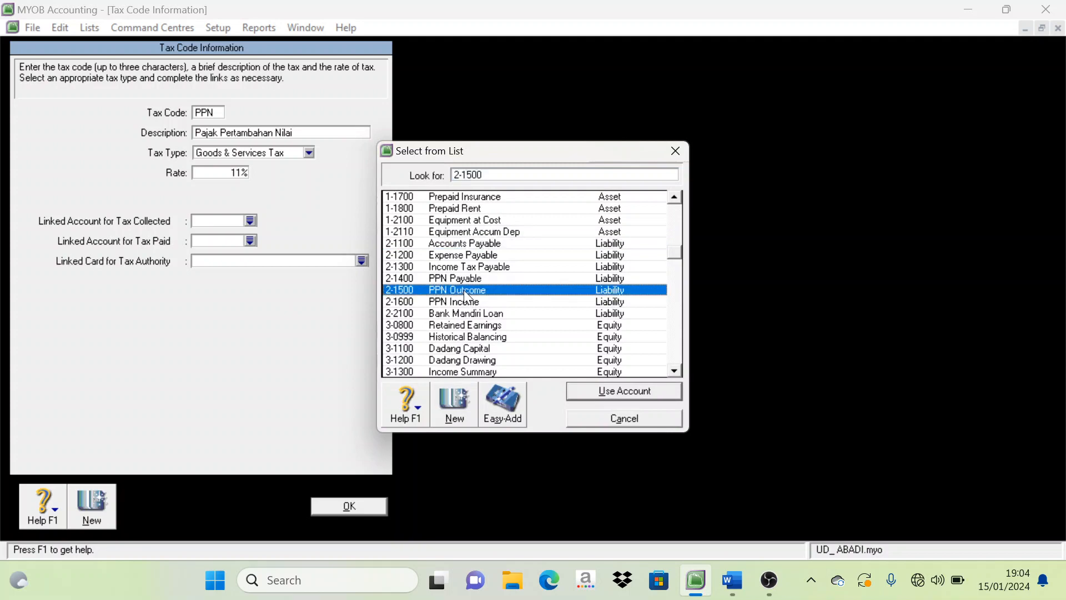
pyautogui.click(612, 390)
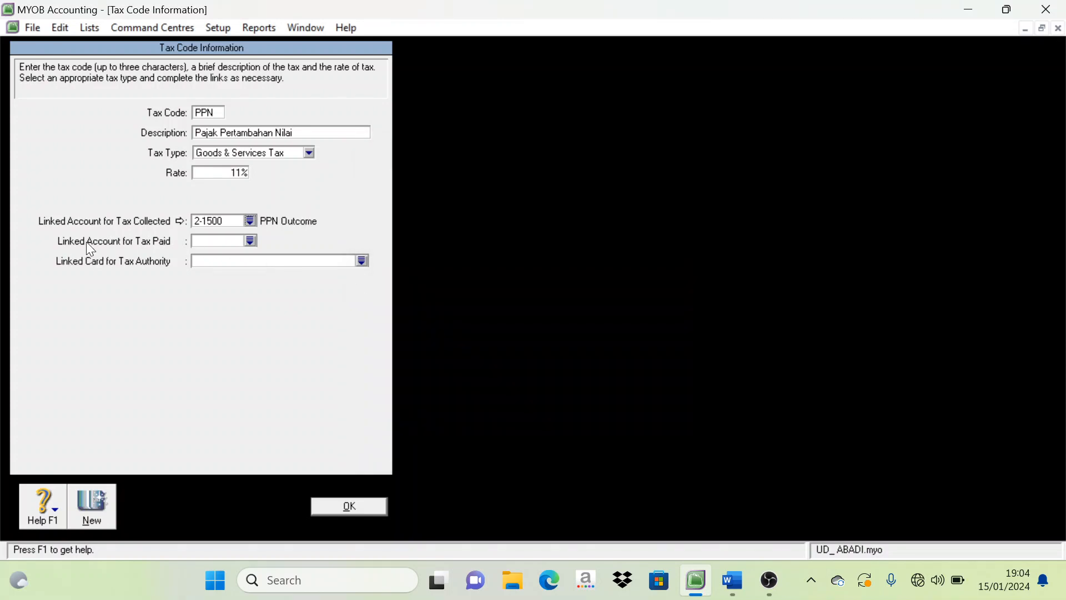
# Step: Link account 2-1600 PPN Income for tax paid, save the PPN tax code and close the tax code list
pyautogui.click(250, 240)
pyautogui.click(464, 302)
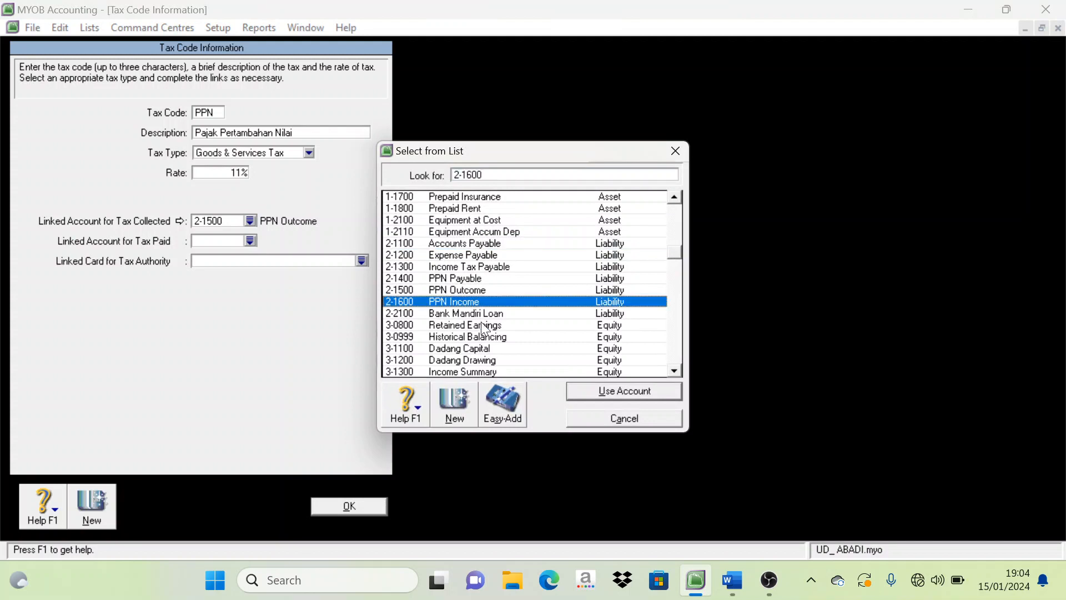
pyautogui.click(625, 392)
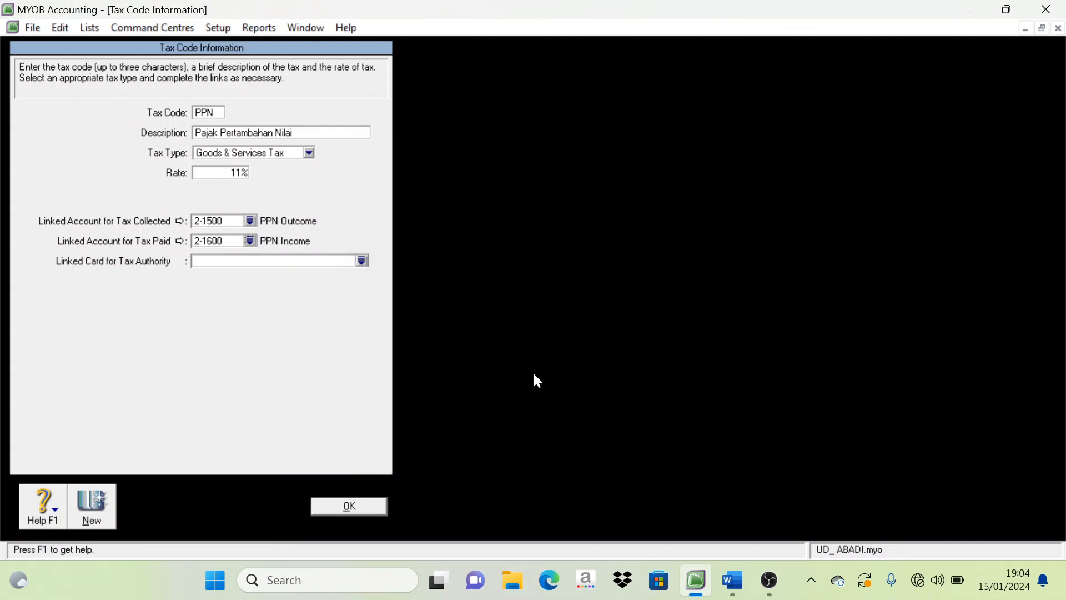
pyautogui.click(356, 510)
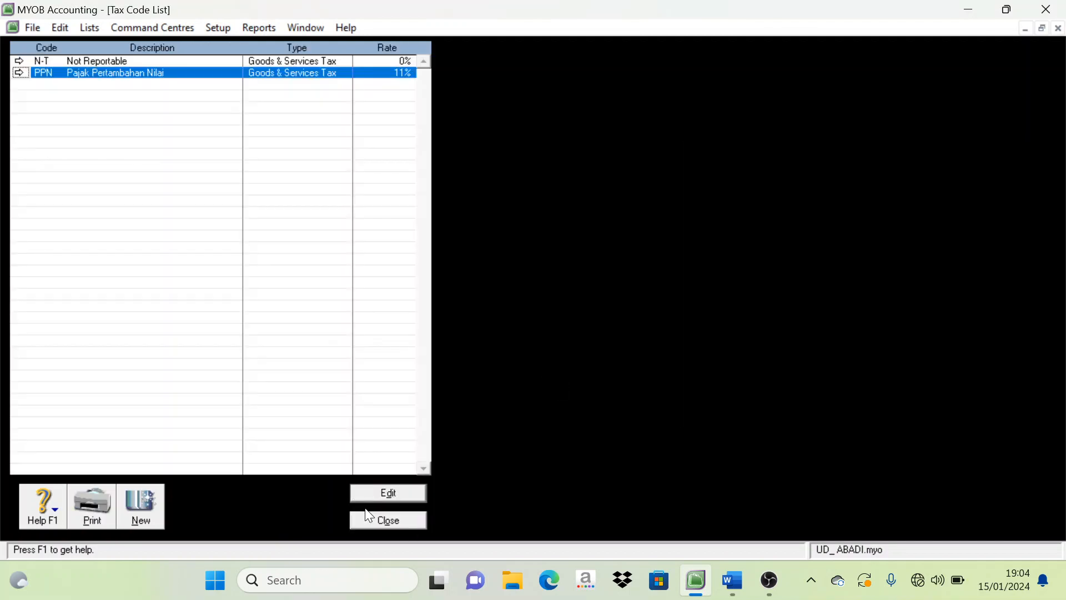
pyautogui.click(398, 517)
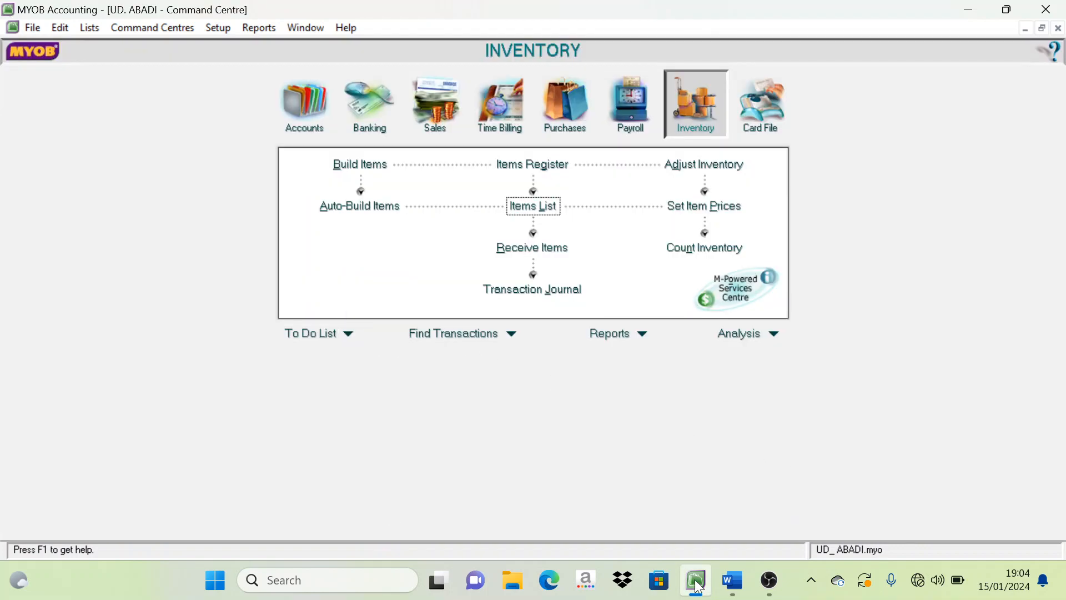
# Step: Examine the trial balance and the customer and supplier lists in the Word document, and return to MYOB Accounting
pyautogui.click(732, 580)
pyautogui.scroll(-5, 750, 524)
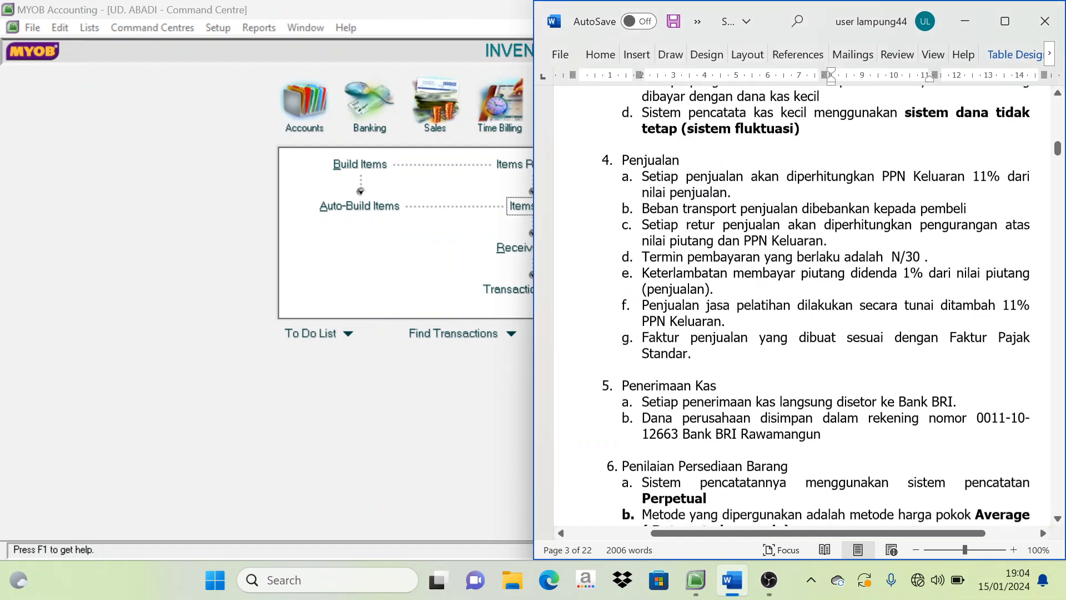
pyautogui.scroll(-12, 1061, 313)
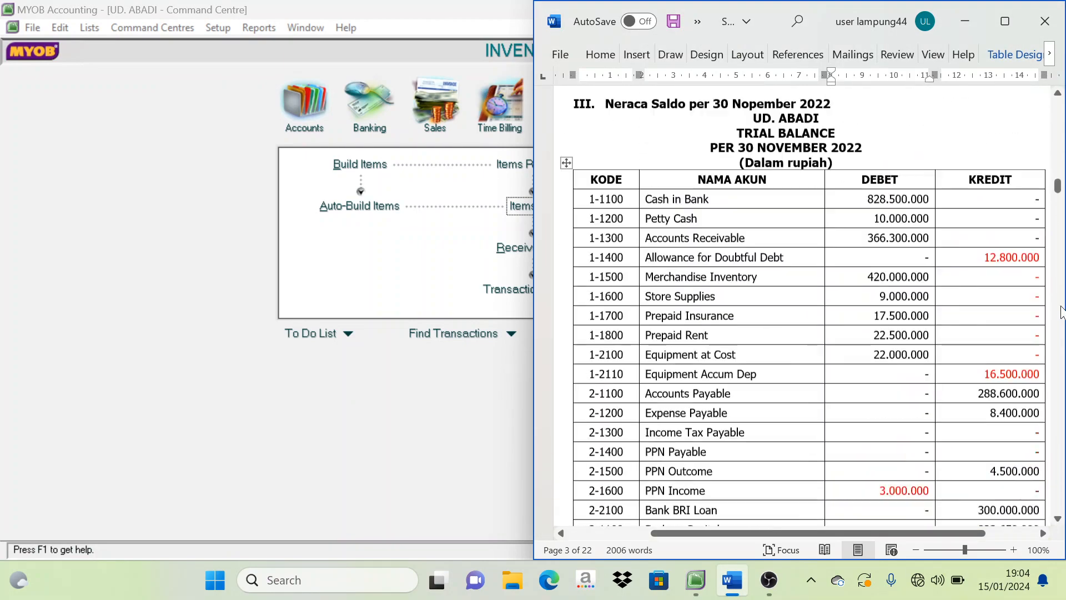
pyautogui.scroll(-15, 1056, 333)
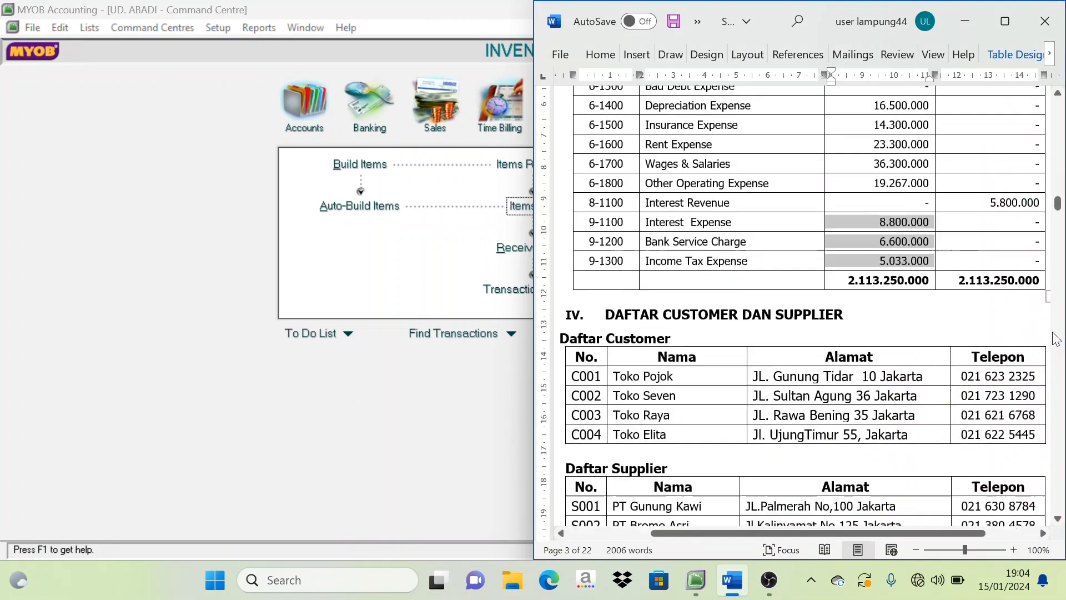
pyautogui.scroll(10, 1055, 339)
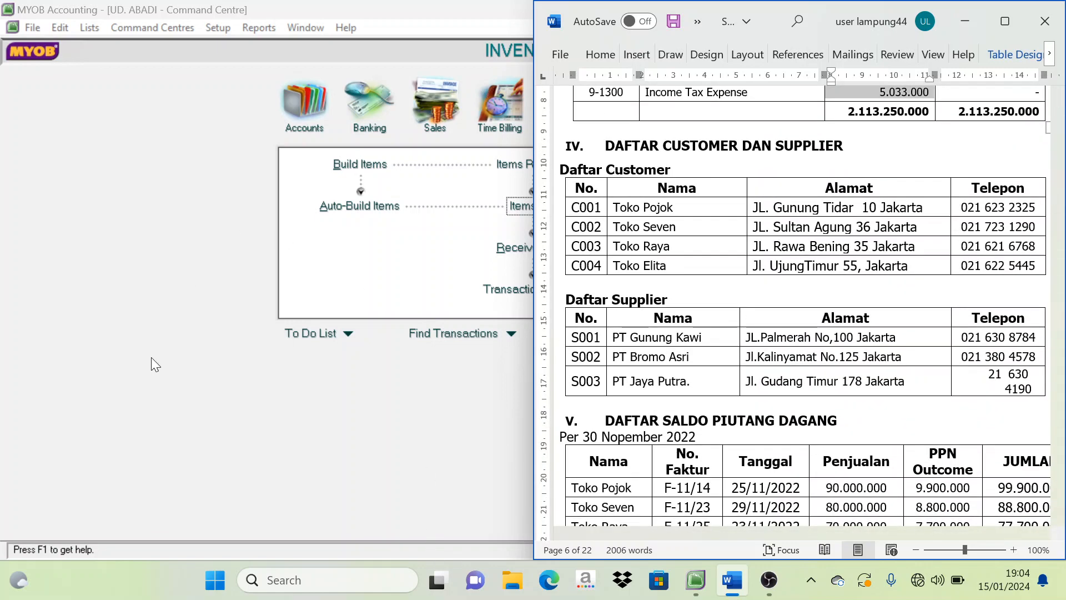
pyautogui.click(150, 359)
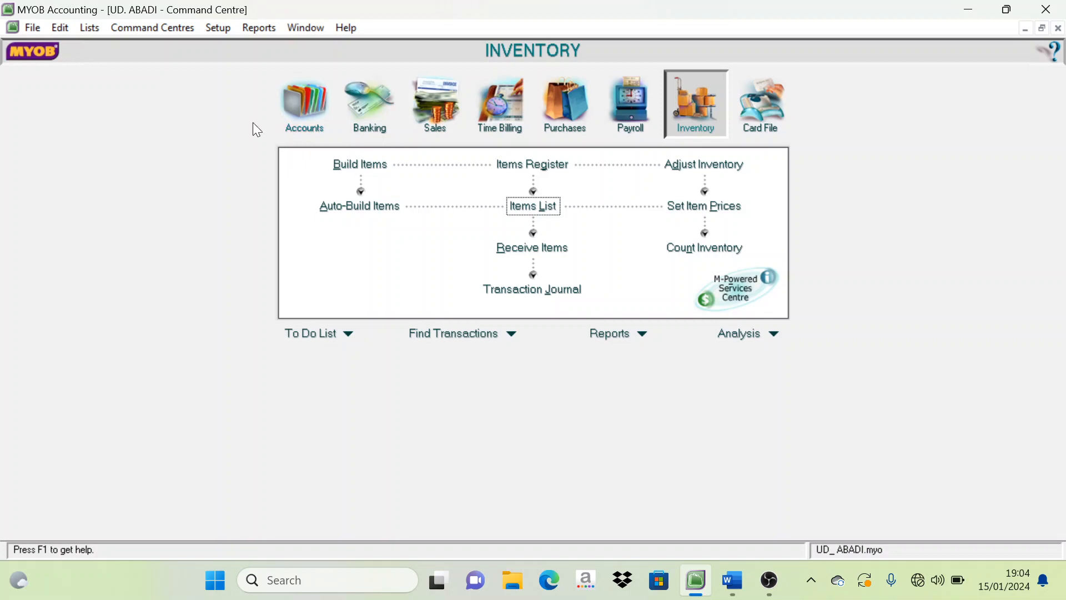
# Step: Review the linked accounts for Accounts & Banking and close them
pyautogui.click(212, 28)
pyautogui.moveTo(251, 81)
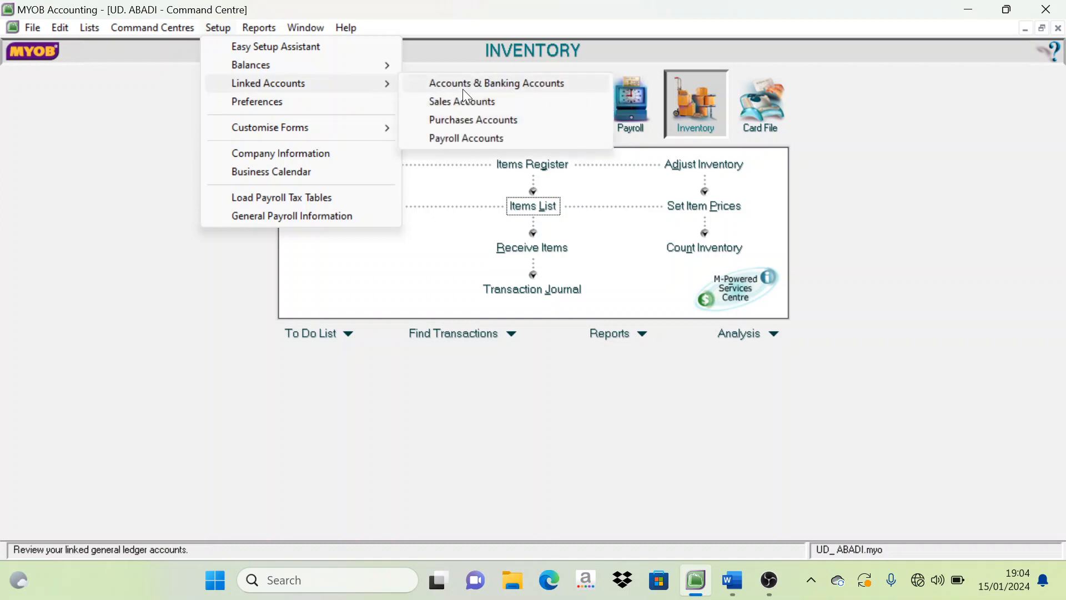
pyautogui.click(463, 88)
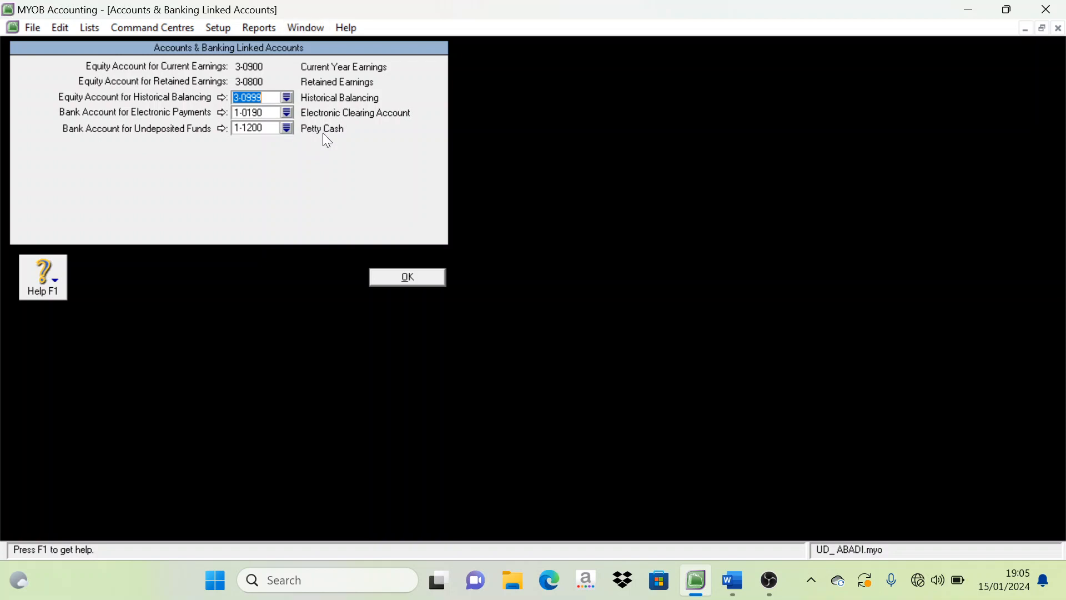
pyautogui.click(412, 277)
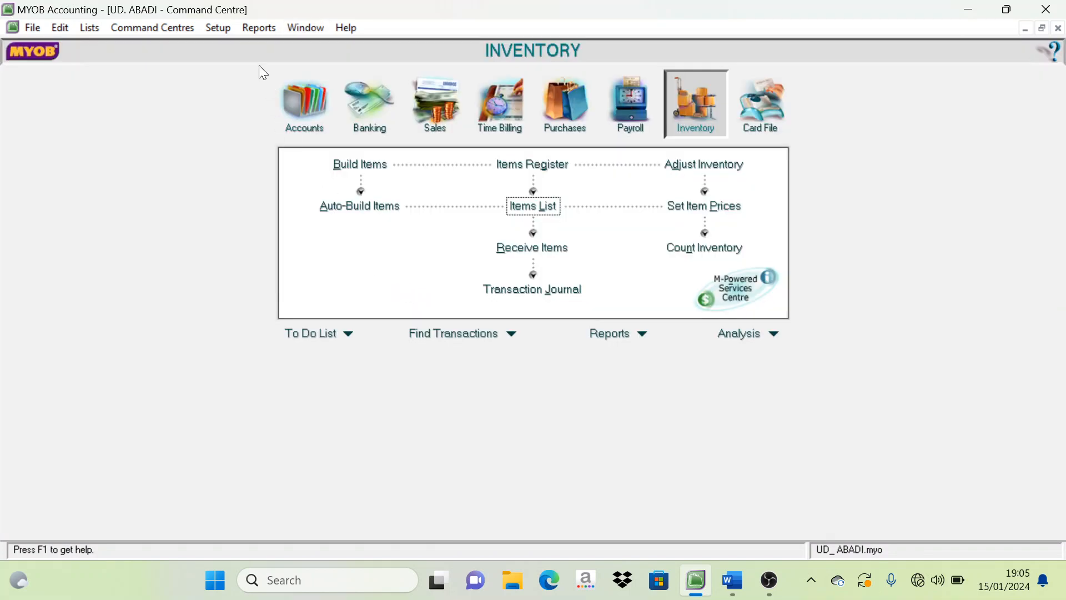
# Step: In the Sales linked accounts, enable charging freight on sales and link 4-1300 Freight Collected as the income account for freight
pyautogui.click(222, 30)
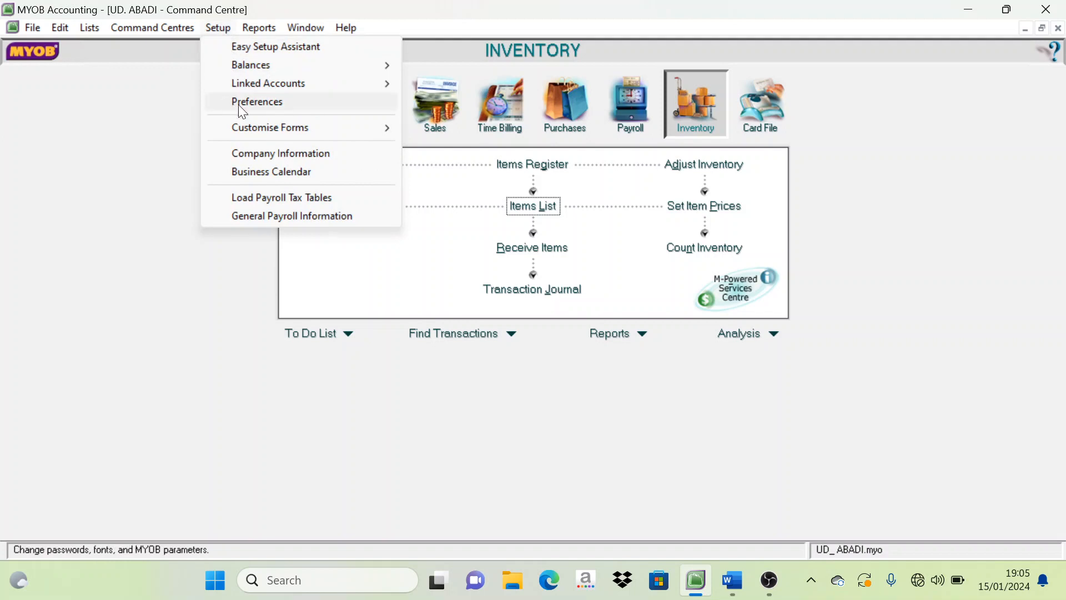
pyautogui.moveTo(288, 85)
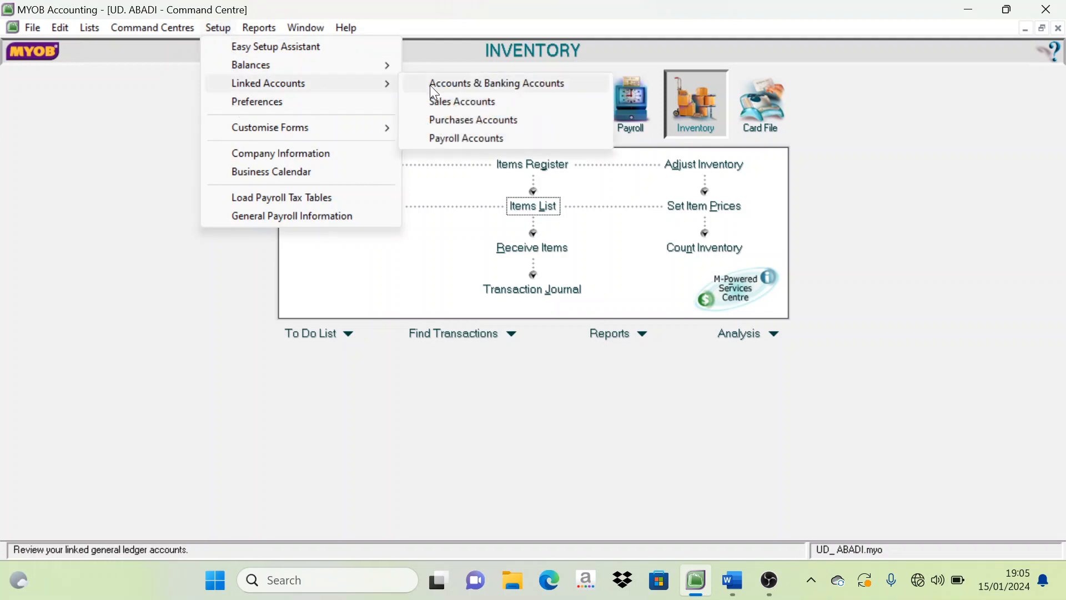
pyautogui.click(464, 103)
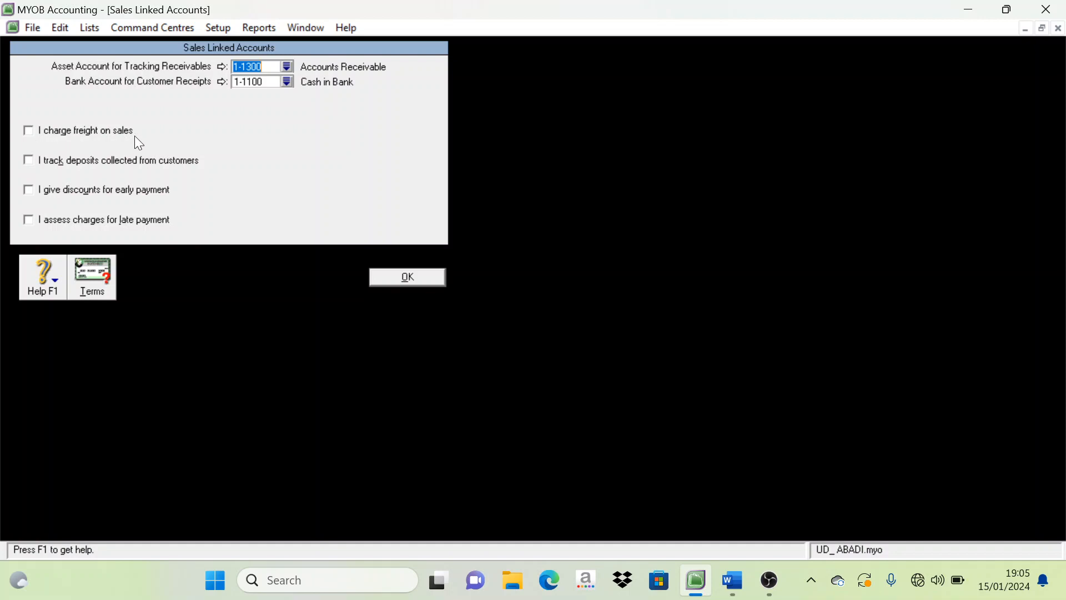
pyautogui.click(29, 131)
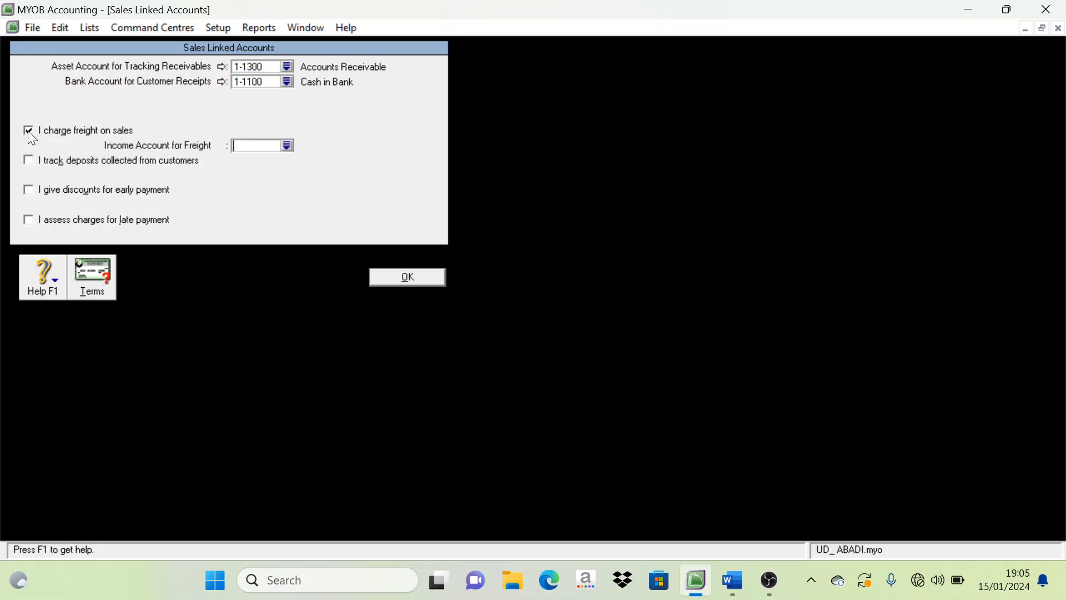
pyautogui.click(287, 146)
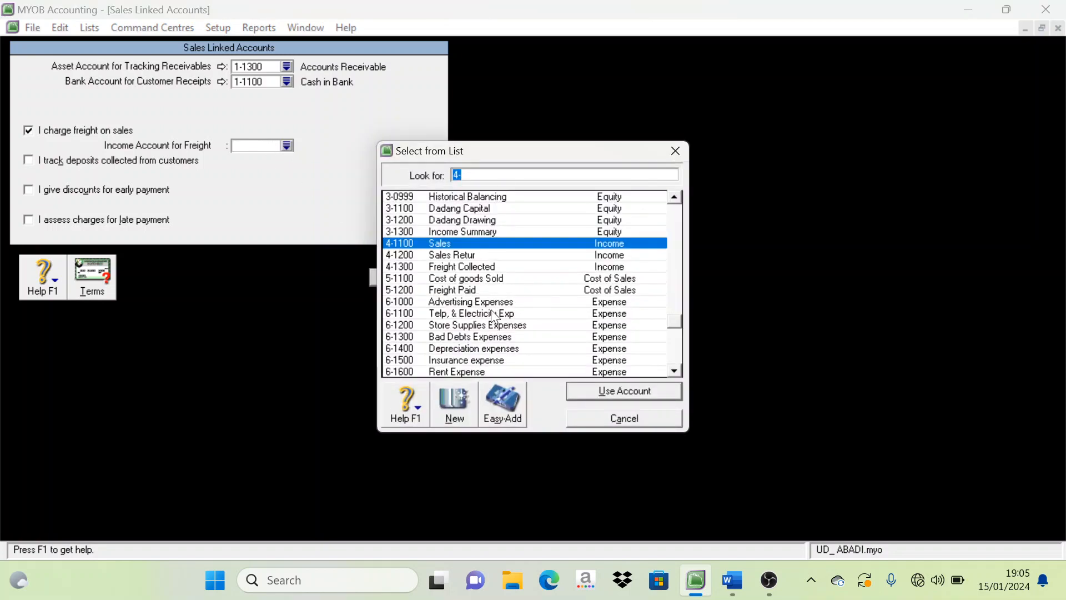
pyautogui.click(483, 269)
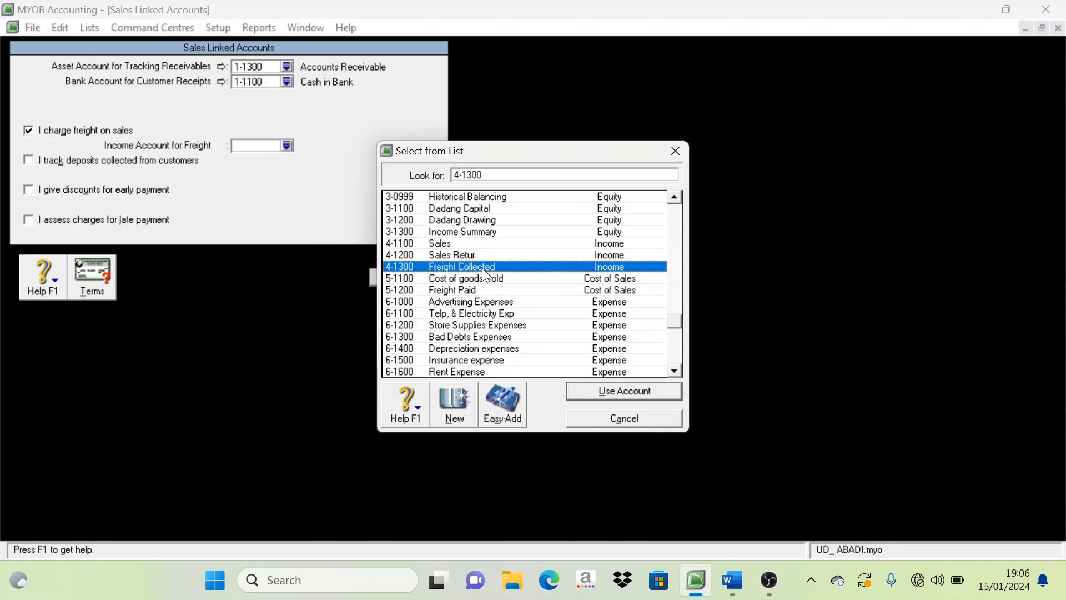
pyautogui.click(633, 391)
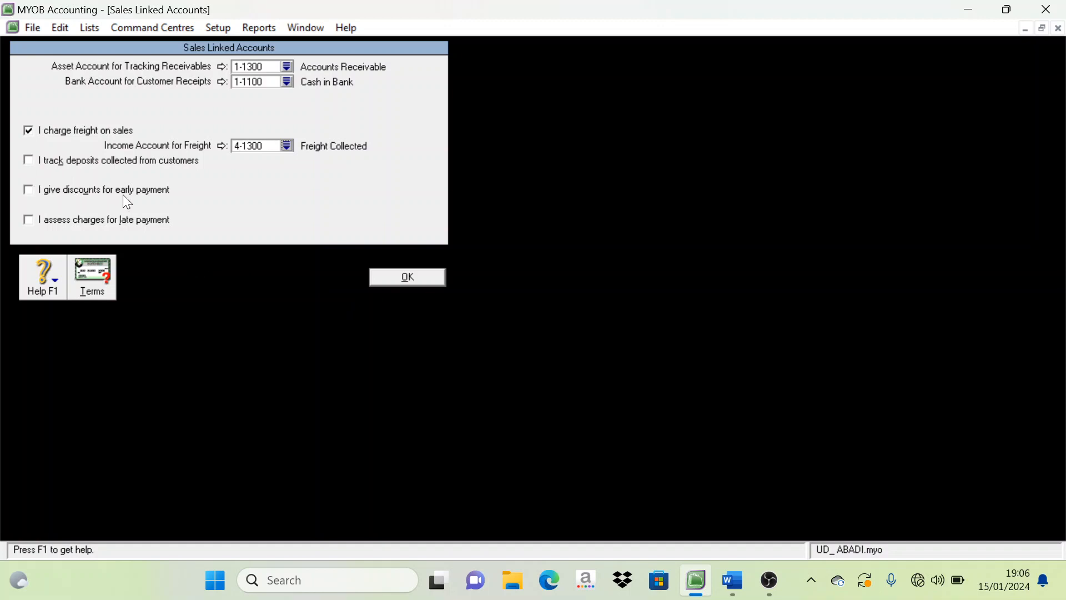
pyautogui.click(30, 190)
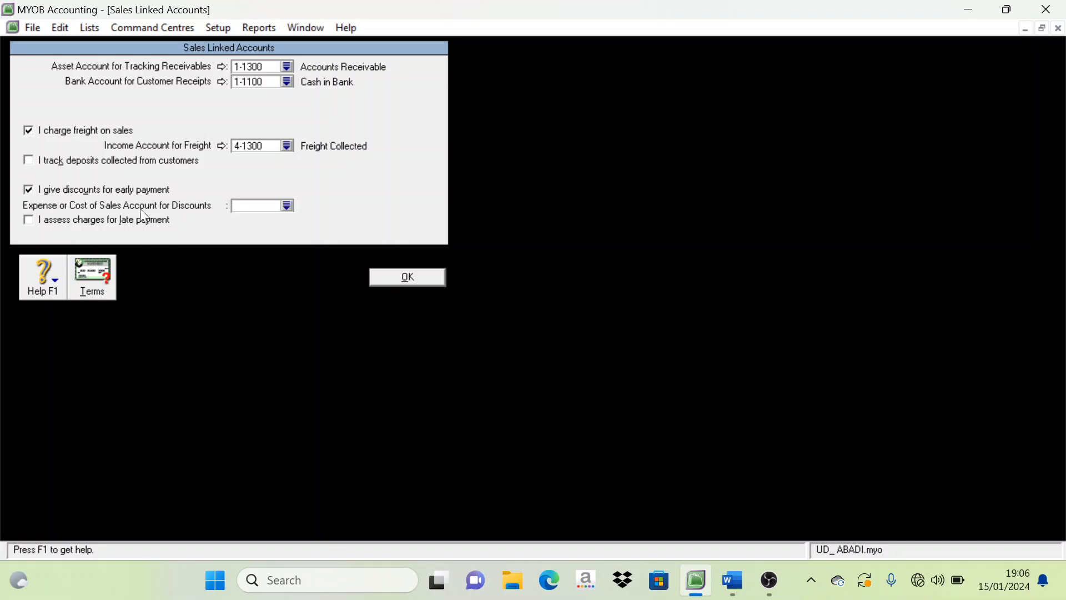
pyautogui.click(287, 205)
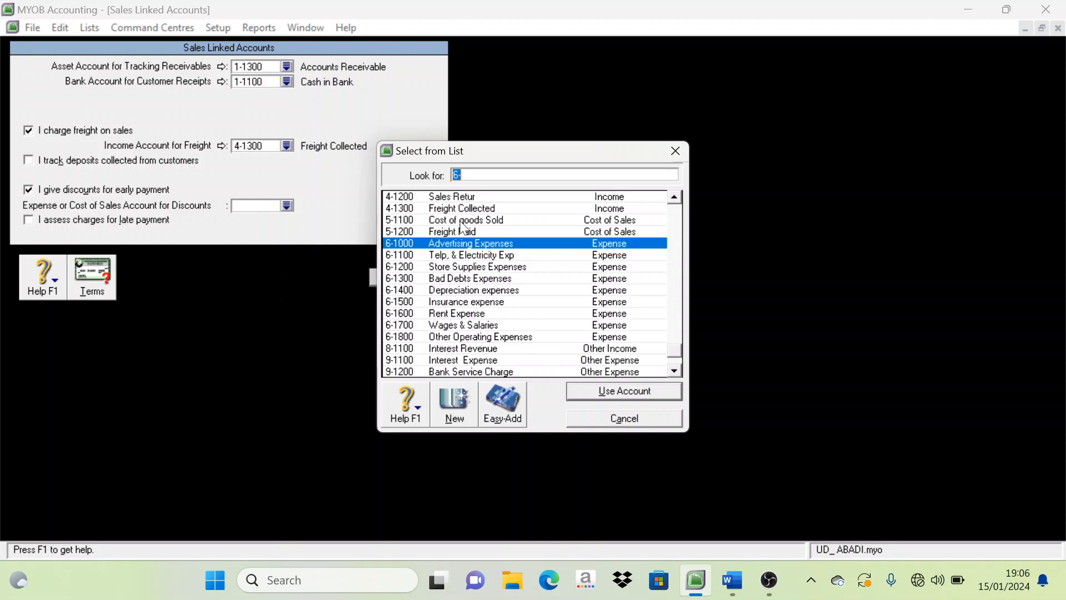
pyautogui.scroll(1, 464, 230)
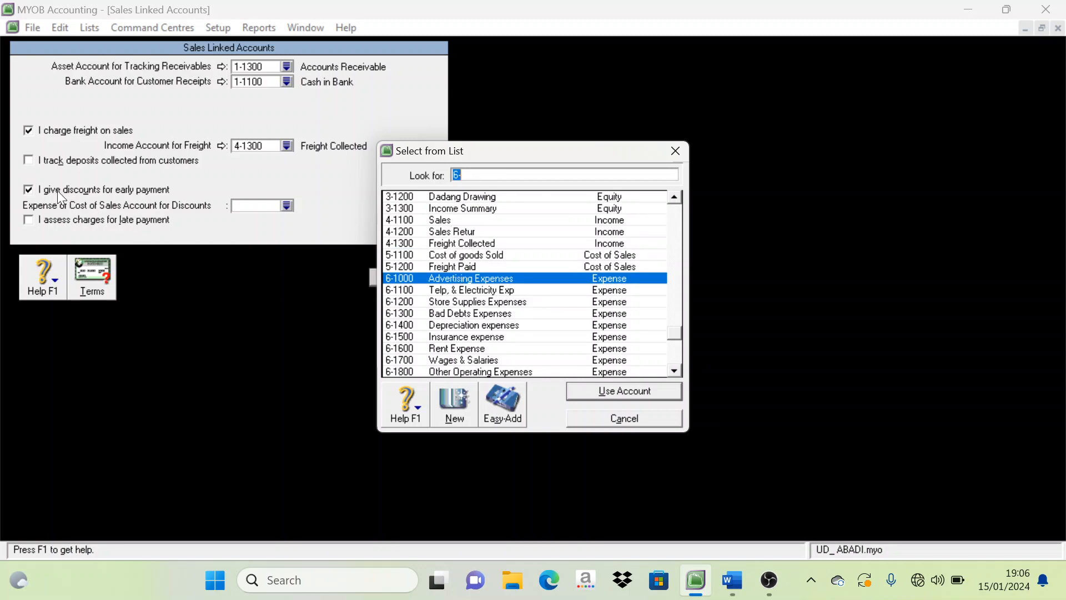
pyautogui.click(32, 191)
pyautogui.click(624, 418)
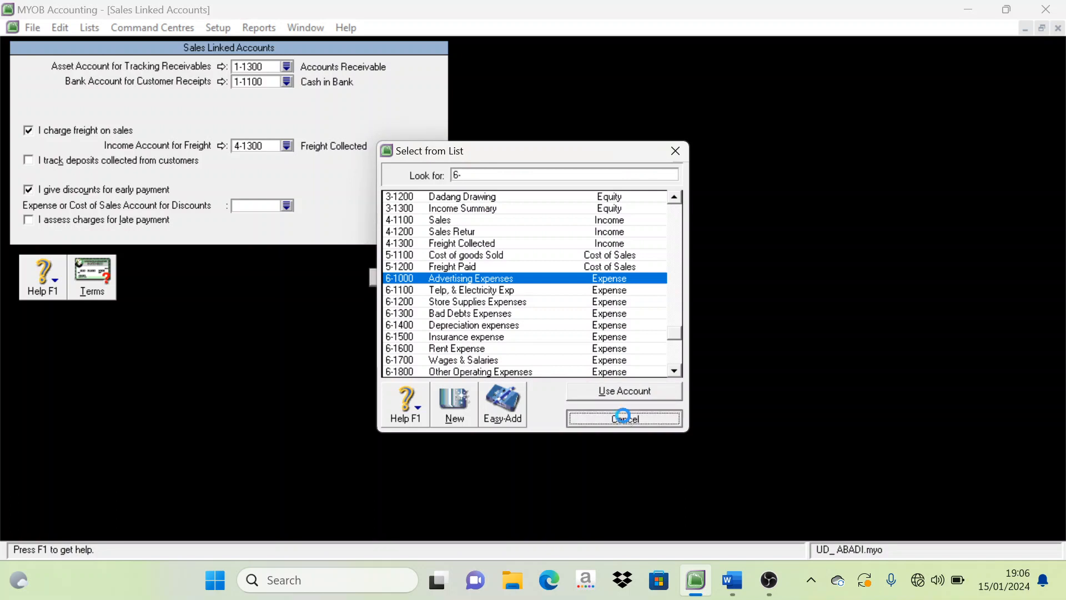
pyautogui.click(29, 189)
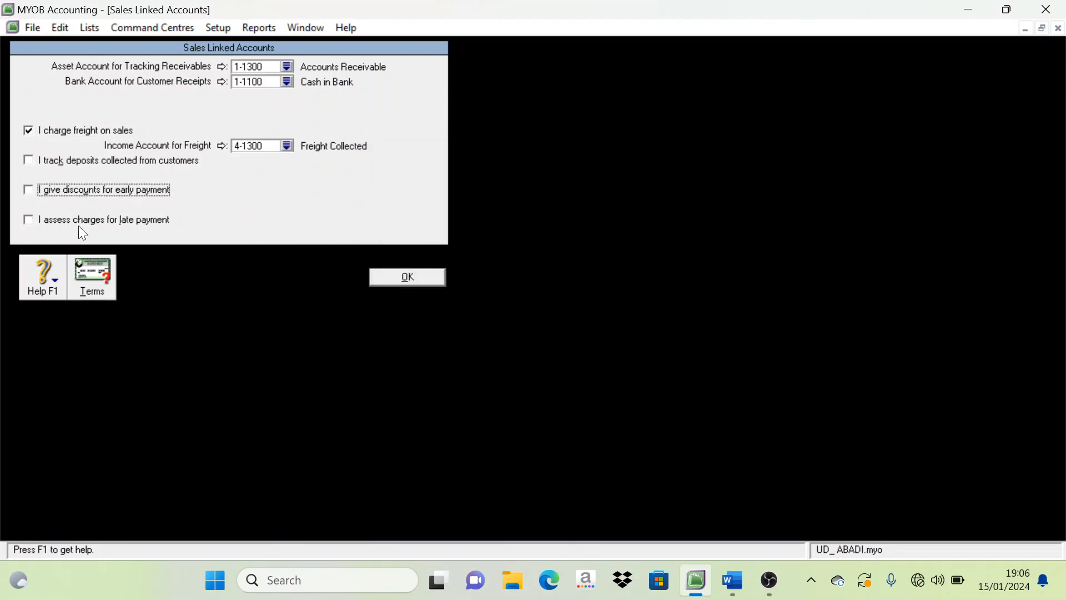
pyautogui.click(29, 221)
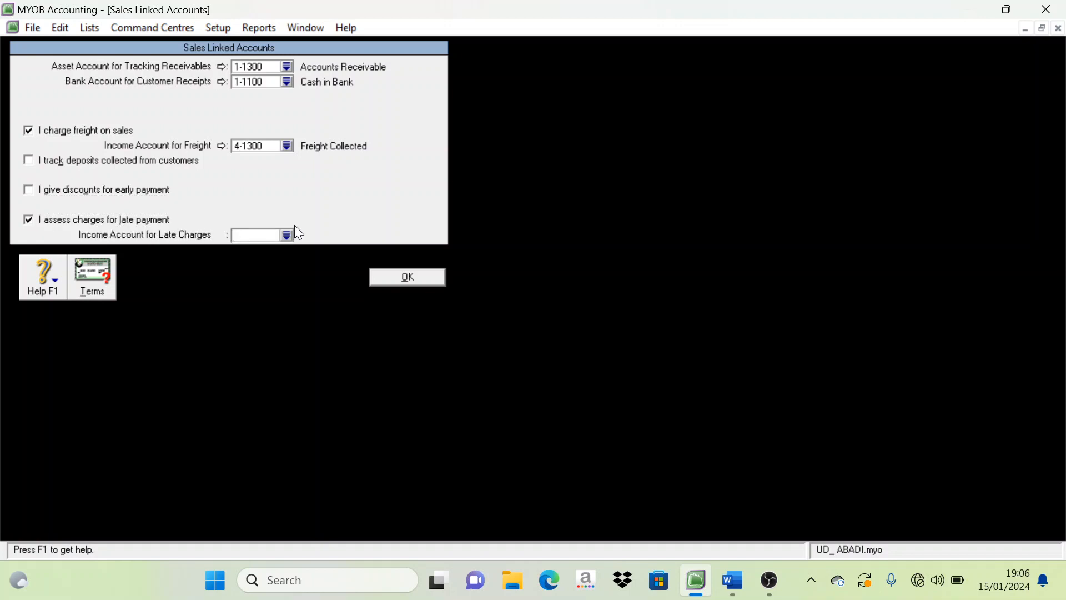
pyautogui.click(288, 236)
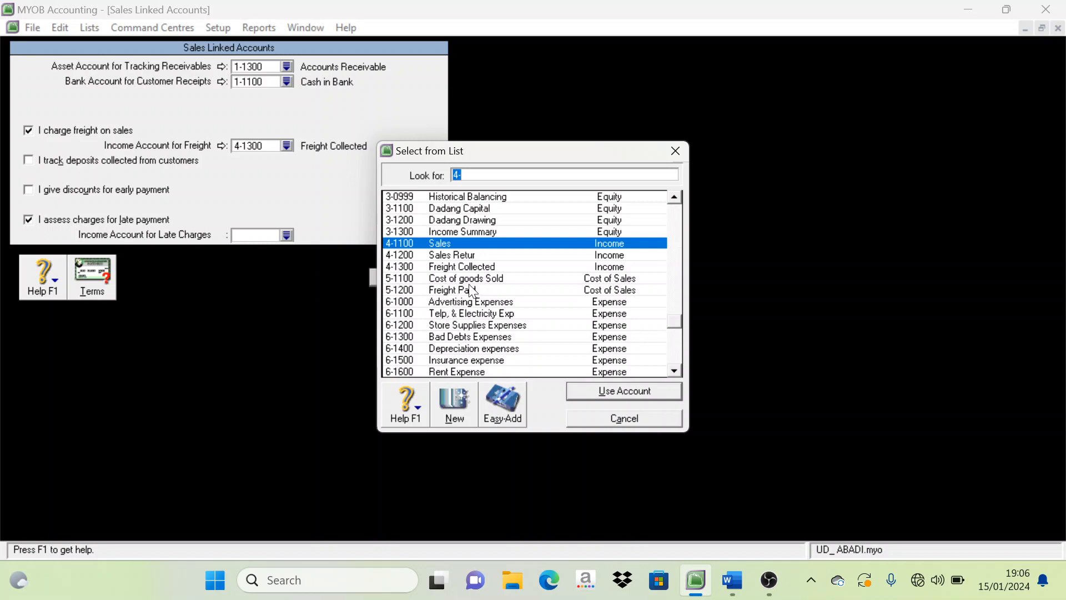
pyautogui.scroll(-2, 472, 303)
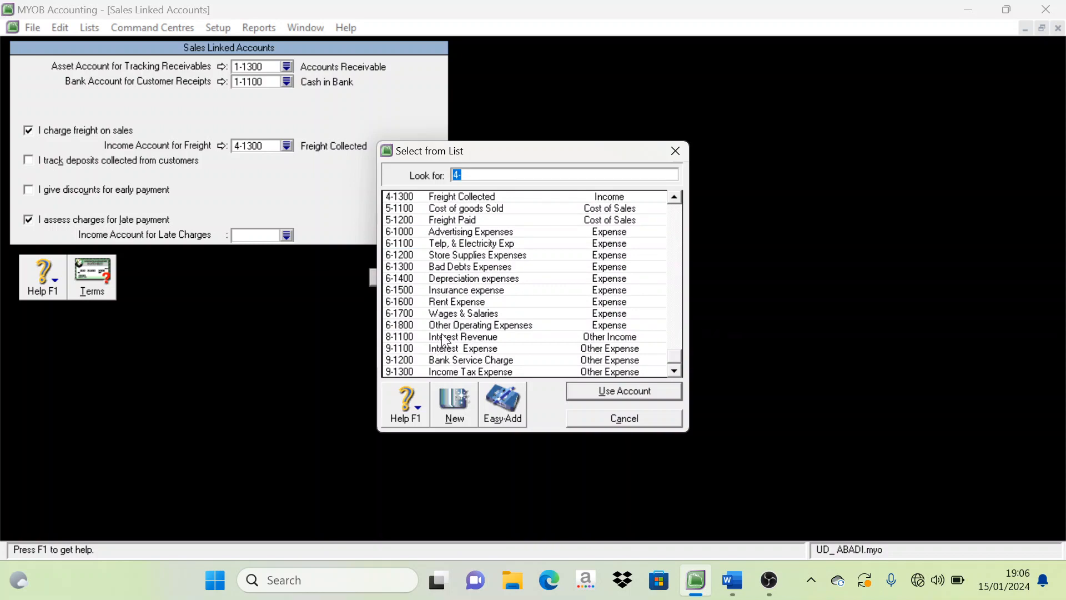
pyautogui.scroll(7, 450, 335)
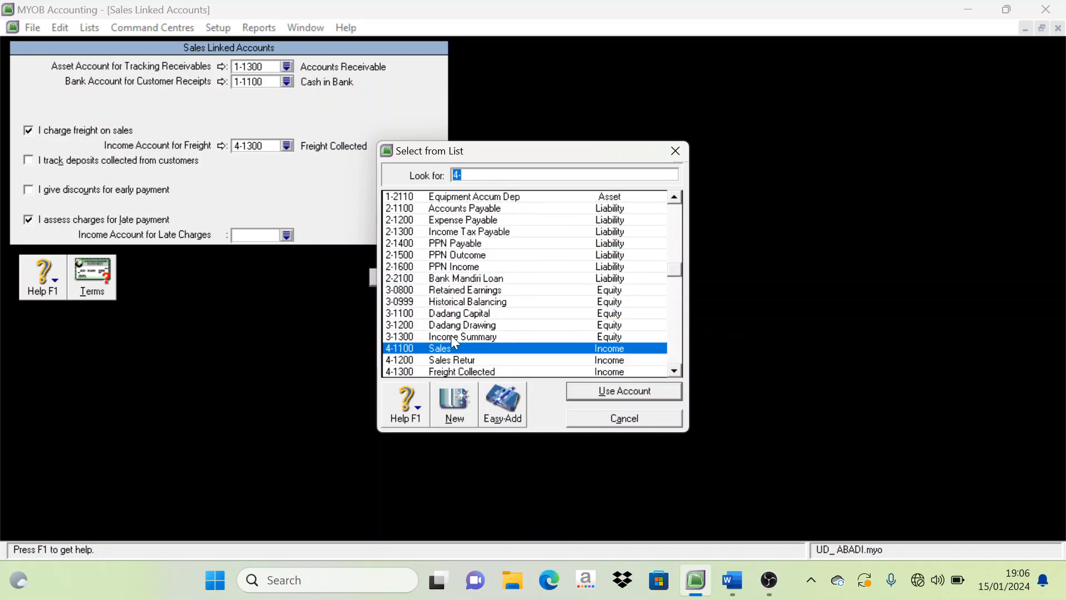
pyautogui.click(667, 418)
pyautogui.click(32, 221)
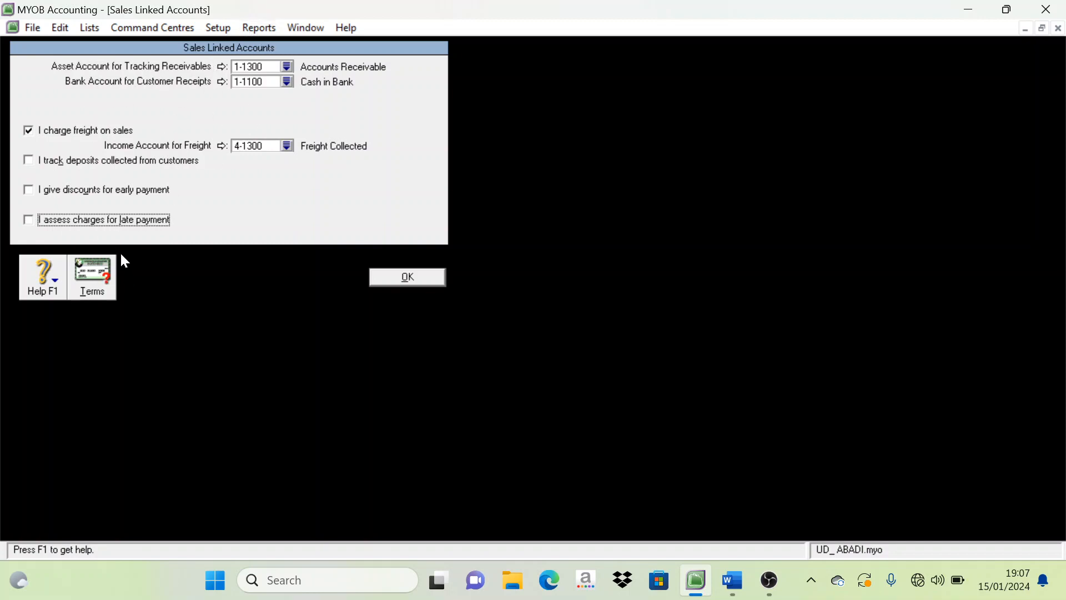
# Step: Open the default customer credit terms and set payment to be due In a Given # of Days
pyautogui.click(96, 278)
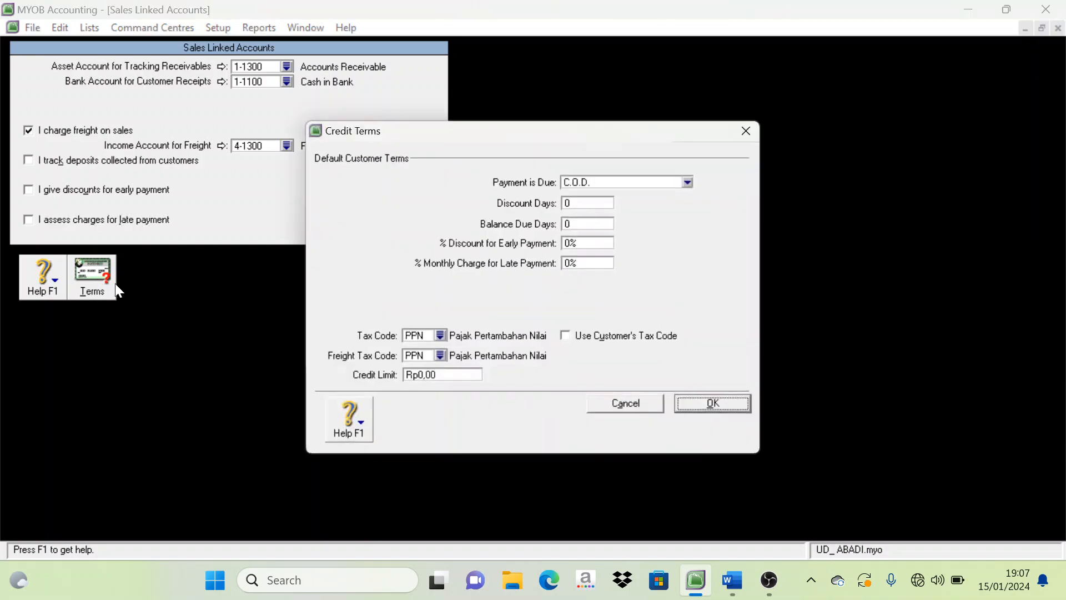
pyautogui.click(624, 183)
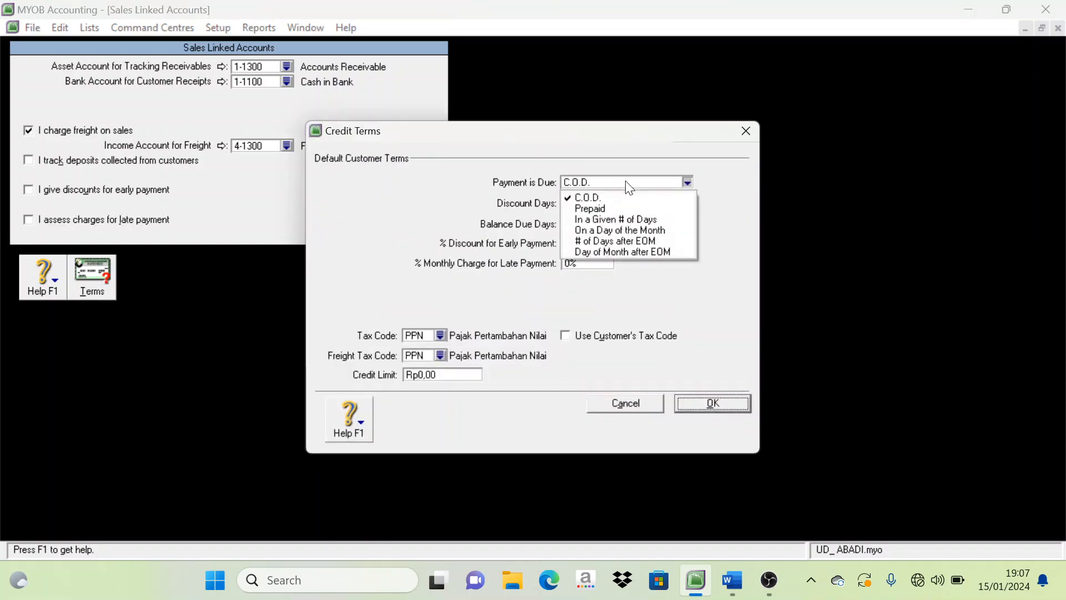
pyautogui.click(624, 219)
pyautogui.press('Tab')
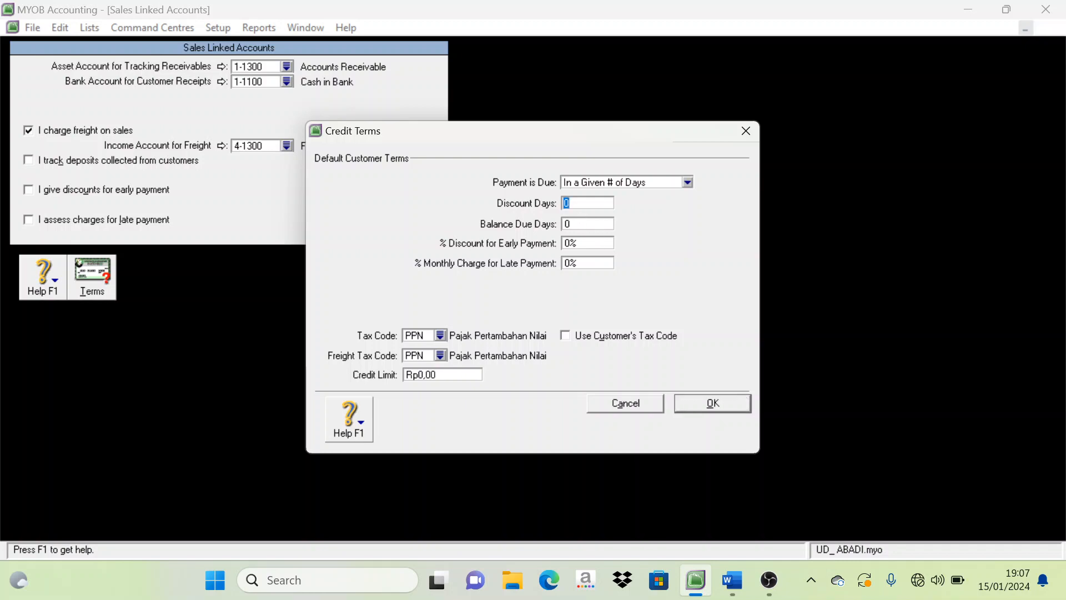
# Step: Check the sales terms in the Word document, and set the customer terms to 30 balance due days and a 1% monthly late payment charge
pyautogui.click(732, 580)
pyautogui.scroll(10, 804, 278)
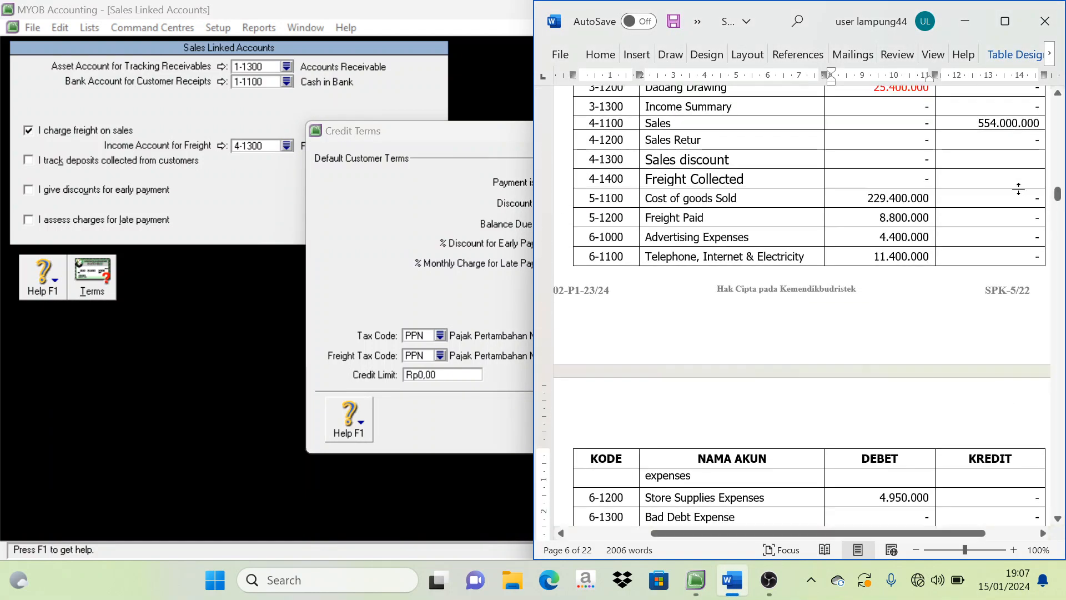
pyautogui.scroll(15, 811, 282)
pyautogui.scroll(15, 811, 285)
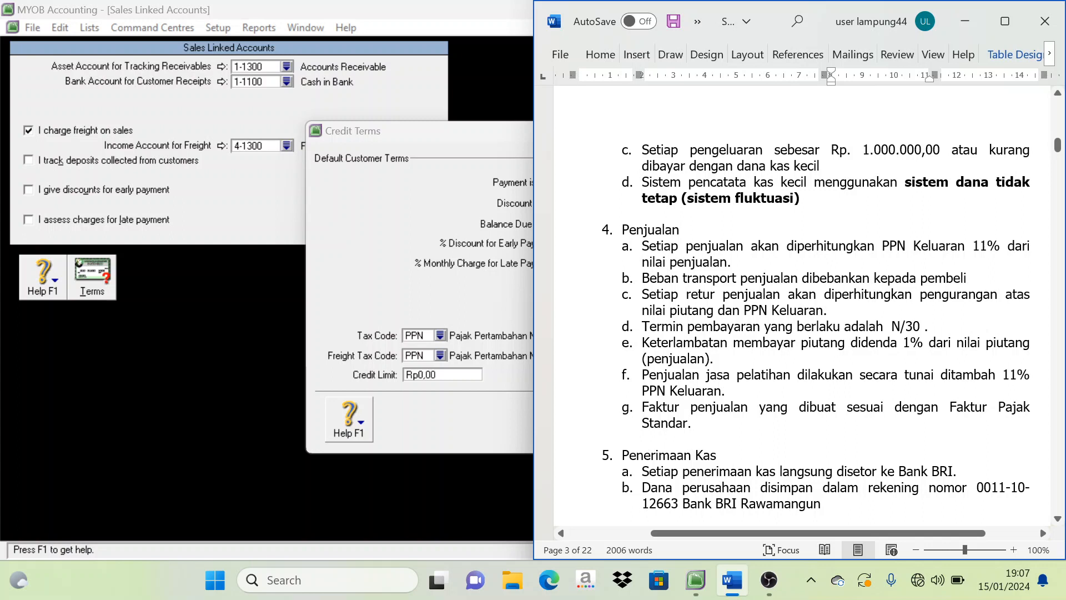
pyautogui.click(452, 226)
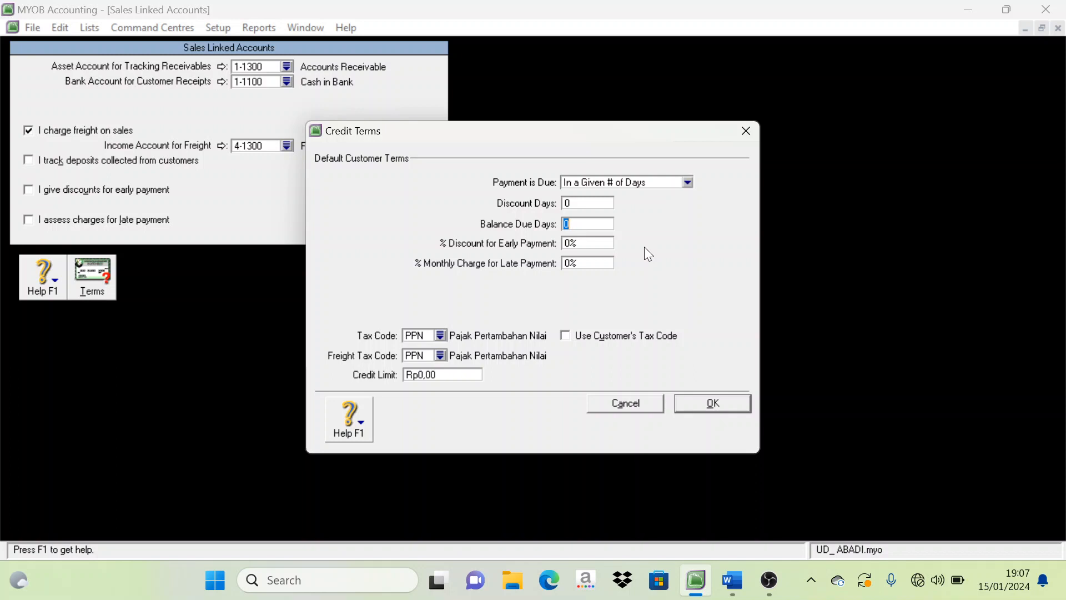
pyautogui.write('30')
pyautogui.click(586, 265)
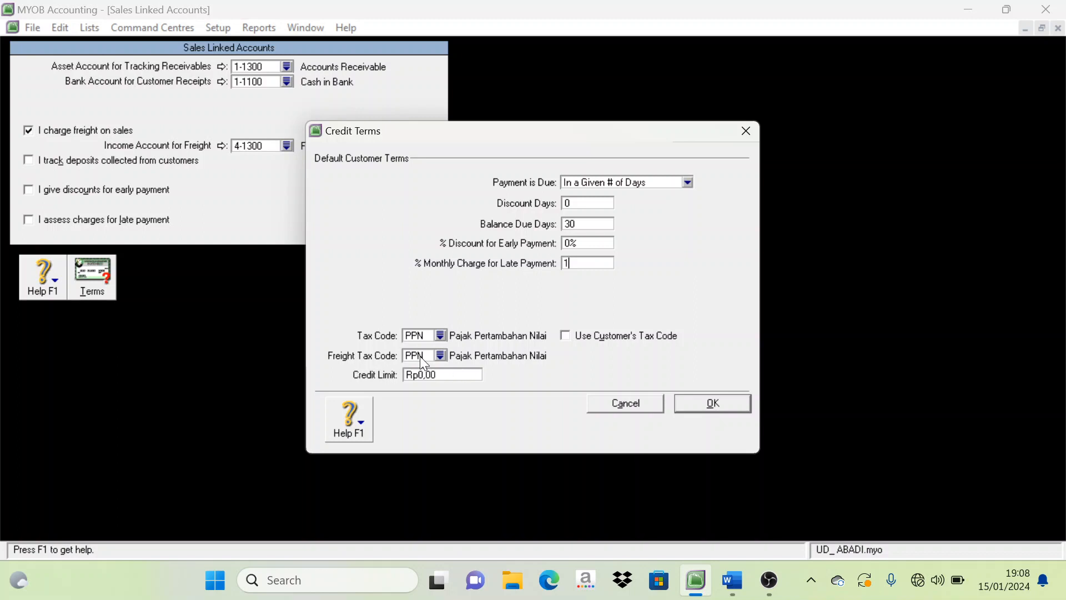
# Step: Set the customers' freight tax code to N-T, accept the credit terms and close the Sales linked accounts
pyautogui.click(440, 355)
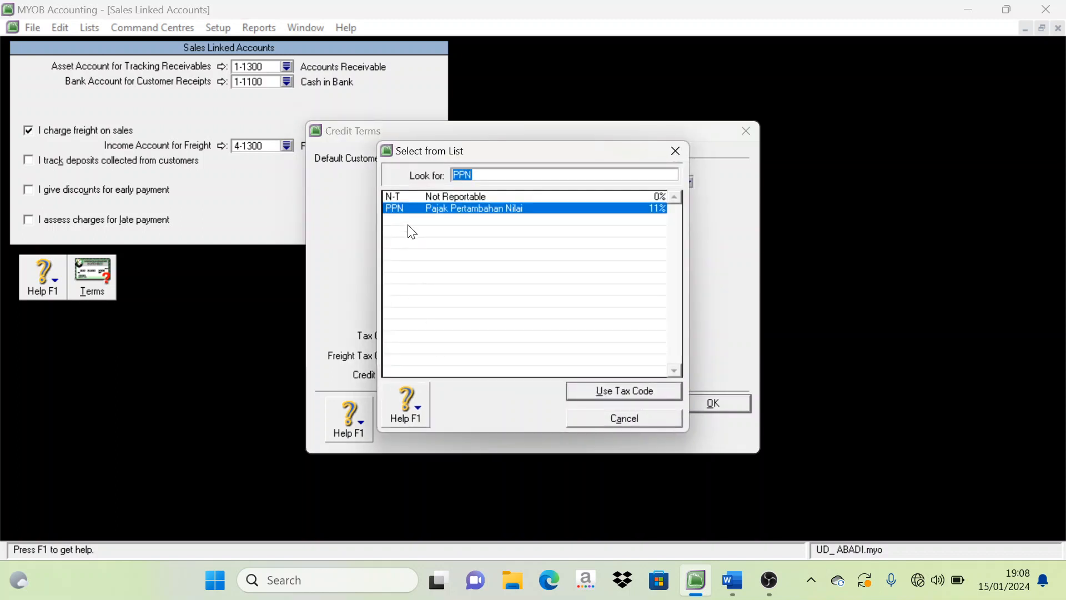
pyautogui.click(395, 196)
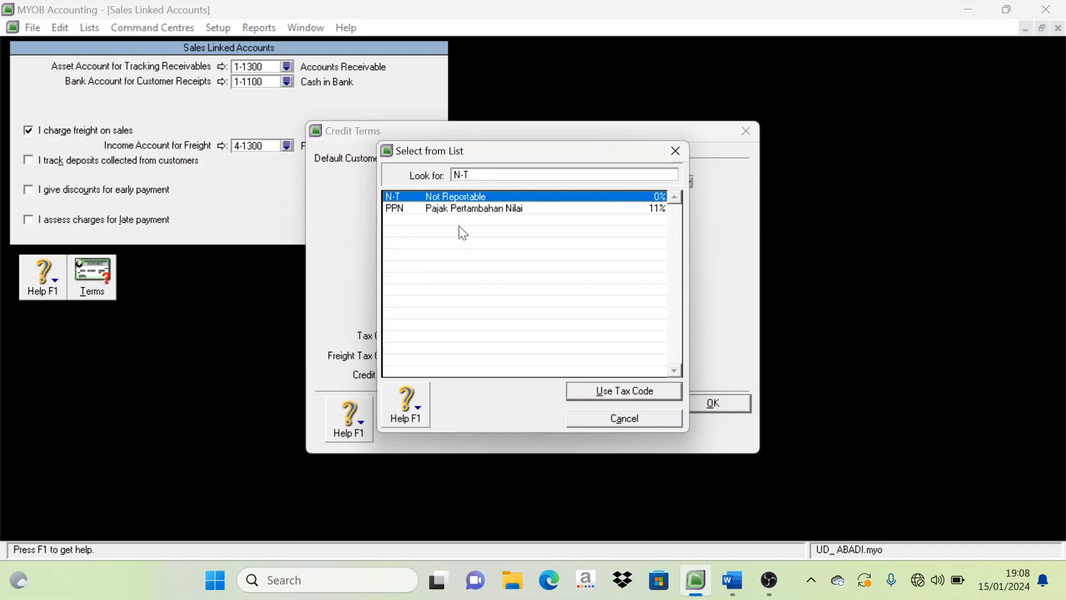
pyautogui.click(623, 393)
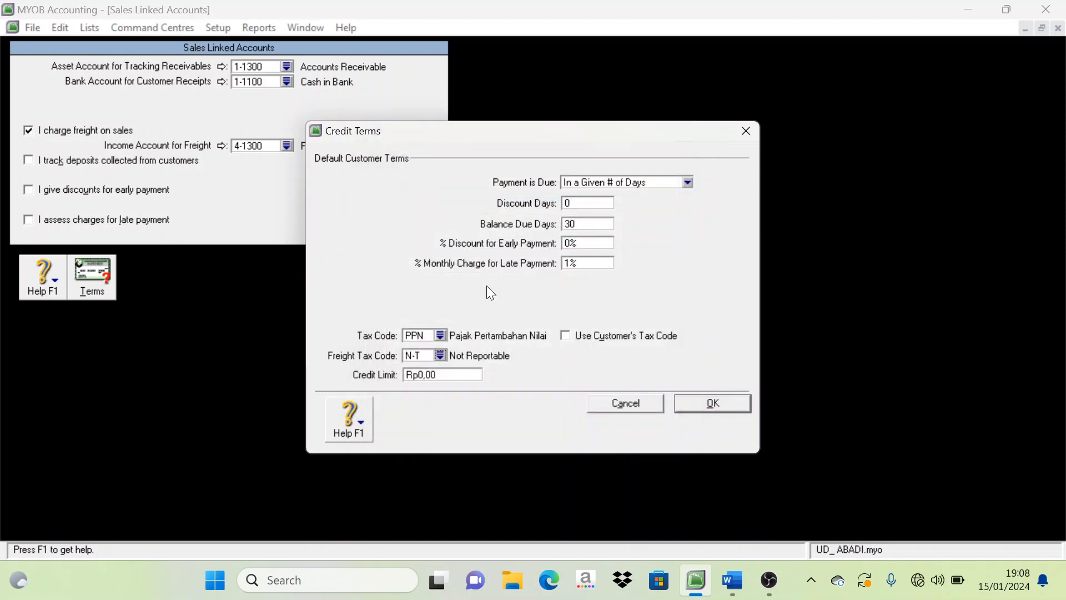
pyautogui.click(713, 405)
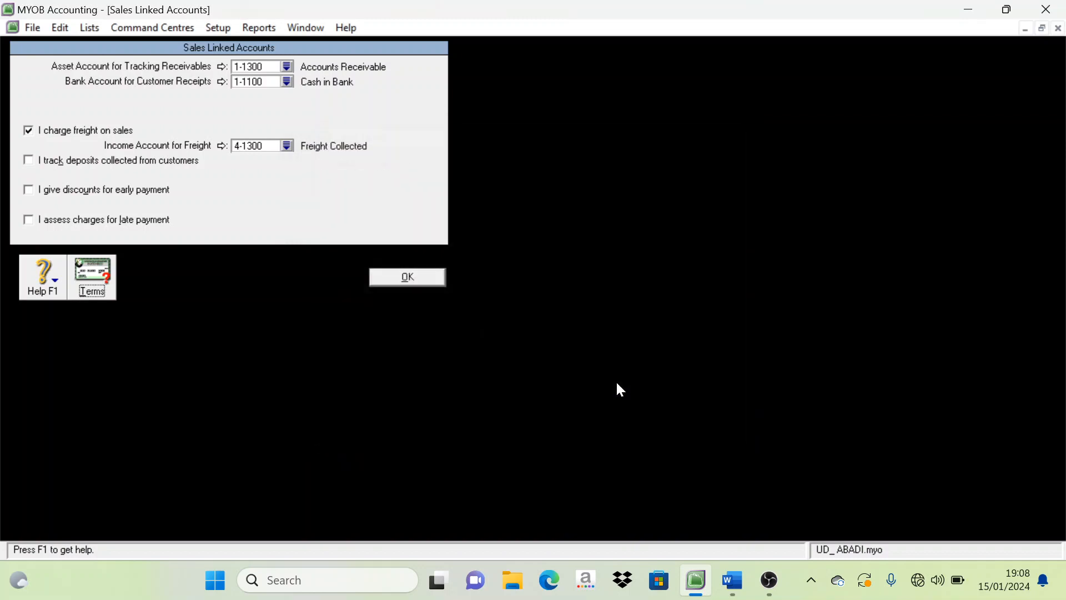
pyautogui.click(417, 283)
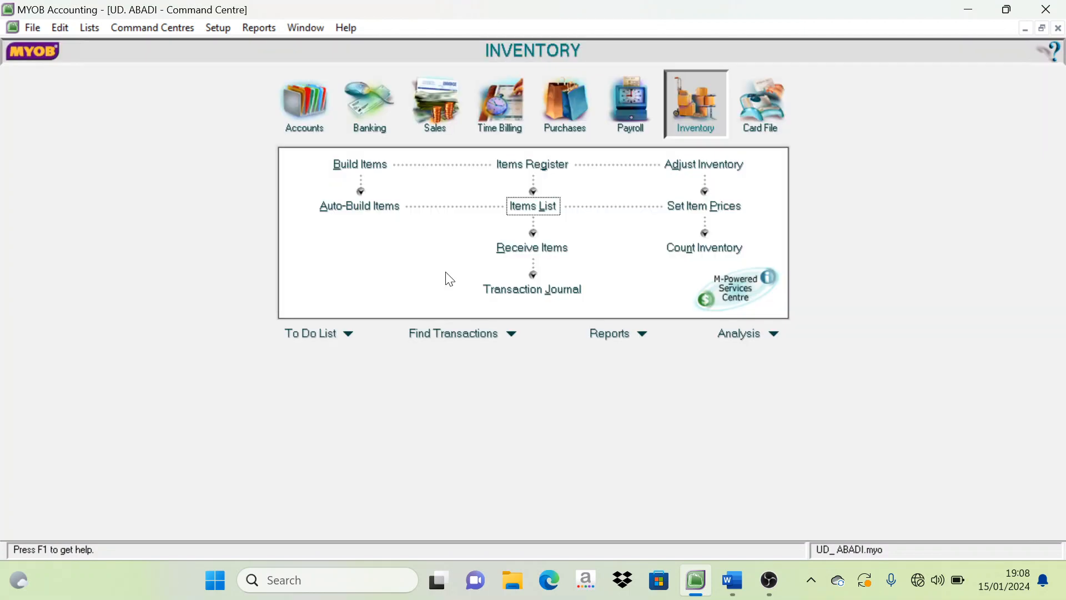
# Step: In the Purchases linked accounts, enable paying freight on purchases and link 5-1200 Freight Paid as the account for freight
pyautogui.click(217, 27)
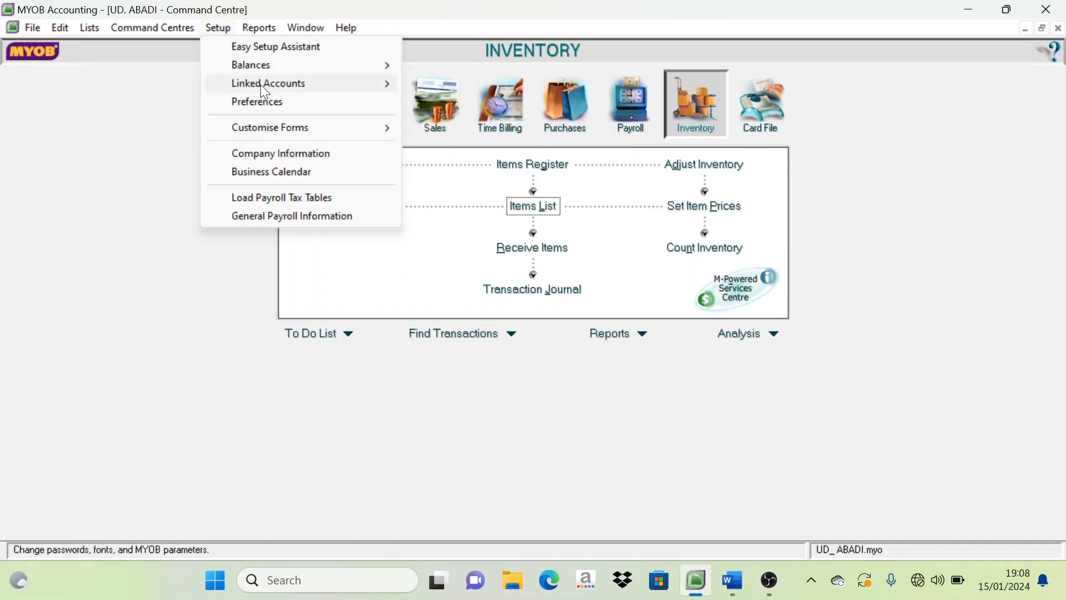
pyautogui.moveTo(270, 85)
pyautogui.click(466, 120)
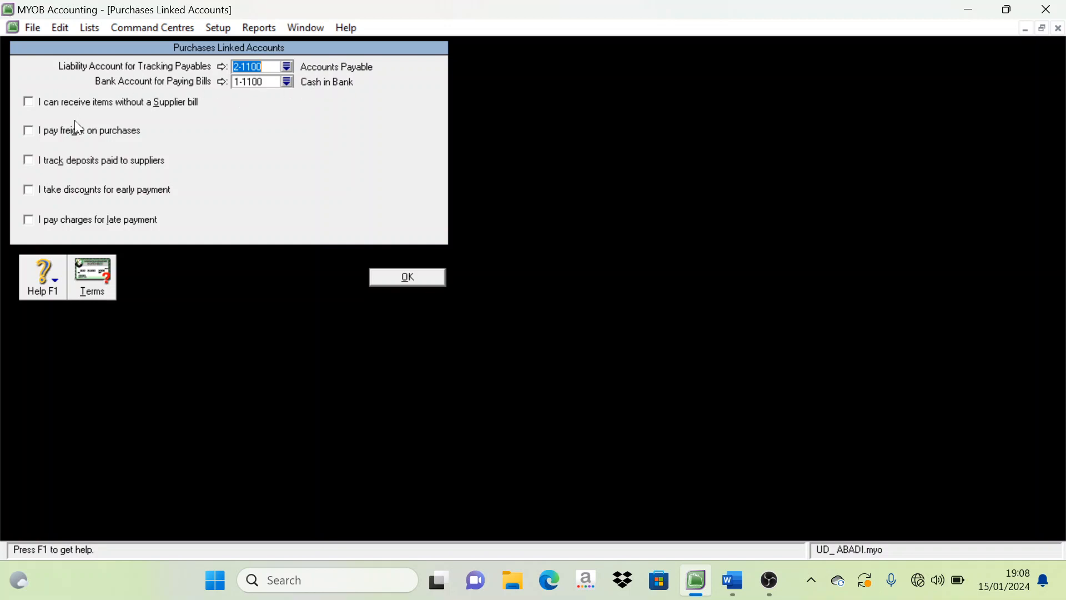
pyautogui.click(30, 133)
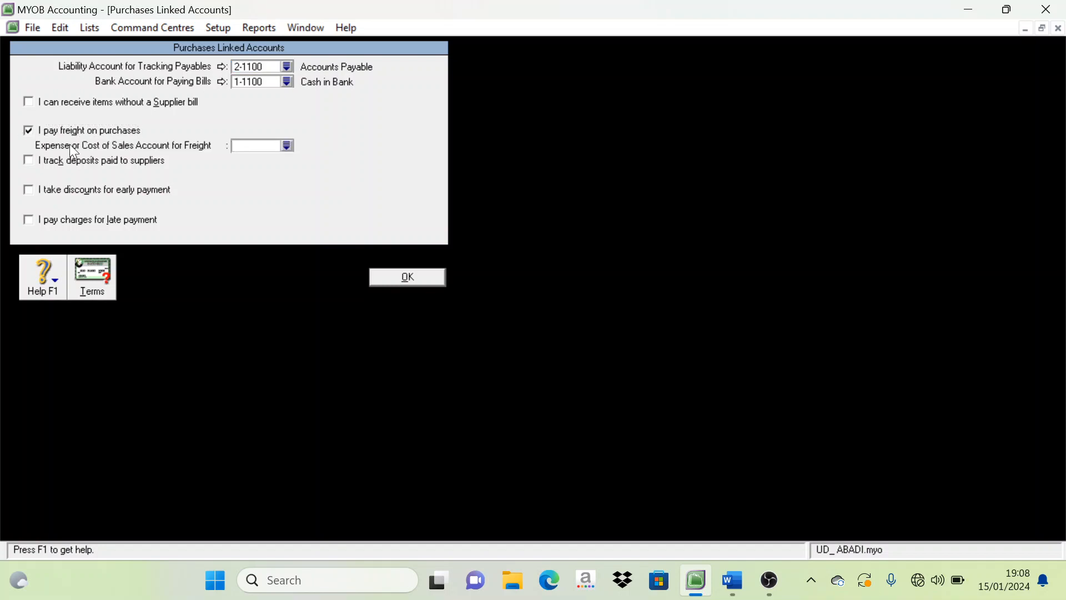
pyautogui.click(287, 146)
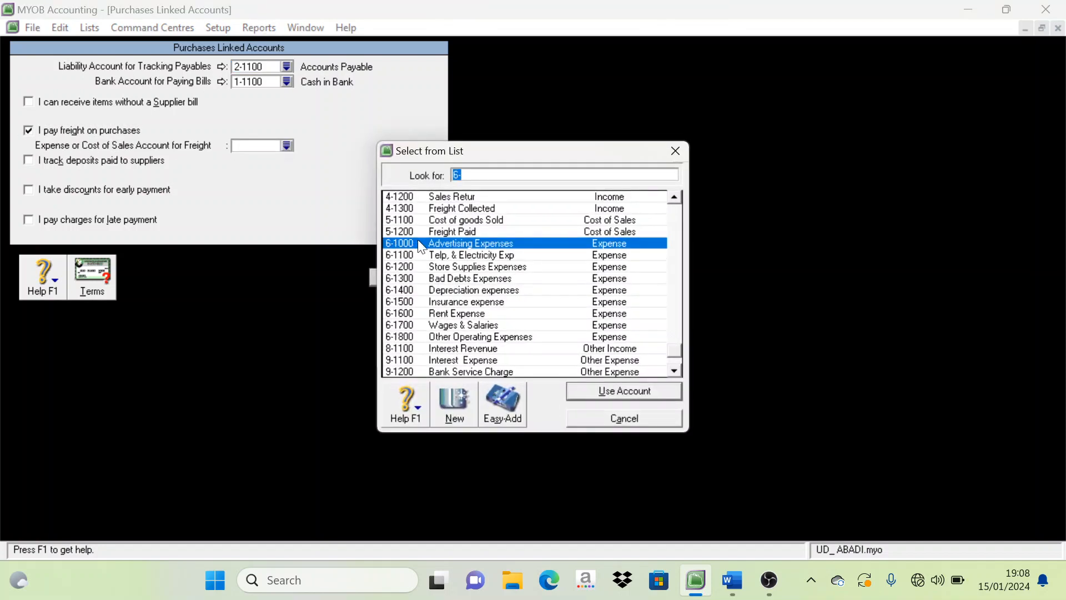
pyautogui.click(465, 231)
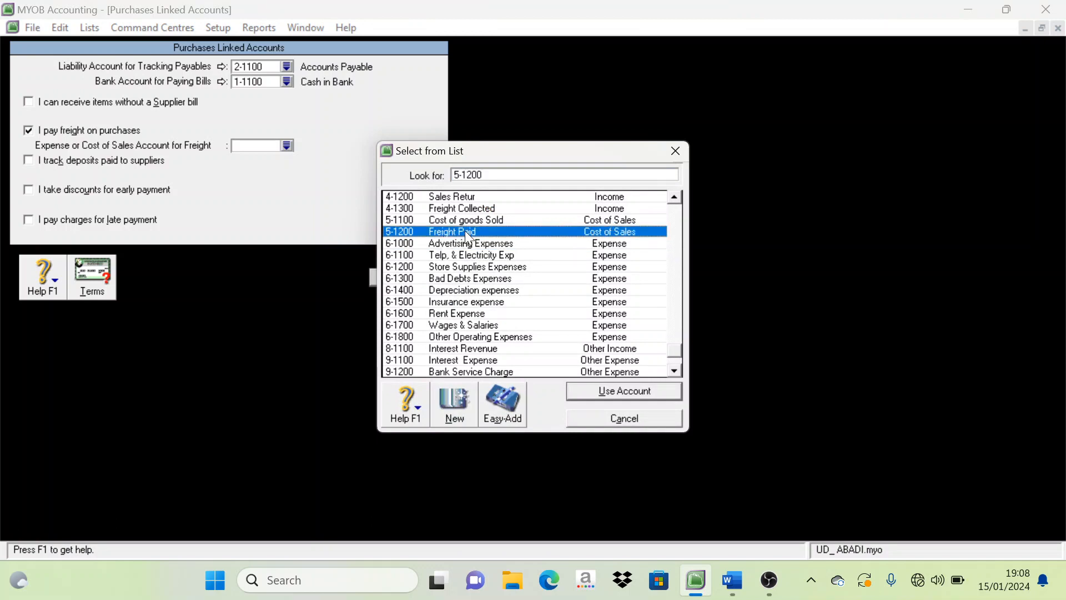
pyautogui.click(616, 389)
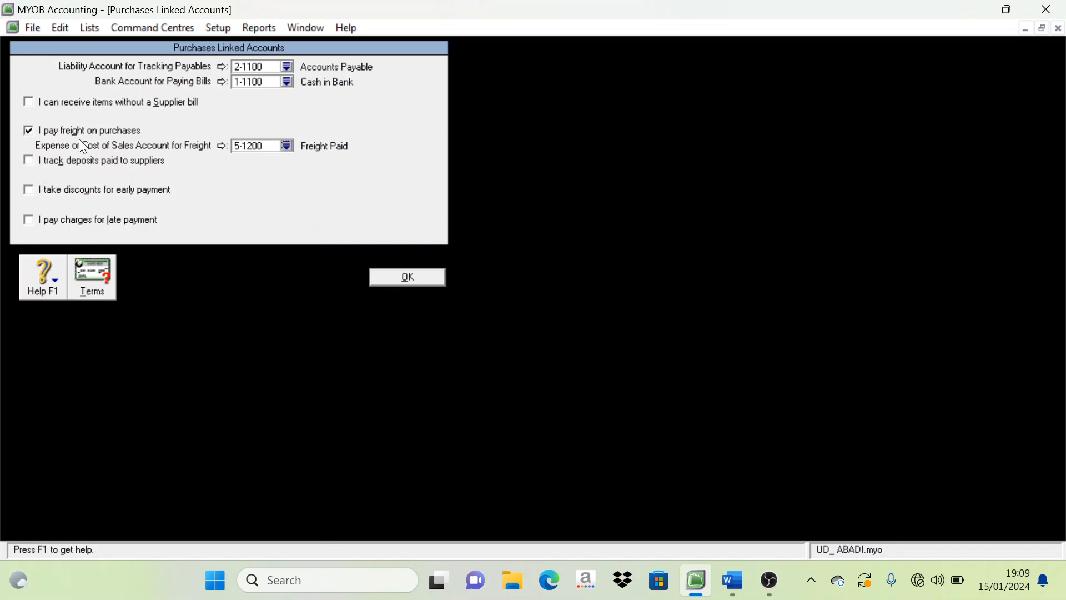
pyautogui.click(29, 189)
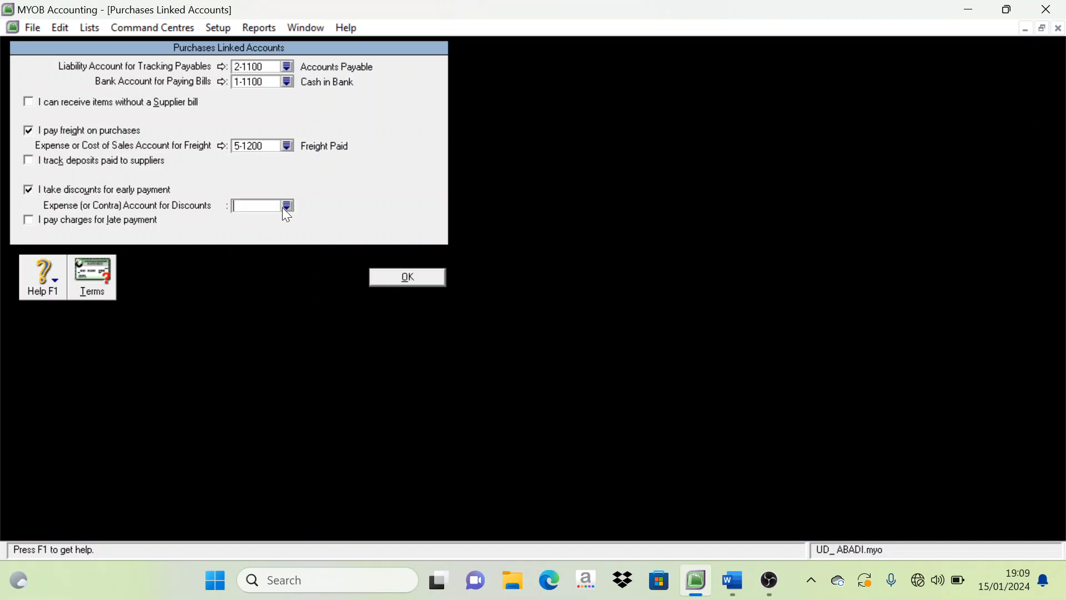
pyautogui.click(283, 207)
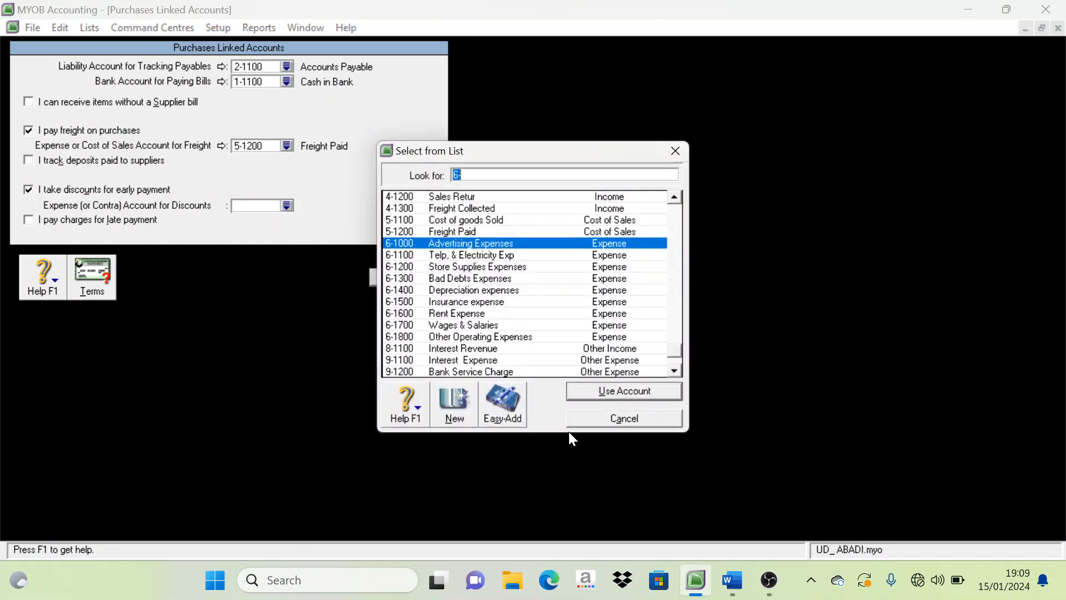
pyautogui.click(611, 418)
pyautogui.click(34, 191)
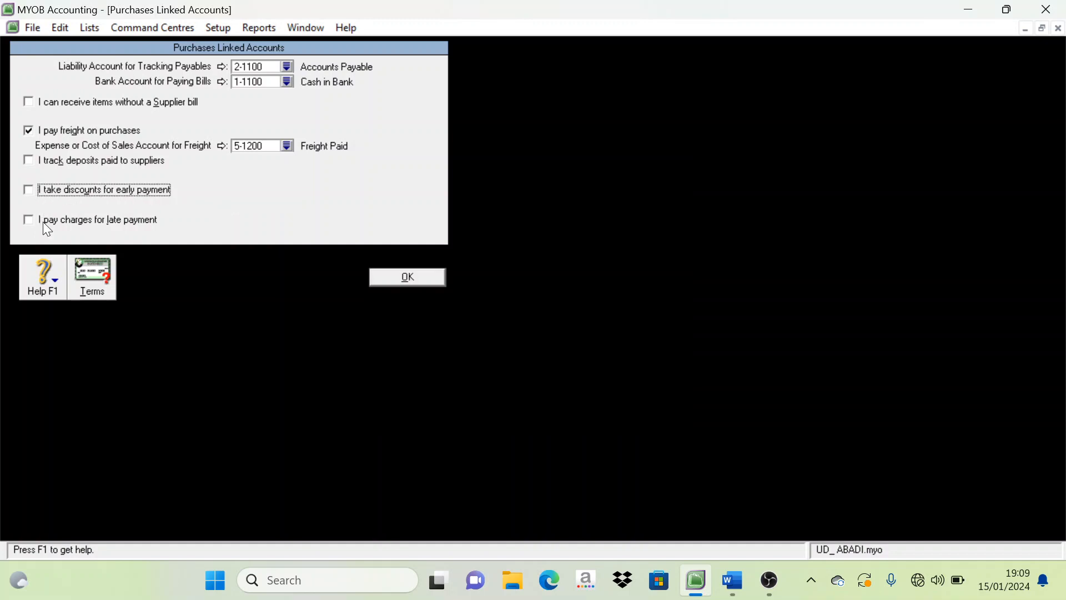
pyautogui.click(33, 219)
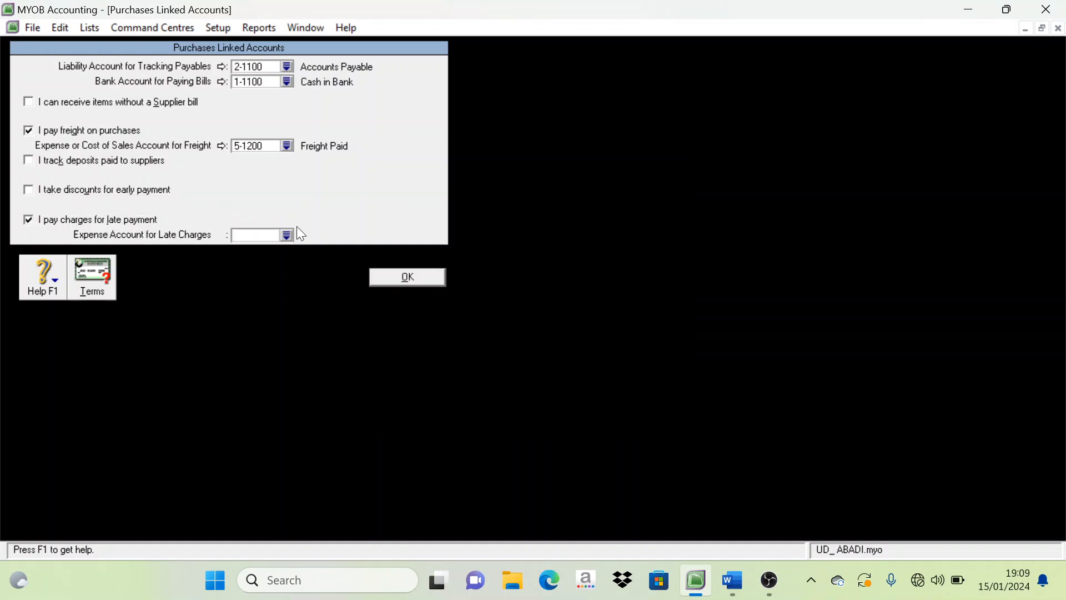
pyautogui.click(286, 235)
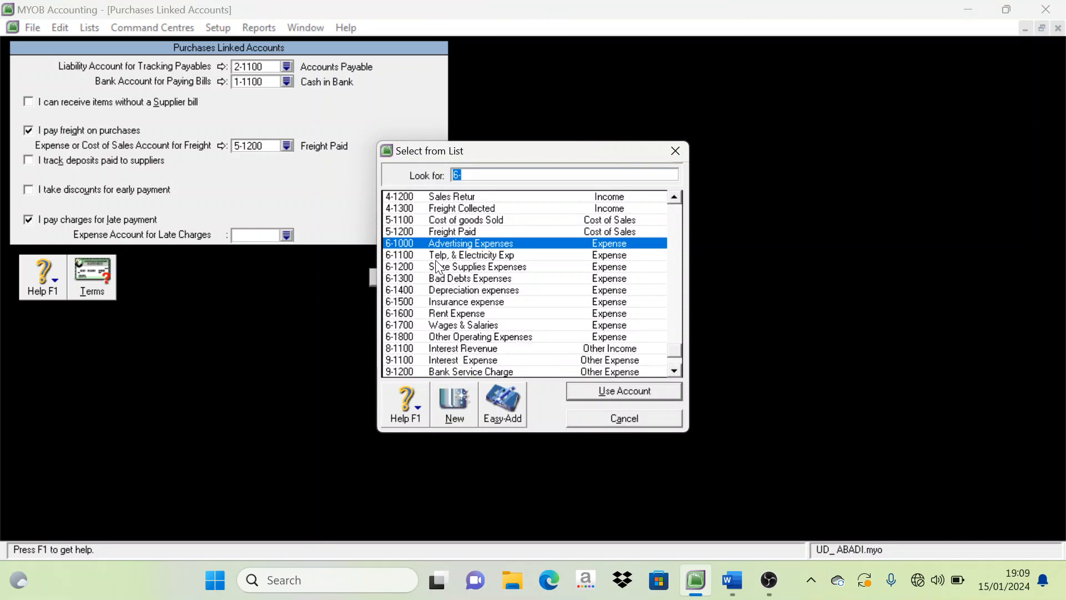
pyautogui.scroll(-1, 440, 283)
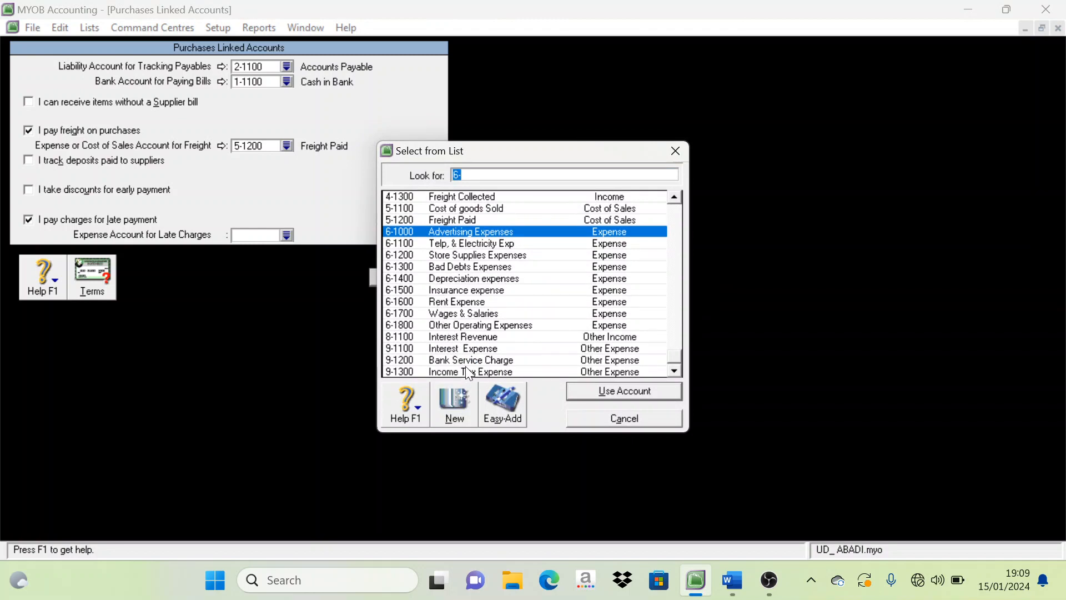
pyautogui.scroll(3, 465, 365)
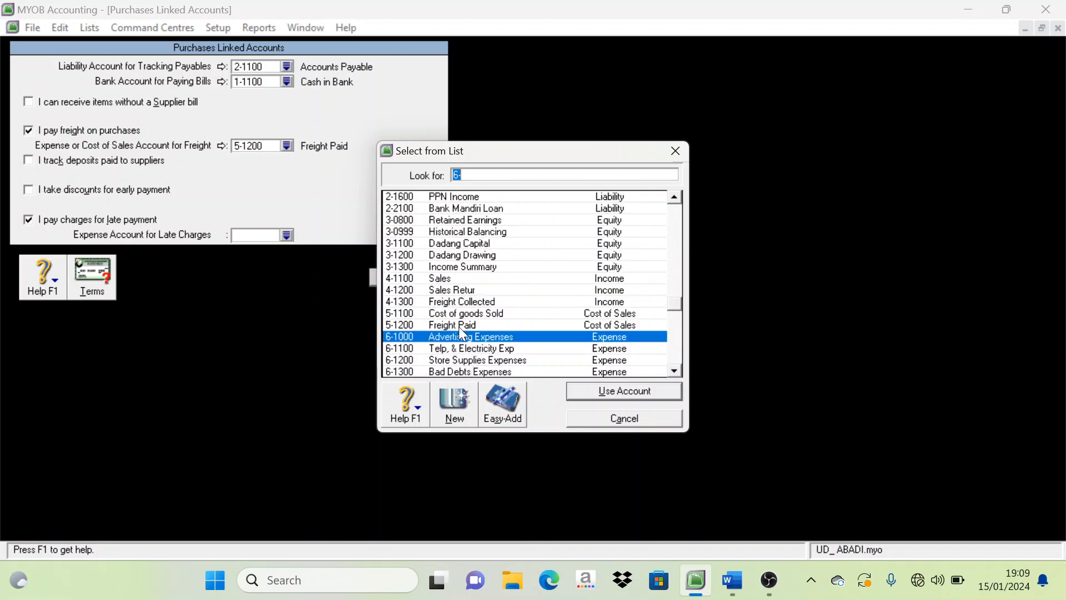
pyautogui.click(624, 418)
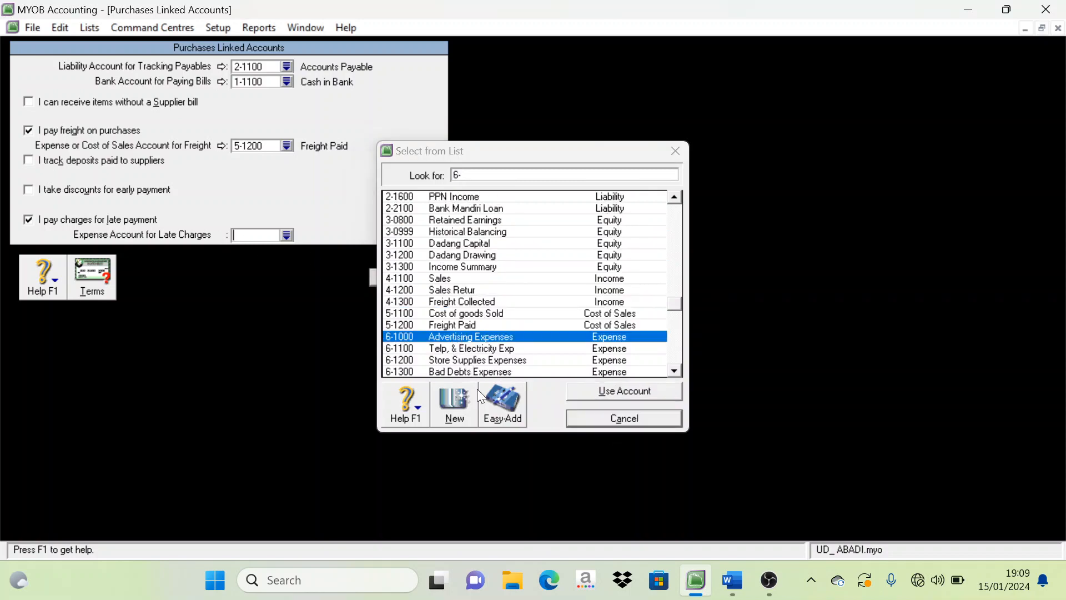
pyautogui.click(47, 224)
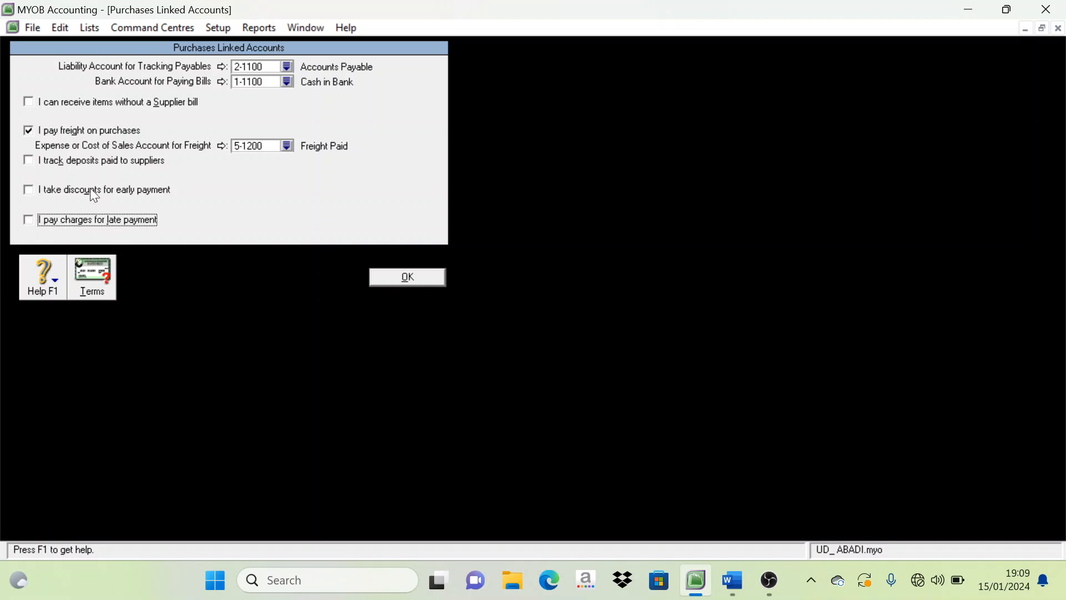
# Step: Open the default supplier credit terms and set payment due In a Given # of Days with 30 balance due days
pyautogui.click(100, 286)
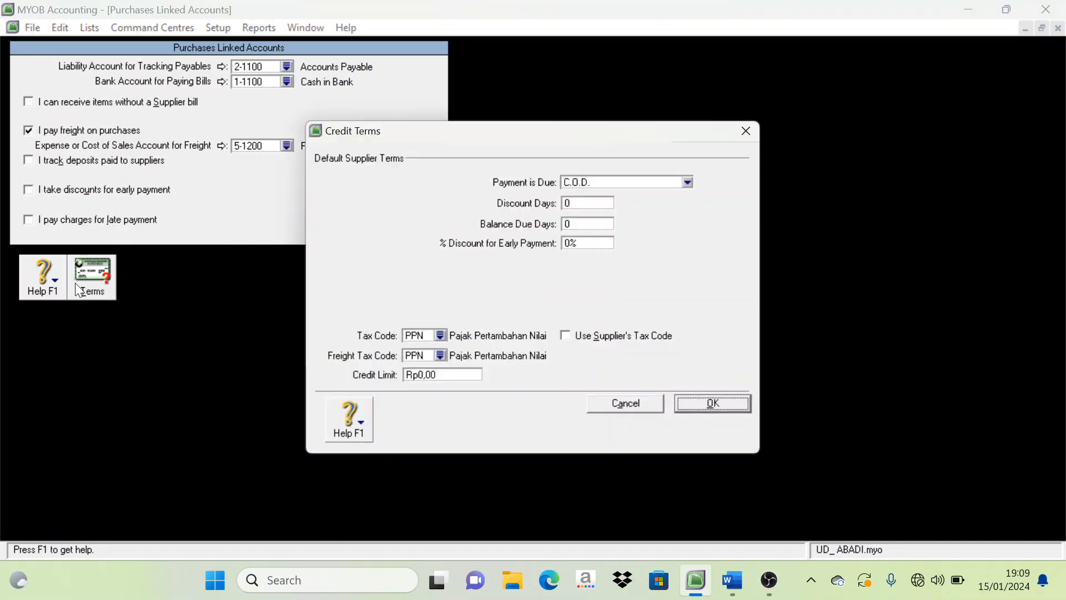
pyautogui.click(645, 184)
pyautogui.click(614, 218)
pyautogui.click(576, 225)
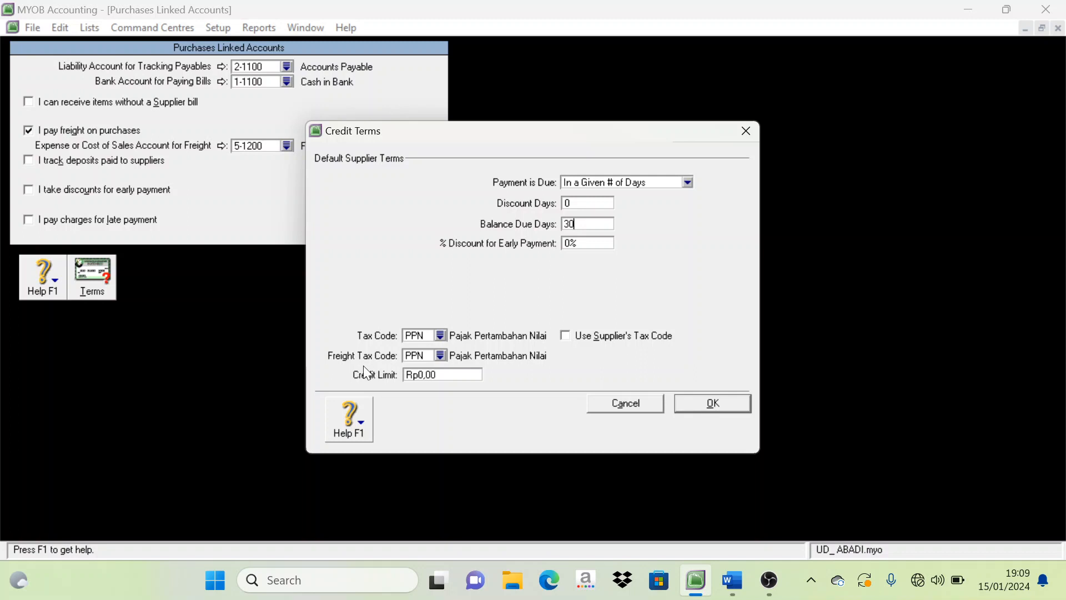
# Step: Set the suppliers' freight tax code to N-T, accept the credit terms and close the Purchases linked accounts
pyautogui.click(440, 355)
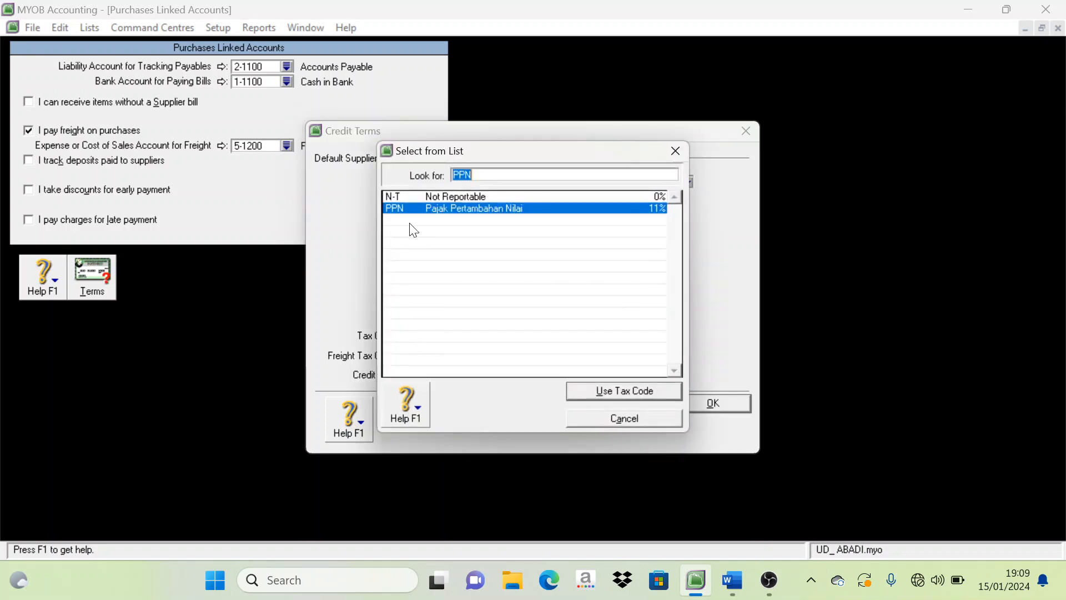
pyautogui.click(404, 197)
pyautogui.click(598, 390)
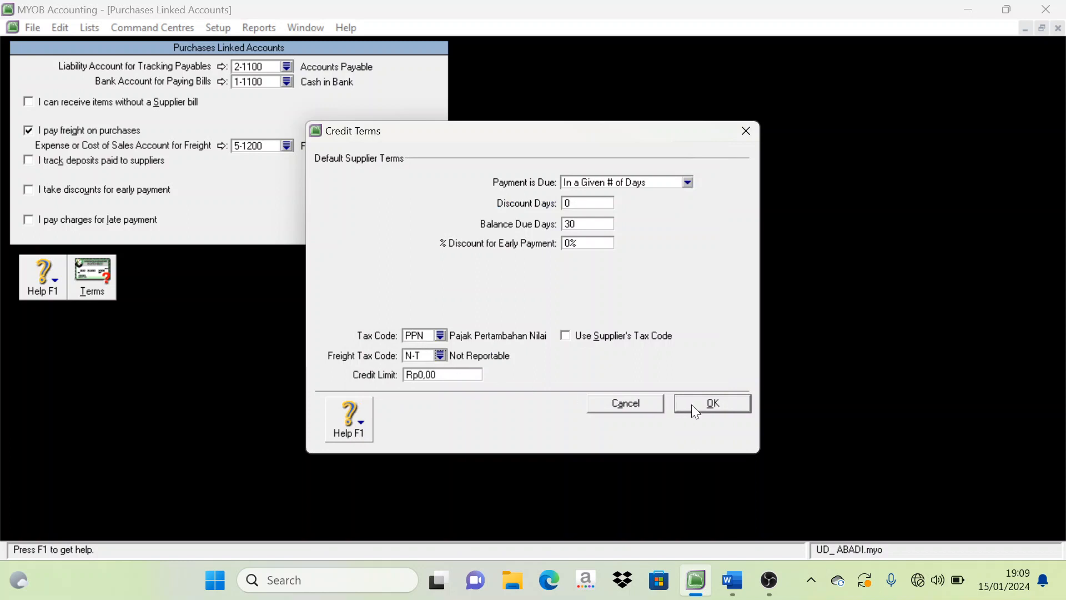
pyautogui.click(712, 403)
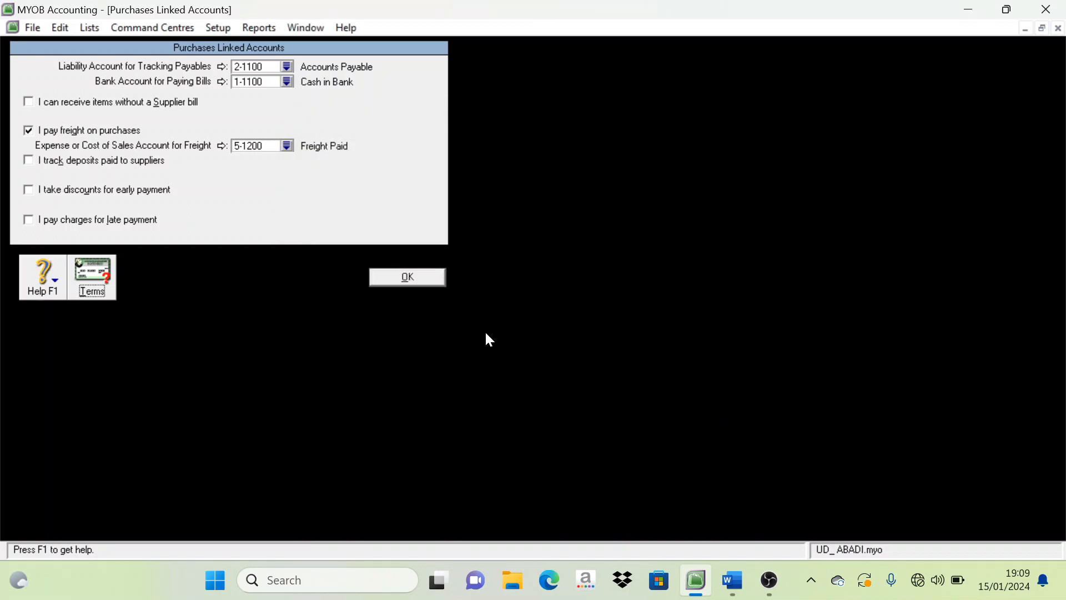
pyautogui.click(433, 280)
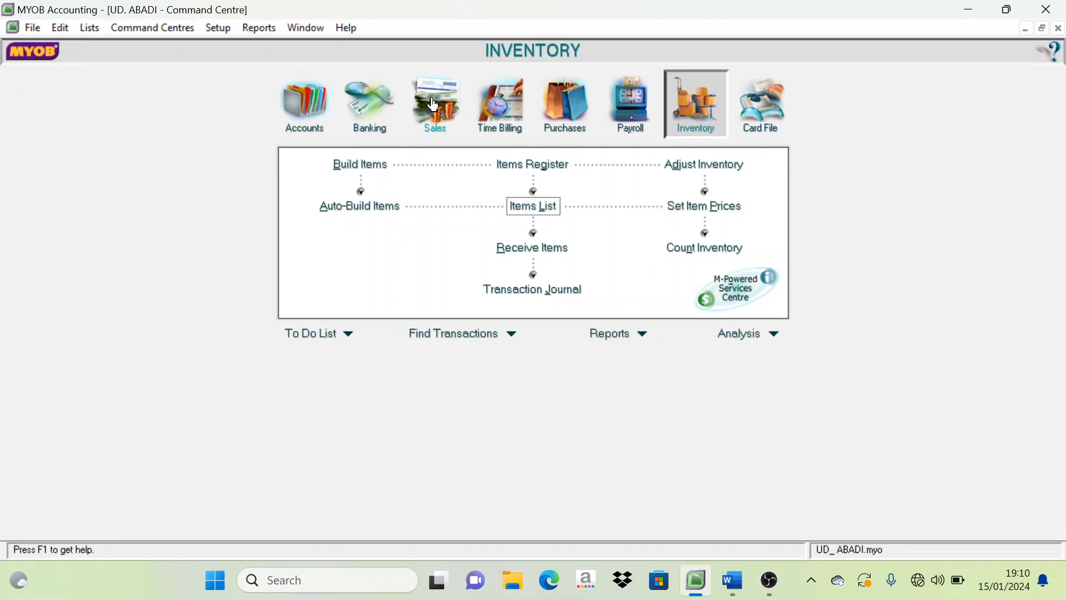
# Step: Place the accounting window beside the Word document and find the customer and supplier list in section IV
pyautogui.press('super+Left')
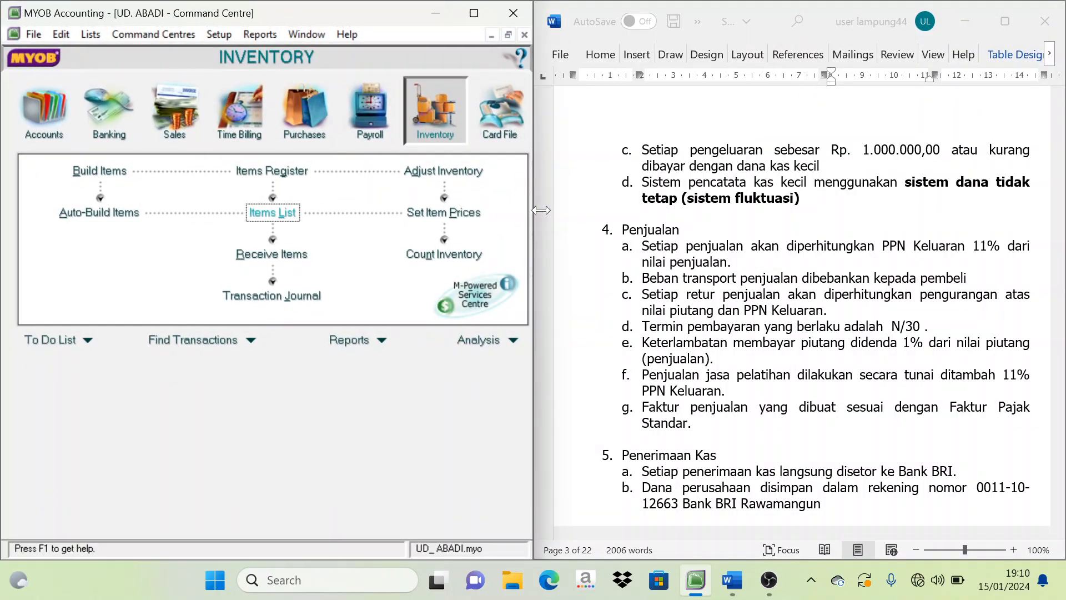
pyautogui.scroll(-7, 944, 327)
pyautogui.scroll(-15, 799, 379)
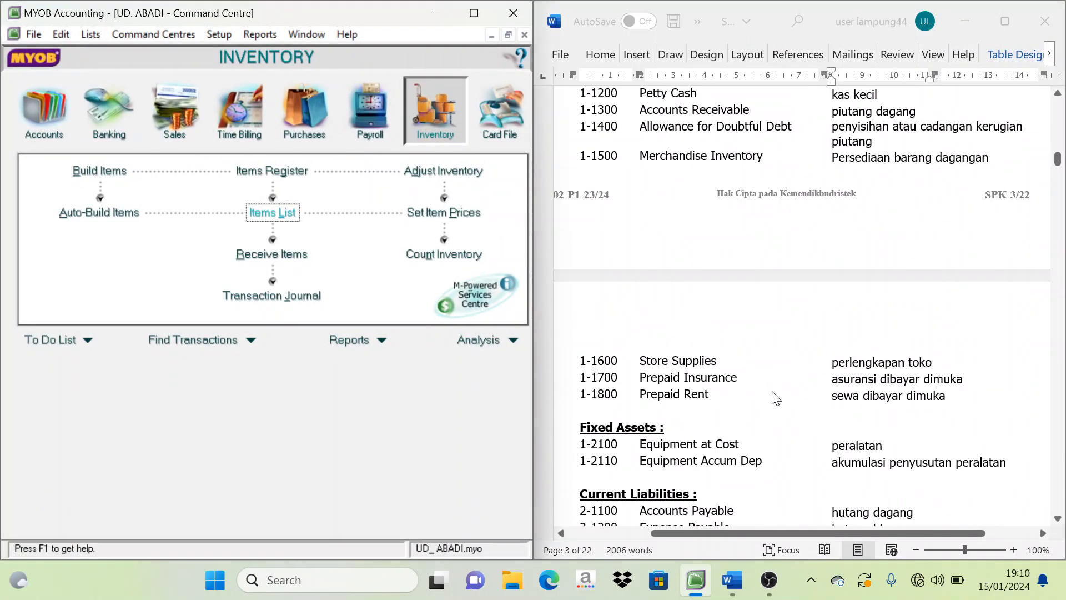
pyautogui.scroll(-20, 776, 400)
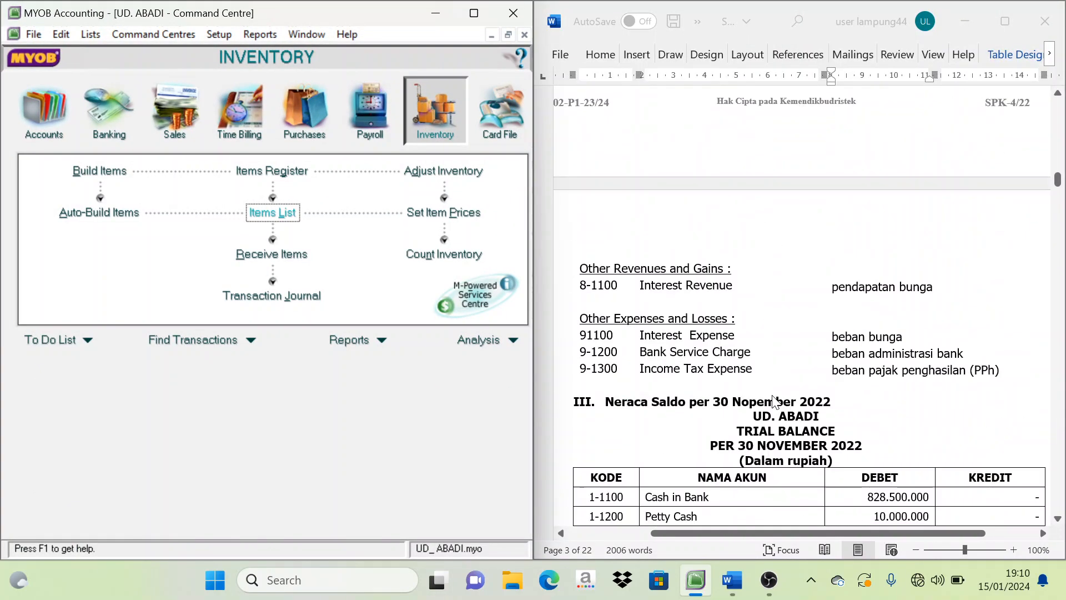
pyautogui.scroll(-5, 780, 405)
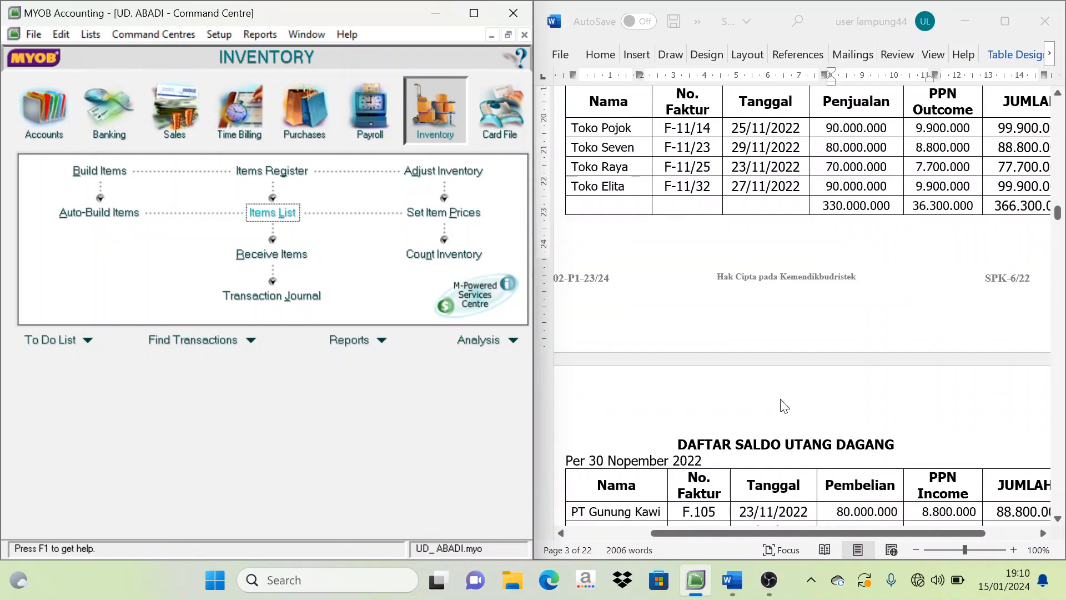
pyautogui.scroll(8, 744, 377)
pyautogui.scroll(4, 693, 251)
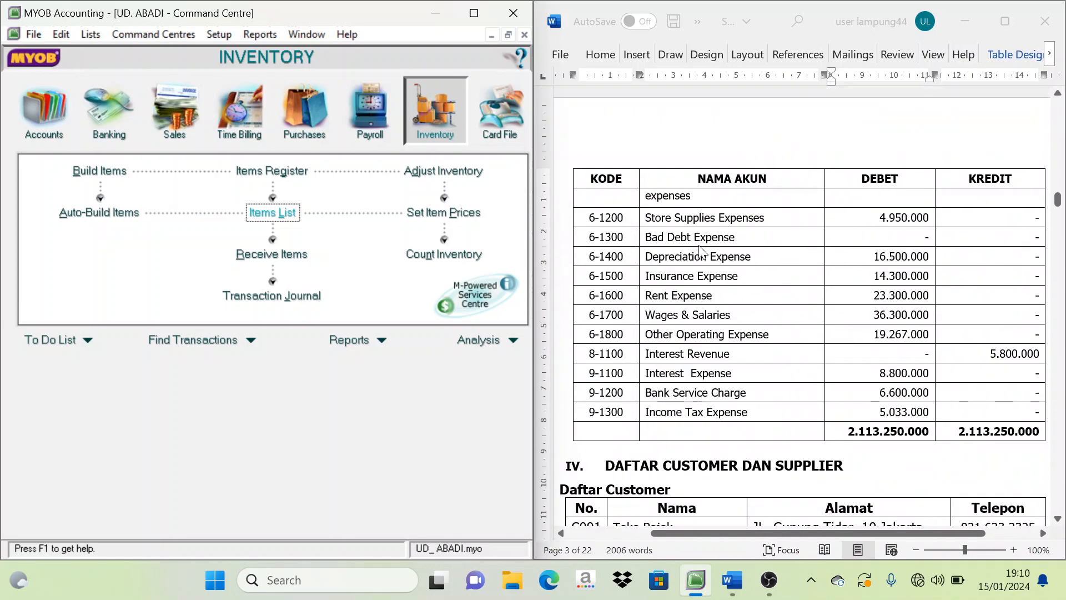
pyautogui.scroll(-1, 848, 323)
pyautogui.scroll(-1, 847, 324)
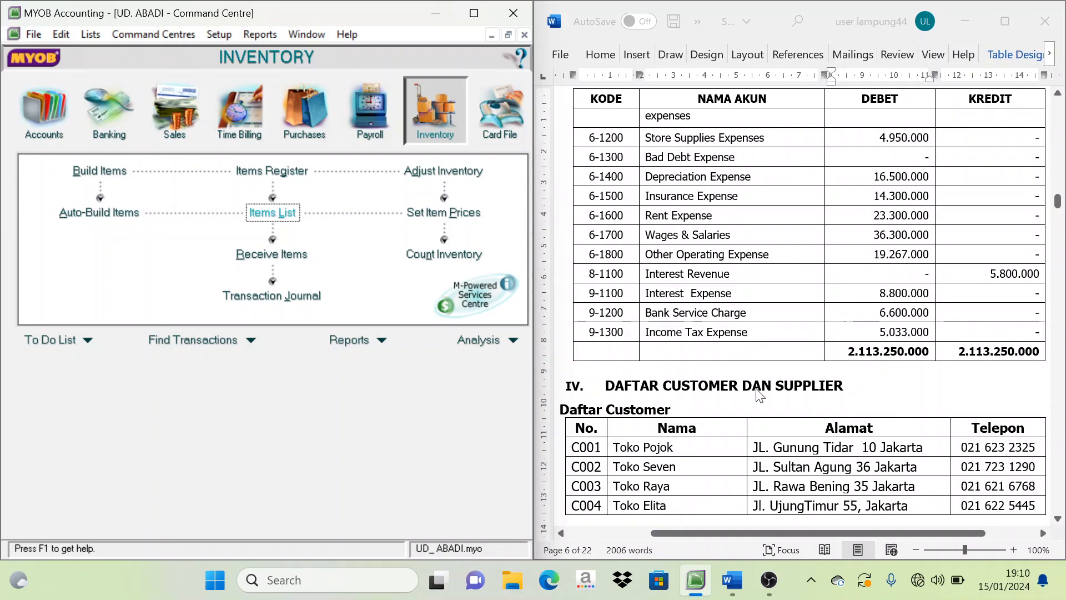
pyautogui.scroll(-5, 717, 400)
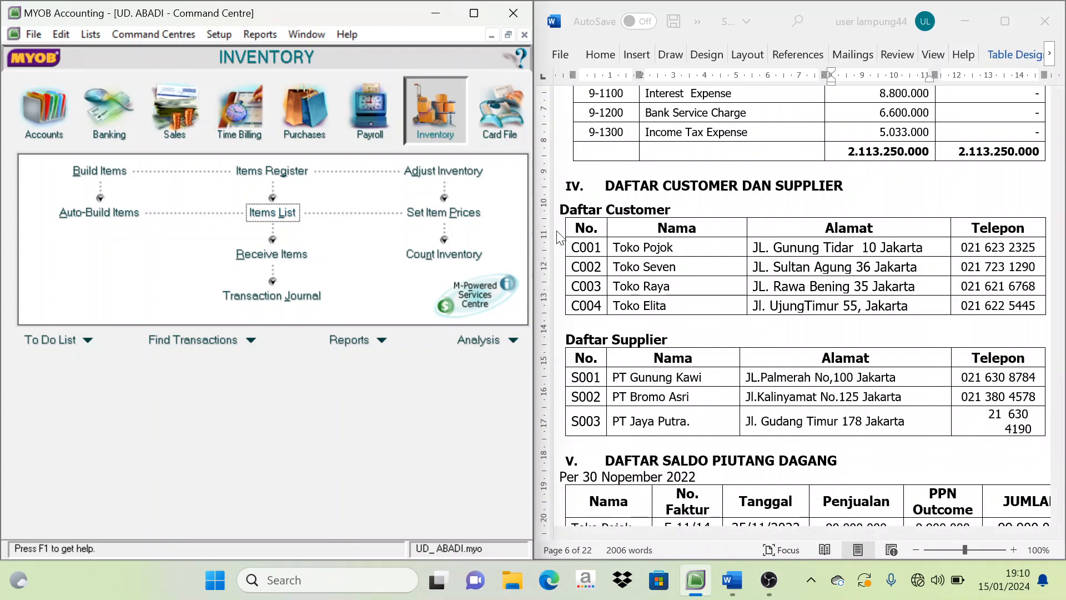
# Step: Create a new customer card from the Cards List and name it Toko Pojok, copied from the Word document's customer table
pyautogui.click(497, 128)
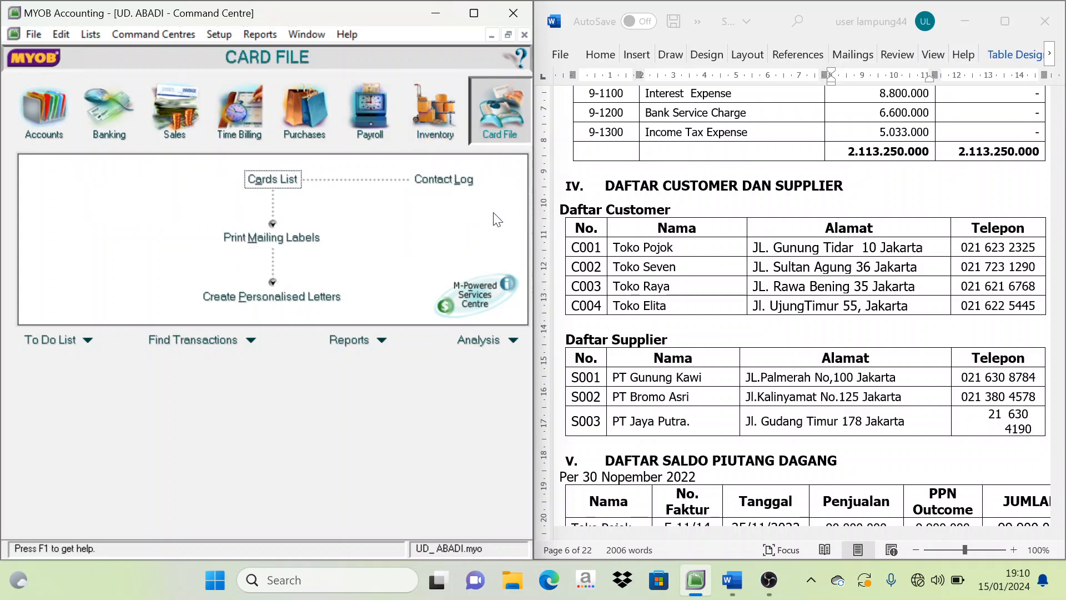
pyautogui.click(269, 183)
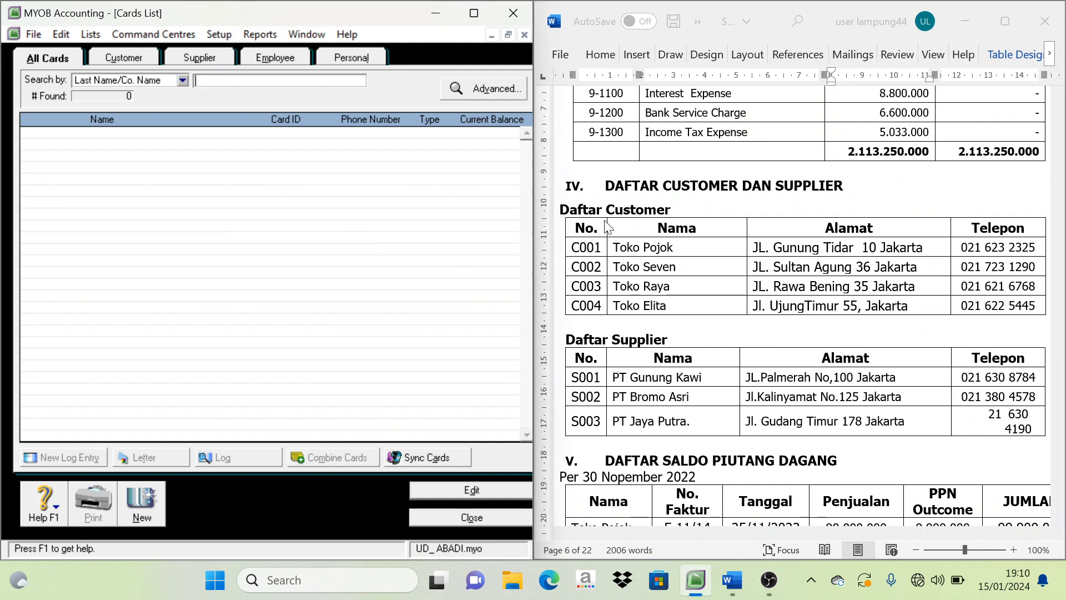
pyautogui.click(124, 57)
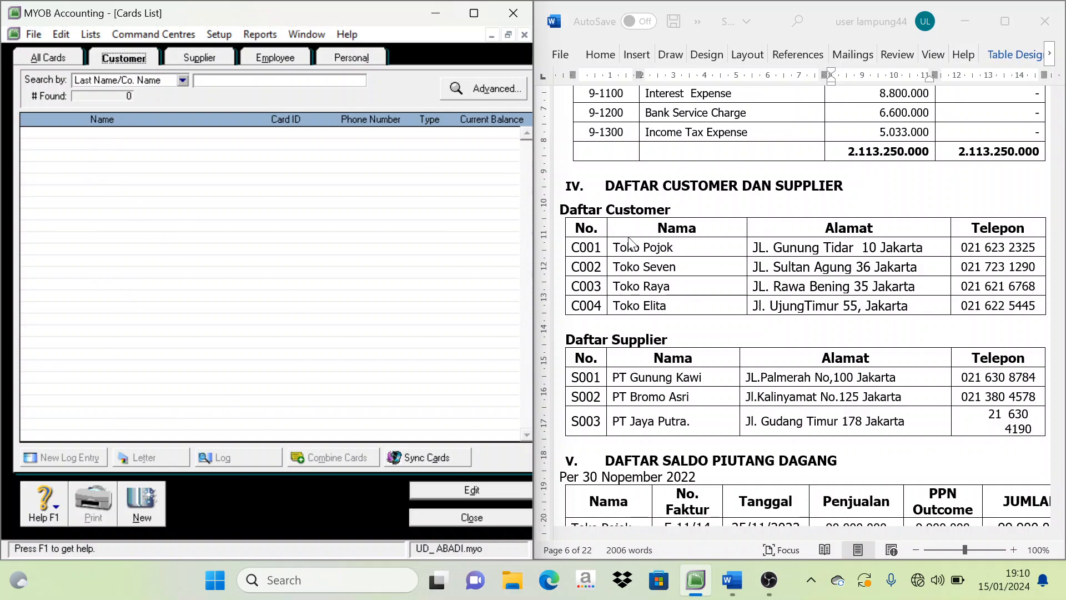
pyautogui.click(149, 502)
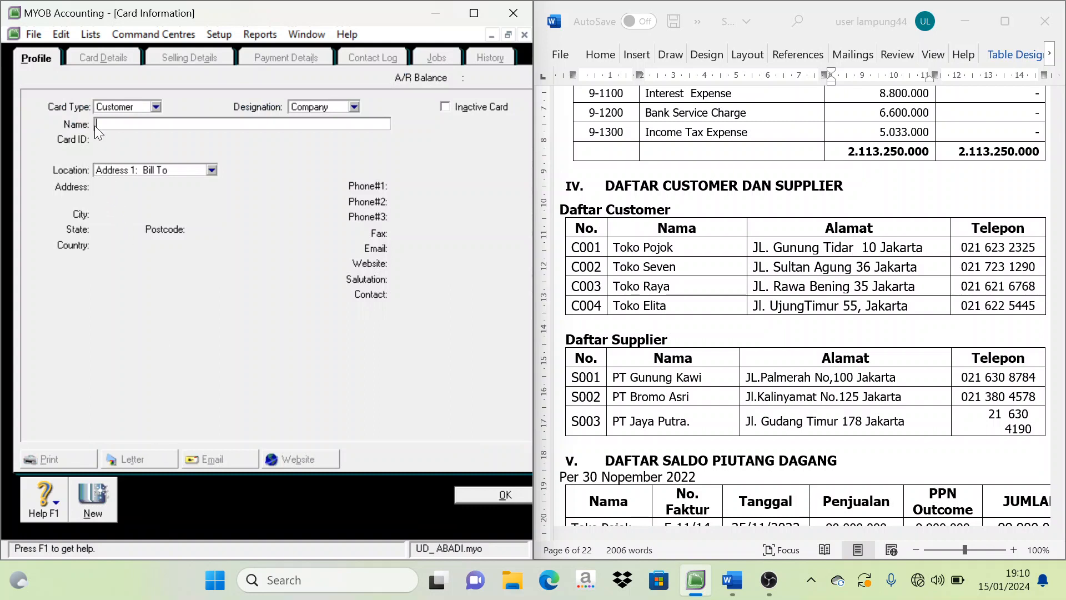
pyautogui.moveTo(673, 249); pyautogui.dragTo(613, 248)
pyautogui.hotkey('ctrl', 'c')
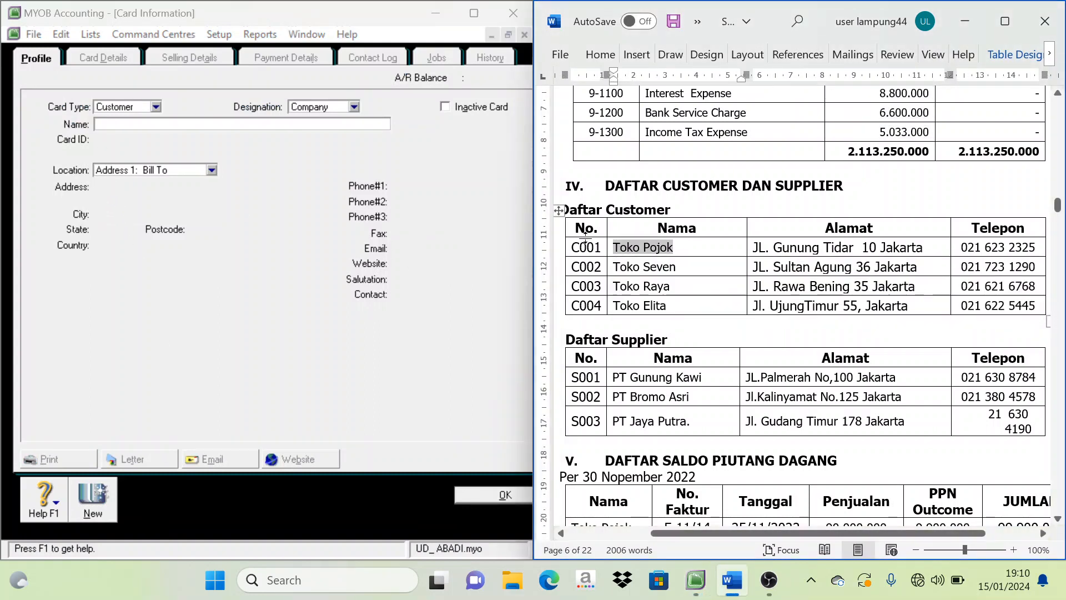
pyautogui.click(398, 217)
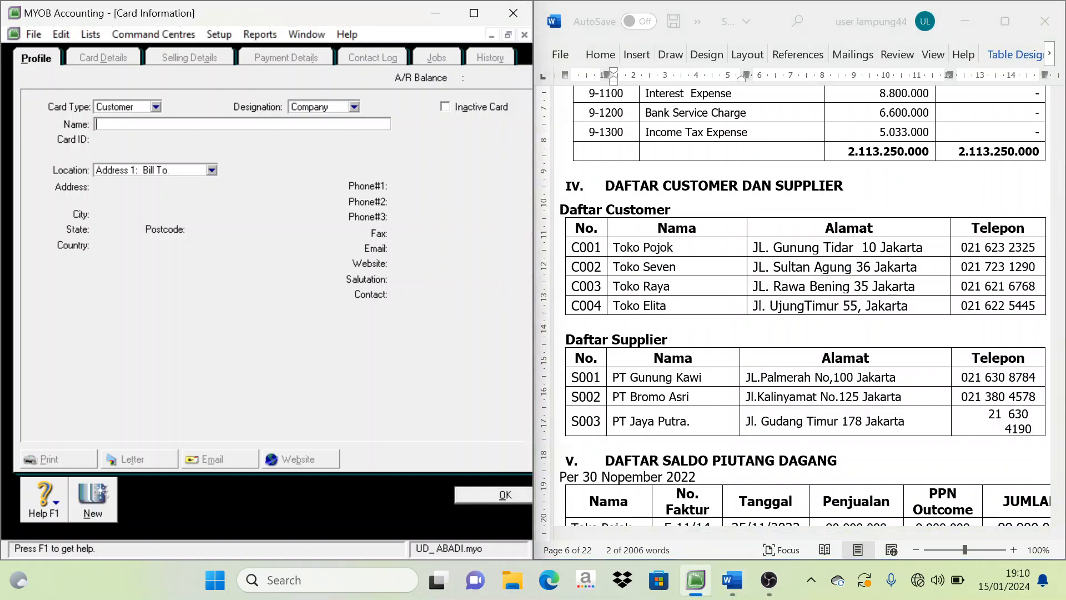
pyautogui.hotkey('ctrl', 'v')
pyautogui.press('Tab')
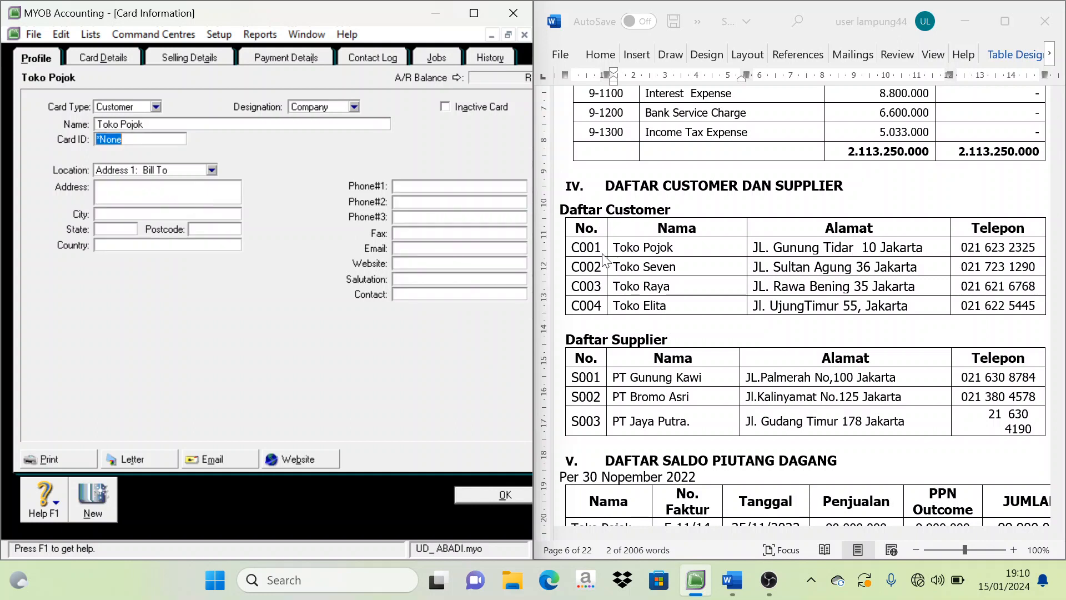
# Step: Replace Toko Pojok's default card ID with the customer number copied from the Word document's customer table
pyautogui.moveTo(612, 247); pyautogui.dragTo(673, 247)
pyautogui.doubleClick(586, 247)
pyautogui.hotkey('ctrl', 'c')
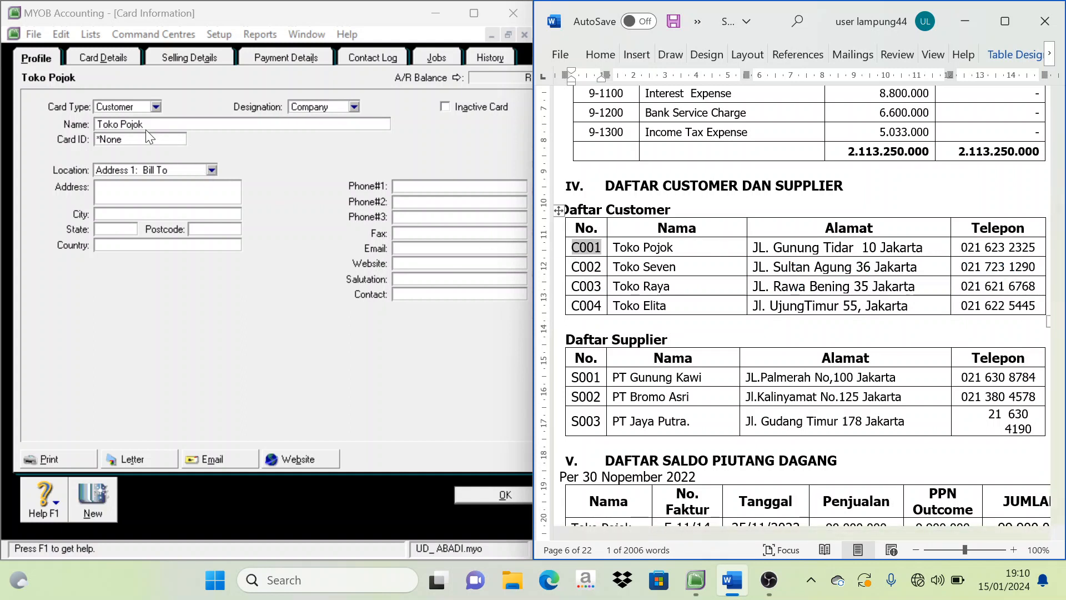
pyautogui.moveTo(133, 139); pyautogui.dragTo(95, 139)
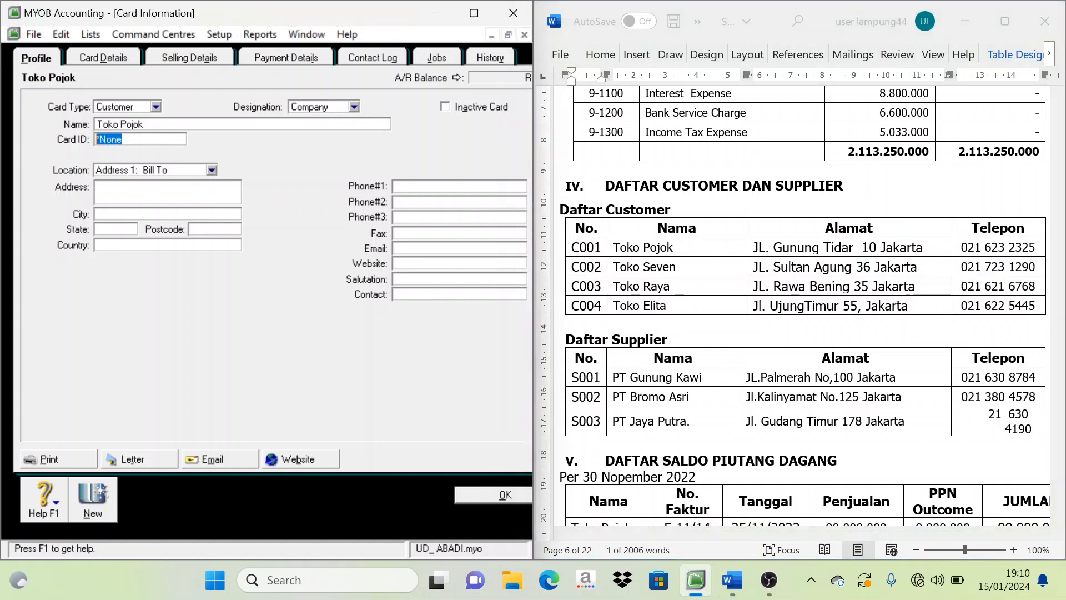
pyautogui.hotkey('ctrl', 'v')
pyautogui.press('Tab')
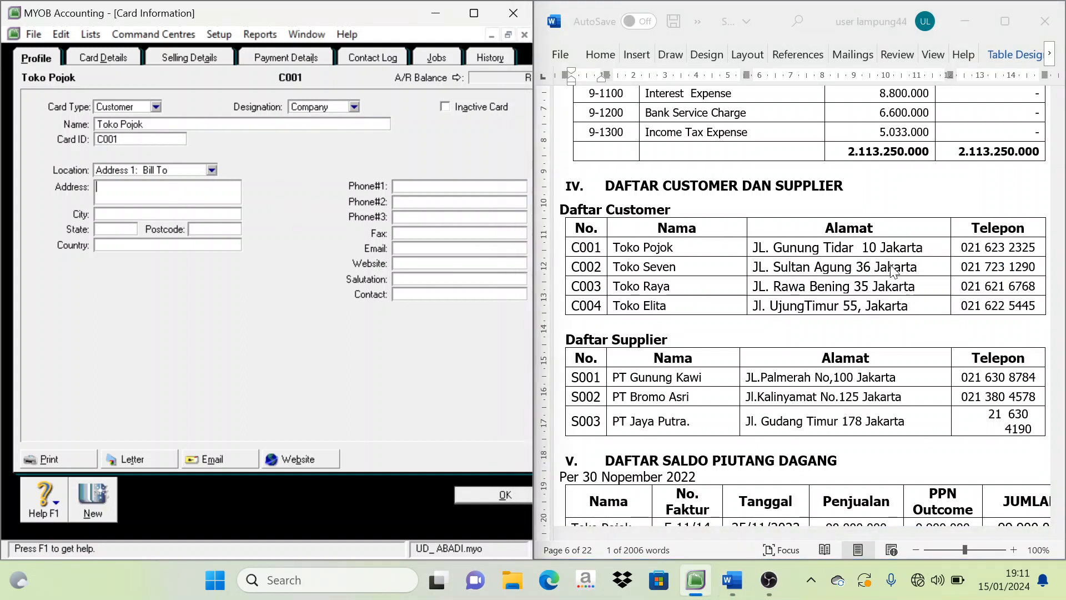
# Step: Copy Toko Pojok's street address from the Word document into the card, and fill in the city, state and country
pyautogui.moveTo(753, 250)
pyautogui.mouseDown()
pyautogui.moveTo(934, 256)
pyautogui.moveTo(754, 249)
pyautogui.mouseUp()
pyautogui.hotkey('ctrl', 'c')
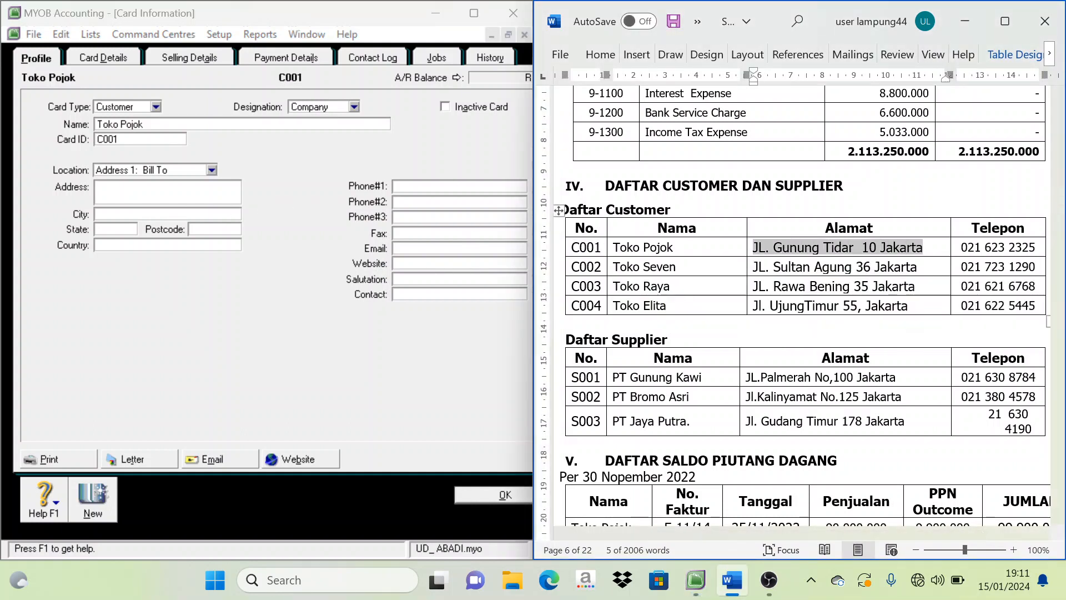
pyautogui.hotkey('alt', 'Tab')
pyautogui.hotkey('ctrl', 'v')
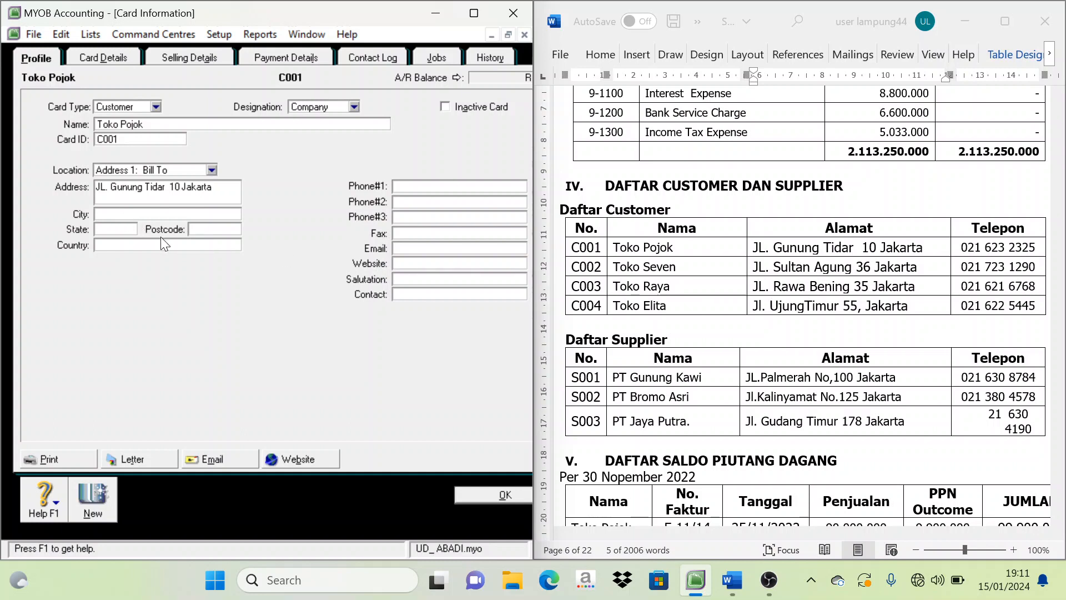
pyautogui.write('Jakarta')
pyautogui.press('Tab')
pyautogui.write('DKI Jakarta')
pyautogui.click(133, 245)
pyautogui.write('Indonesia')
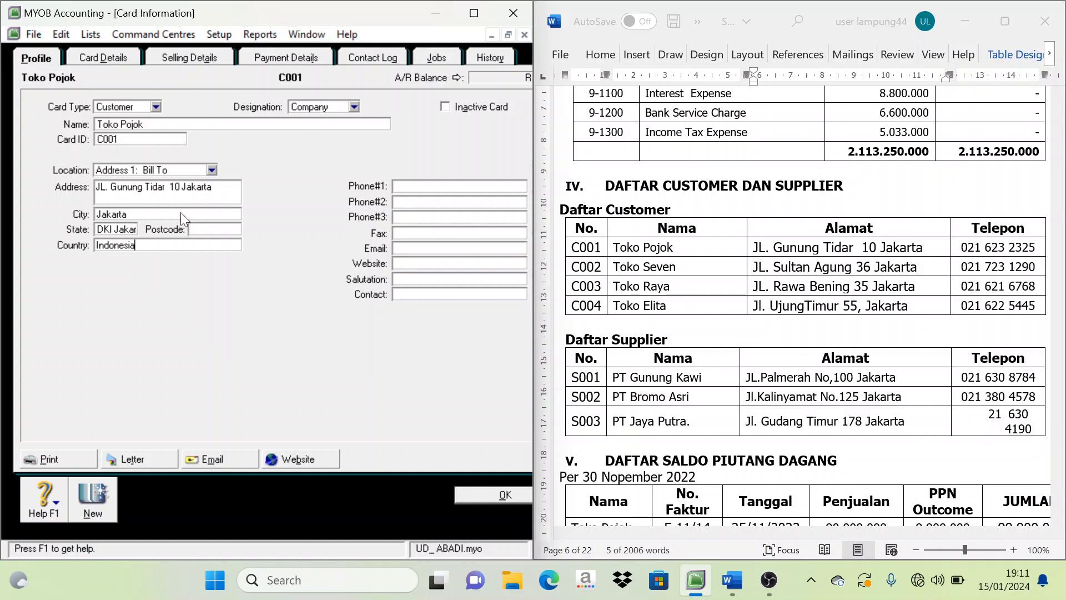
# Step: Copy Toko Pojok's telephone number from the Word document into the card's first phone field
pyautogui.click(408, 185)
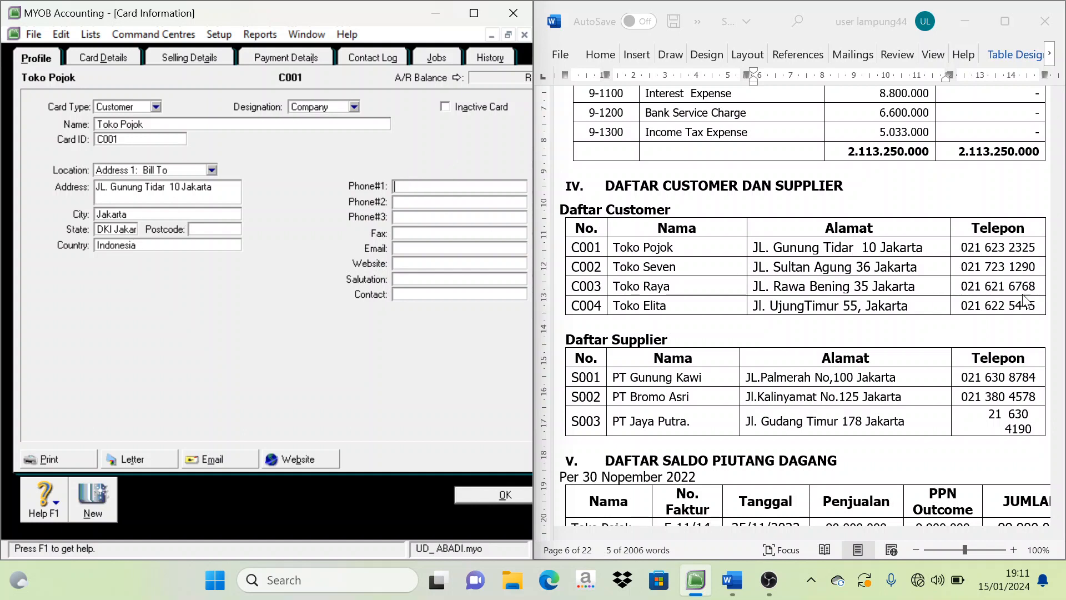
pyautogui.click(1024, 254)
pyautogui.click(1023, 251)
pyautogui.click(963, 251)
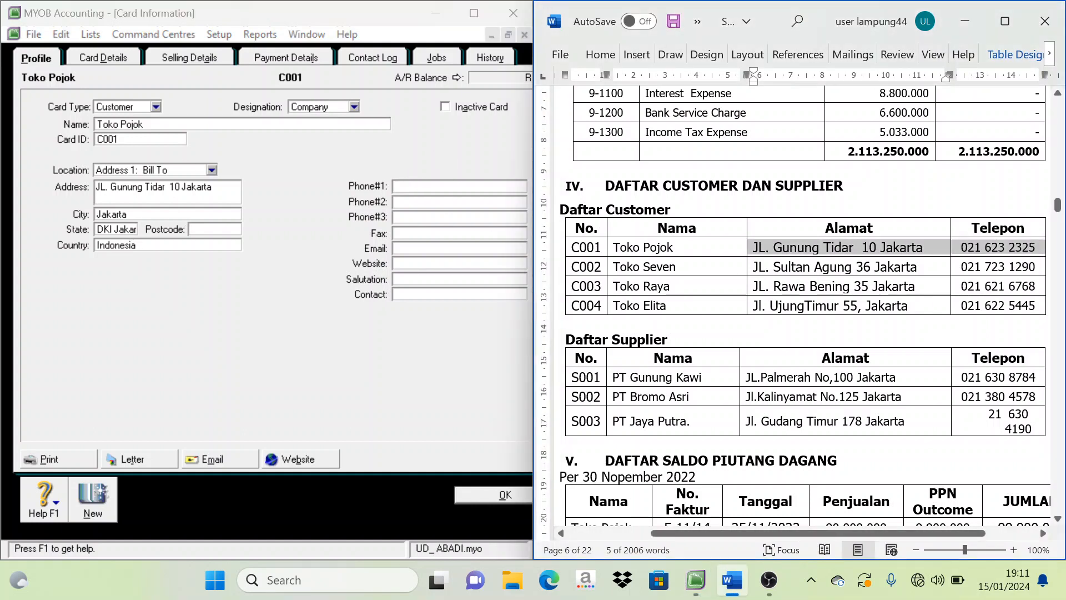
pyautogui.hotkey('ctrl', 'c')
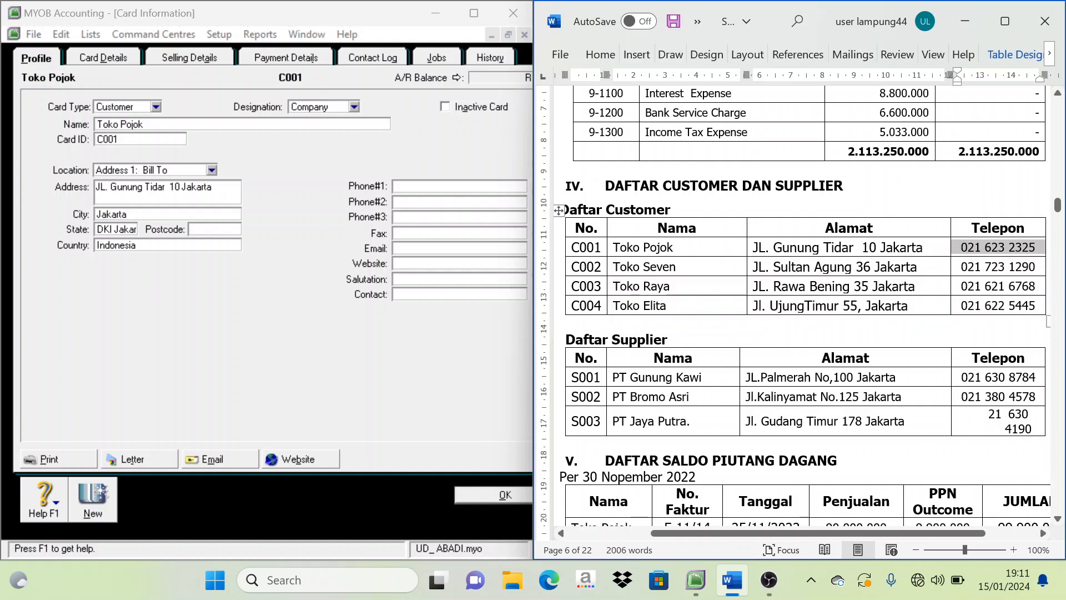
pyautogui.hotkey('alt', 'Tab')
pyautogui.hotkey('ctrl', 'v')
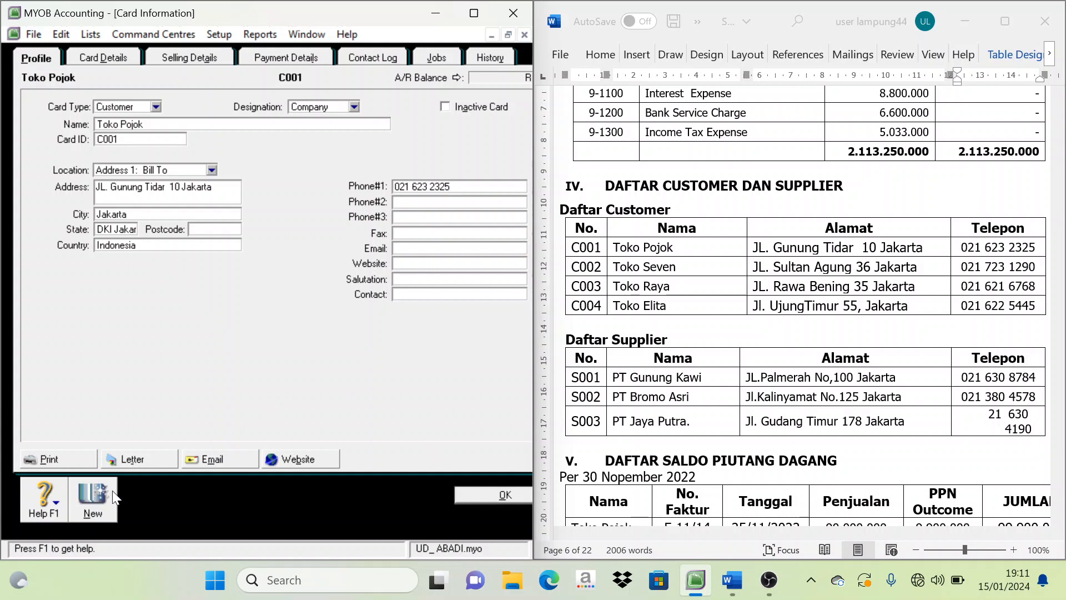
# Step: Create a new customer card named Toko Seven, copying the name from the Daftar Customer table
pyautogui.click(93, 499)
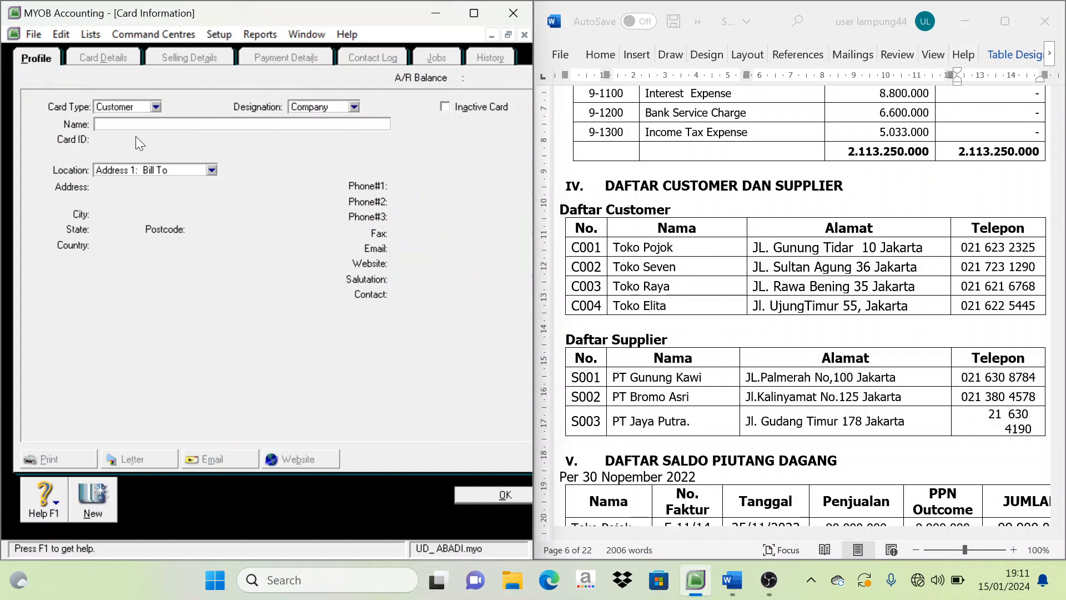
pyautogui.click(652, 270)
pyautogui.moveTo(651, 270); pyautogui.dragTo(620, 275)
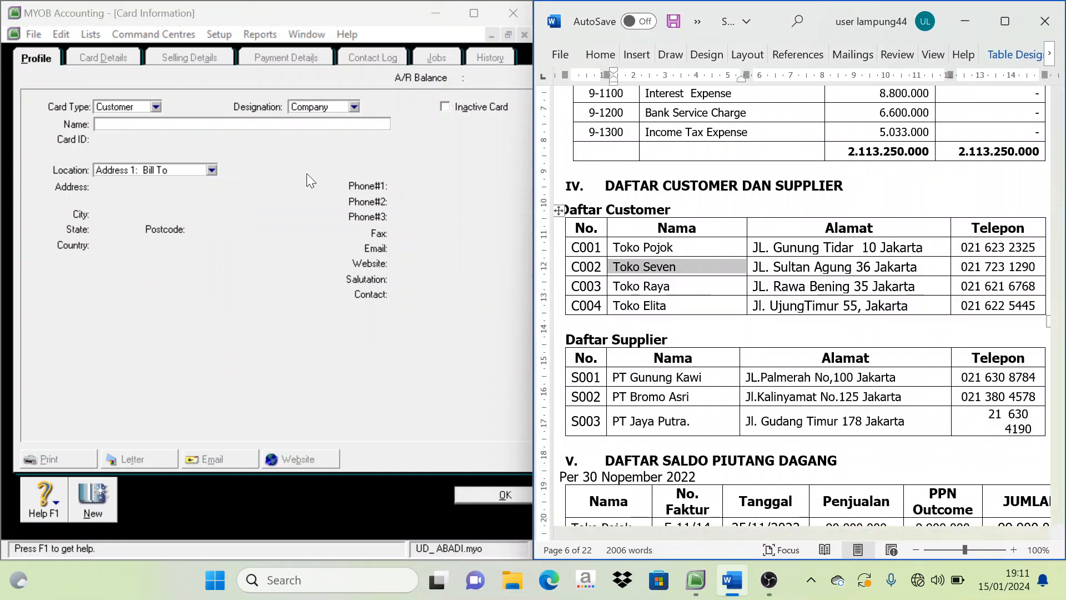
pyautogui.click(155, 128)
pyautogui.hotkey('ctrl', 'v')
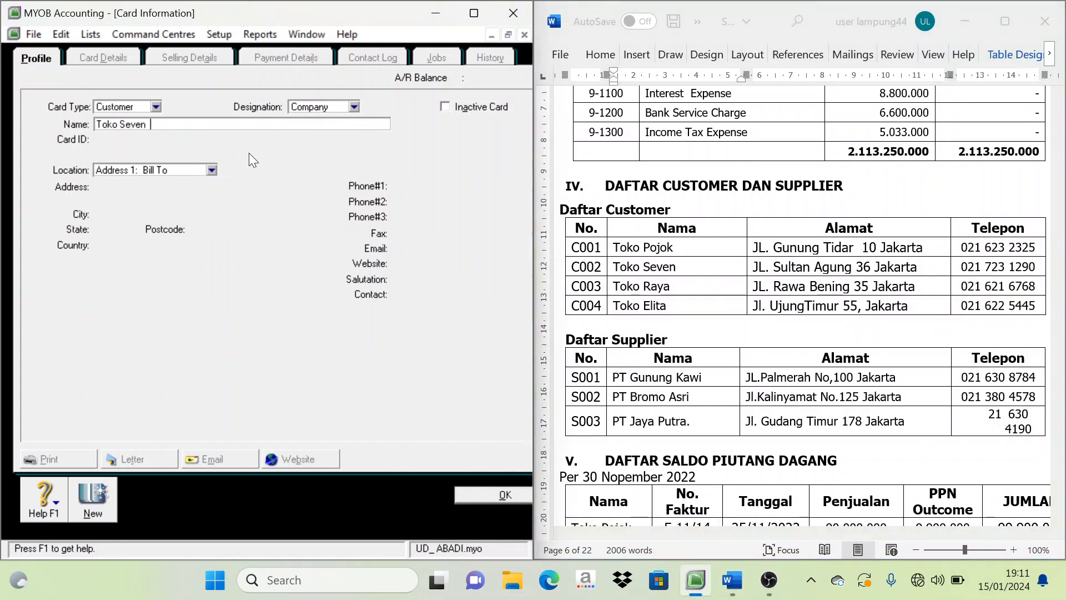
pyautogui.press('Tab')
# Step: Fill in Toko Seven's card ID with its customer number from the Daftar Customer table
pyautogui.doubleClick(582, 270)
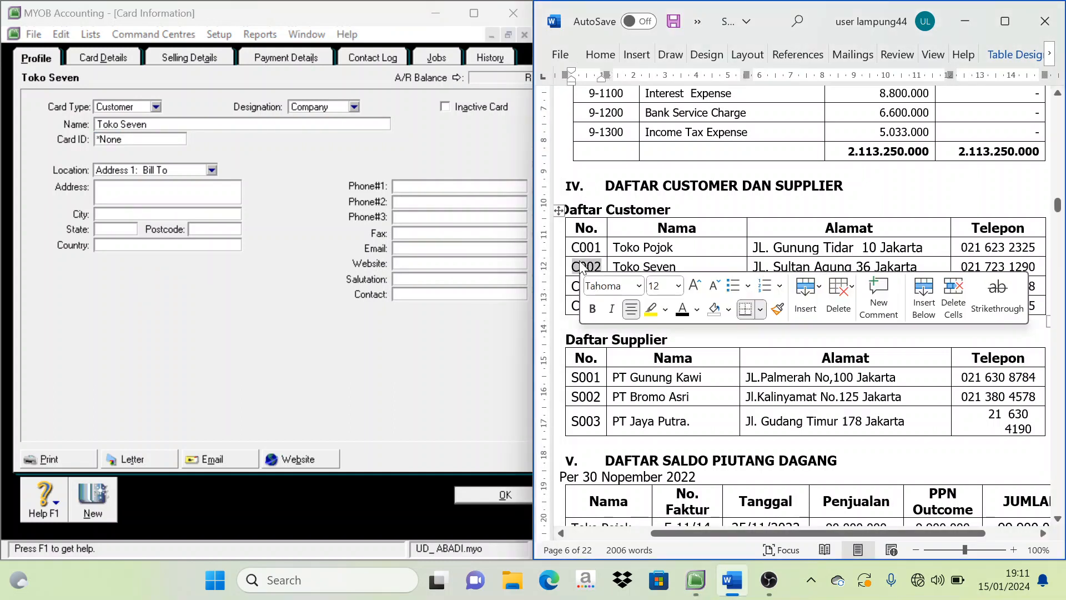
pyautogui.hotkey('ctrl', 'c')
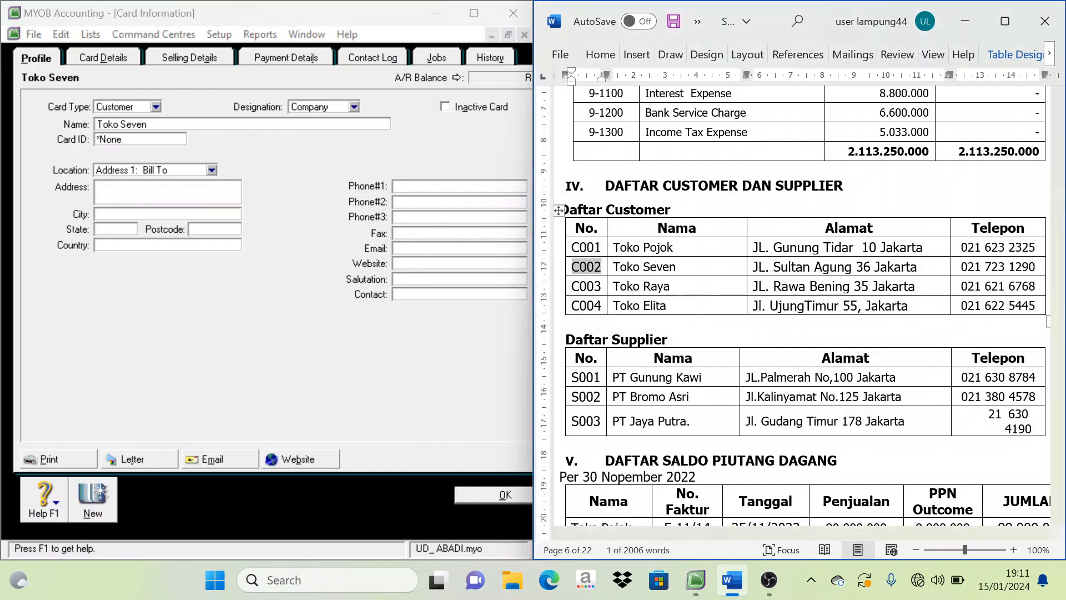
pyautogui.click(121, 139)
pyautogui.moveTo(122, 140); pyautogui.dragTo(96, 139)
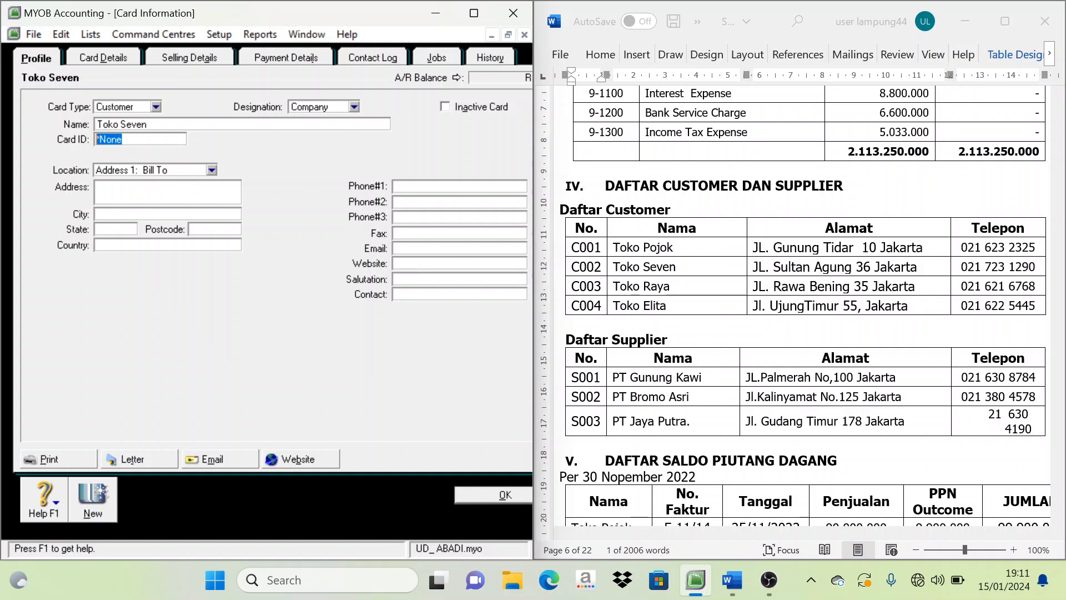
pyautogui.click(135, 203)
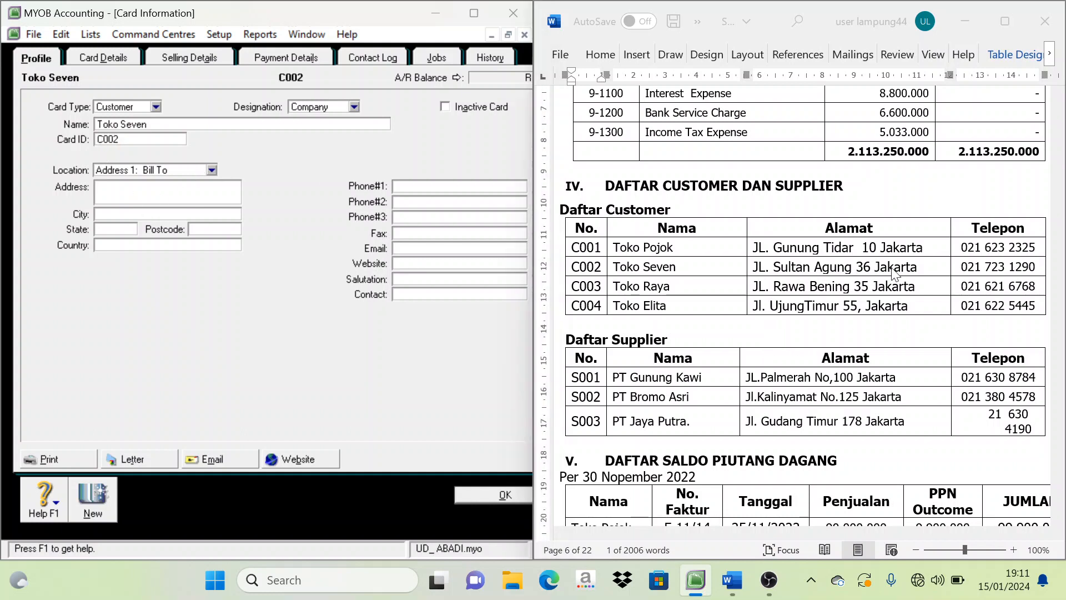
# Step: Copy Toko Seven's address from the customer table into its card and set the city to Jakarta
pyautogui.moveTo(915, 269); pyautogui.dragTo(755, 280)
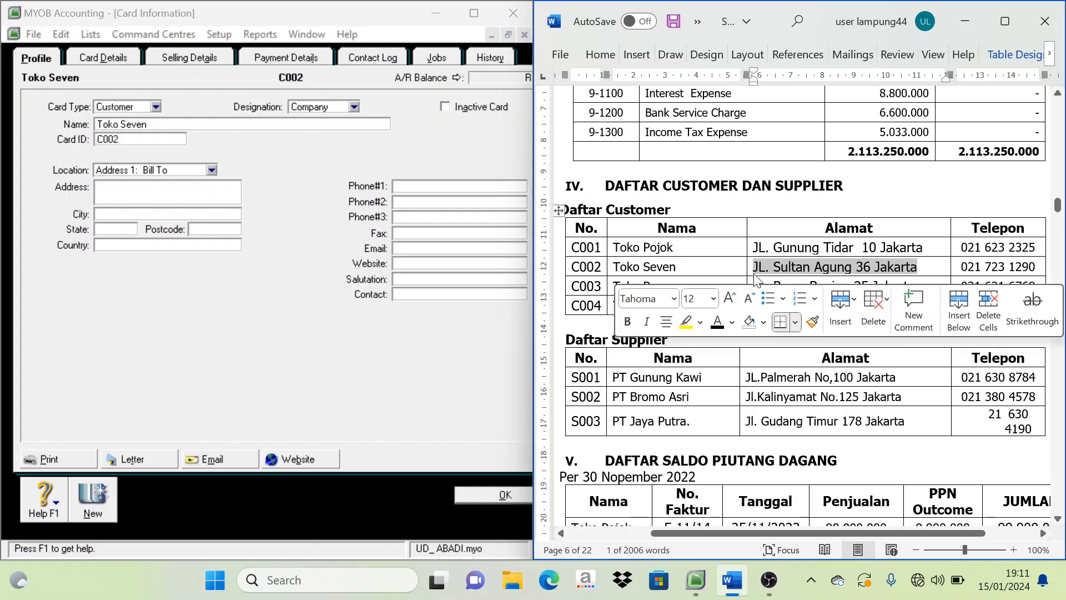
pyautogui.click(137, 200)
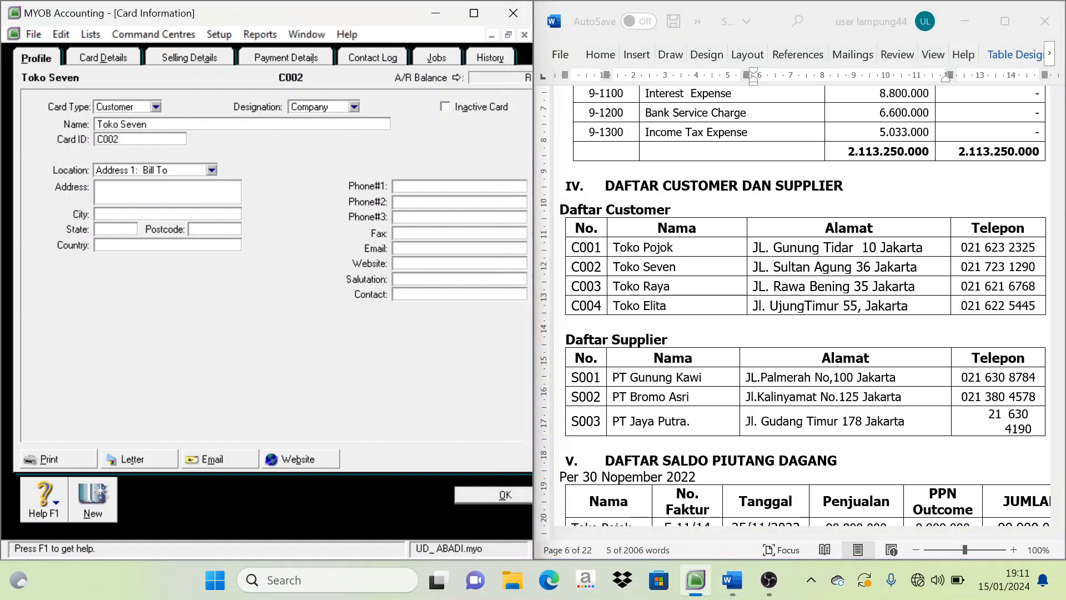
pyautogui.hotkey('ctrl', 'v')
pyautogui.write('Jakarta')
pyautogui.press('Tab')
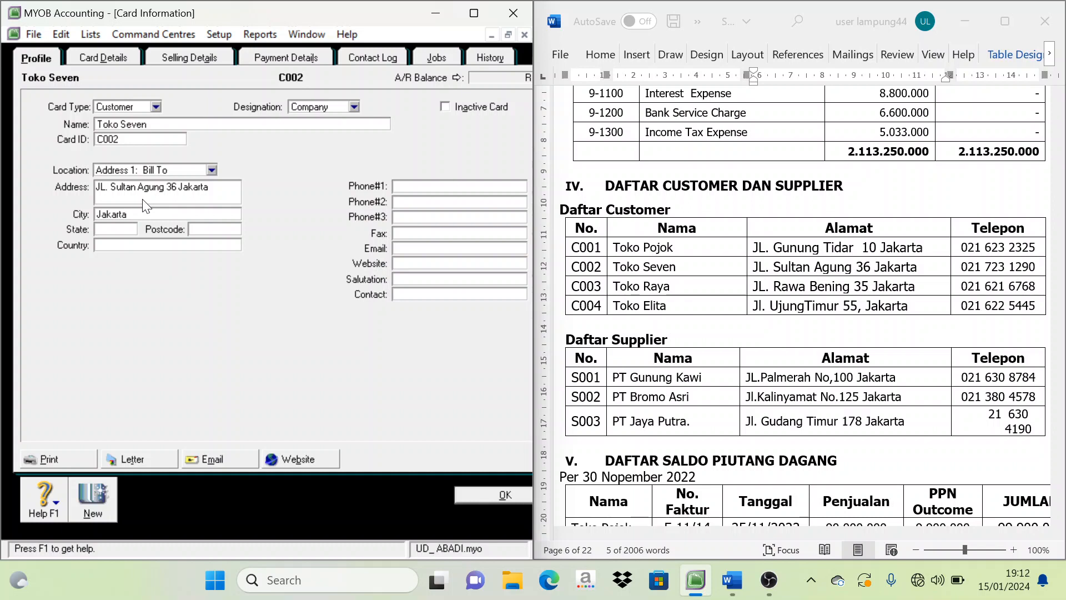
# Step: Set Toko Seven's state to DKI Jakarta and its country to iNDONESIA
pyautogui.write('DK')
pyautogui.write('I Jakarta')
pyautogui.press('Tab')
pyautogui.press('Tab')
pyautogui.press('capslock')
pyautogui.write('i')
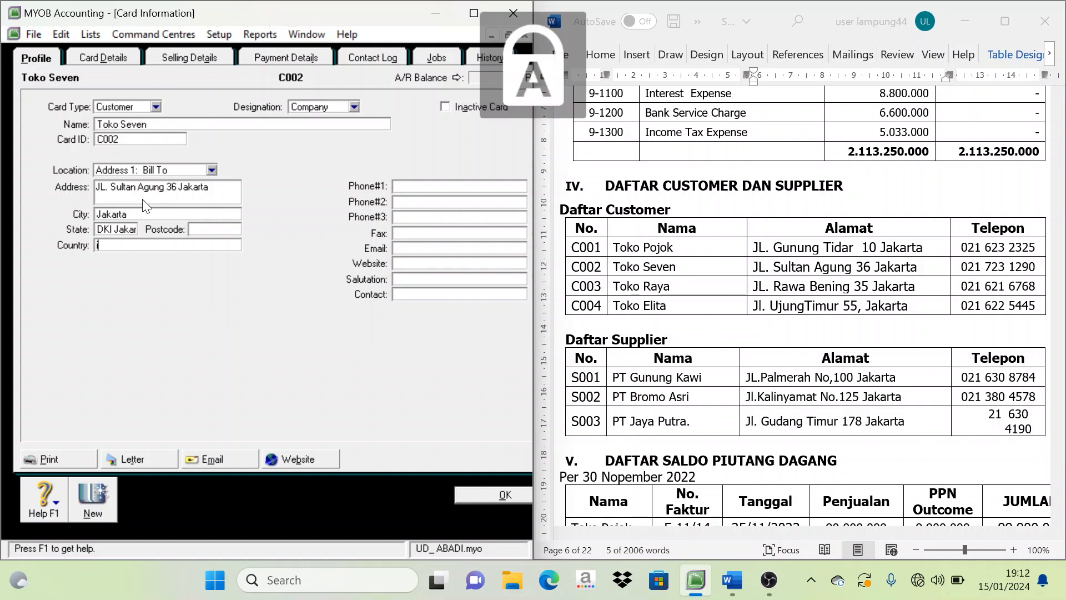
pyautogui.write('NDONESIA')
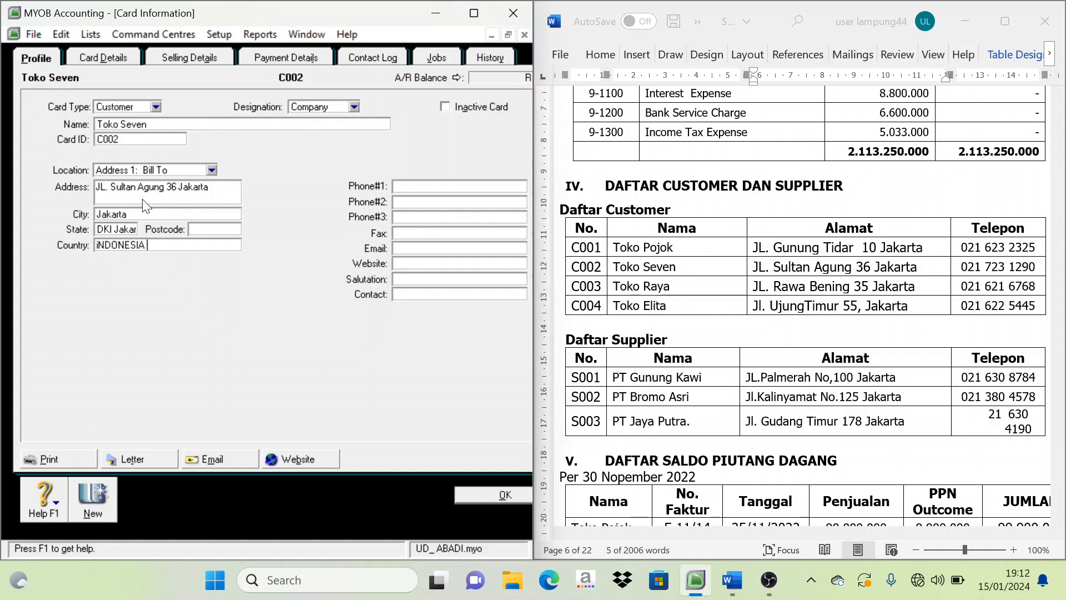
pyautogui.press('capslock')
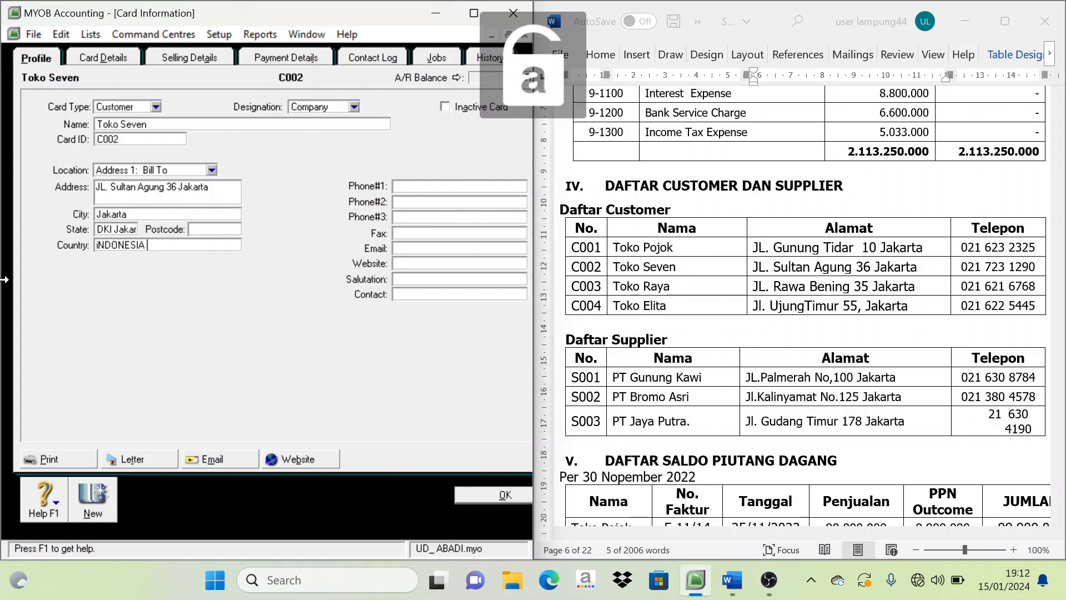
# Step: Create a new customer card named Toko Raya, copying the name from the Daftar Customer table
pyautogui.click(97, 498)
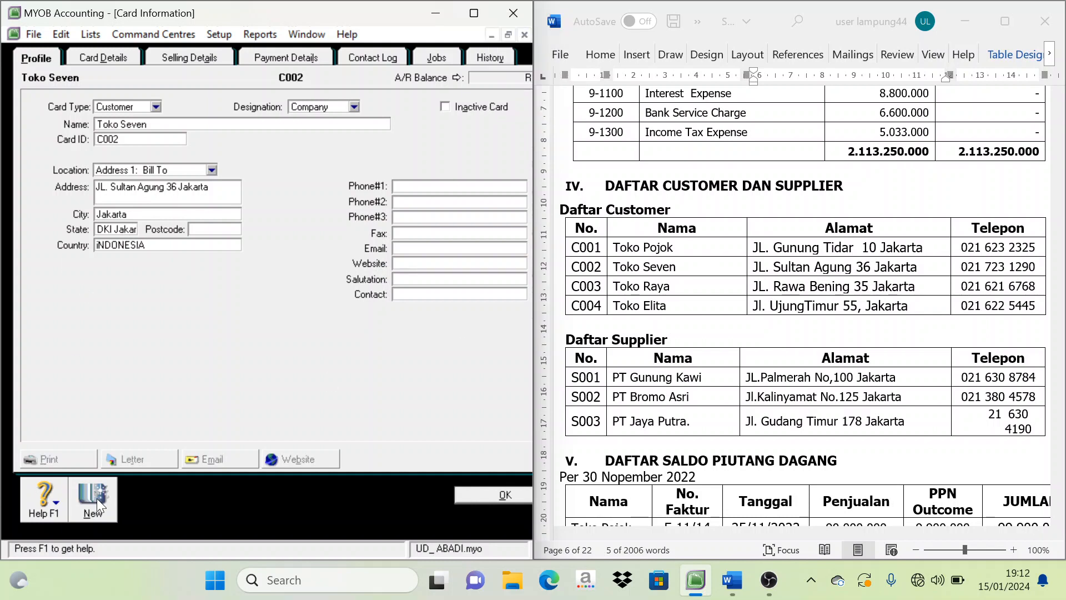
pyautogui.click(669, 287)
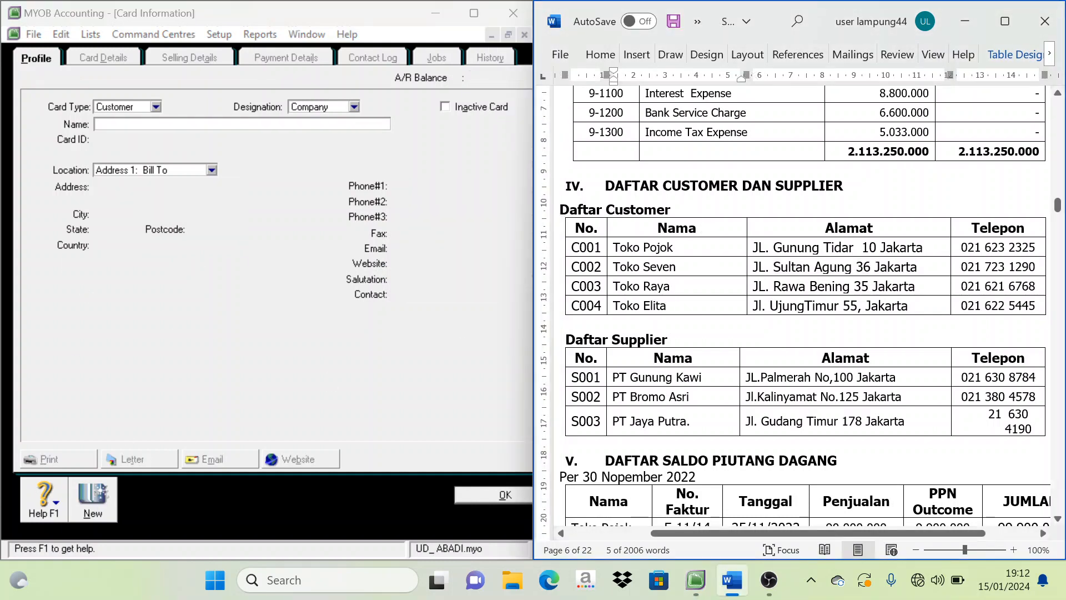
pyautogui.tripleClick(678, 286)
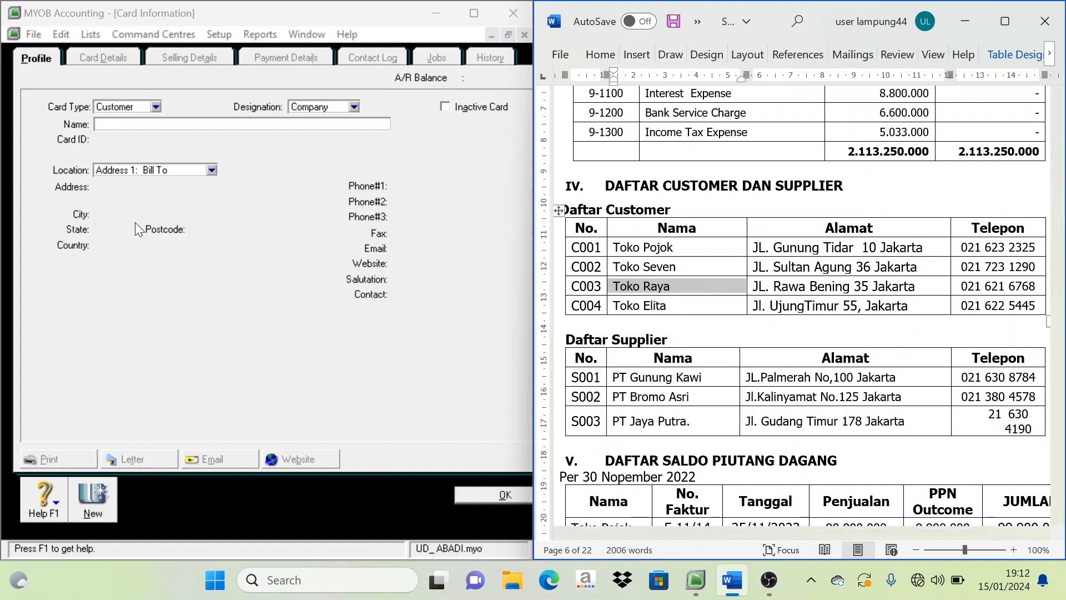
pyautogui.click(160, 126)
pyautogui.hotkey('ctrl', 'v')
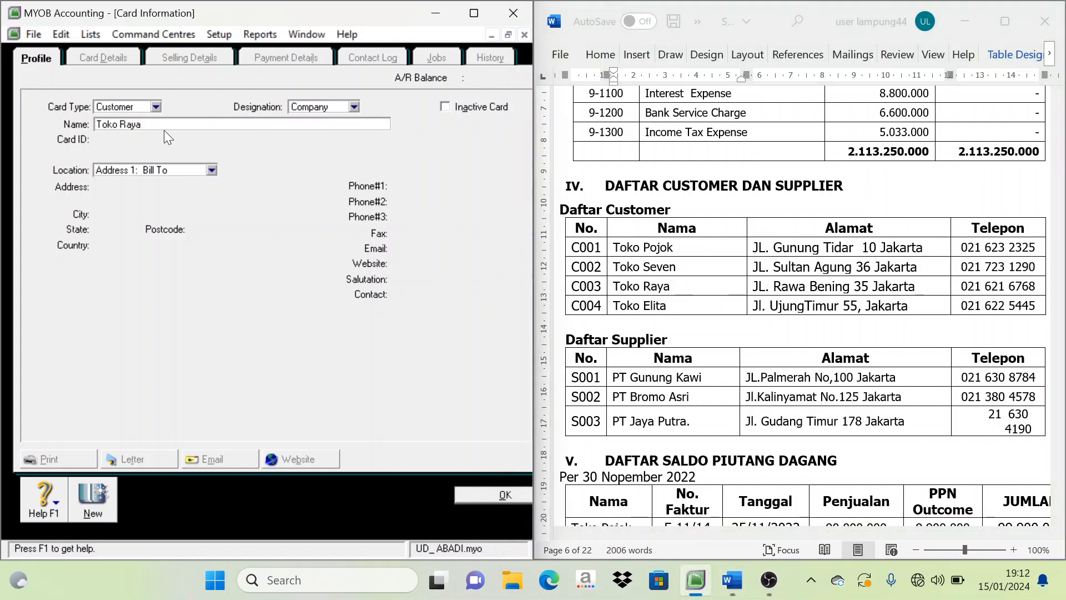
pyautogui.press('Tab')
# Step: Fill in Toko Raya's card ID with its customer number from the Daftar Customer table
pyautogui.doubleClick(586, 286)
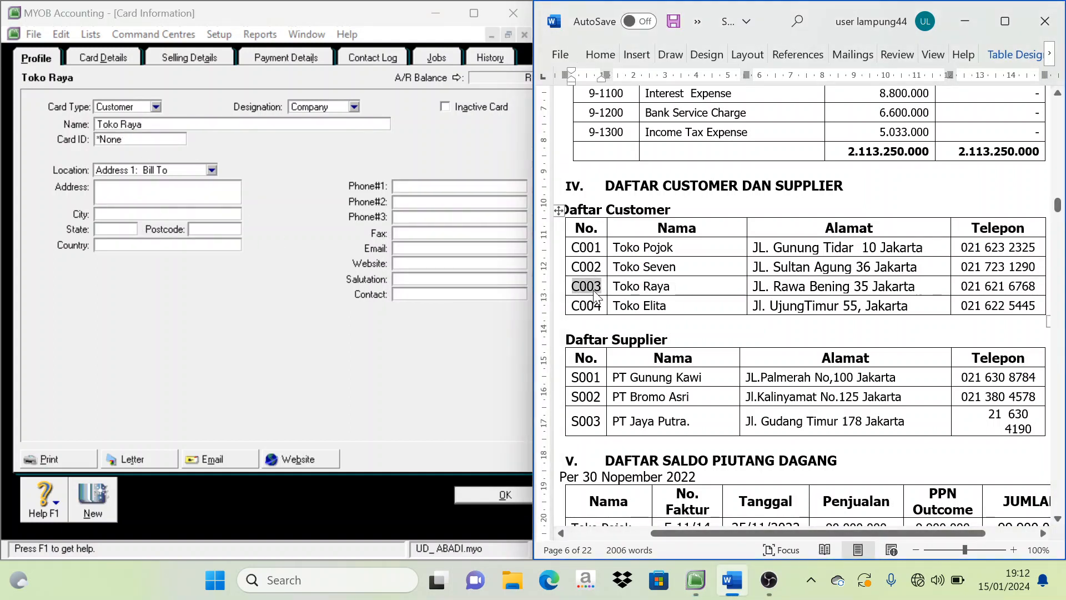
pyautogui.hotkey('ctrl', 'c')
pyautogui.click(155, 144)
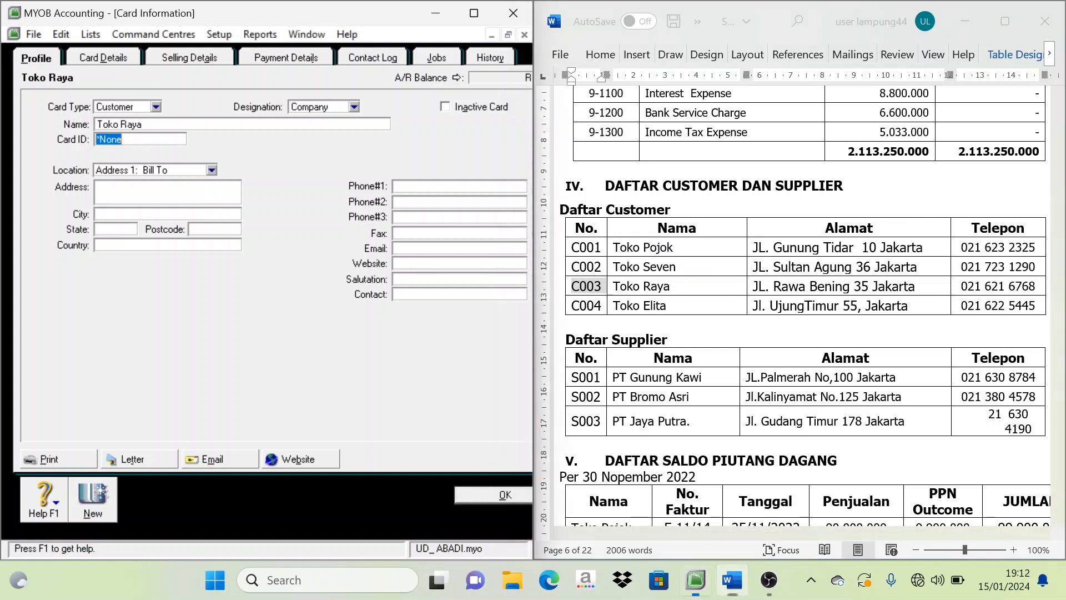
pyautogui.hotkey('ctrl', 'v')
pyautogui.press('Tab')
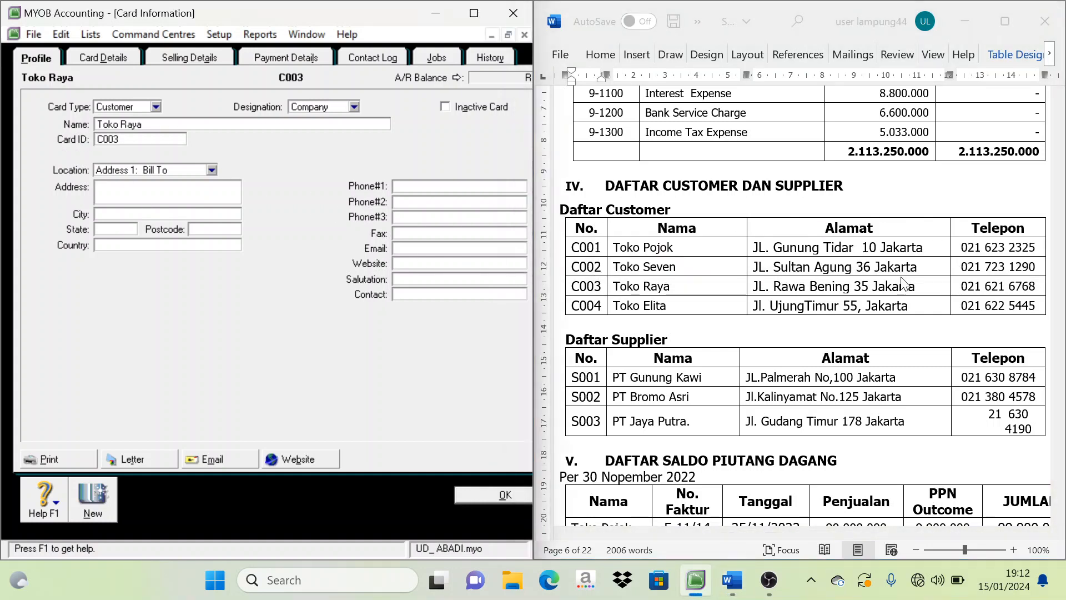
# Step: Copy Toko Raya's address from the customer table into its card and set the city to Jakarta
pyautogui.moveTo(916, 286); pyautogui.dragTo(764, 282)
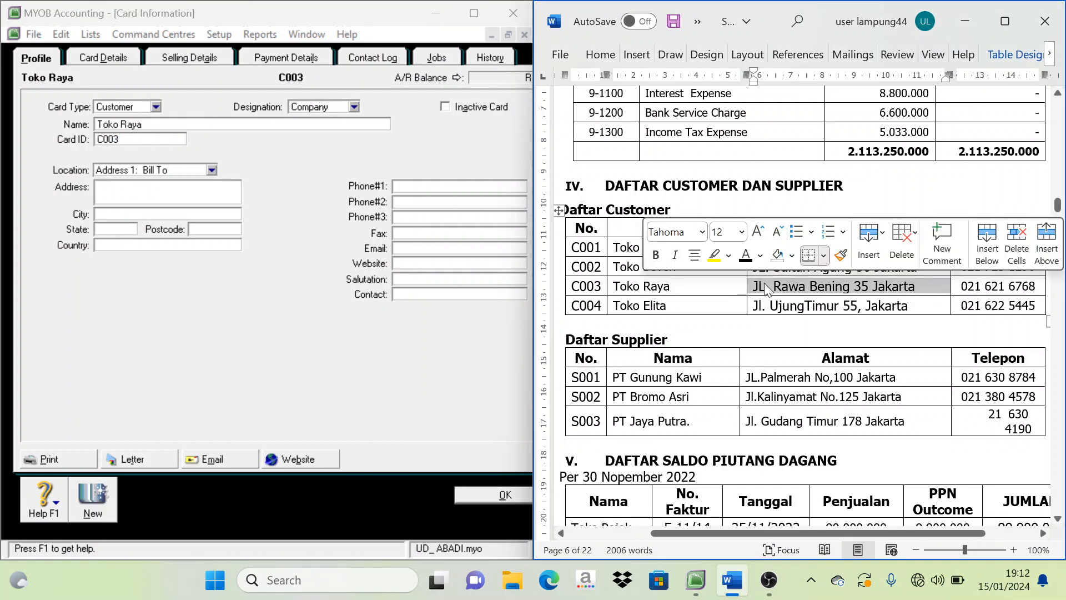
pyautogui.hotkey('ctrl', 'c')
pyautogui.click(136, 194)
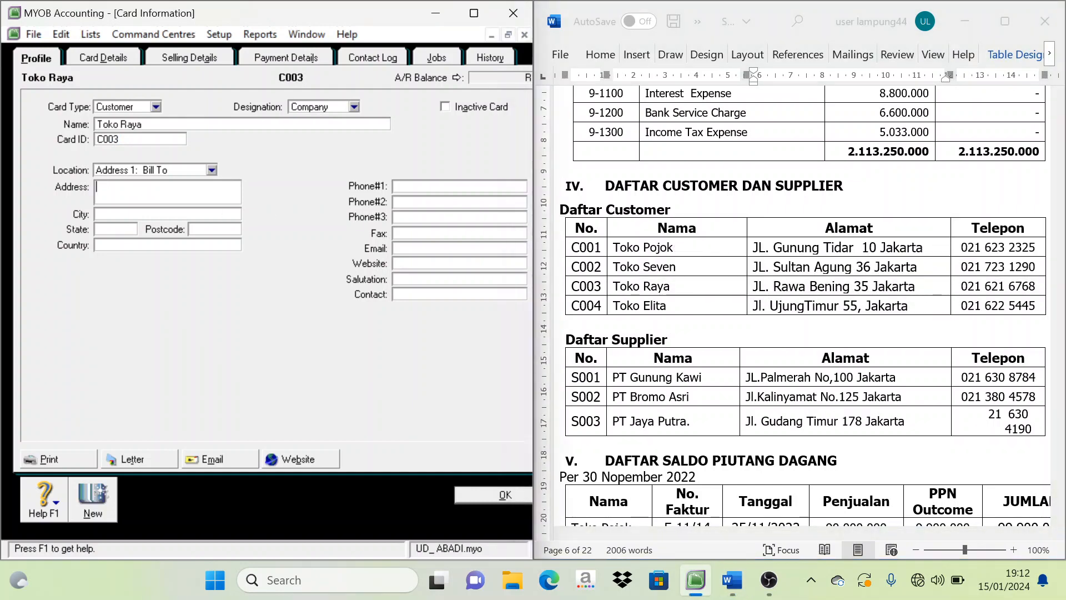
pyautogui.hotkey('ctrl', 'v')
pyautogui.click(125, 211)
pyautogui.write('Jaka')
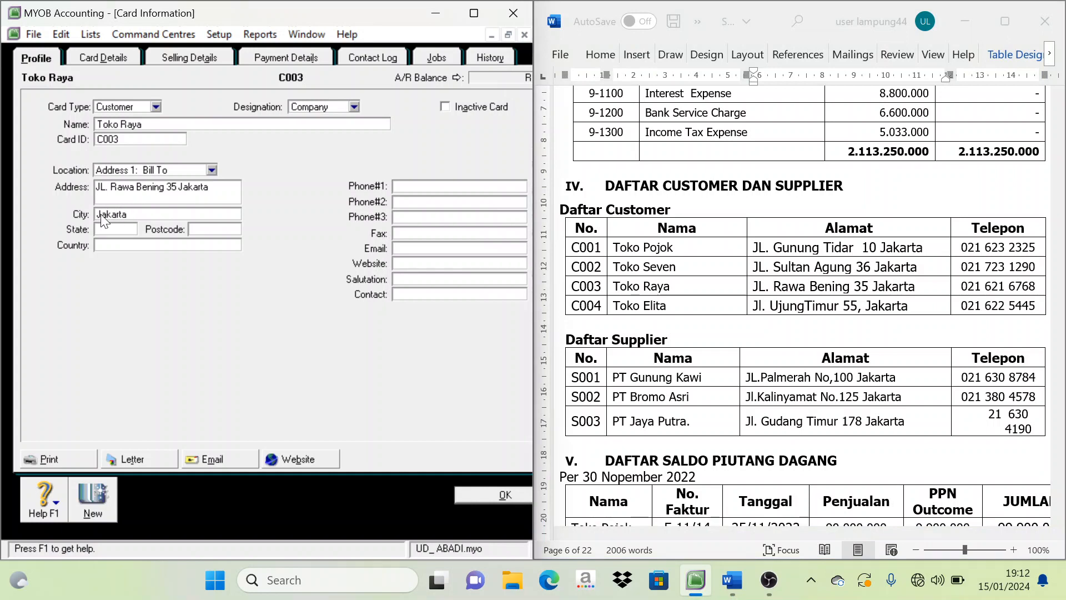
# Step: Set Toko Raya's state to DKI Jakarta and its country to Indonesia
pyautogui.write('DKI Jakarta')
pyautogui.press('Tab')
pyautogui.write('Indonesia')
# Step: Create a new customer card named Toko Elita, copying the name from the Daftar Customer table
pyautogui.click(98, 499)
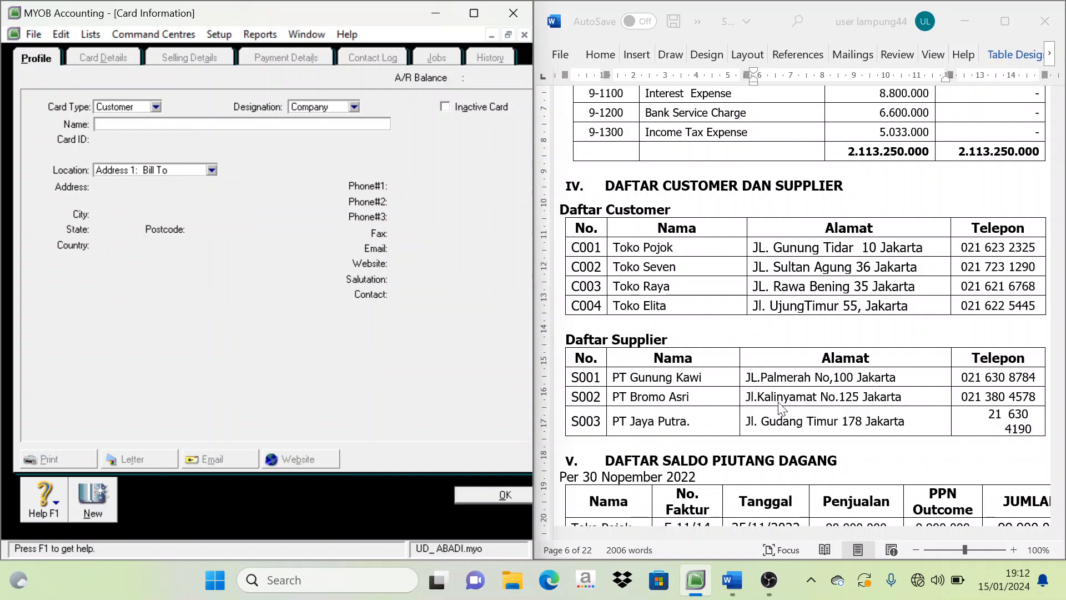
pyautogui.tripleClick(643, 304)
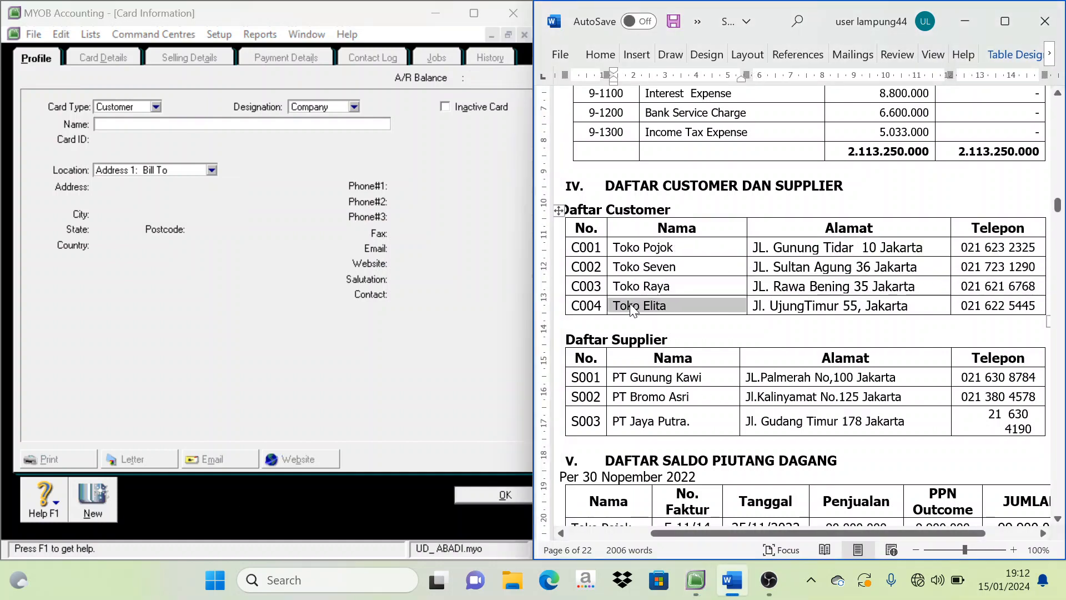
pyautogui.click(157, 123)
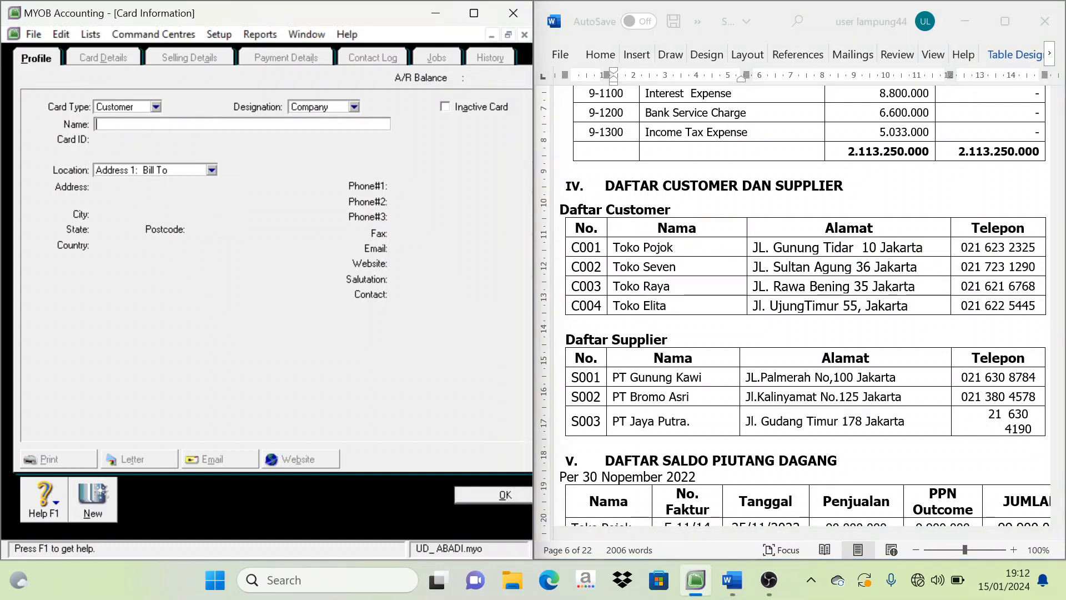
pyautogui.hotkey('ctrl', 'v')
pyautogui.press('Tab')
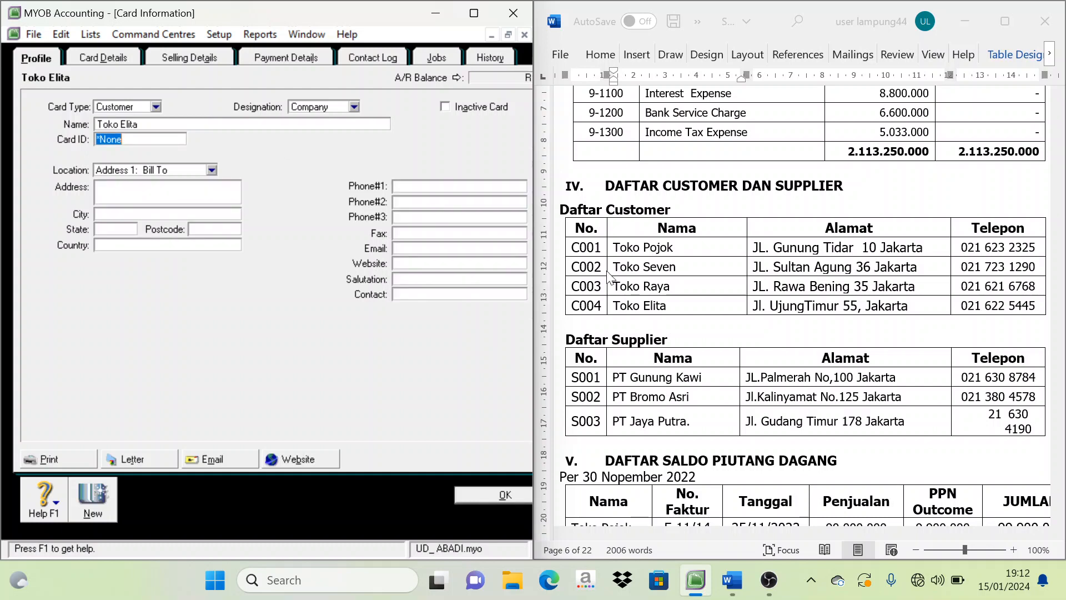
# Step: Fill in Toko Elita's card ID with its customer number from the Daftar Customer table
pyautogui.doubleClick(587, 307)
pyautogui.hotkey('ctrl', 'c')
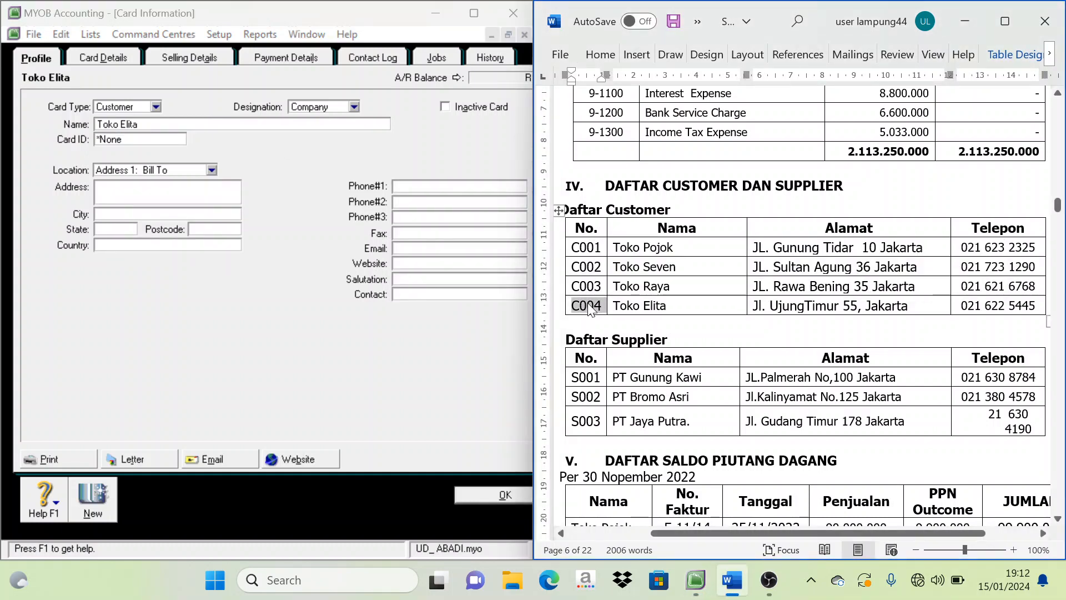
pyautogui.click(142, 143)
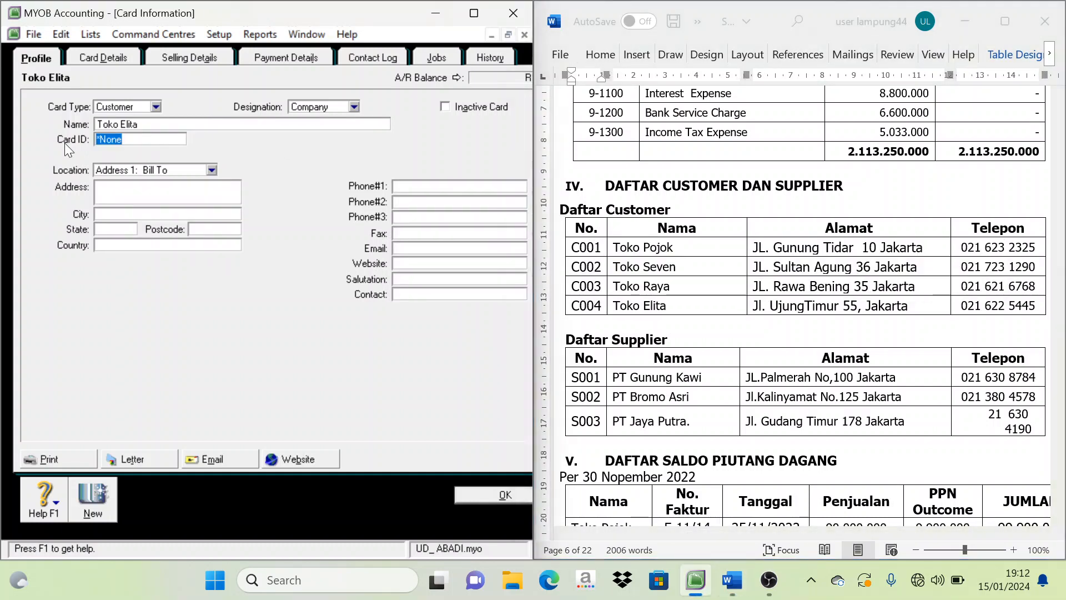
pyautogui.hotkey('ctrl', 'v')
pyautogui.press('Tab')
# Step: Copy Toko Elita's address from the customer table into its card and set the city to Jakarta
pyautogui.click(927, 310)
pyautogui.tripleClick(925, 305)
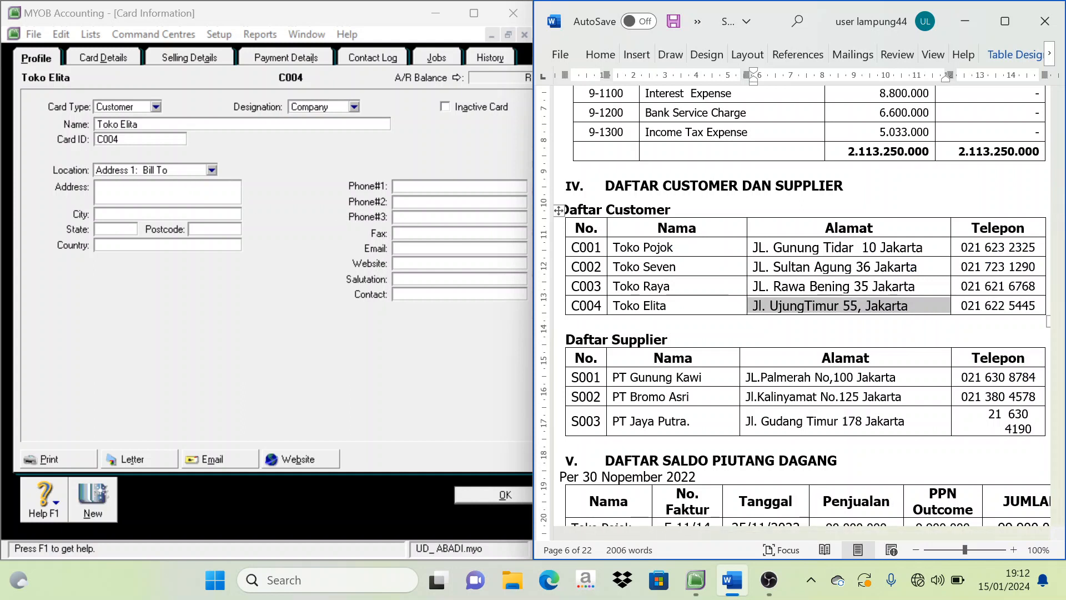
pyautogui.click(144, 189)
pyautogui.hotkey('ctrl', 'v')
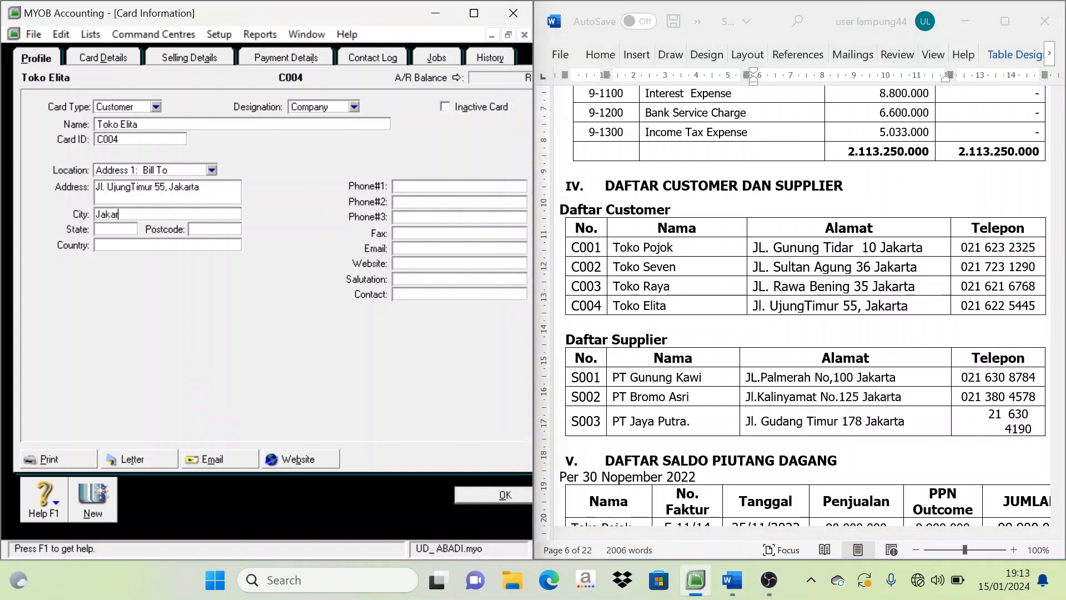
pyautogui.press('Tab')
# Step: Set Toko Elita's state to DKI Jakarta and its country to Indonesia
pyautogui.write('DKI Jakarta')
pyautogui.press('Tab')
pyautogui.press('Tab')
pyautogui.write('Indonesia')
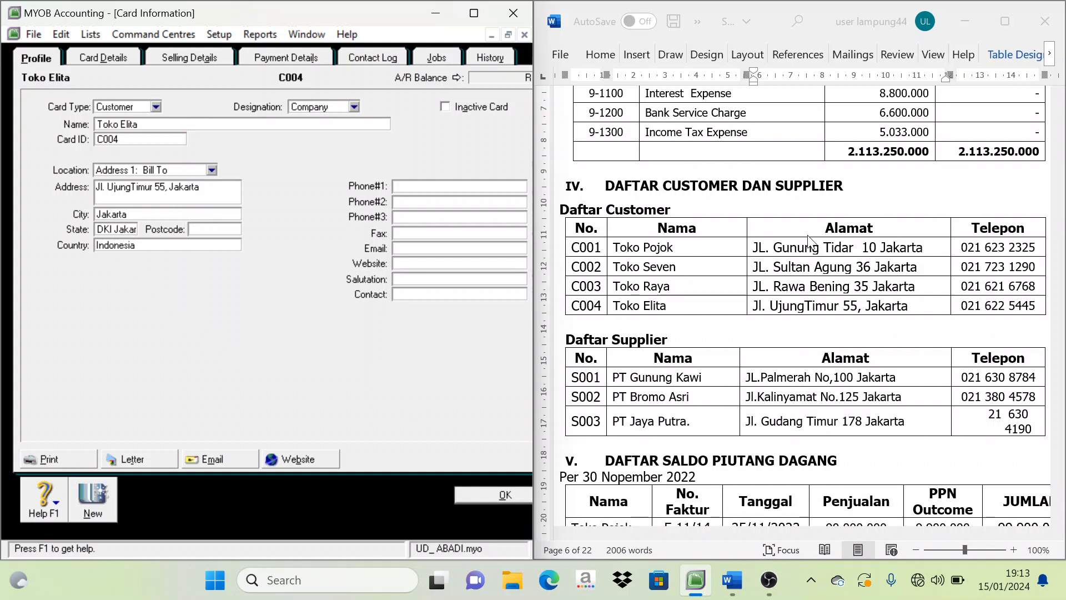
pyautogui.click(987, 278)
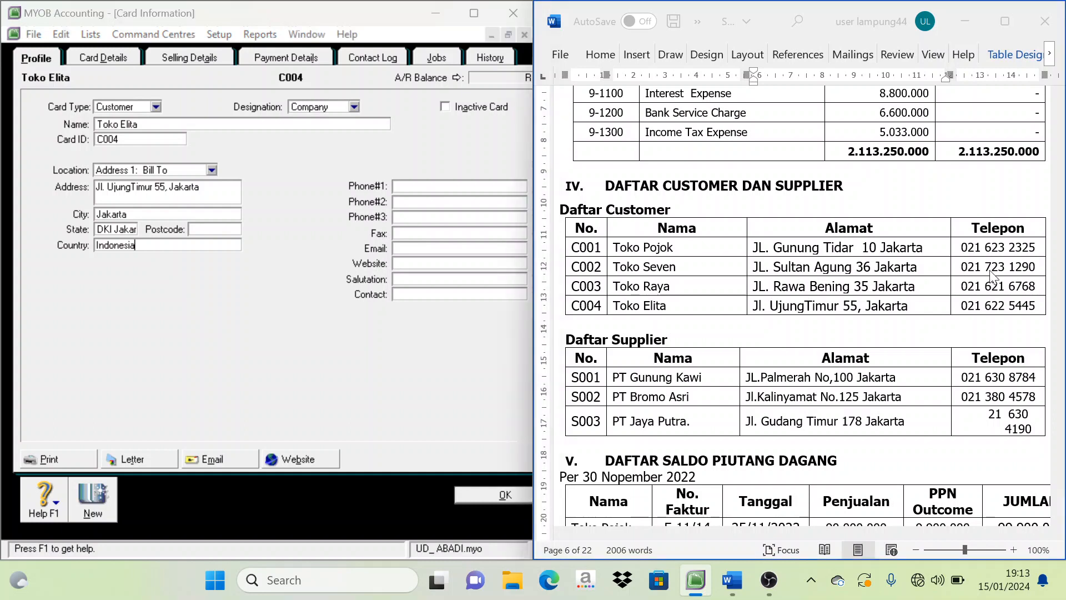
pyautogui.tripleClick(1004, 310)
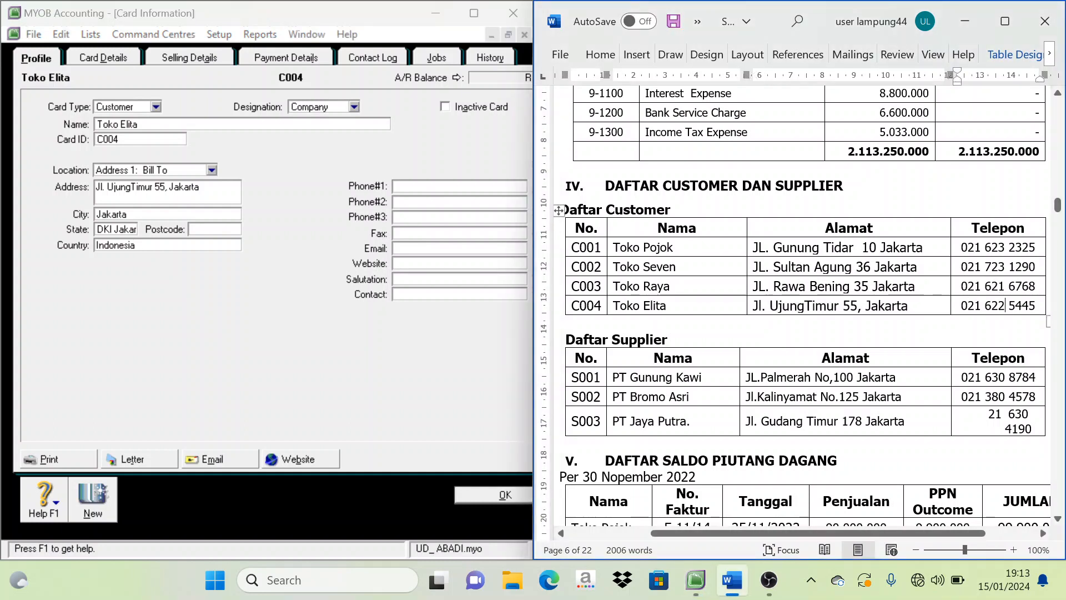
pyautogui.click(401, 185)
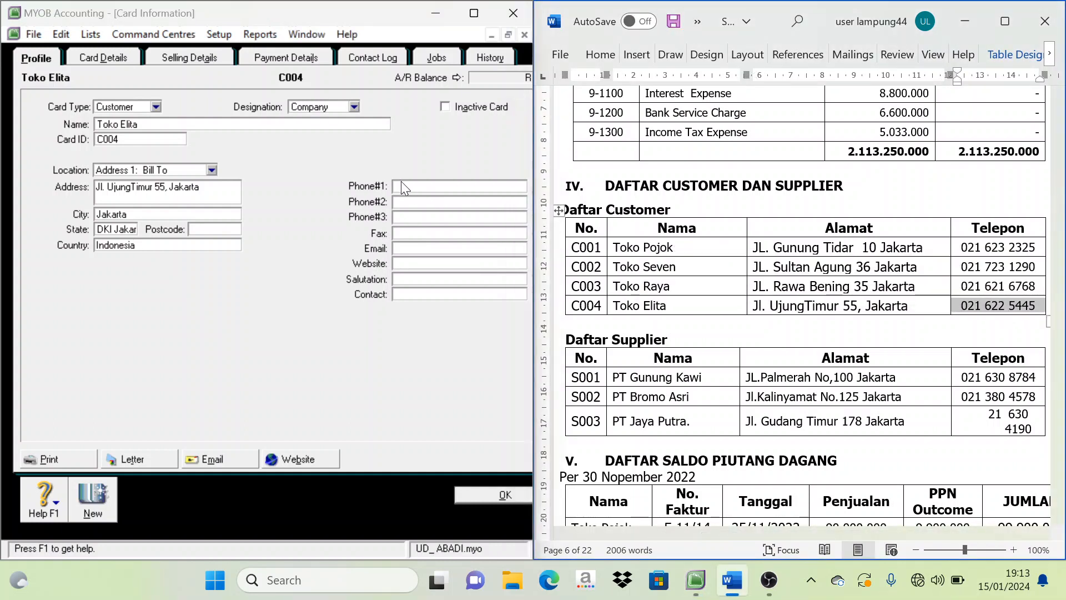
pyautogui.hotkey('ctrl', 'v')
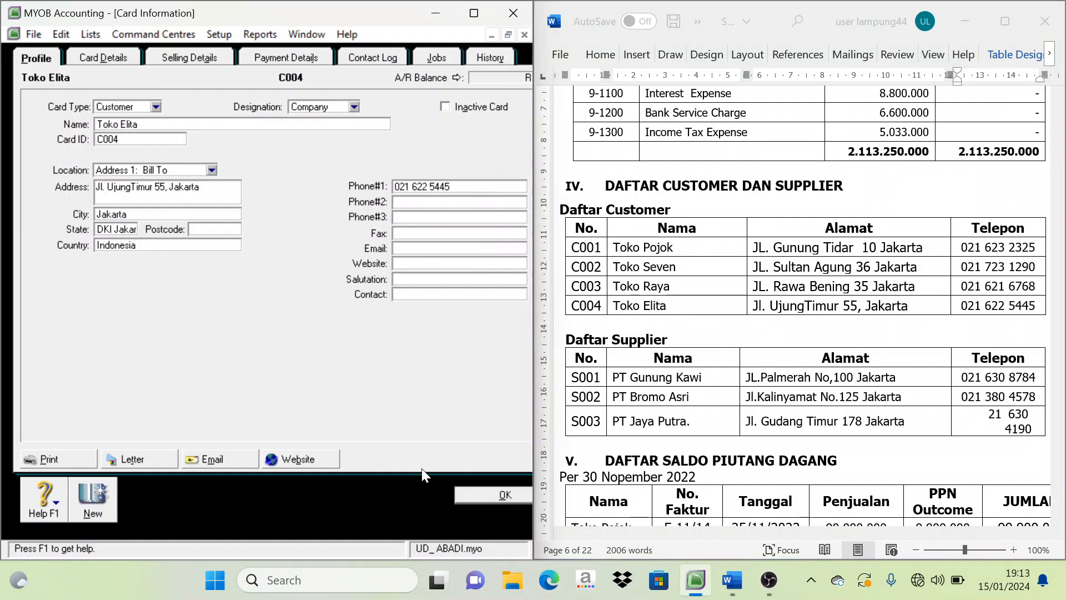
pyautogui.click(497, 496)
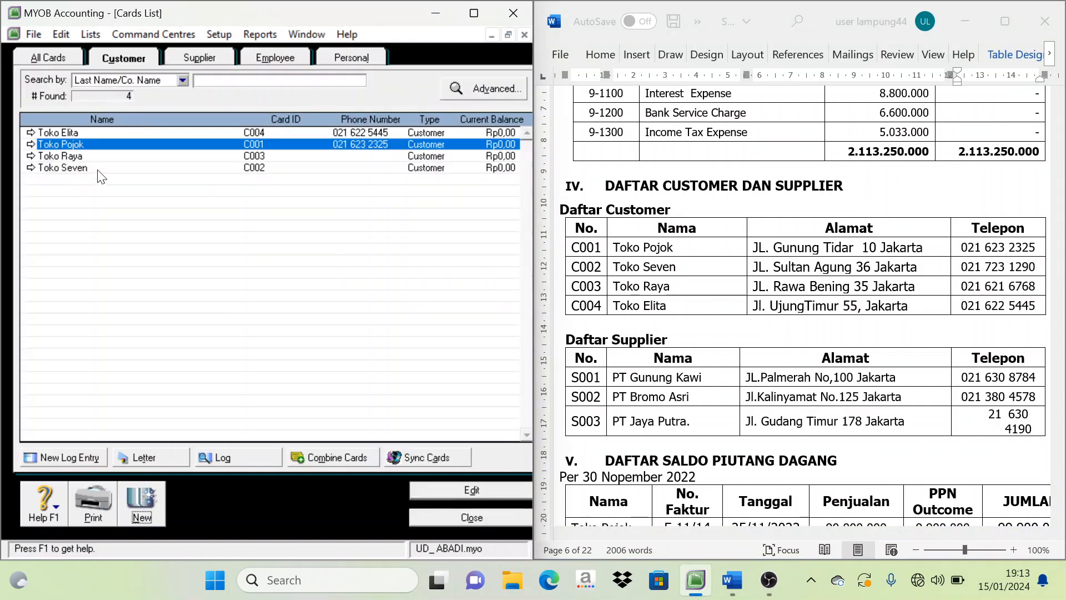
# Step: Create a new supplier card named PT Gunung Kawi, copying the name from the Daftar Supplier table
pyautogui.scroll(-3, 592, 328)
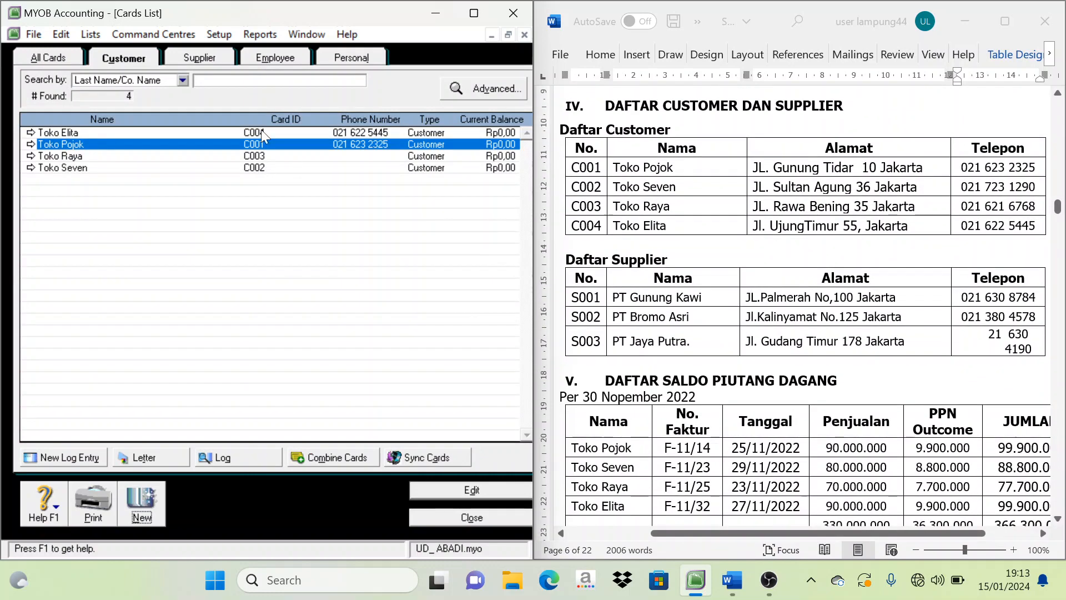
pyautogui.click(200, 59)
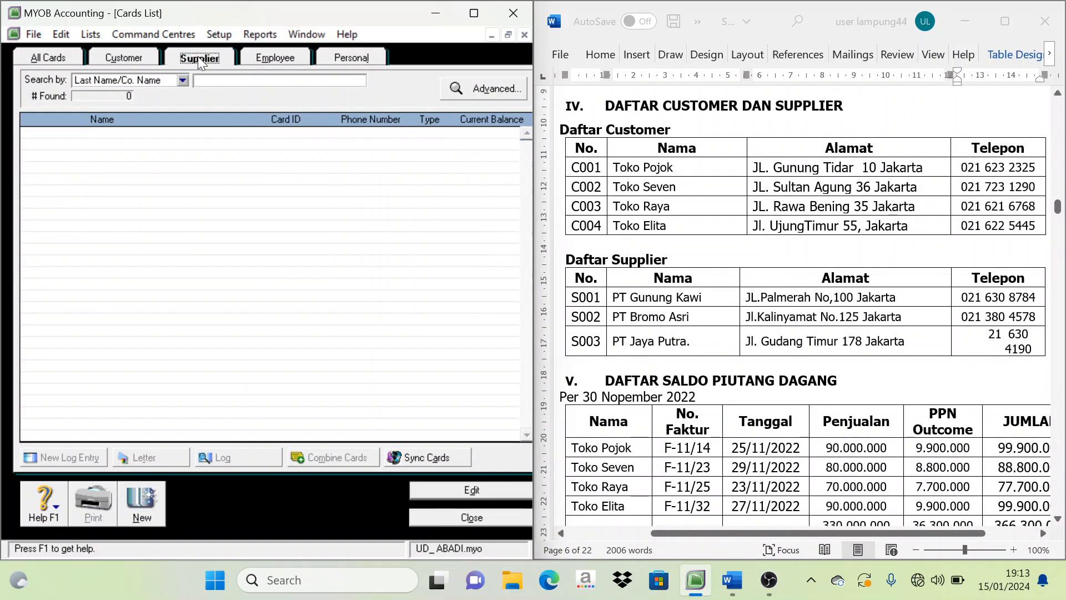
pyautogui.click(143, 511)
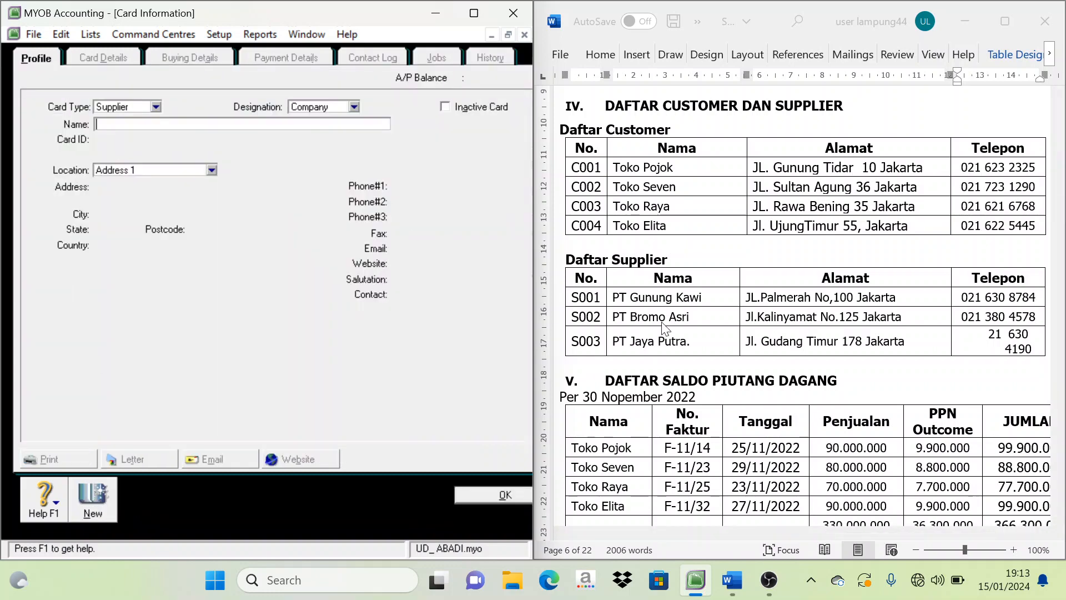
pyautogui.tripleClick(659, 299)
pyautogui.hotkey('ctrl', 'c')
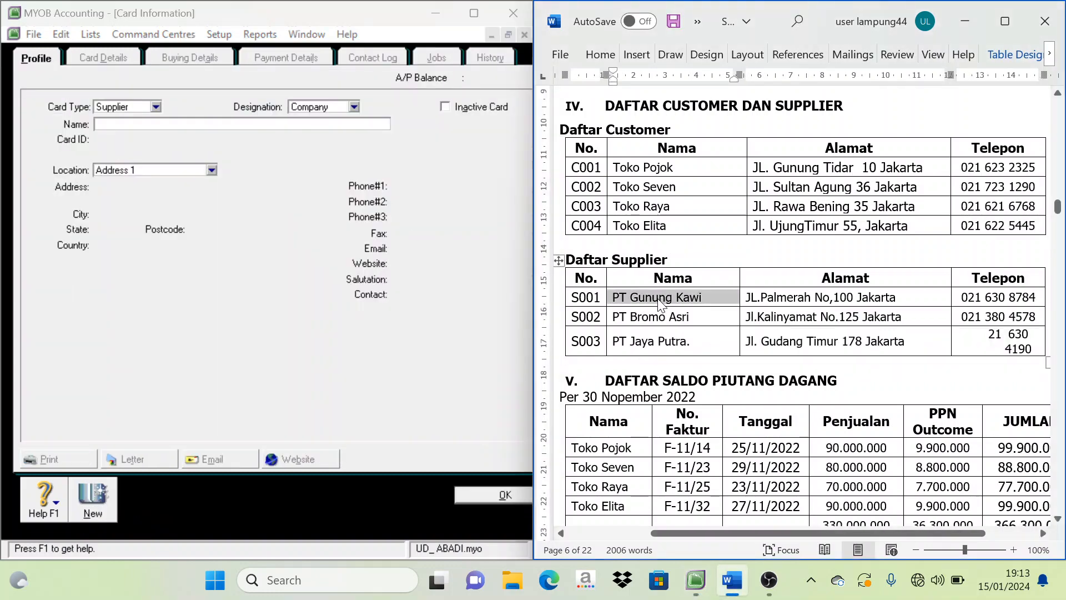
pyautogui.click(149, 125)
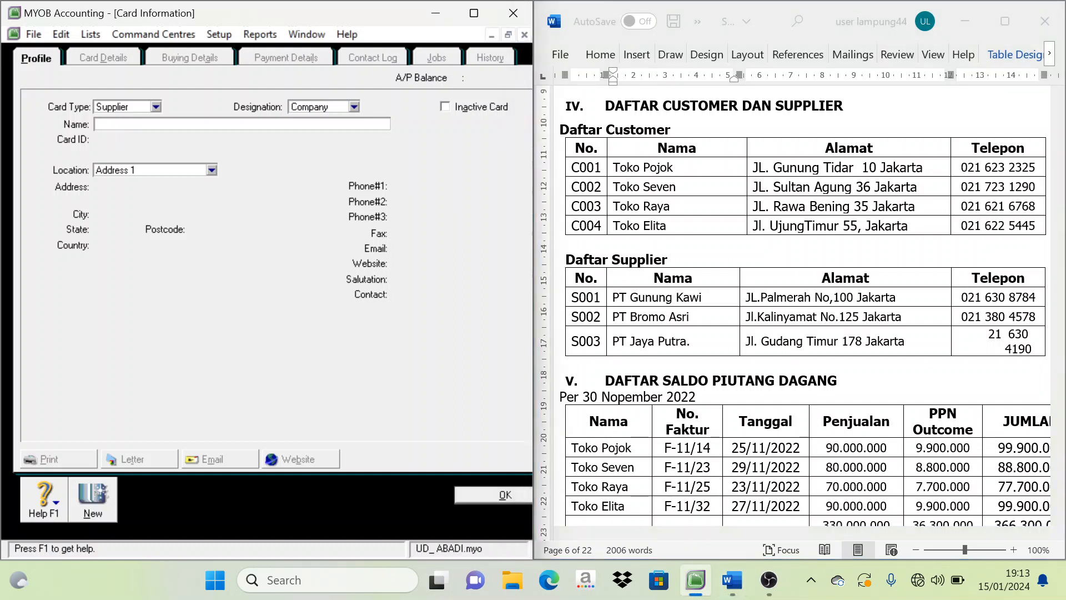
pyautogui.hotkey('ctrl', 'v')
pyautogui.press('Tab')
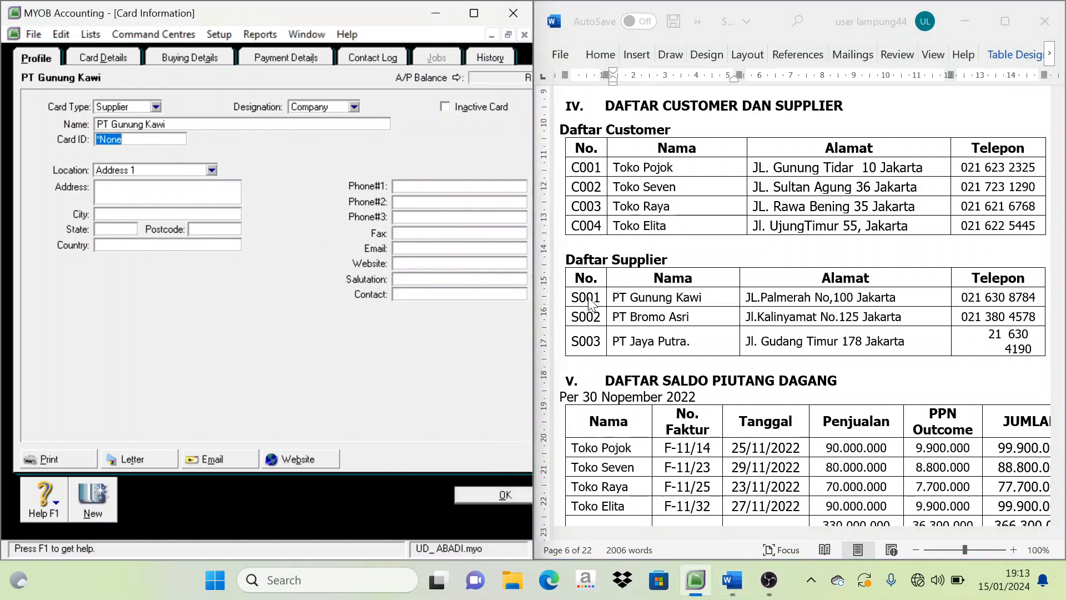
# Step: Fill in PT Gunung Kawi's card ID with its supplier number from the Daftar Supplier table
pyautogui.doubleClick(580, 298)
pyautogui.hotkey('ctrl', 'c')
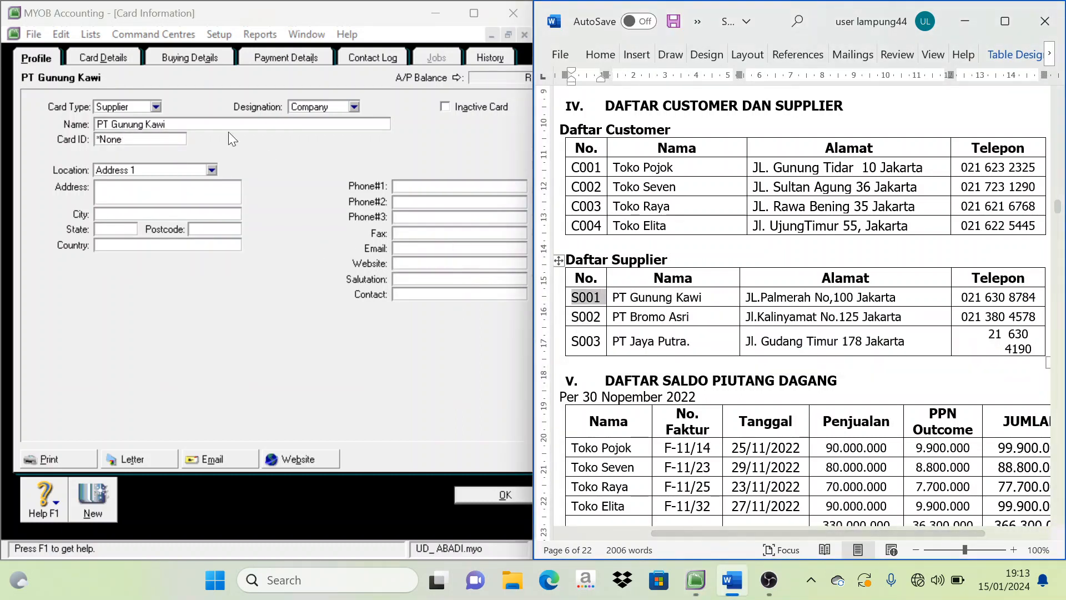
pyautogui.click(111, 139)
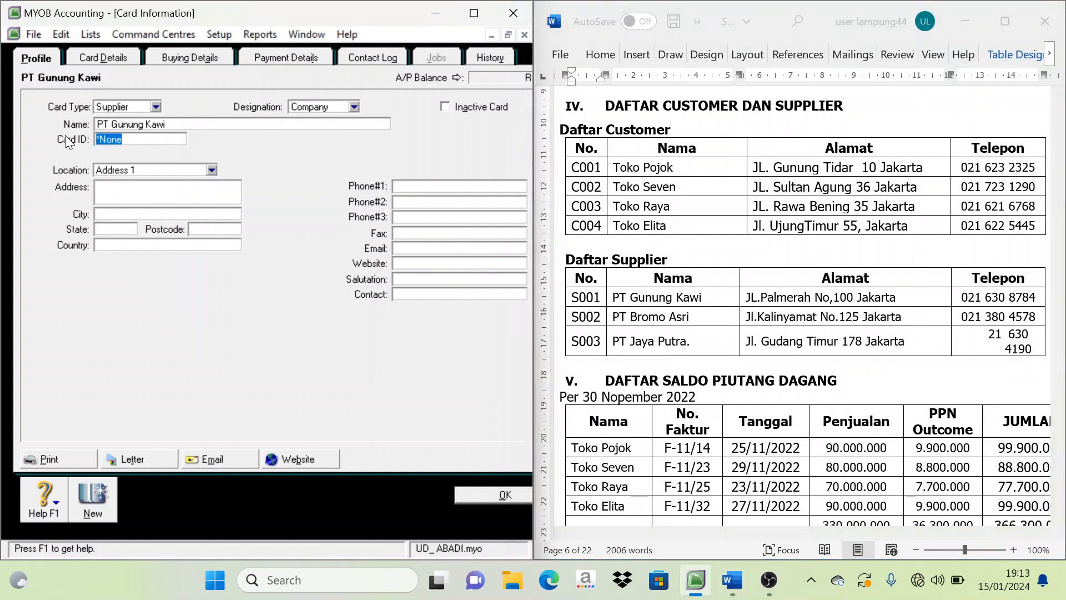
pyautogui.hotkey('ctrl', 'v')
# Step: Copy PT Gunung Kawi's address from the supplier table into its card and set the city to Jakarta
pyautogui.moveTo(900, 300); pyautogui.dragTo(746, 294)
pyautogui.hotkey('ctrl', 'c')
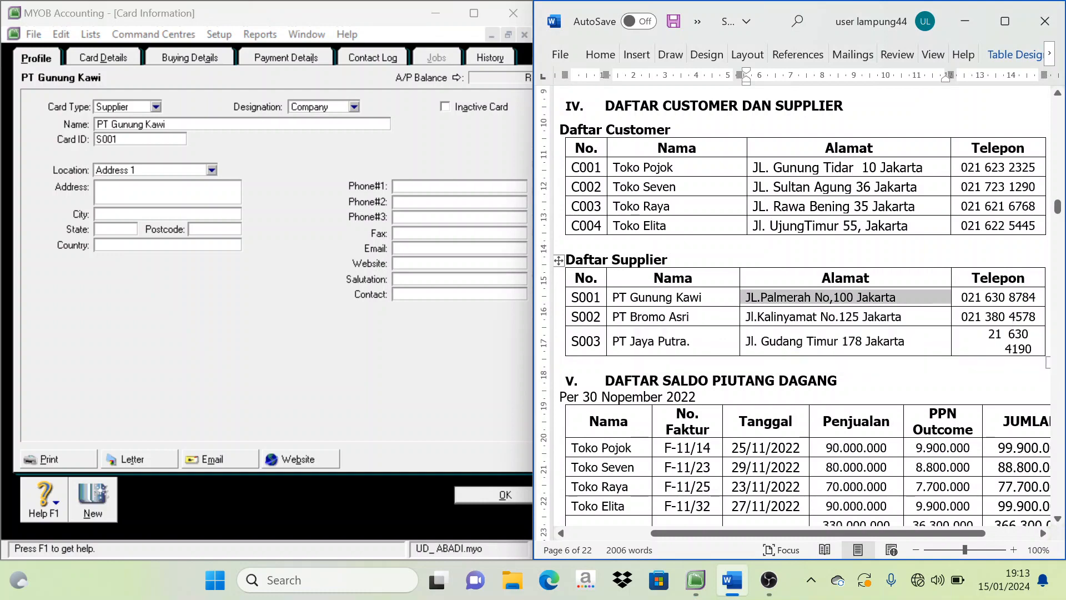
pyautogui.click(188, 189)
pyautogui.hotkey('ctrl', 'v')
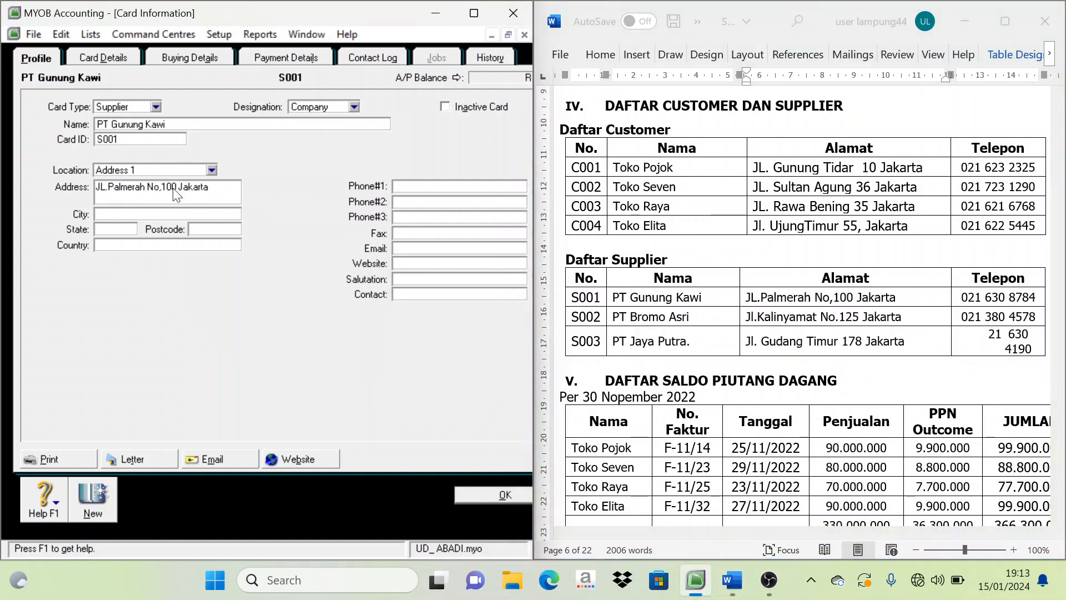
pyautogui.press('Tab')
pyautogui.write('Jakarta')
# Step: Set PT Gunung Kawi's state to DKI Jakarta and its country to Indonesia
pyautogui.press('Tab')
pyautogui.write('DKI Jakarta')
pyautogui.press('Tab')
pyautogui.write('Indones')
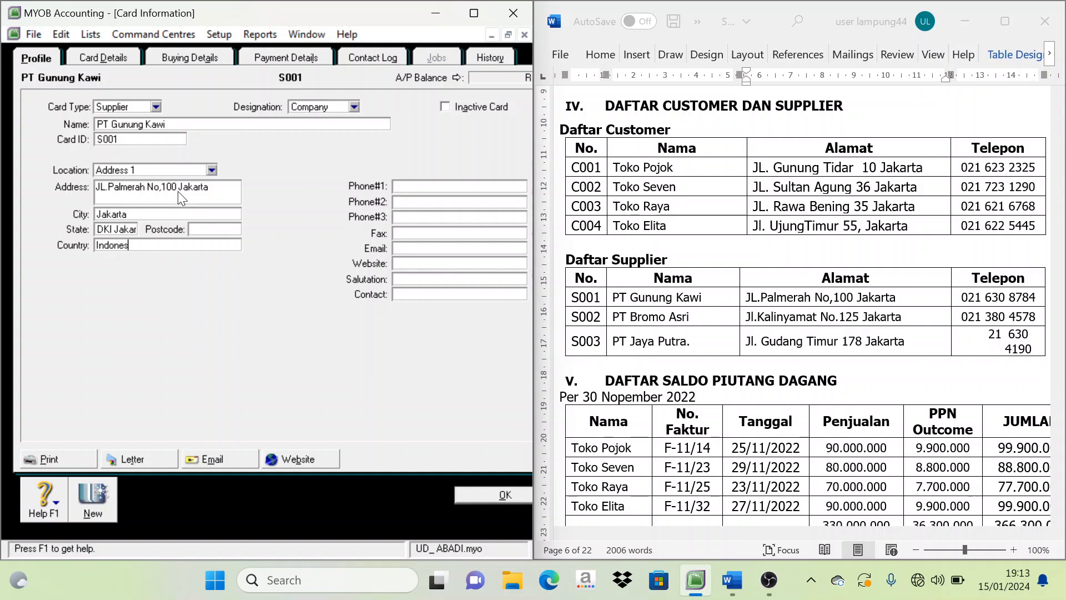
pyautogui.write('ia')
pyautogui.tripleClick(1010, 303)
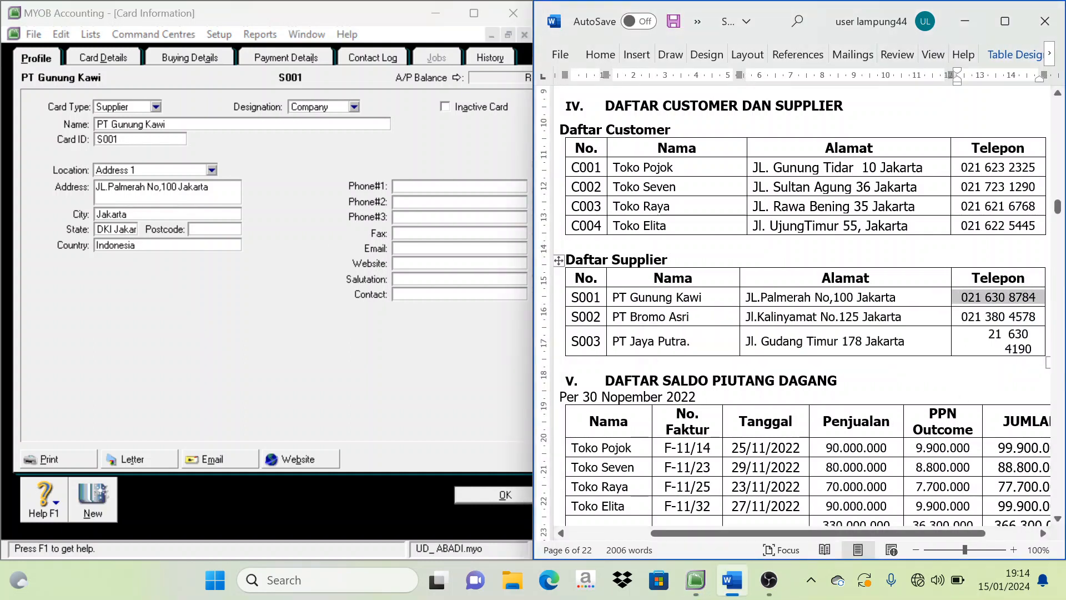
pyautogui.hotkey('ctrl', 'c')
pyautogui.click(411, 188)
pyautogui.hotkey('ctrl', 'v')
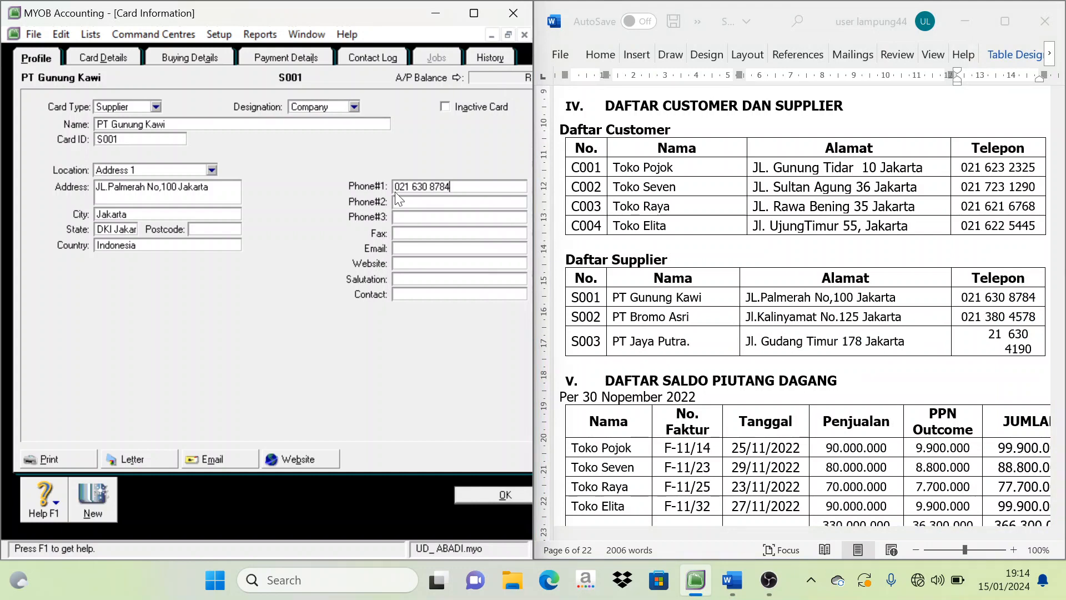
# Step: Create a new supplier card named PT Bromo Asri, copying the name from the Daftar Supplier table
pyautogui.click(92, 498)
pyautogui.tripleClick(732, 327)
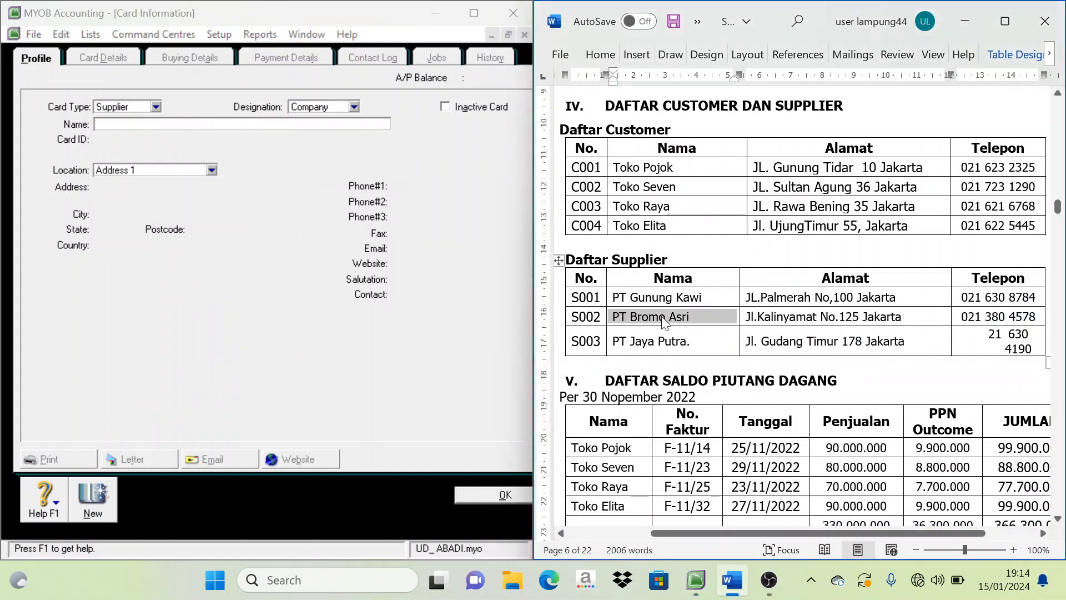
pyautogui.hotkey('ctrl', 'c')
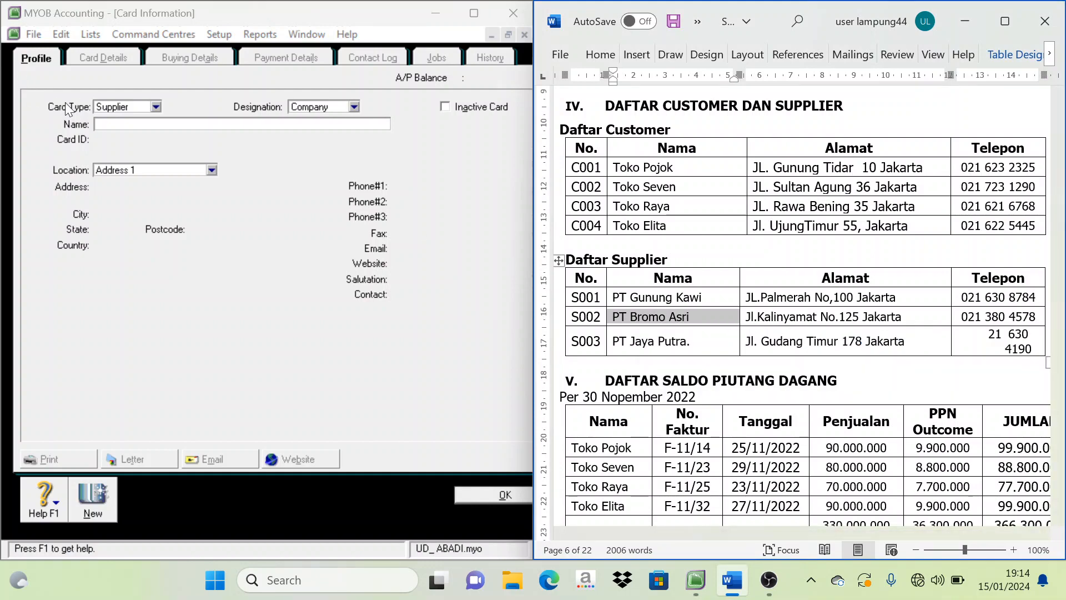
pyautogui.click(106, 124)
pyautogui.hotkey('ctrl', 'v')
pyautogui.press('Tab')
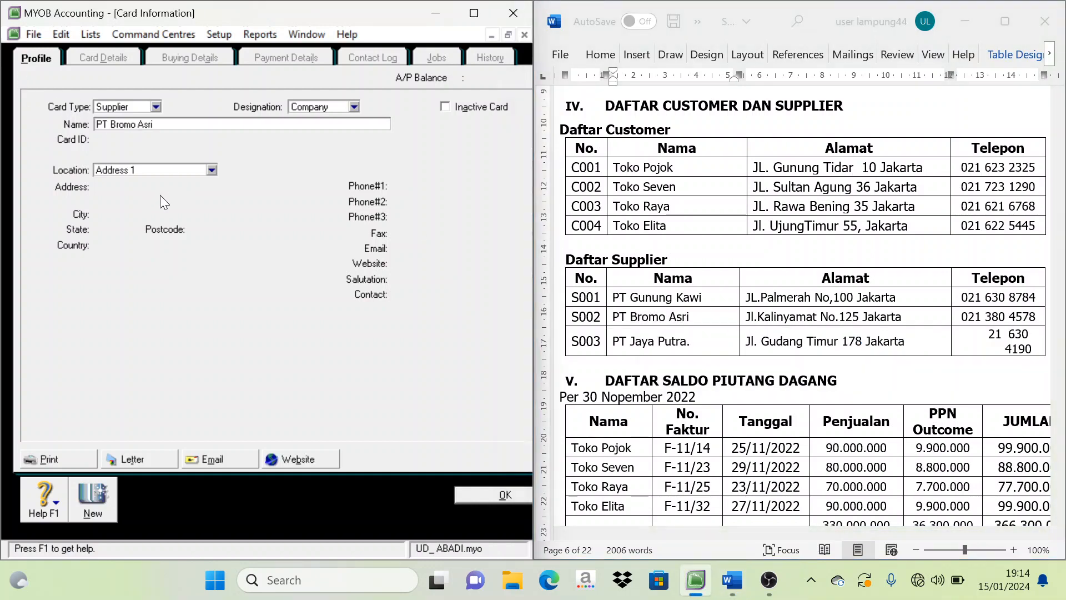
# Step: Fill in PT Bromo Asri's card ID with its supplier number from the Daftar Supplier table
pyautogui.doubleClick(586, 317)
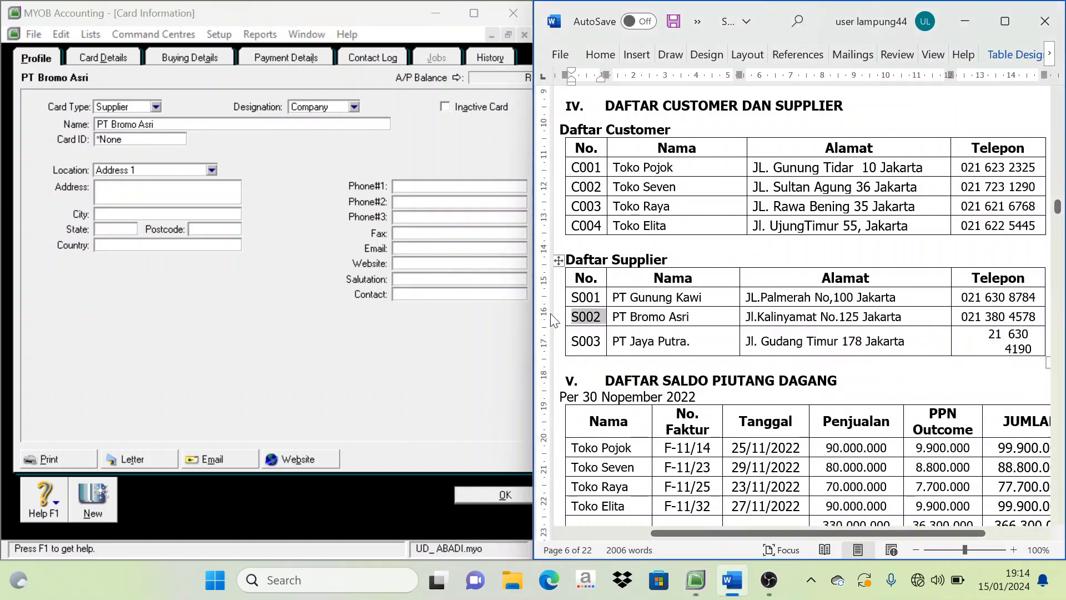
pyautogui.hotkey('ctrl', 'c')
pyautogui.click(126, 134)
pyautogui.hotkey('ctrl', 'v')
pyautogui.press('Tab')
pyautogui.press('Tab')
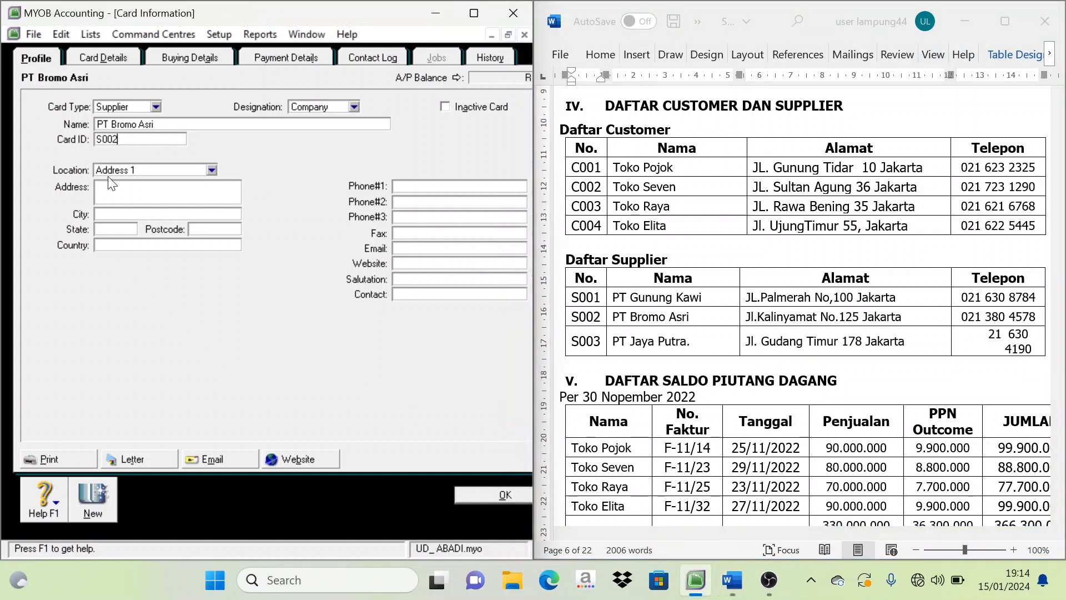
# Step: Copy PT Bromo Asri's address from the supplier table into its card and set the city to Jakarta
pyautogui.tripleClick(876, 317)
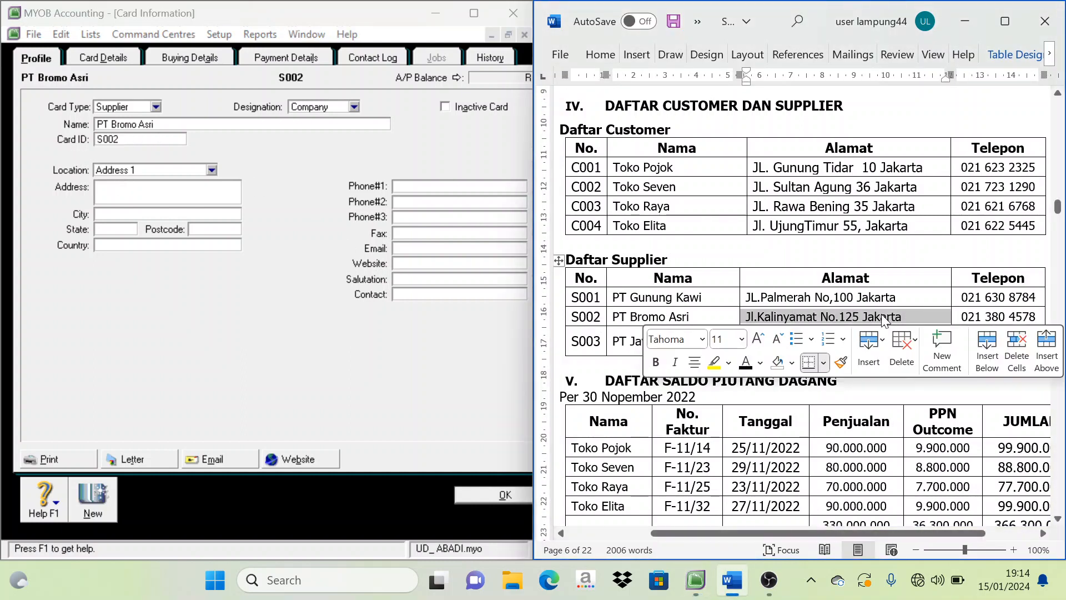
pyautogui.hotkey('ctrl', 'c')
pyautogui.click(150, 192)
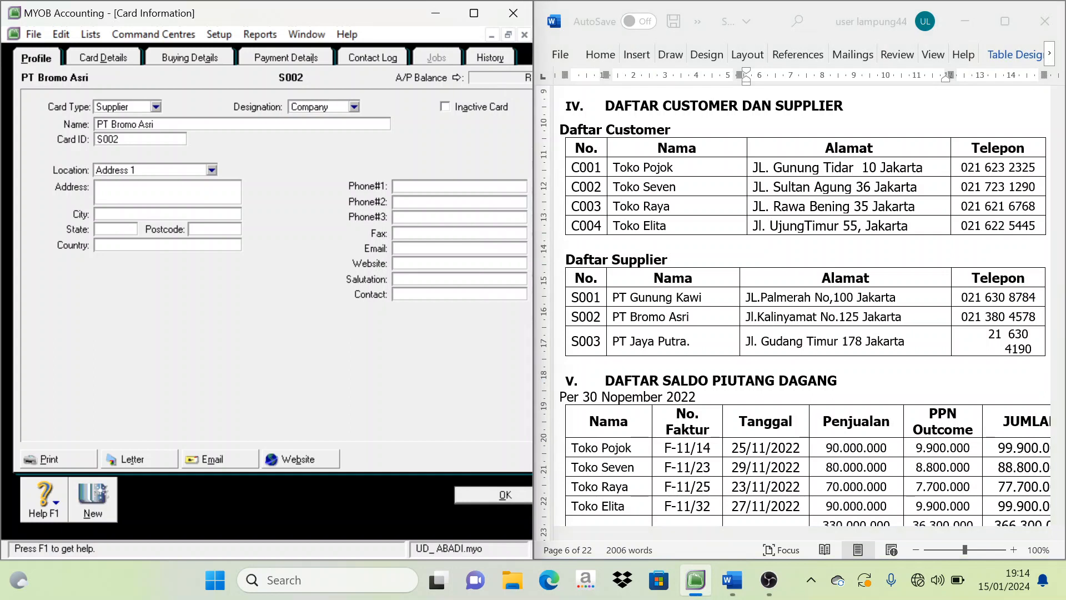
pyautogui.hotkey('ctrl', 'v')
pyautogui.press('Tab')
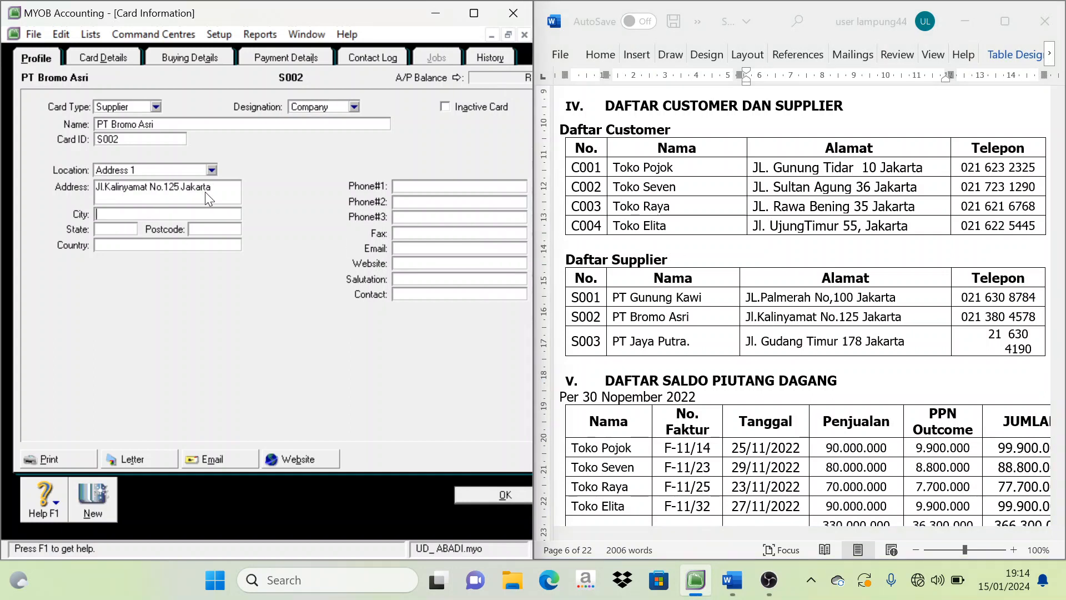
pyautogui.write('Jakarta')
# Step: Set PT Bromo Asri's state to DKI Jakarta and its country to Indonesia
pyautogui.press('Tab')
pyautogui.write('DKI Jakarta')
pyautogui.press('Tab')
pyautogui.write('Indones')
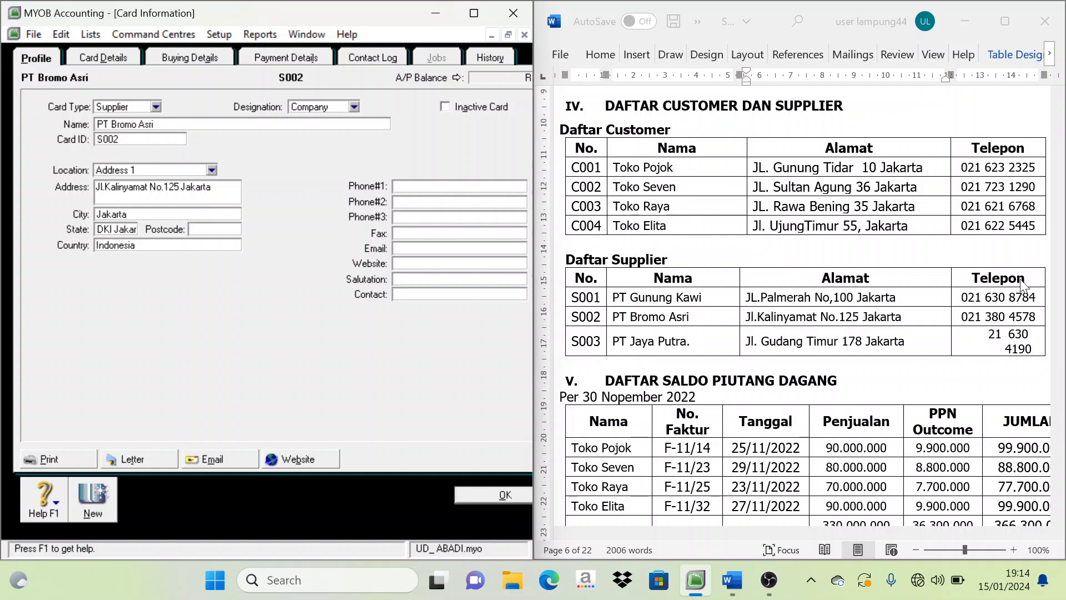
pyautogui.tripleClick(992, 321)
pyautogui.hotkey('ctrl', 'c')
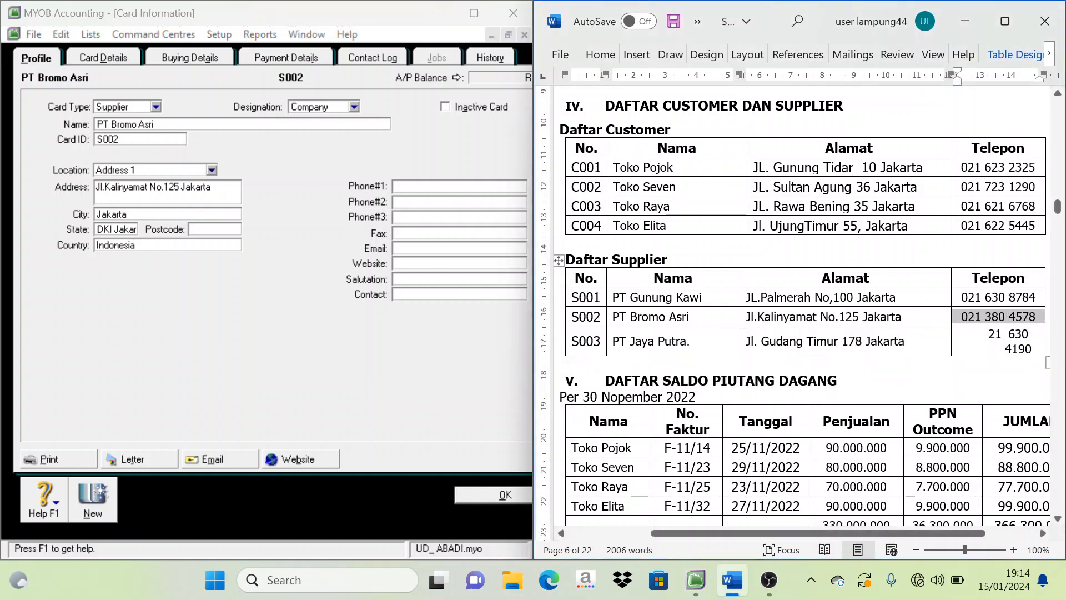
pyautogui.click(417, 188)
pyautogui.hotkey('ctrl', 'v')
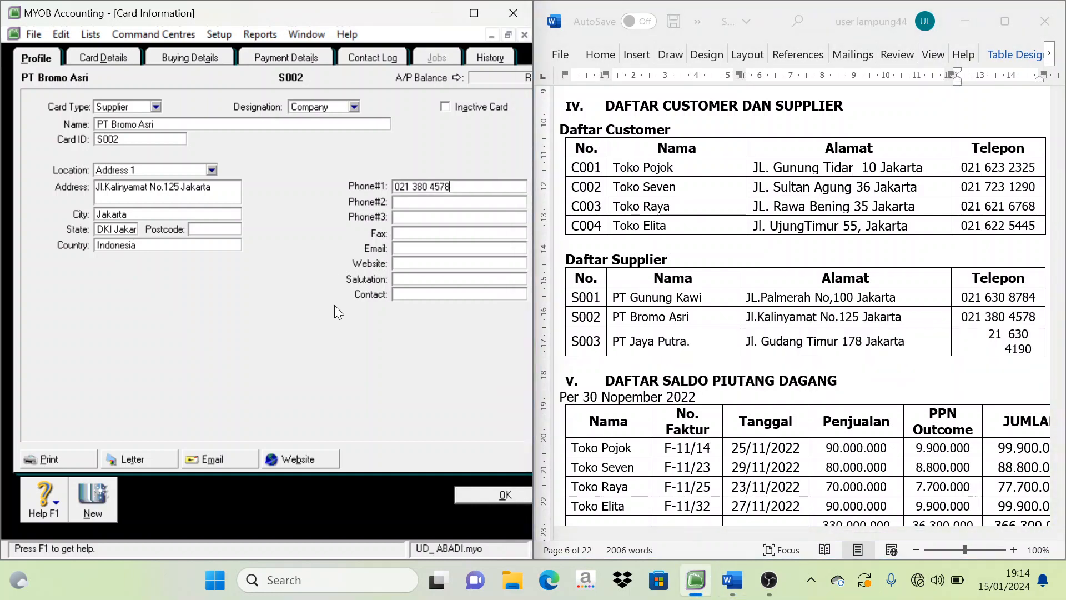
# Step: Create a new supplier card named PT Jaya Putra., copying the name from the Daftar Supplier table
pyautogui.click(93, 498)
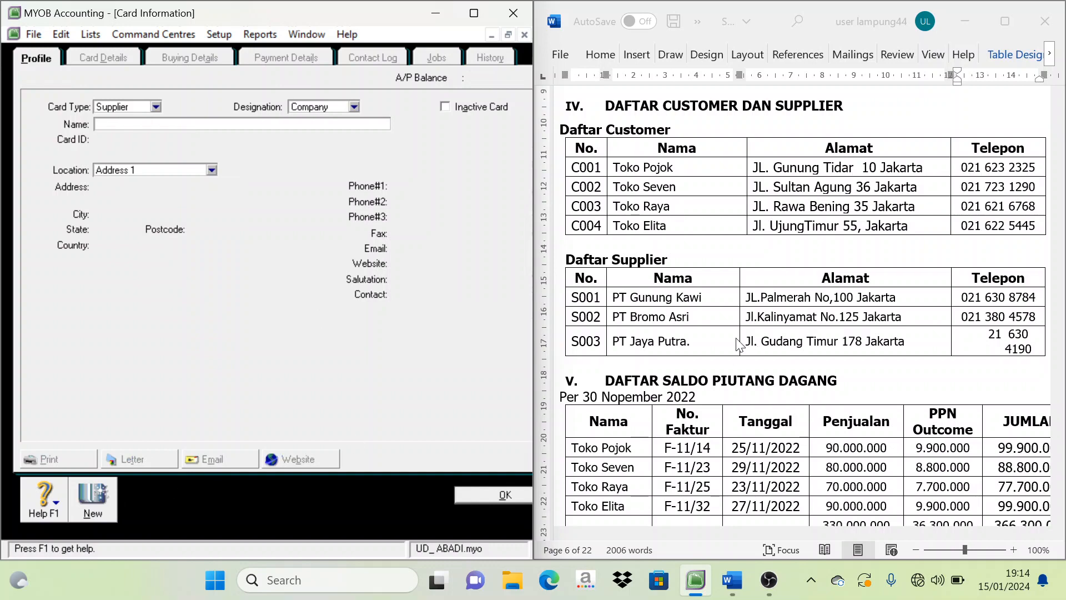
pyautogui.tripleClick(652, 345)
pyautogui.hotkey('ctrl', 'c')
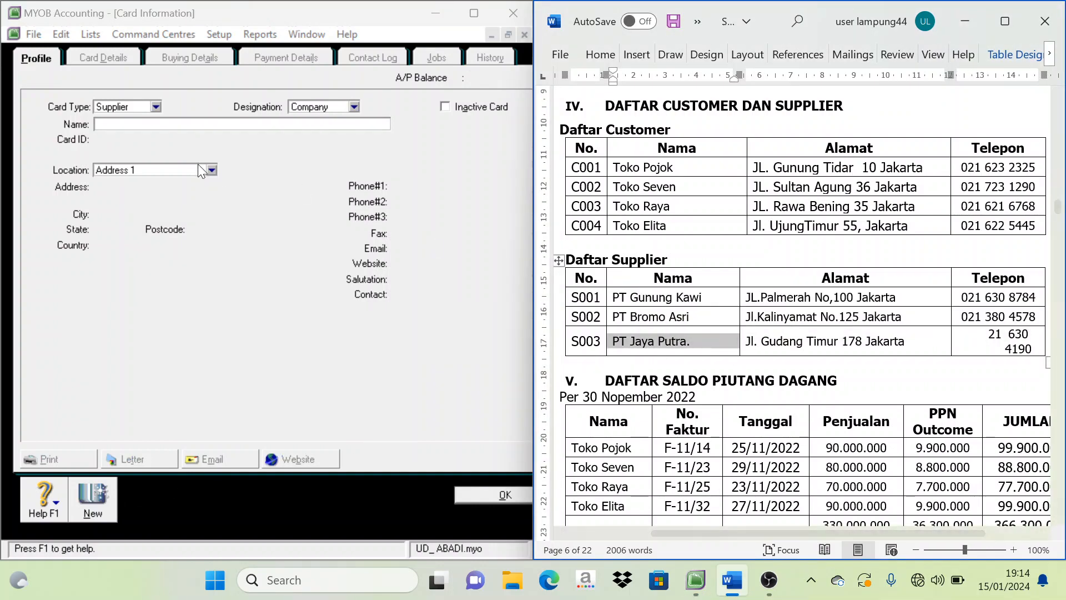
pyautogui.click(132, 125)
pyautogui.hotkey('ctrl', 'v')
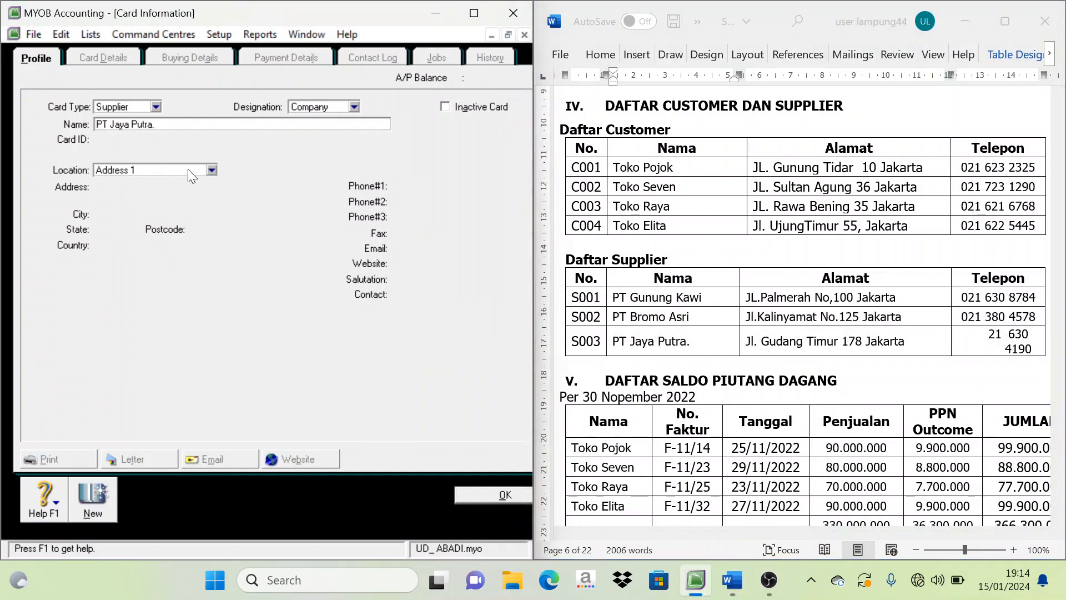
pyautogui.press('Tab')
# Step: Fill in PT Jaya Putra's card ID with its supplier number from the Daftar Supplier table
pyautogui.doubleClick(588, 335)
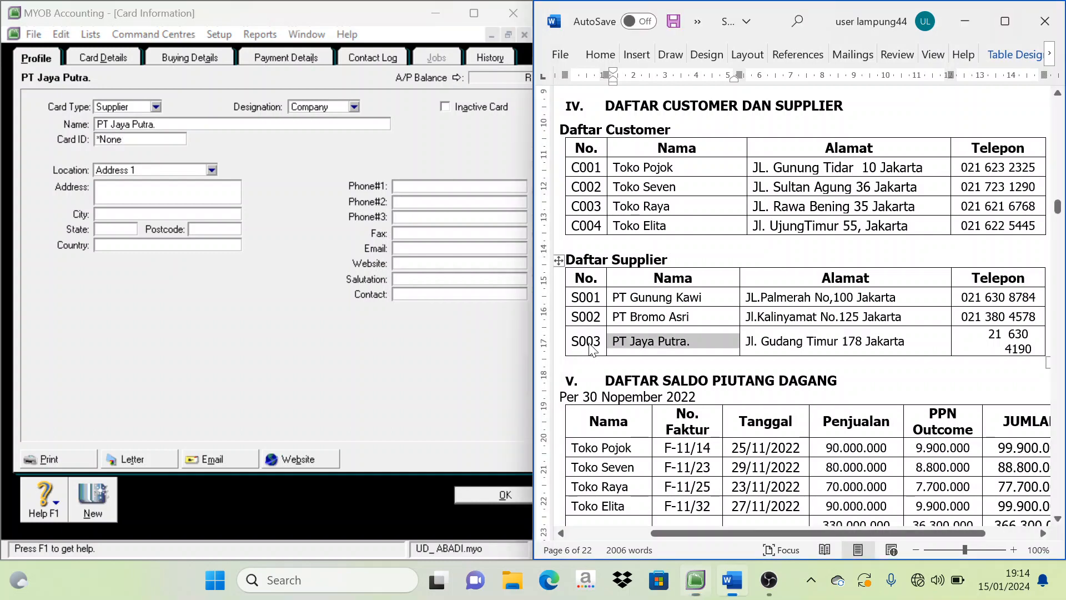
pyautogui.click(132, 143)
pyautogui.hotkey('ctrl', 'v')
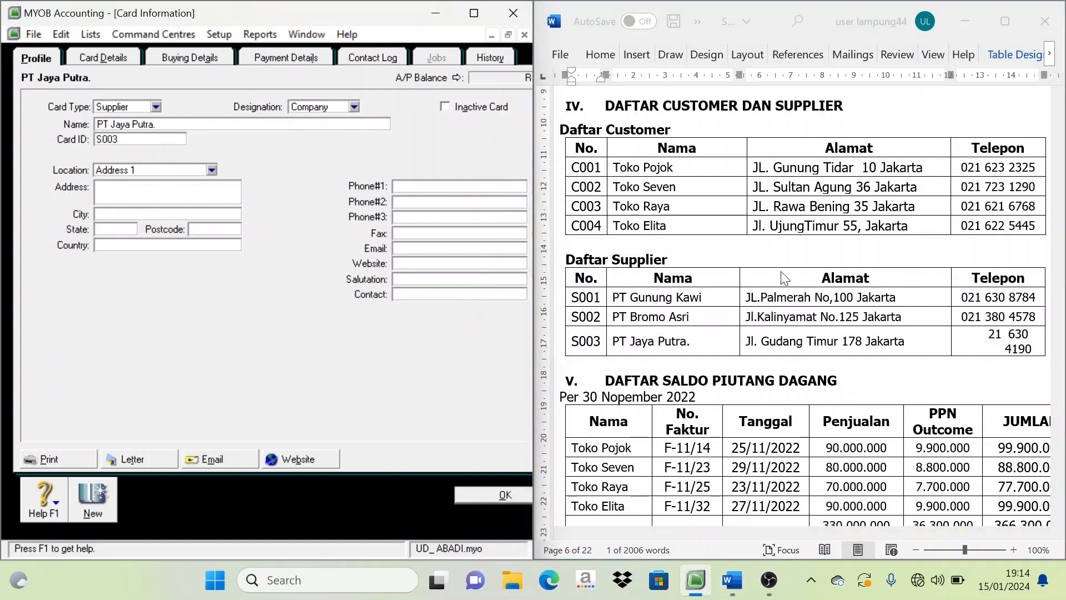
# Step: Copy PT Jaya Putra.'s street address from the Daftar Supplier table into the Address field of its card
pyautogui.click(916, 349)
pyautogui.tripleClick(872, 339)
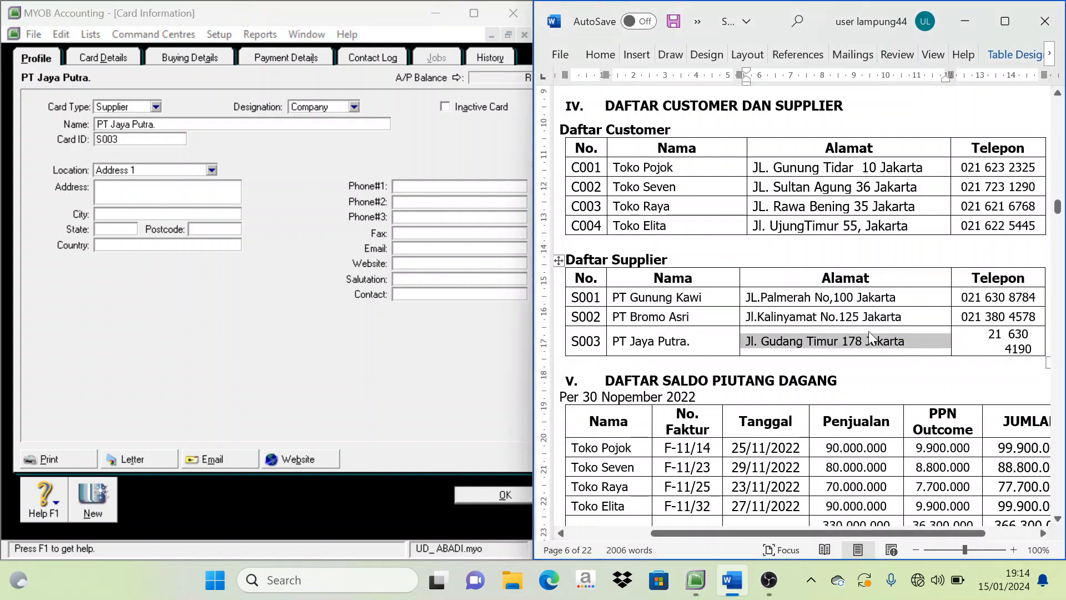
pyautogui.hotkey('ctrl', 'c')
pyautogui.click(106, 195)
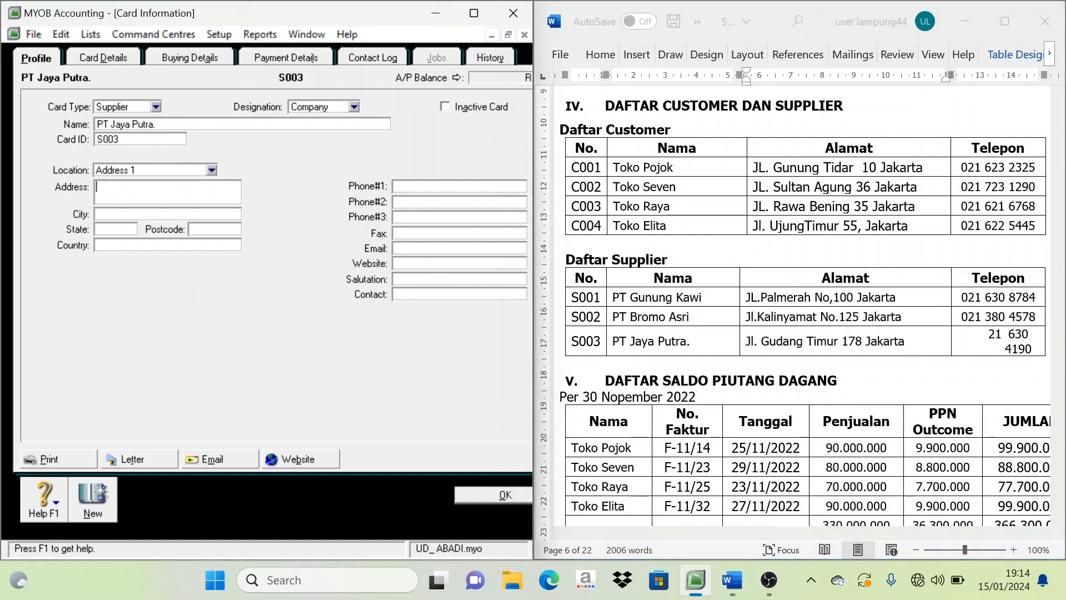
pyautogui.hotkey('ctrl', 'v')
# Step: Set PT Jaya Putra.'s city to Jakarta, its state to DKI Jakarta and its country to Indonesia
pyautogui.click(106, 216)
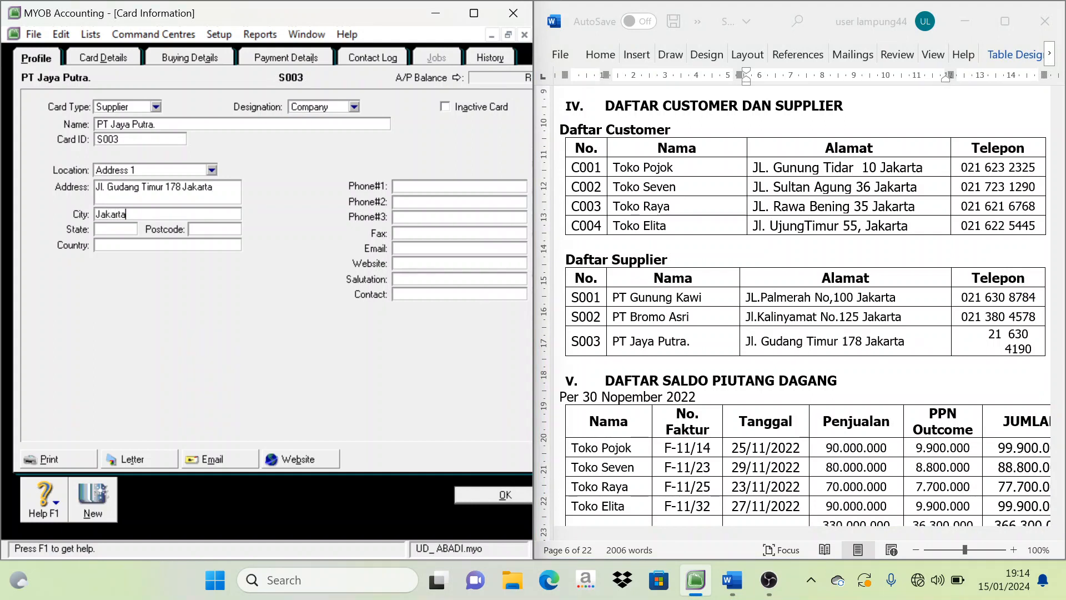
pyautogui.write('DKI Jakarta')
pyautogui.press('Tab')
pyautogui.write('Indonesia')
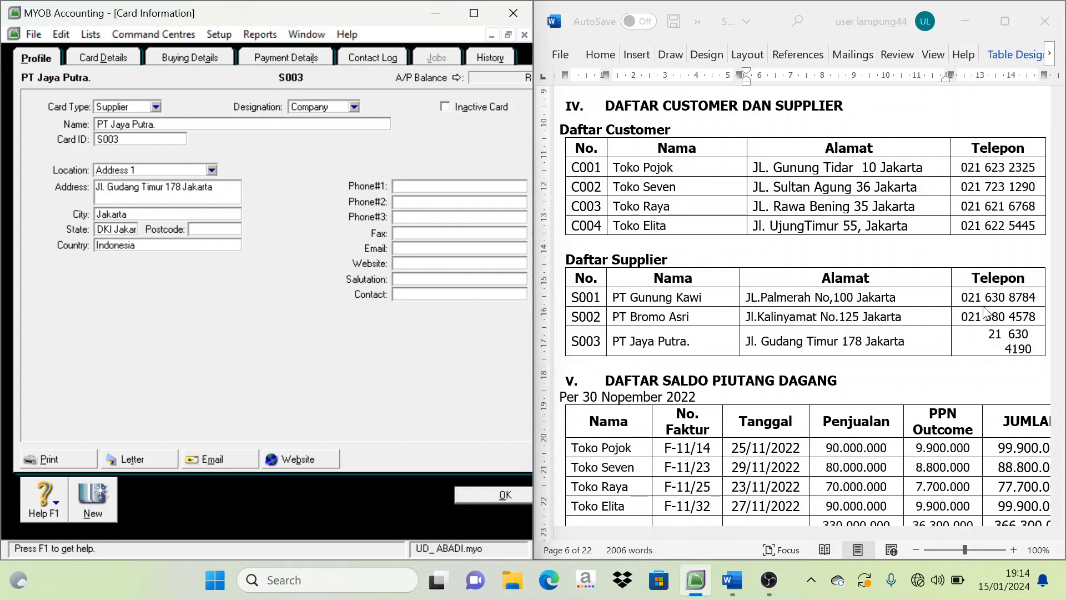
# Step: Try to copy PT Jaya Putra.'s phone number from the Daftar Supplier table into Phone#1 of its card
pyautogui.doubleClick(1014, 337)
pyautogui.tripleClick(1012, 335)
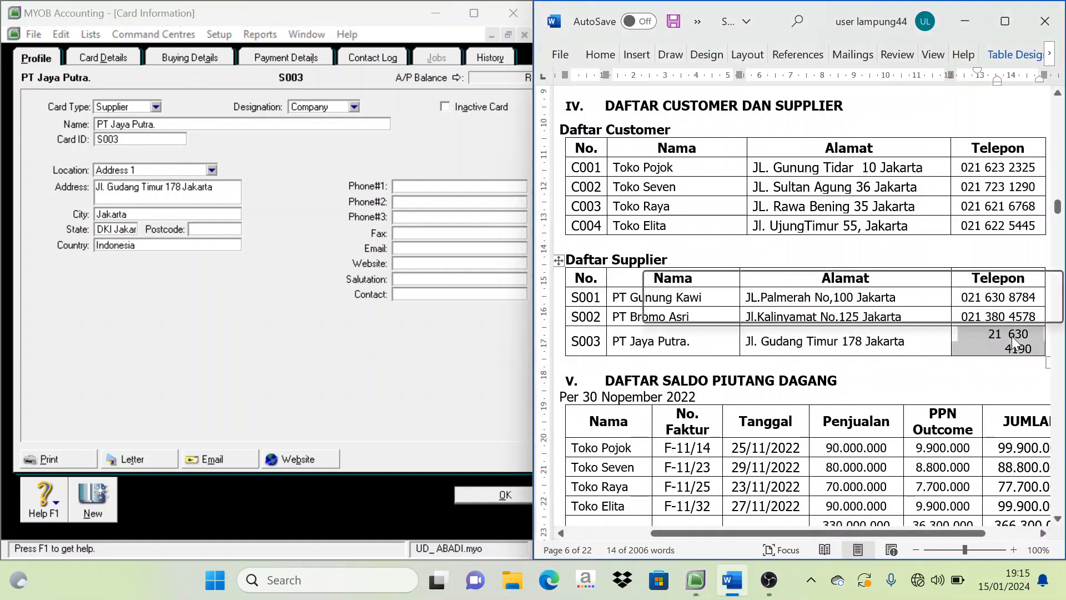
pyautogui.click(419, 185)
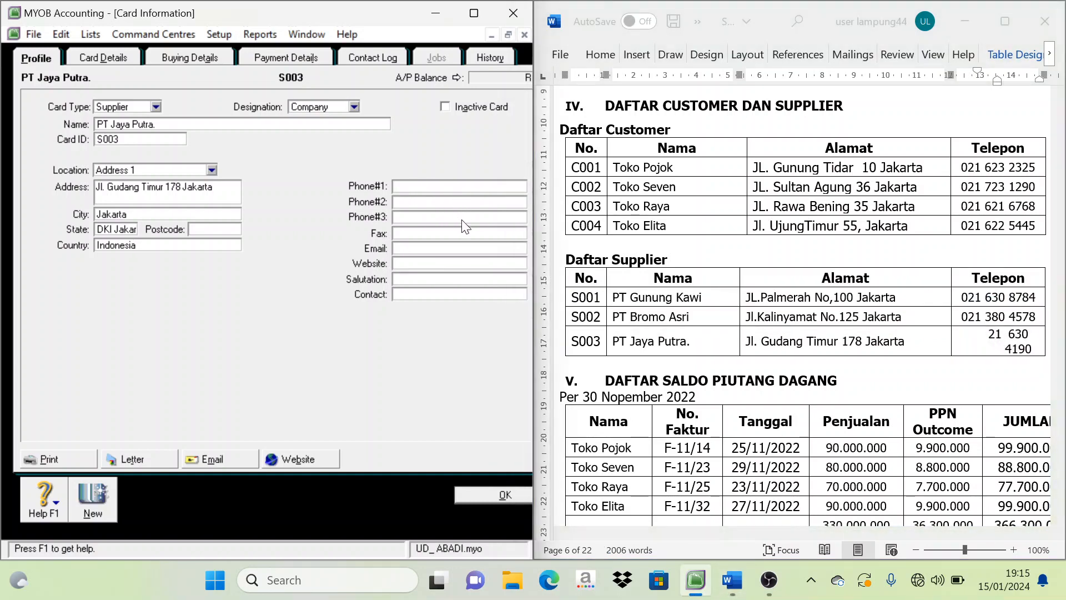
pyautogui.doubleClick(1020, 335)
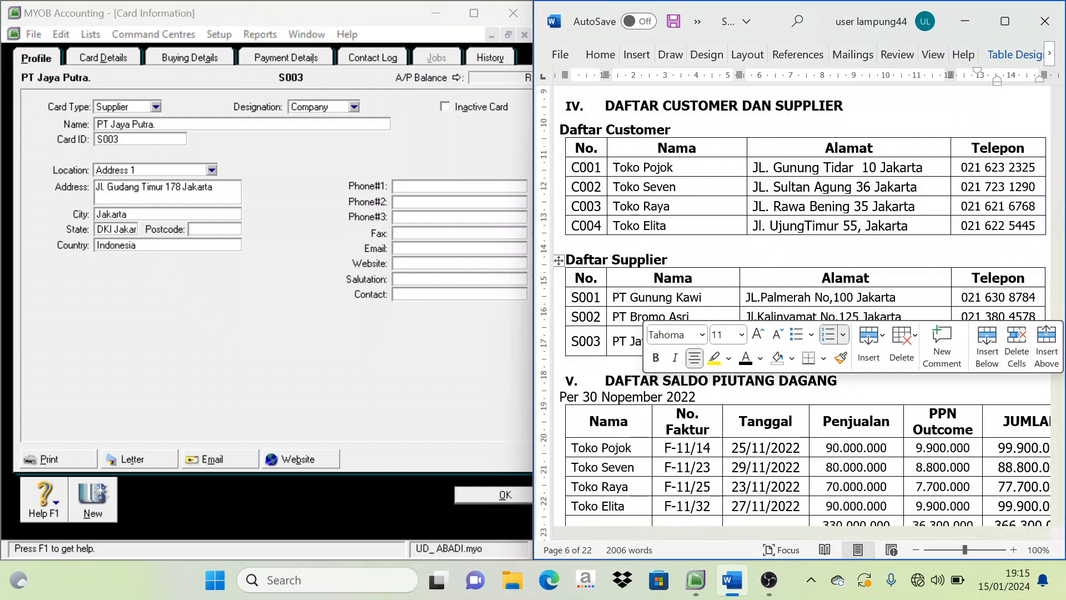
pyautogui.click(913, 226)
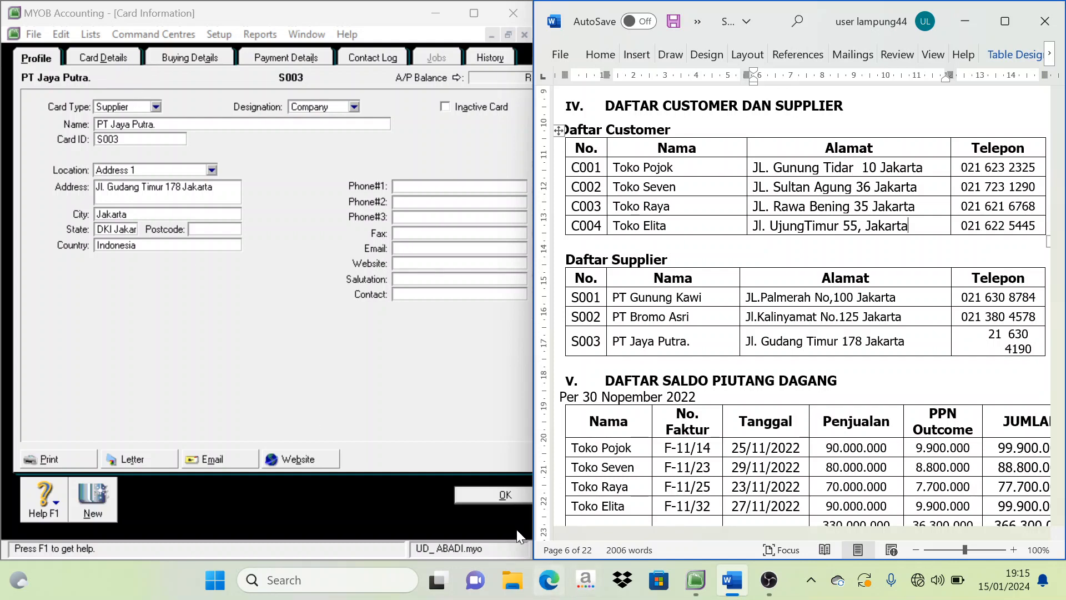
# Step: Save the PT Jaya Putra. card, check the customer and supplier lists, and close the cards list
pyautogui.click(500, 495)
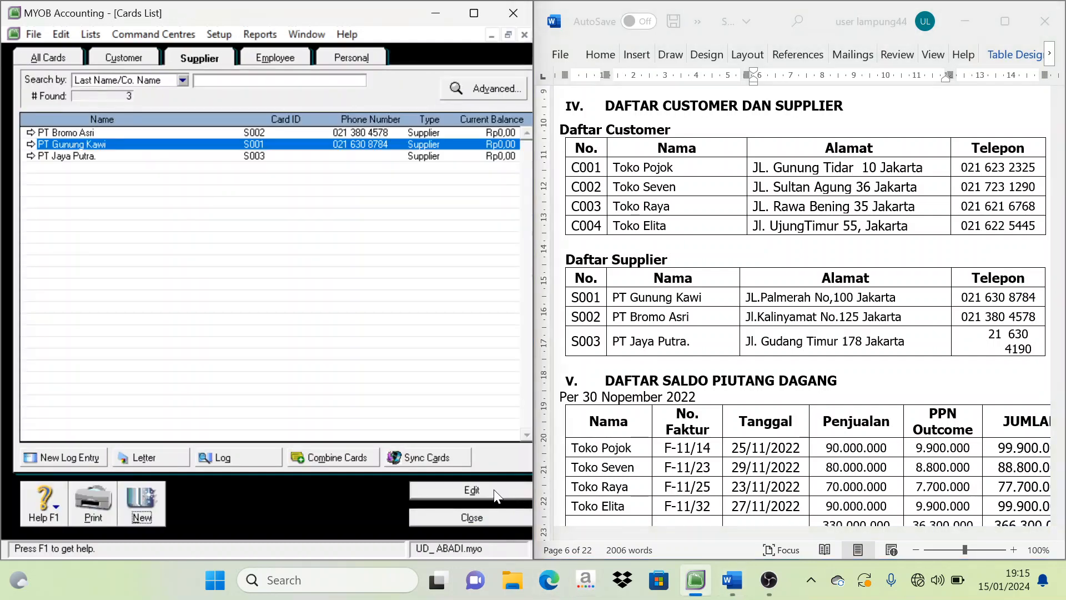
pyautogui.click(119, 58)
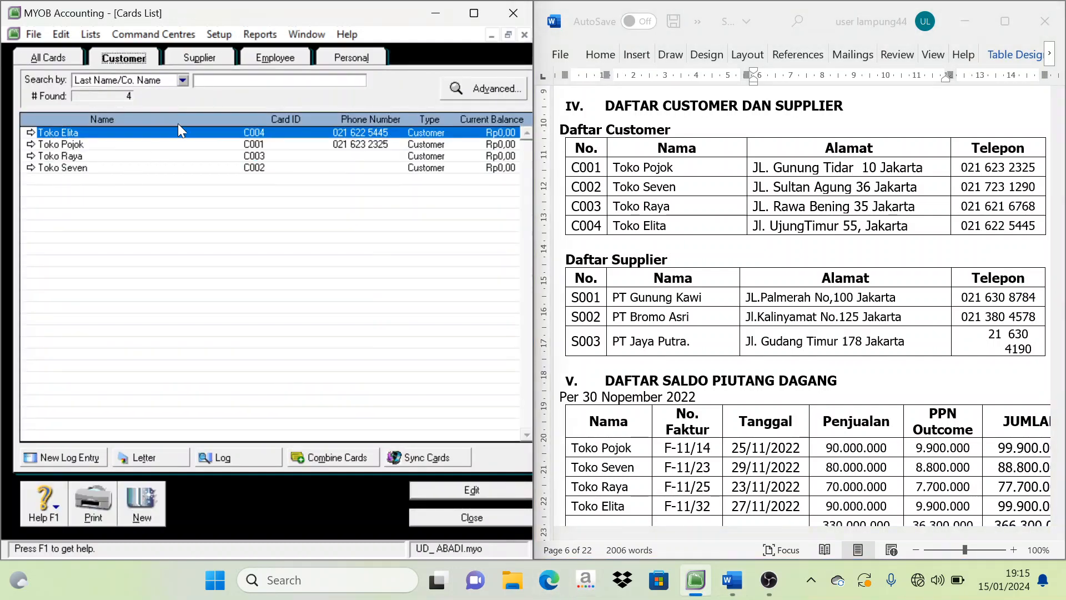
pyautogui.click(191, 55)
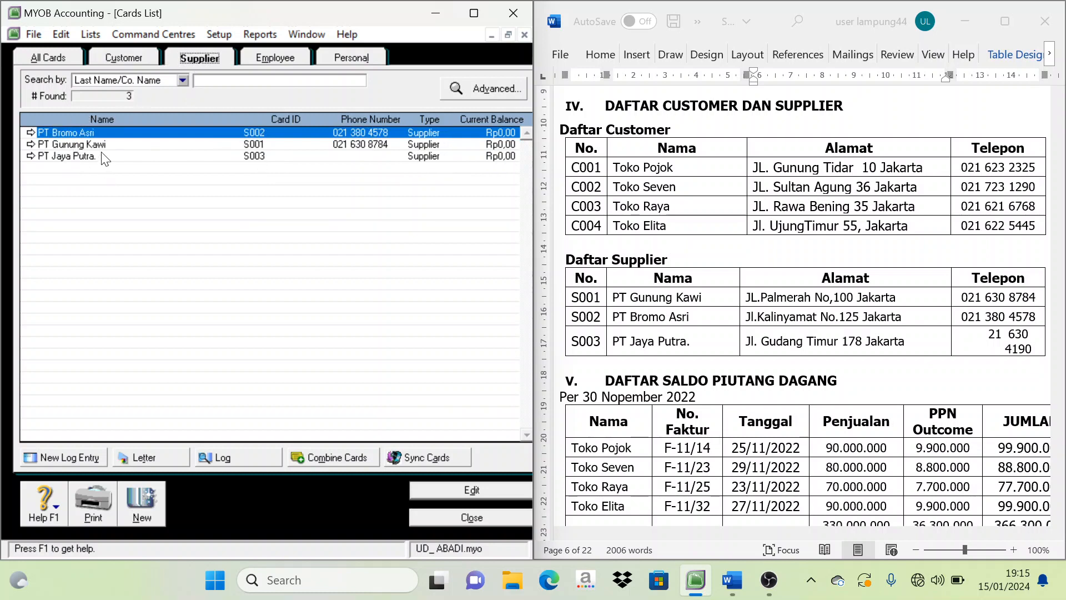
pyautogui.click(482, 515)
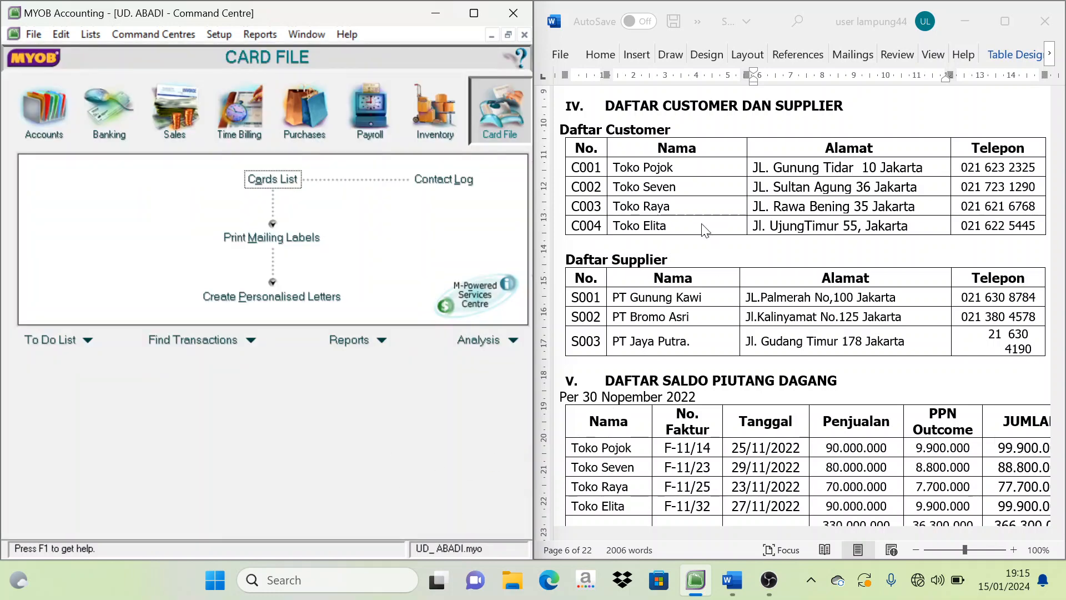
# Step: Examine the Daftar Saldo Piutang Dagang and Daftar Saldo Utang Dagang tables in the Word document
pyautogui.scroll(-1, 656, 336)
pyautogui.scroll(-3, 657, 336)
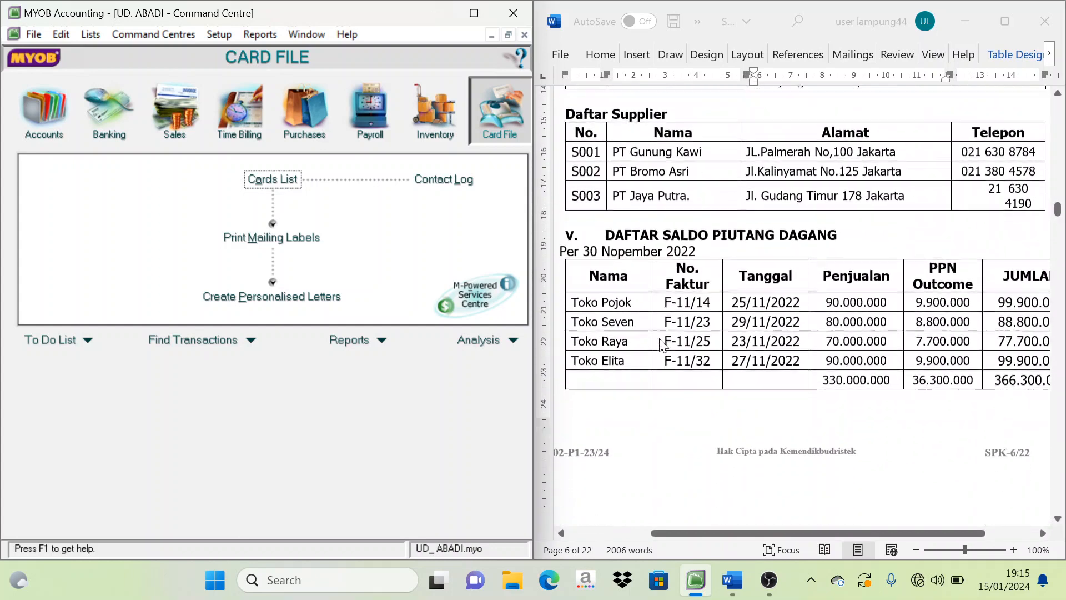
pyautogui.scroll(1, 670, 321)
pyautogui.scroll(-3, 670, 321)
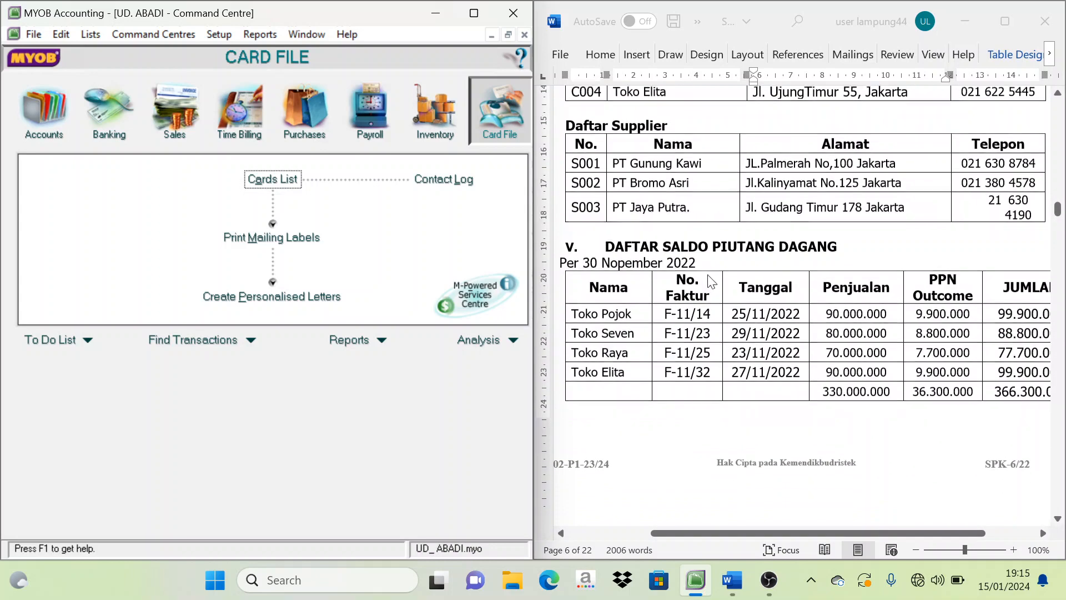
pyautogui.scroll(-9, 733, 269)
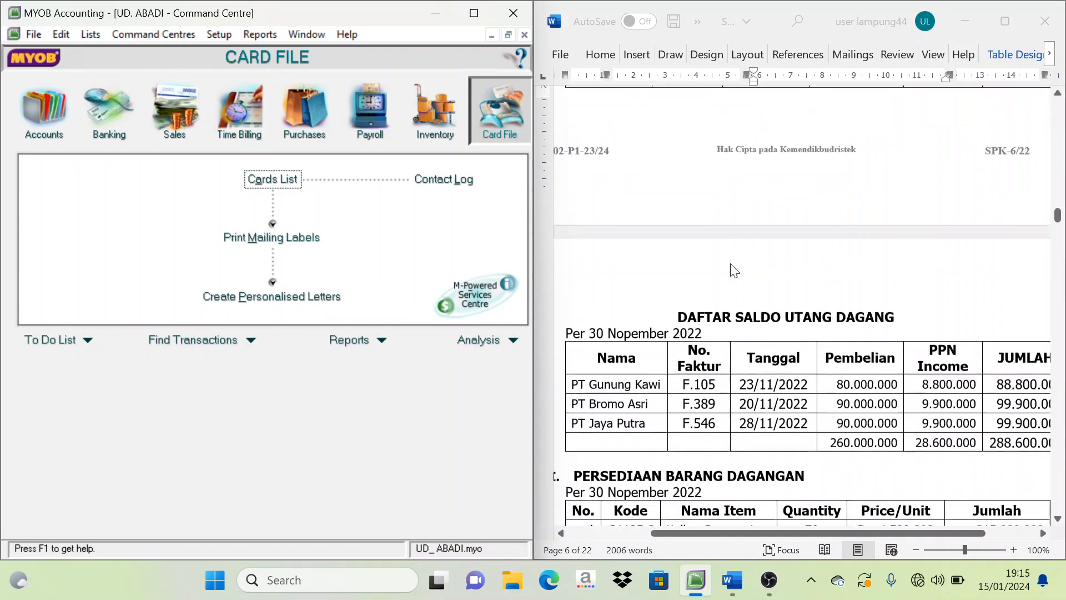
pyautogui.scroll(7, 767, 276)
pyautogui.scroll(2, 767, 276)
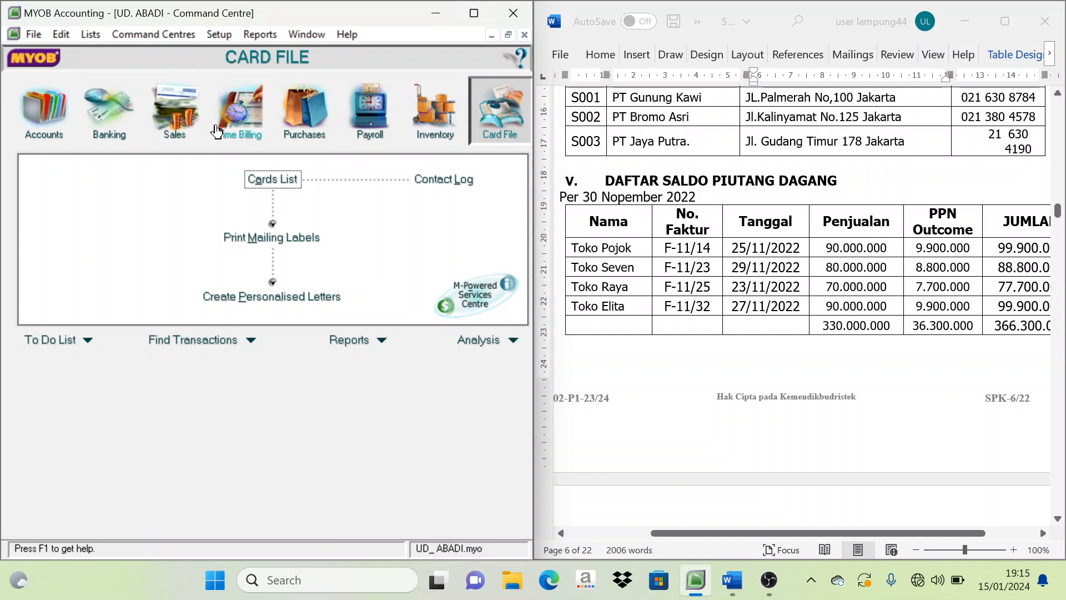
# Step: Open the customer opening balances and start a historical sale for Toko Pojok
pyautogui.click(217, 34)
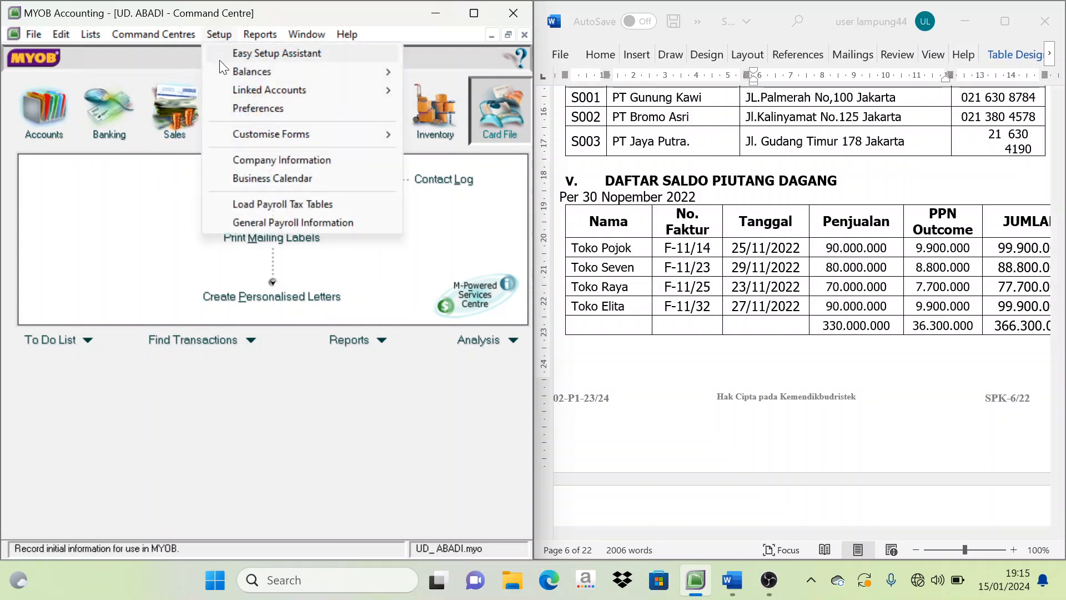
pyautogui.moveTo(248, 70)
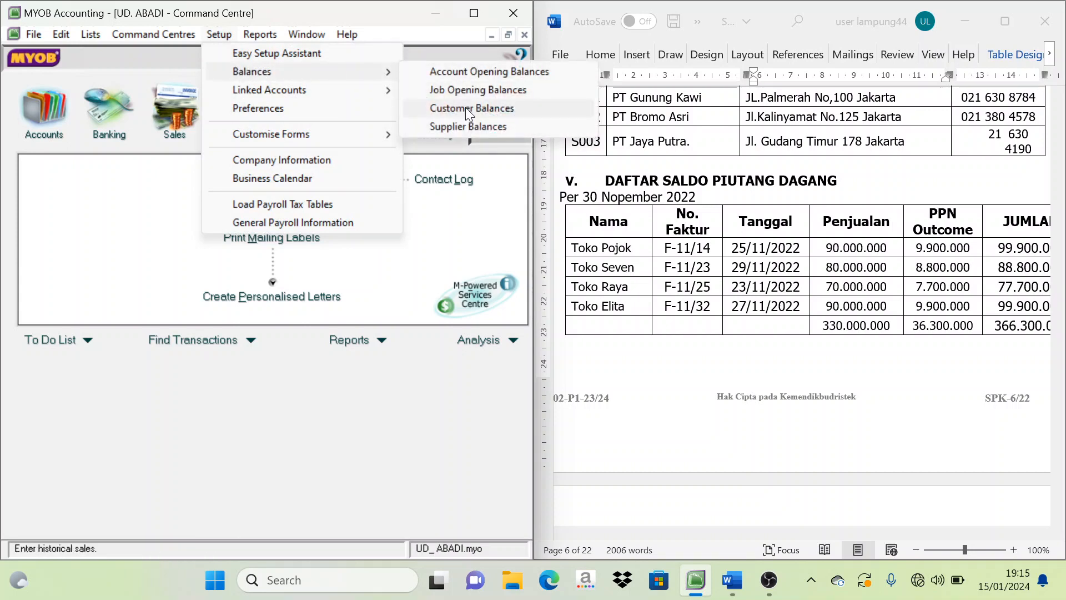
pyautogui.click(220, 32)
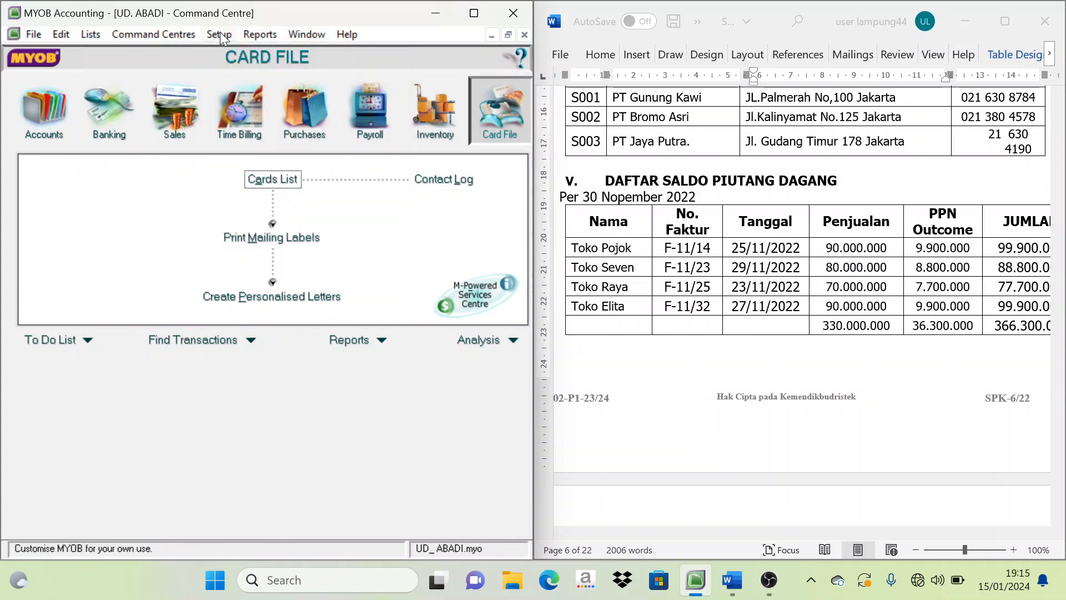
pyautogui.click(220, 33)
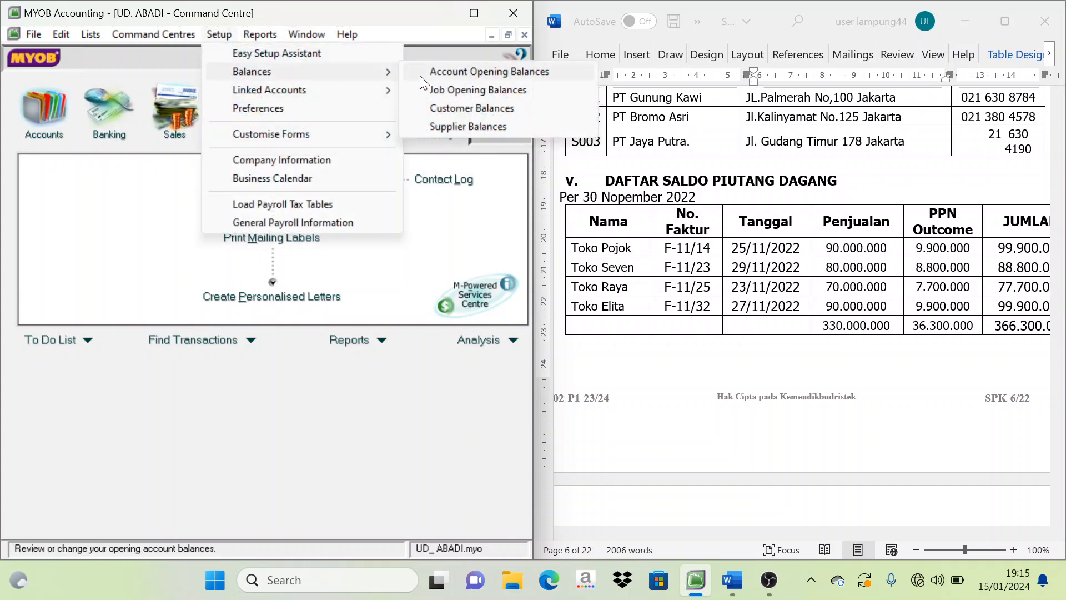
pyautogui.click(455, 106)
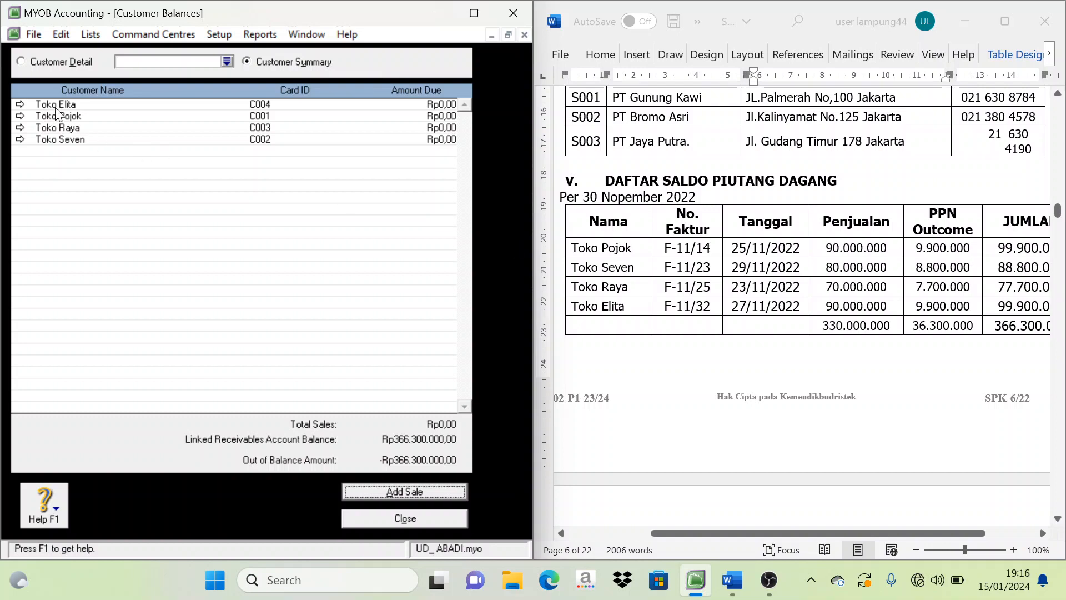
pyautogui.click(21, 117)
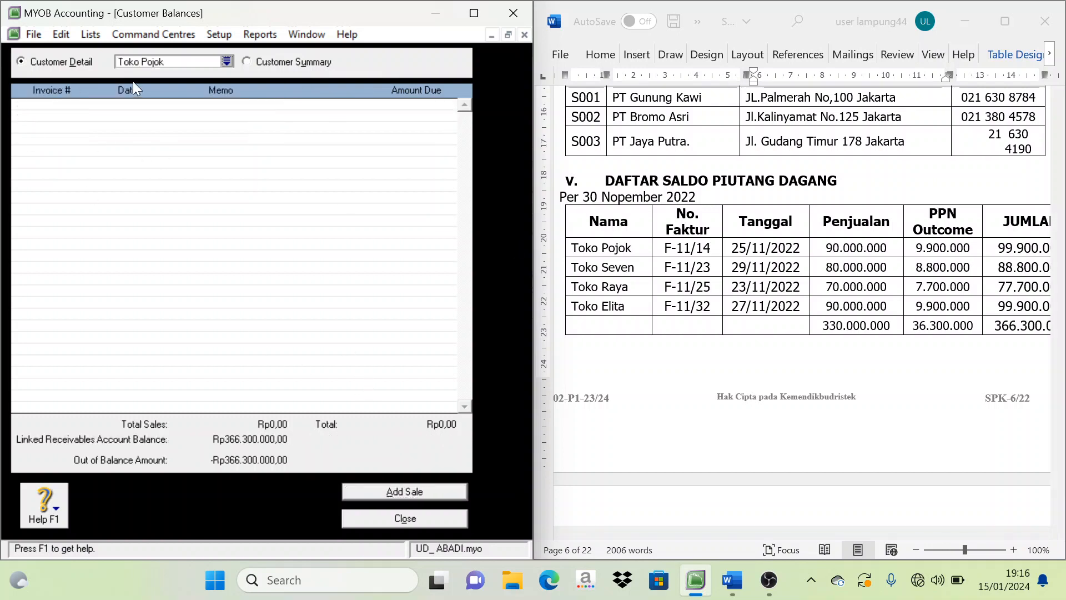
pyautogui.click(404, 492)
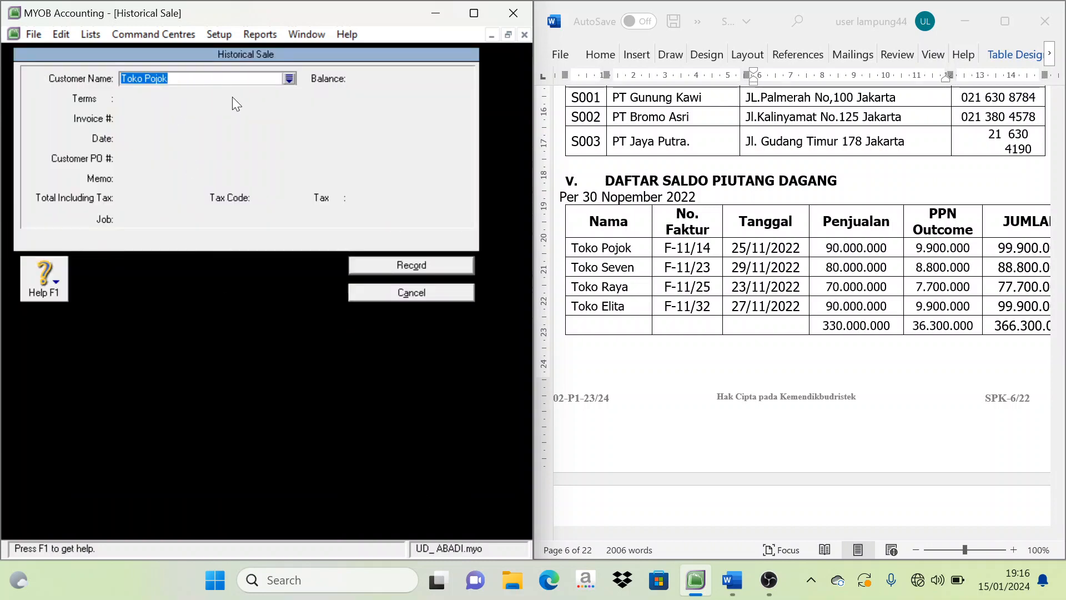
pyautogui.press('Tab')
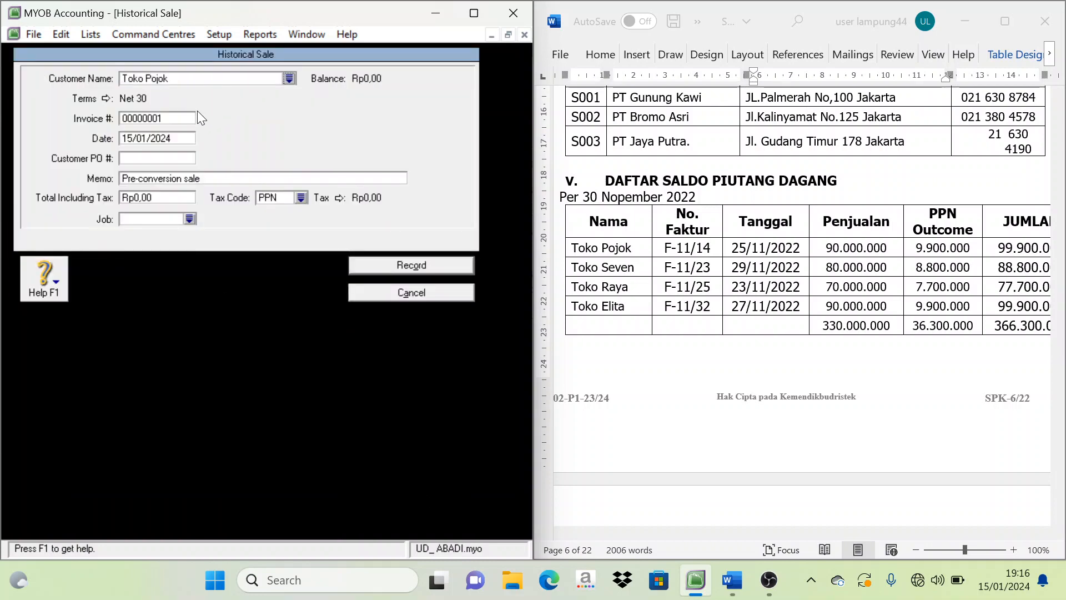
# Step: Set the invoice number of Toko Pojok's historical sale to F-11/14 and its date to 25/11/2022
pyautogui.click(128, 120)
pyautogui.write('F-11')
pyautogui.write('/14')
pyautogui.press('Tab')
pyautogui.write('25/11/2022')
# Step: Enter Rp99.900.000 from the JUMLAH column as the total including tax of Toko Pojok's historical sale
pyautogui.click(146, 200)
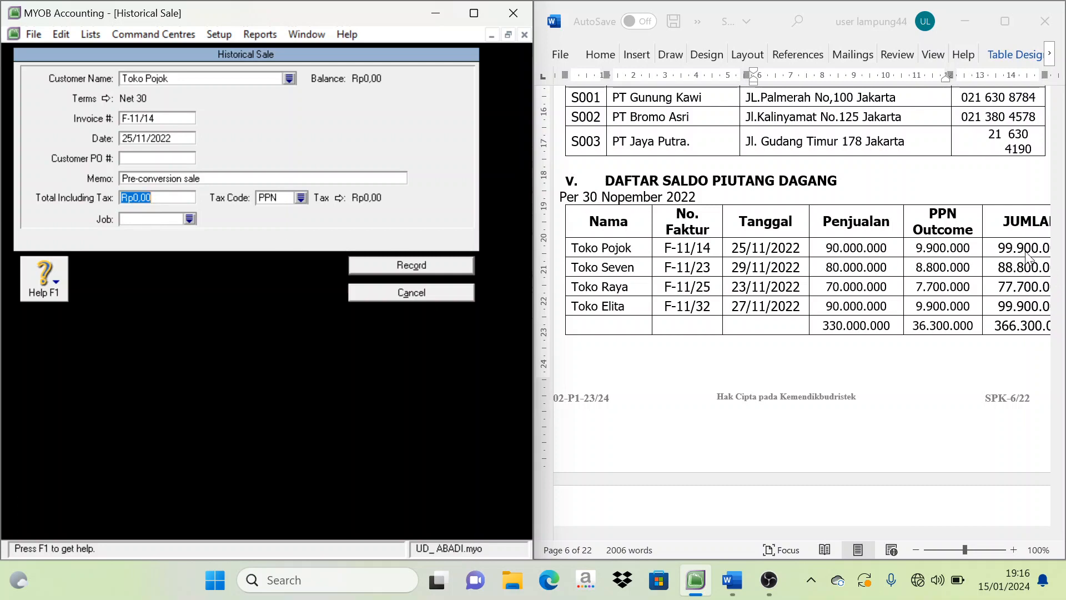
pyautogui.click(890, 480)
pyautogui.moveTo(885, 534); pyautogui.dragTo(900, 539)
pyautogui.click(178, 202)
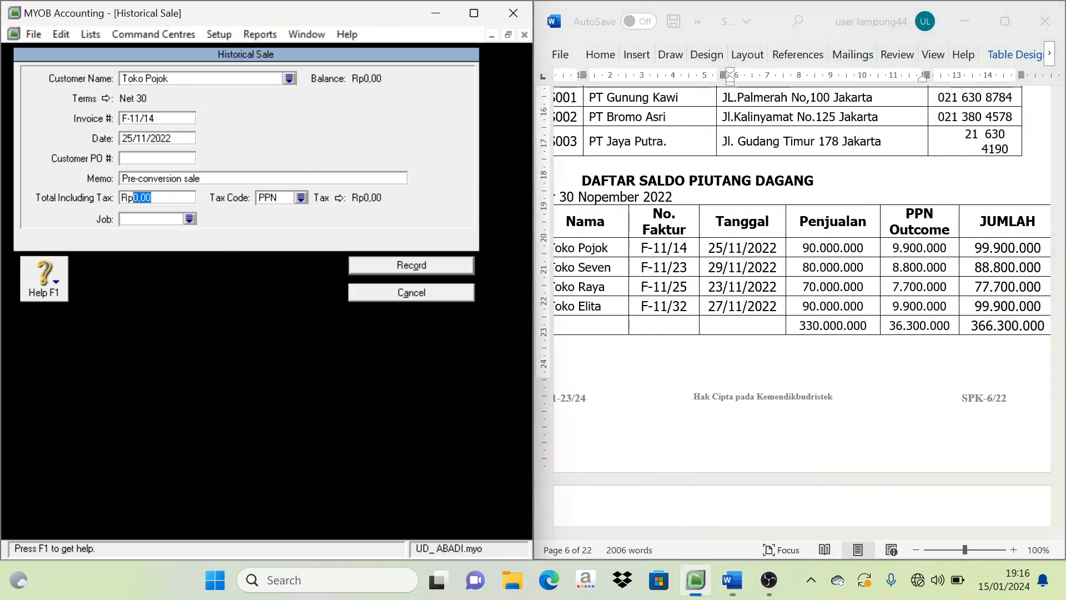
pyautogui.write('999000')
pyautogui.press('Tab')
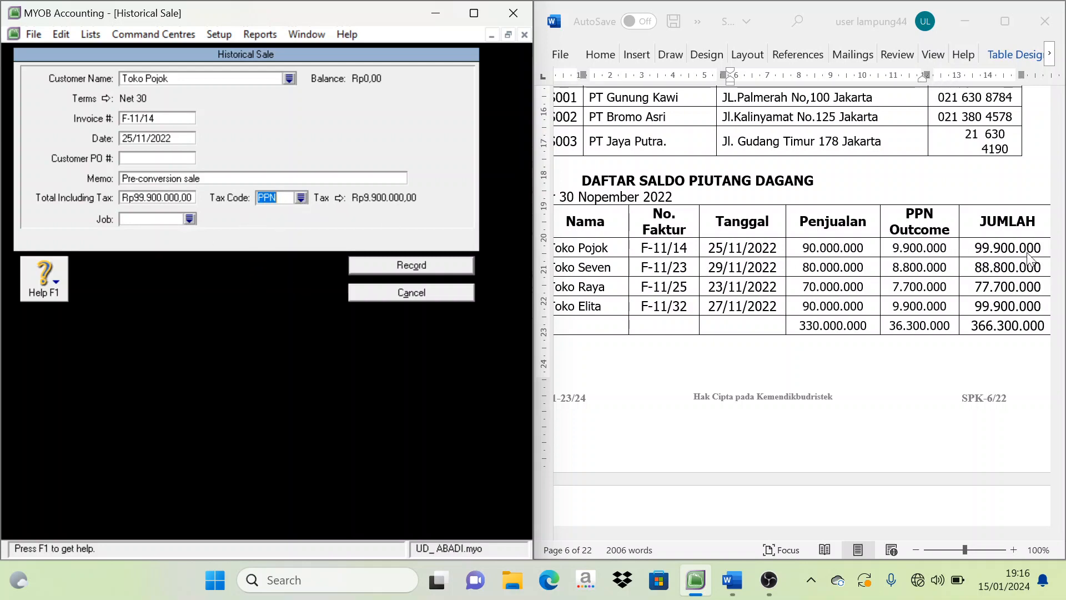
# Step: Change the tax code of Toko Pojok's historical sale to N-T (Not Reportable) and record the sale
pyautogui.click(300, 197)
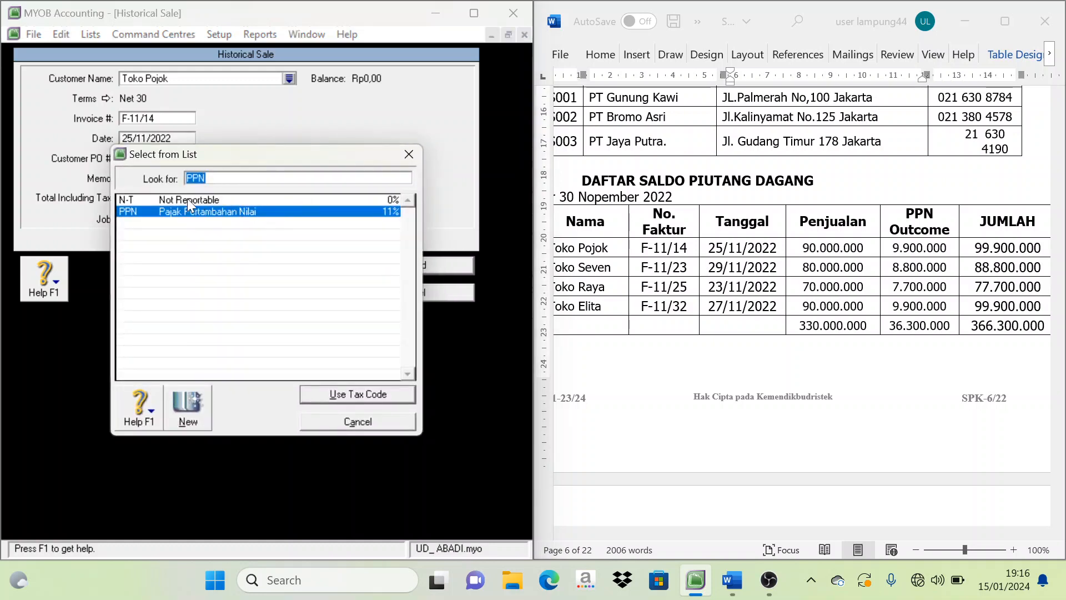
pyautogui.click(143, 200)
pyautogui.click(351, 394)
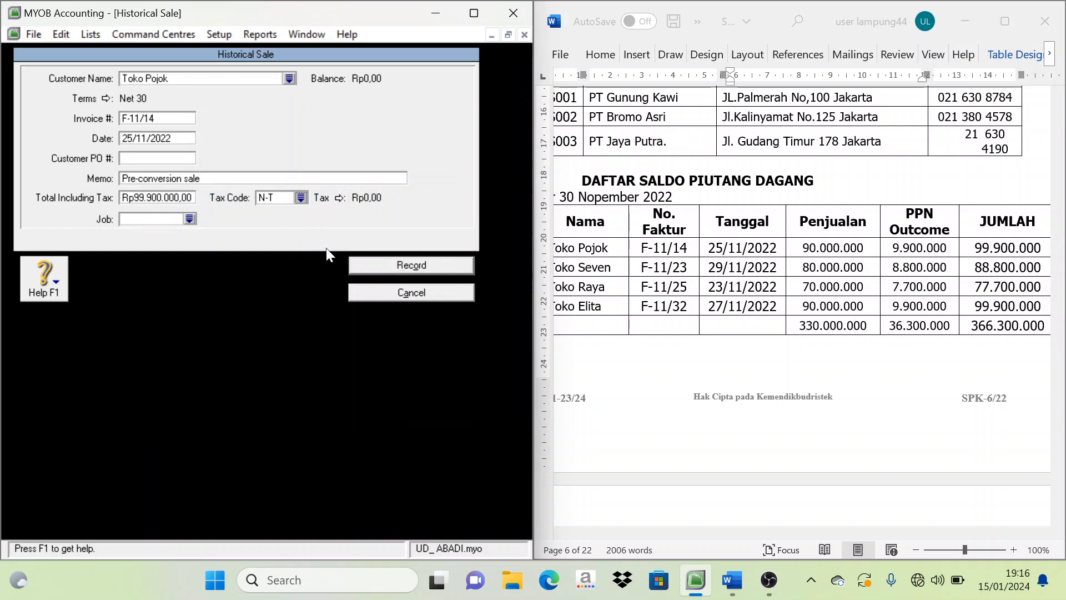
pyautogui.click(409, 267)
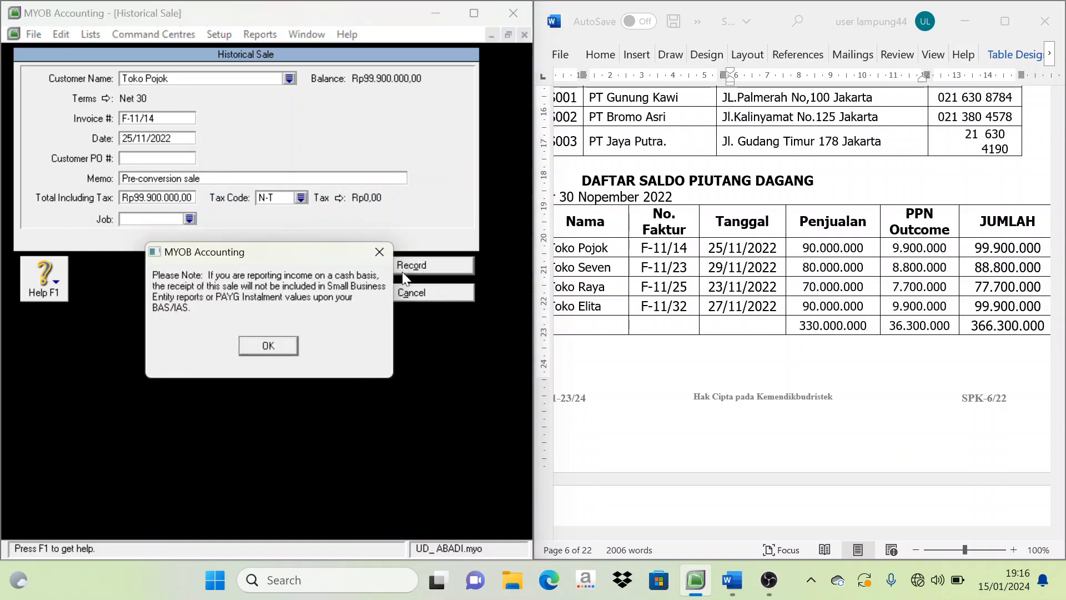
pyautogui.click(268, 345)
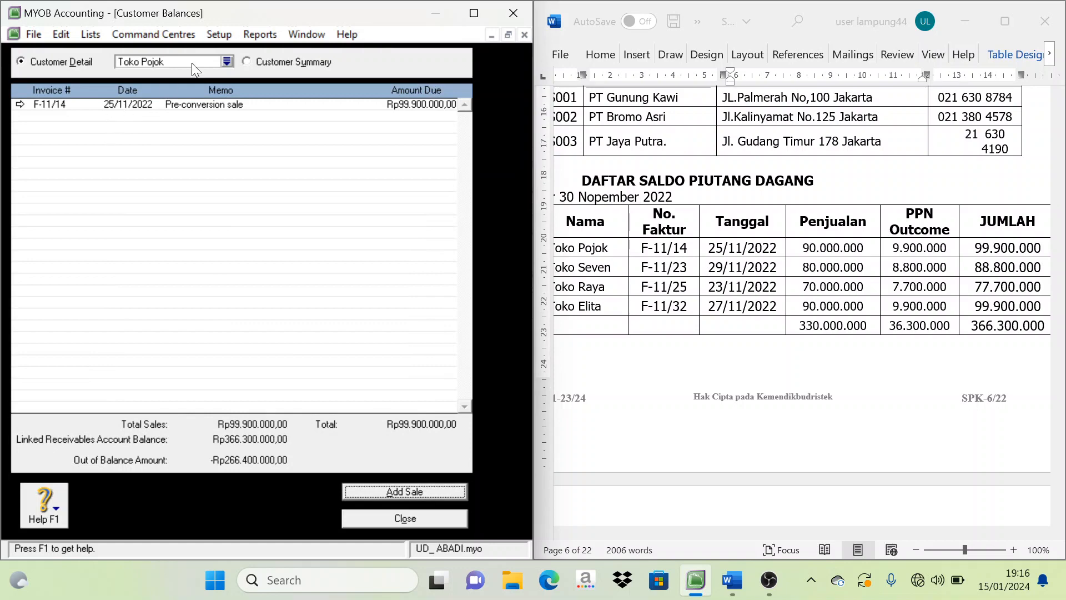
# Step: Switch the customer detail to Toko Seven and start a historical sale for it
pyautogui.click(839, 510)
pyautogui.moveTo(825, 533); pyautogui.dragTo(807, 536)
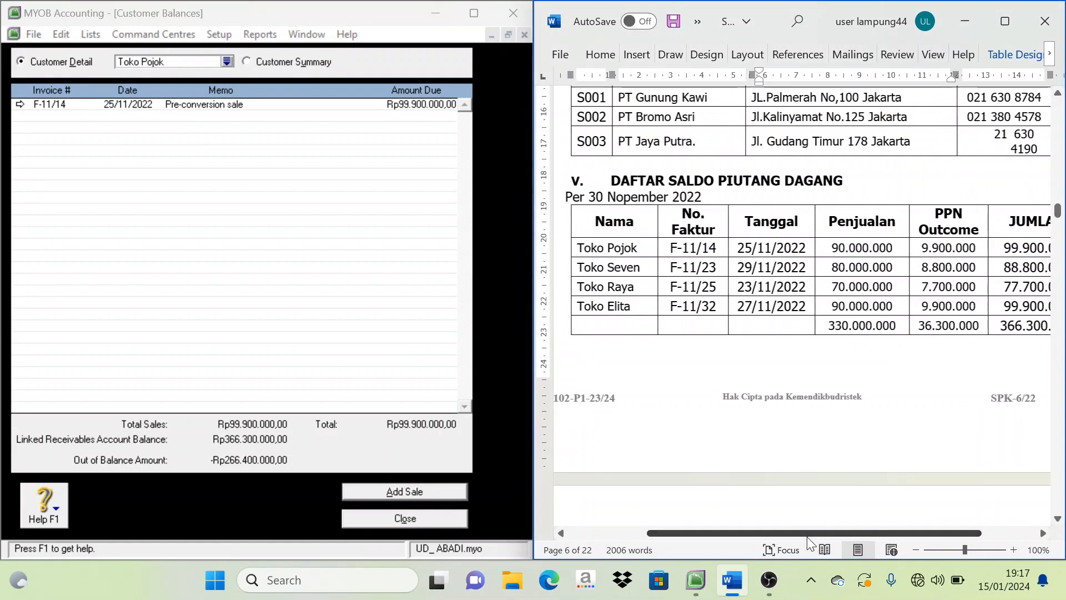
pyautogui.click(229, 60)
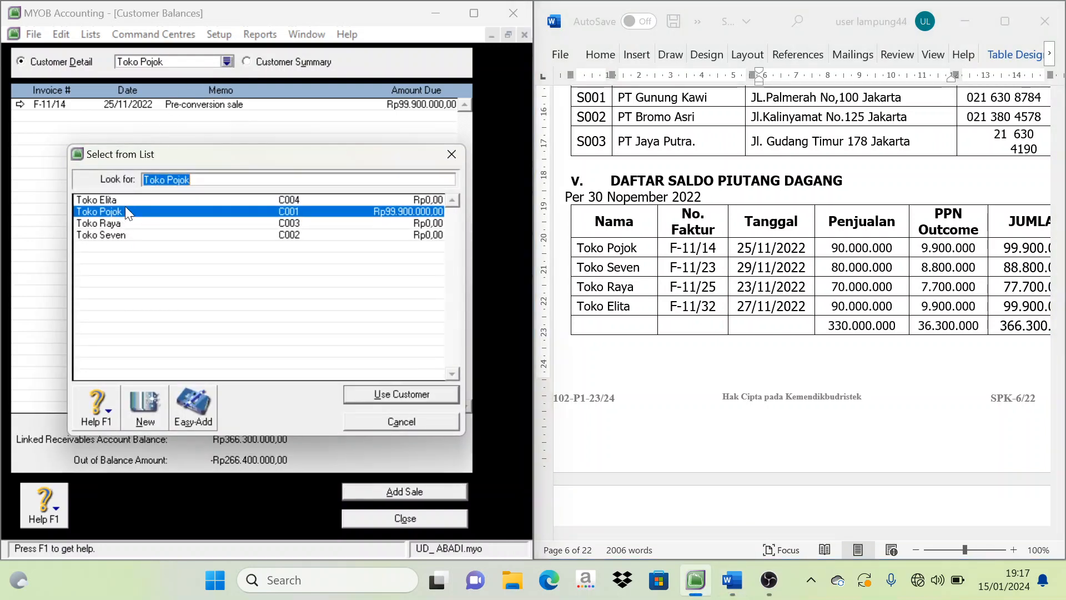
pyautogui.click(131, 235)
pyautogui.click(395, 394)
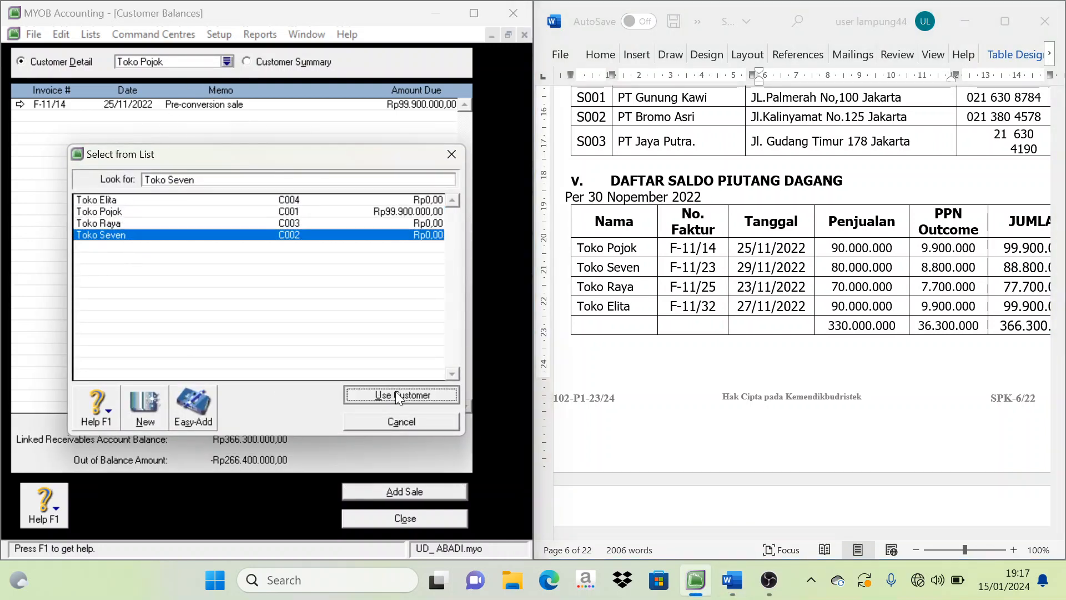
pyautogui.click(411, 489)
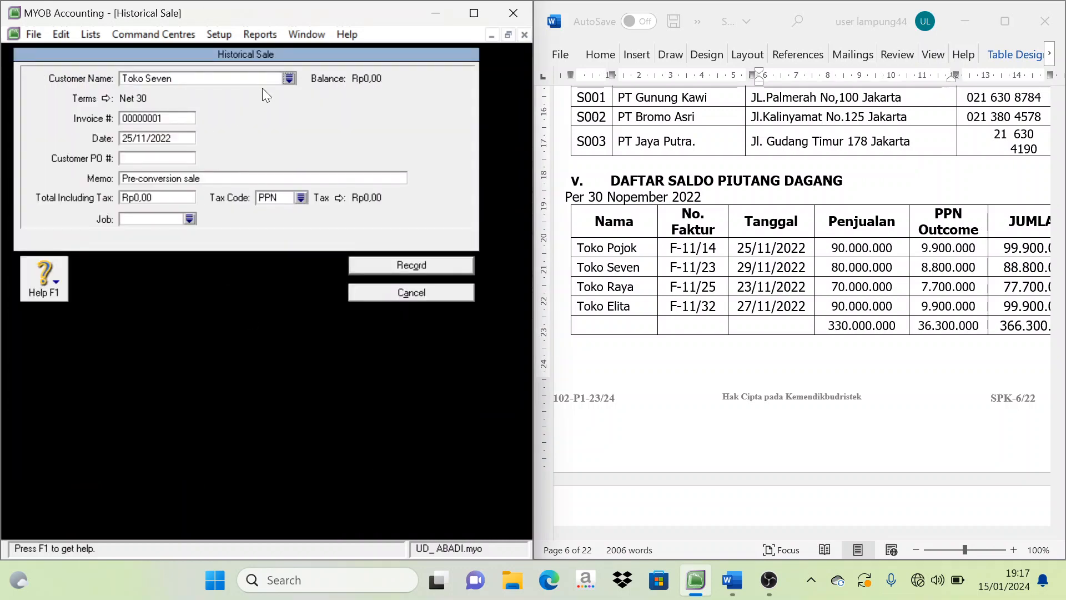
# Step: Set the invoice number of Toko Seven's historical sale to F-11/23 and its date to 29/11/2022
pyautogui.click(140, 118)
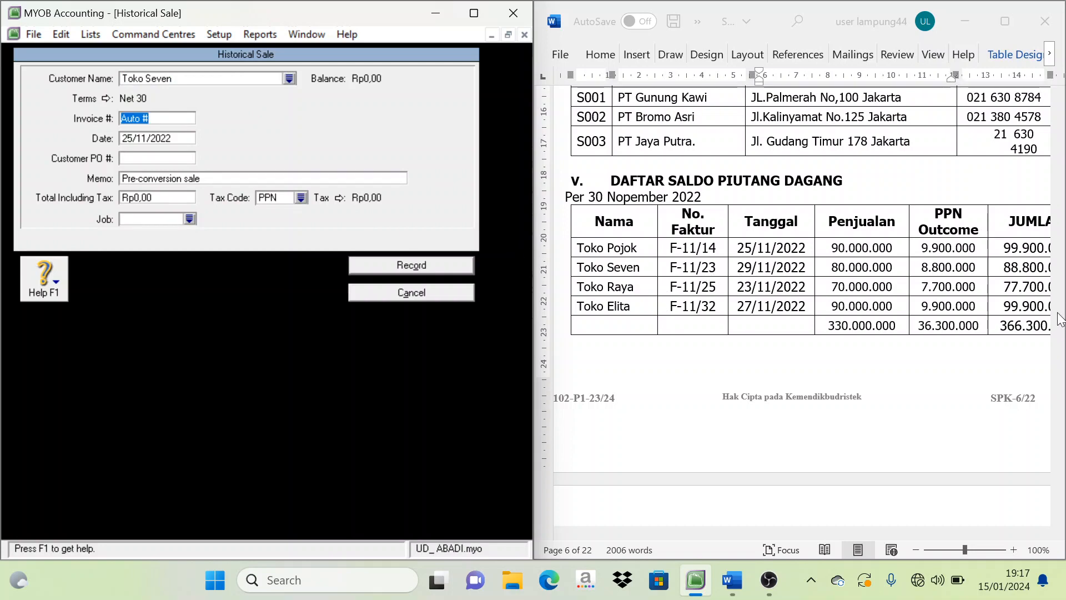
pyautogui.write('F-11/23')
pyautogui.press('Tab')
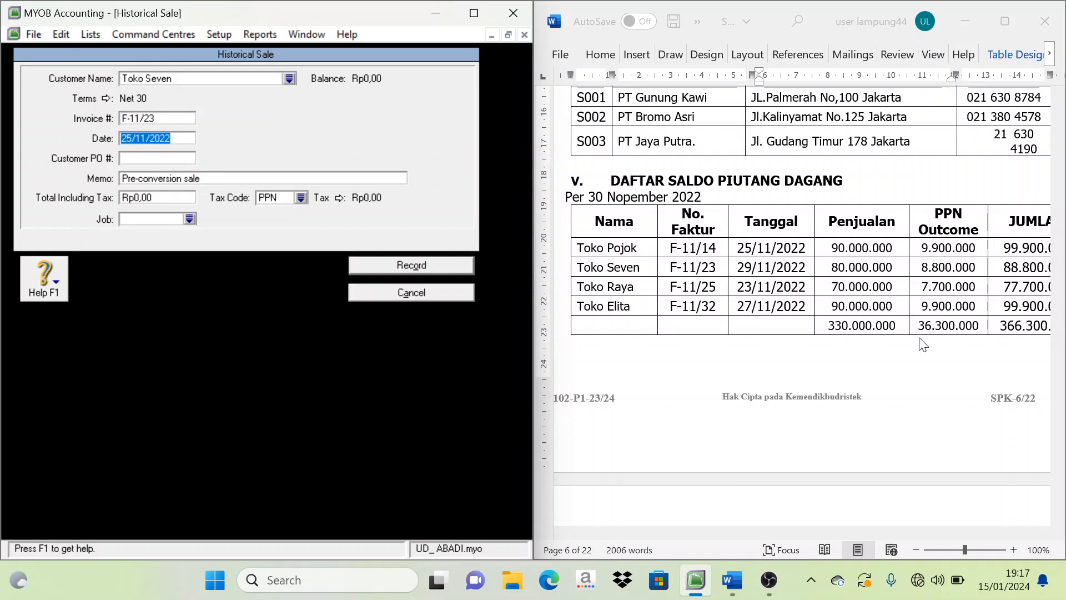
pyautogui.write('29/1')
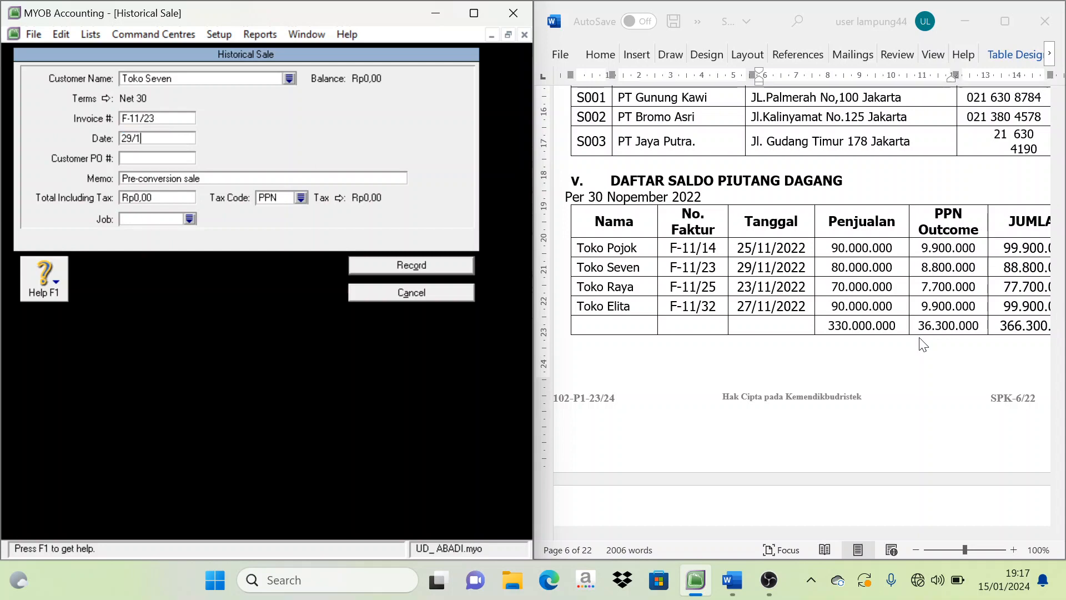
pyautogui.write('1/2022')
# Step: Enter Rp88.800.000 from the document's JUMLAH column as the total including tax of Toko Seven's historical sale
pyautogui.click(935, 526)
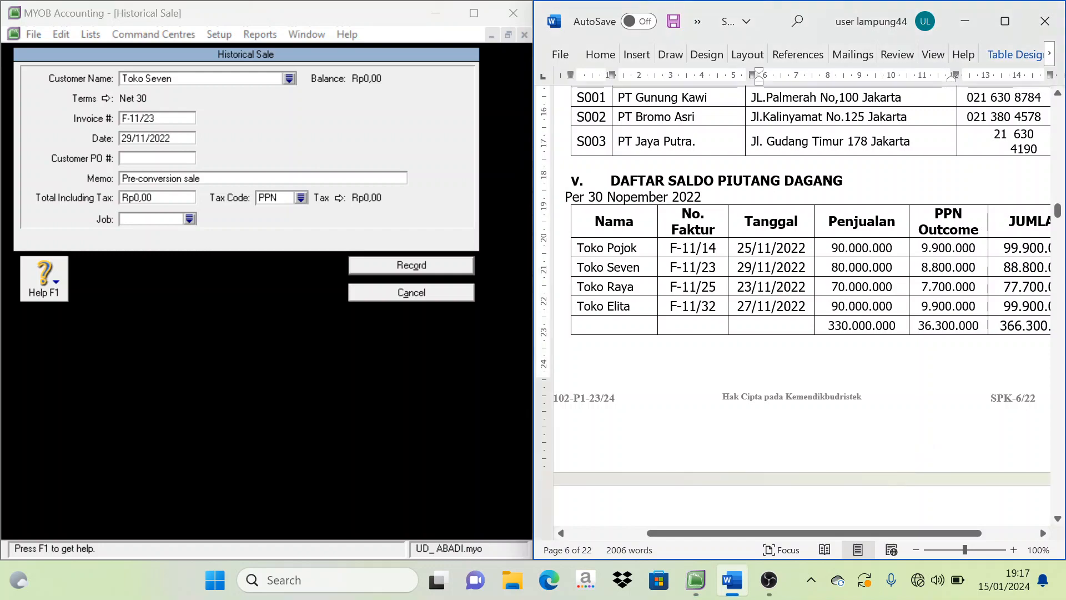
pyautogui.moveTo(898, 533)
pyautogui.mouseDown()
pyautogui.moveTo(921, 534)
pyautogui.moveTo(911, 534)
pyautogui.mouseUp()
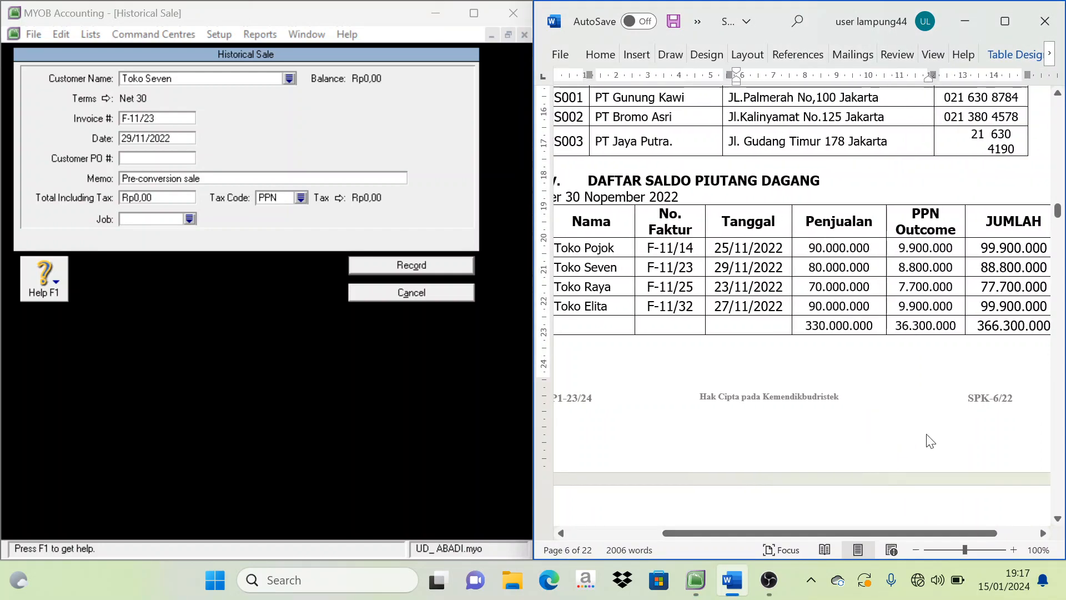
pyautogui.click(148, 201)
pyautogui.write('88')
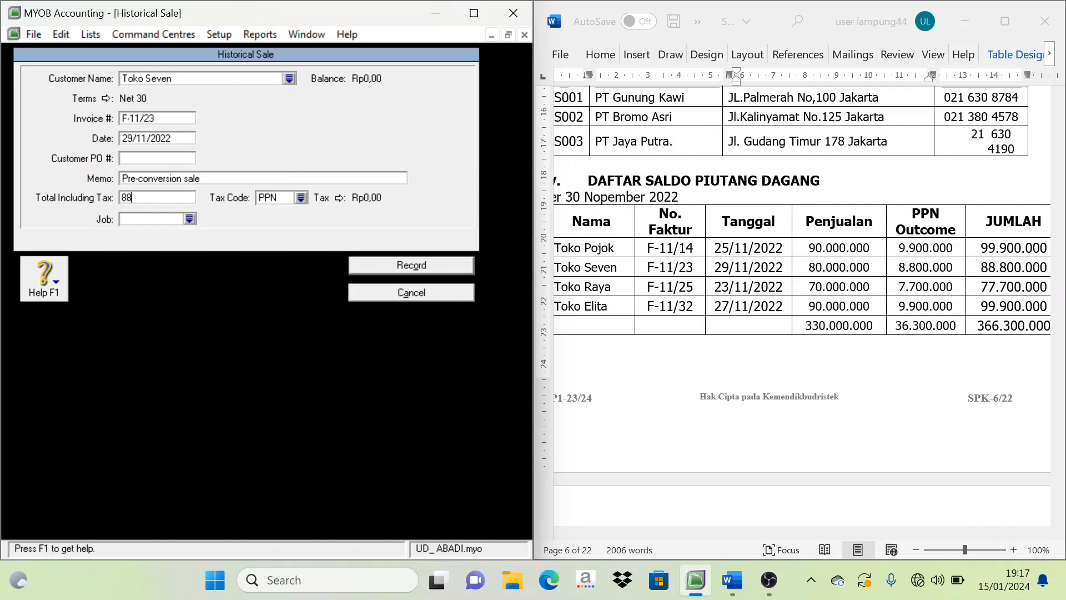
pyautogui.write('.800.000000')
pyautogui.press('Tab')
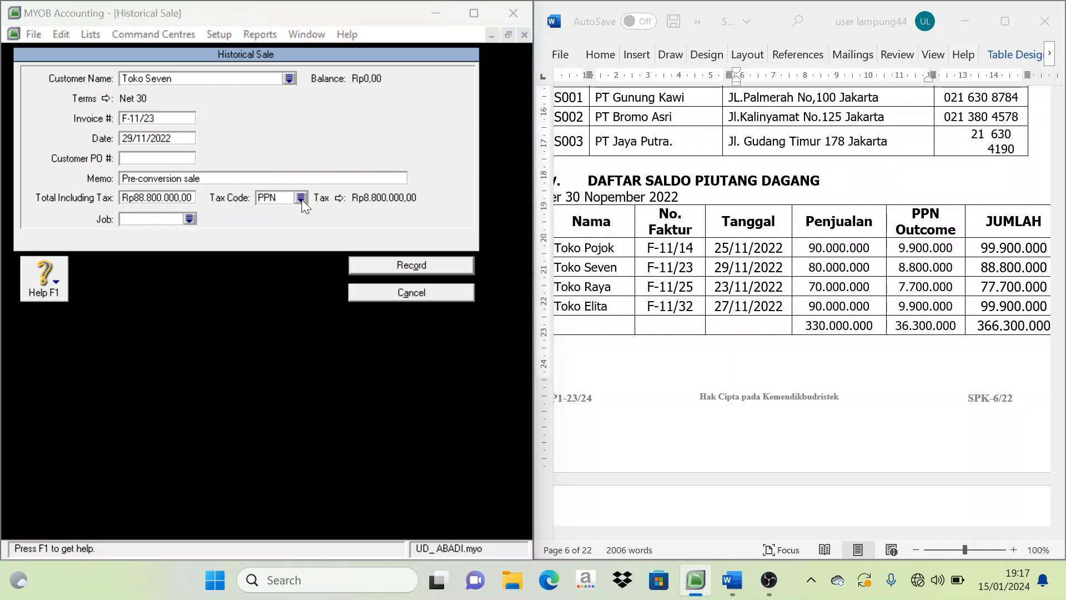
# Step: Change the tax code of Toko Seven's historical sale to N-T (Not Reportable) and record the sale
pyautogui.click(301, 198)
pyautogui.click(148, 200)
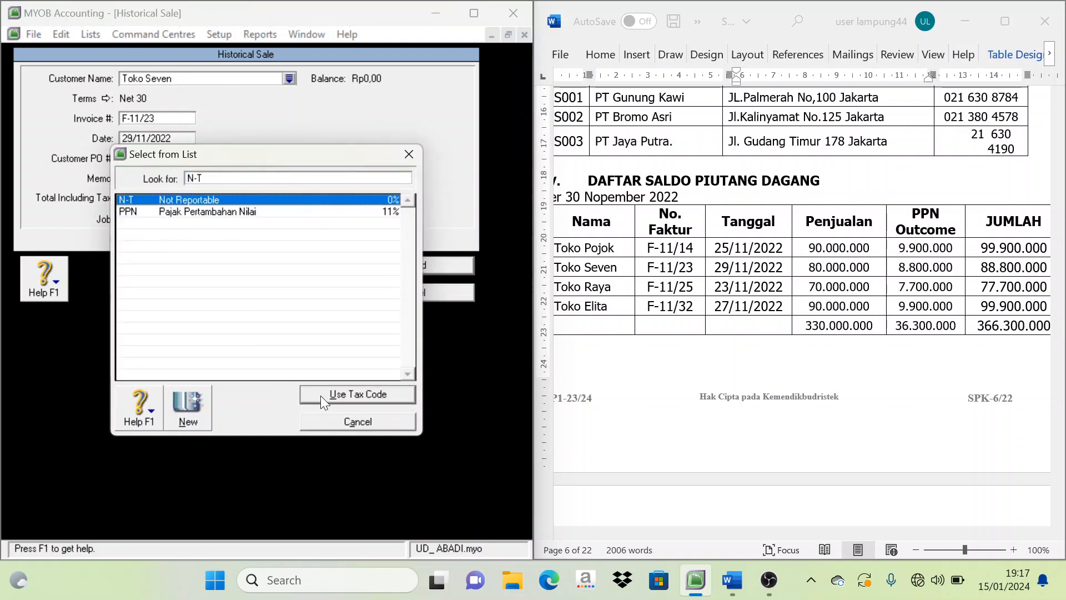
pyautogui.click(351, 394)
pyautogui.click(412, 266)
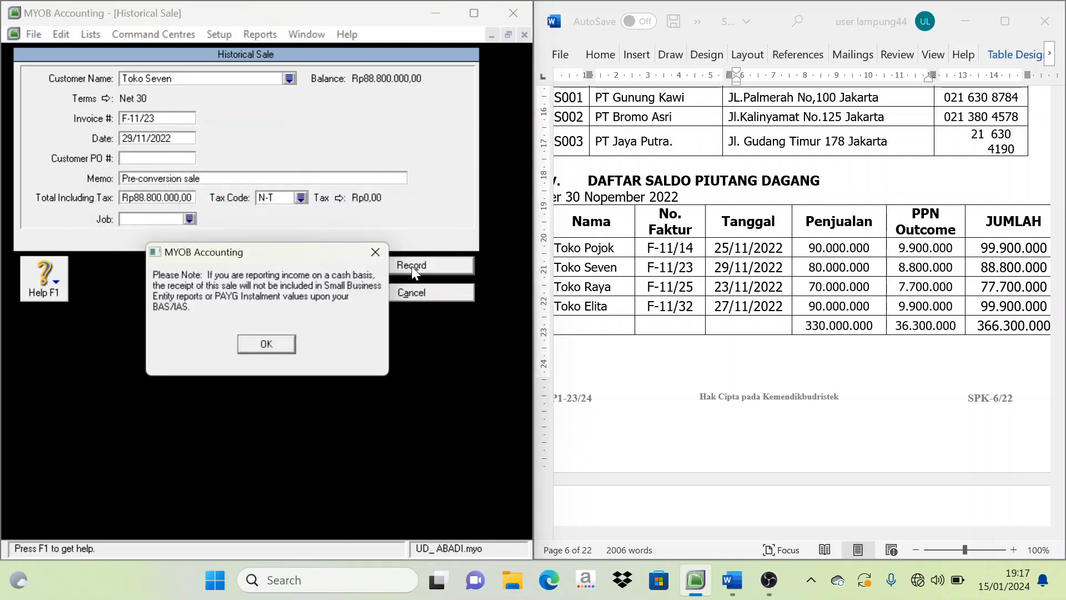
pyautogui.click(272, 346)
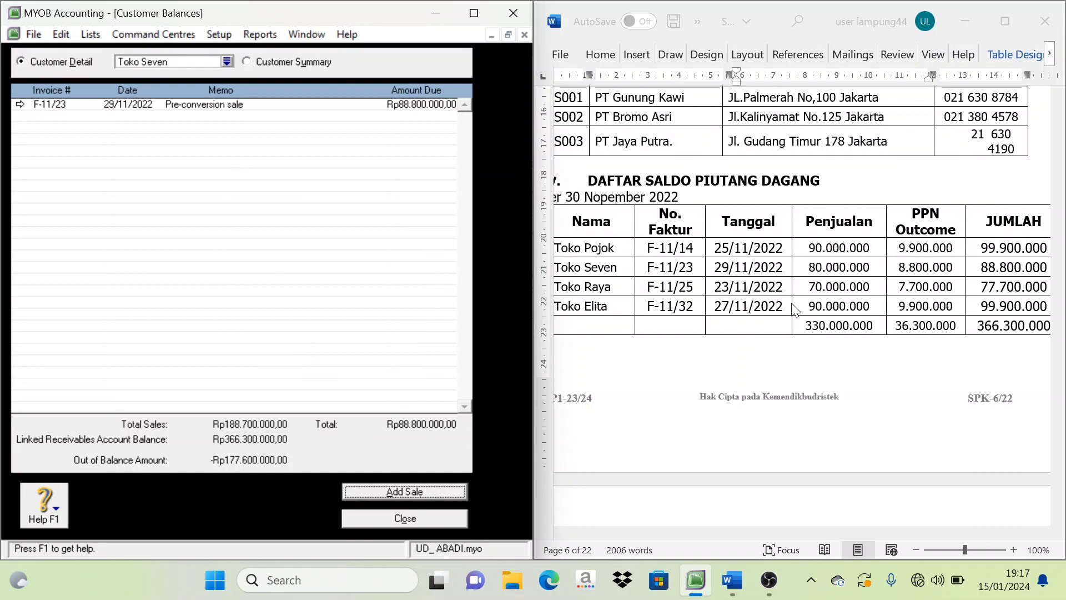
# Step: Switch the customer detail to Toko Raya and start a historical sale for it
pyautogui.click(228, 60)
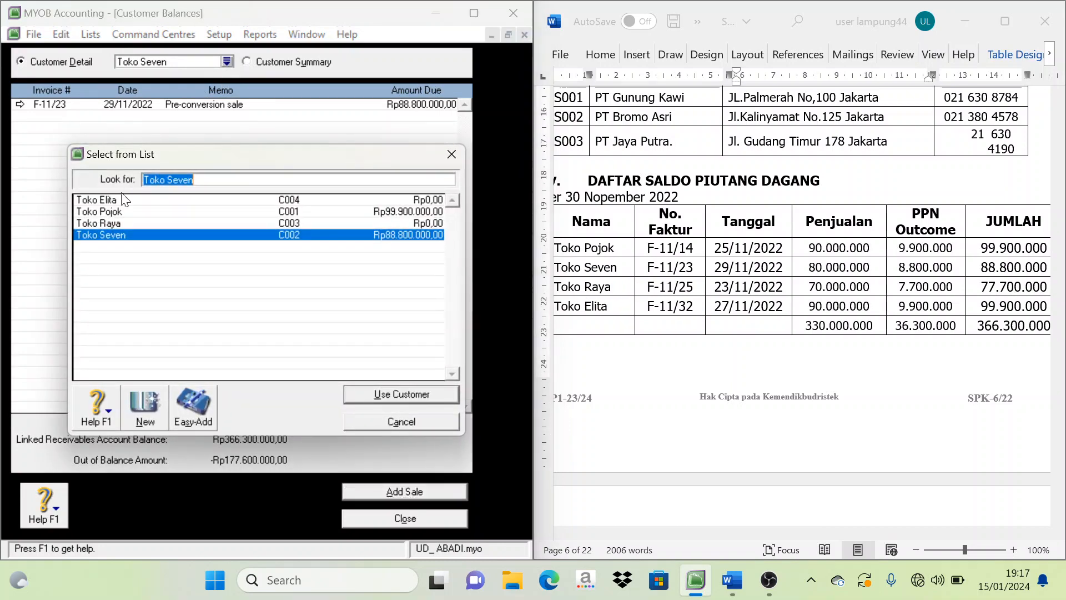
pyautogui.click(111, 223)
pyautogui.click(398, 394)
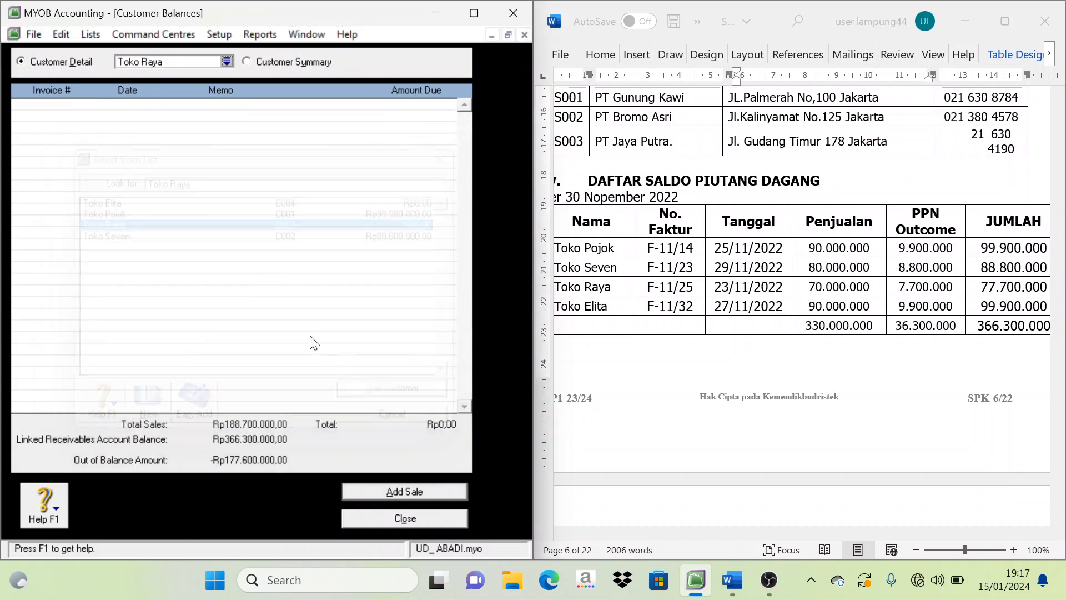
pyautogui.click(416, 490)
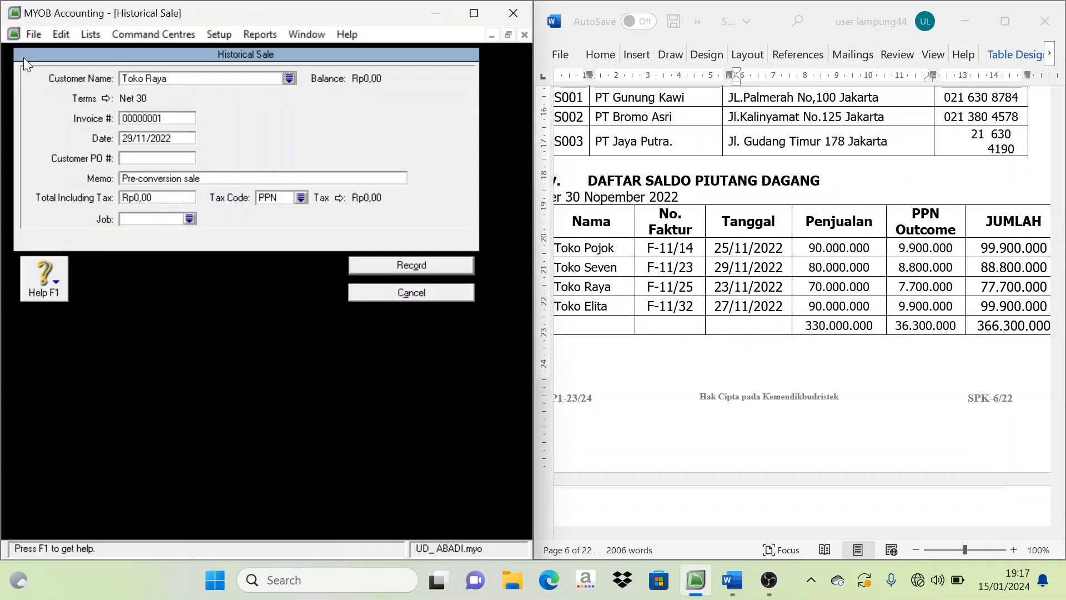
# Step: Set the invoice number of Toko Raya's historical sale to F-11/25 and its date to 23/11/2022
pyautogui.click(159, 118)
pyautogui.write('F-11/25')
pyautogui.press('Tab')
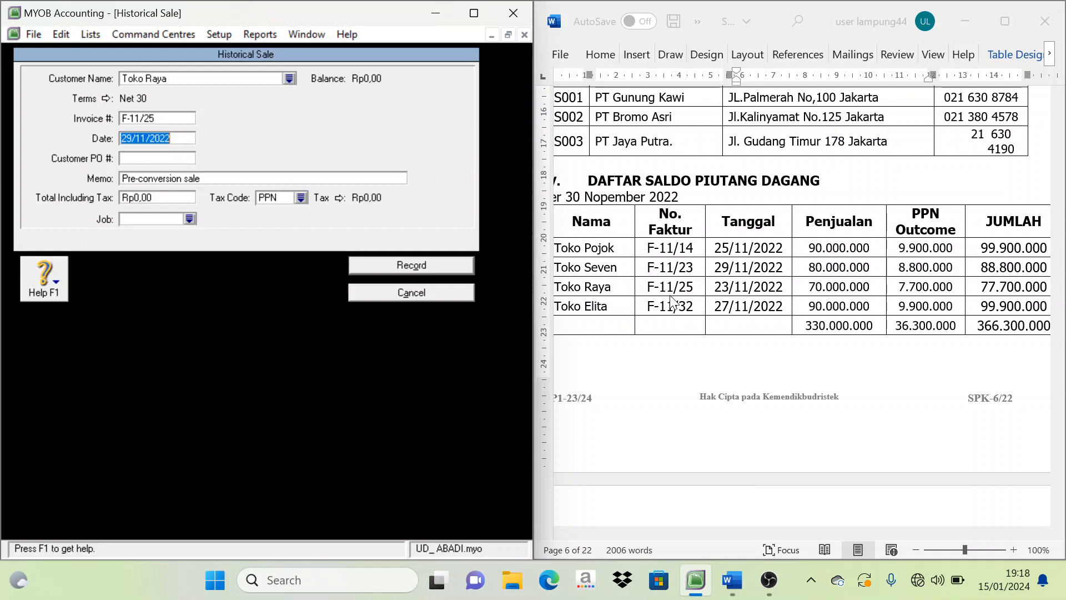
pyautogui.write('23/11')
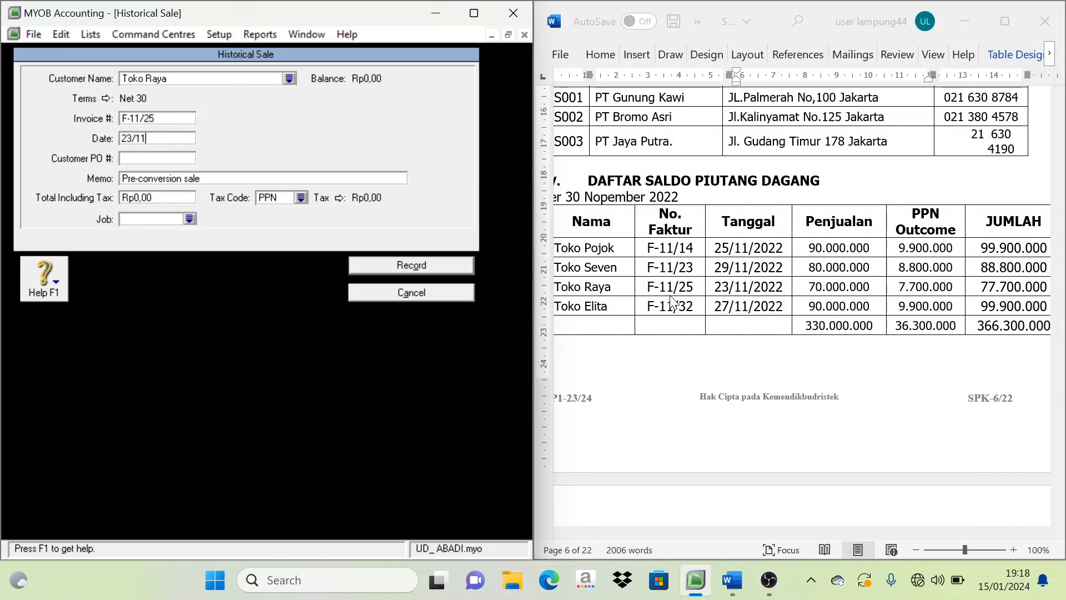
pyautogui.write('/2022')
# Step: Enter Rp77.700.000 from the JUMLAH column as the total including tax of Toko Raya's historical sale
pyautogui.click(146, 200)
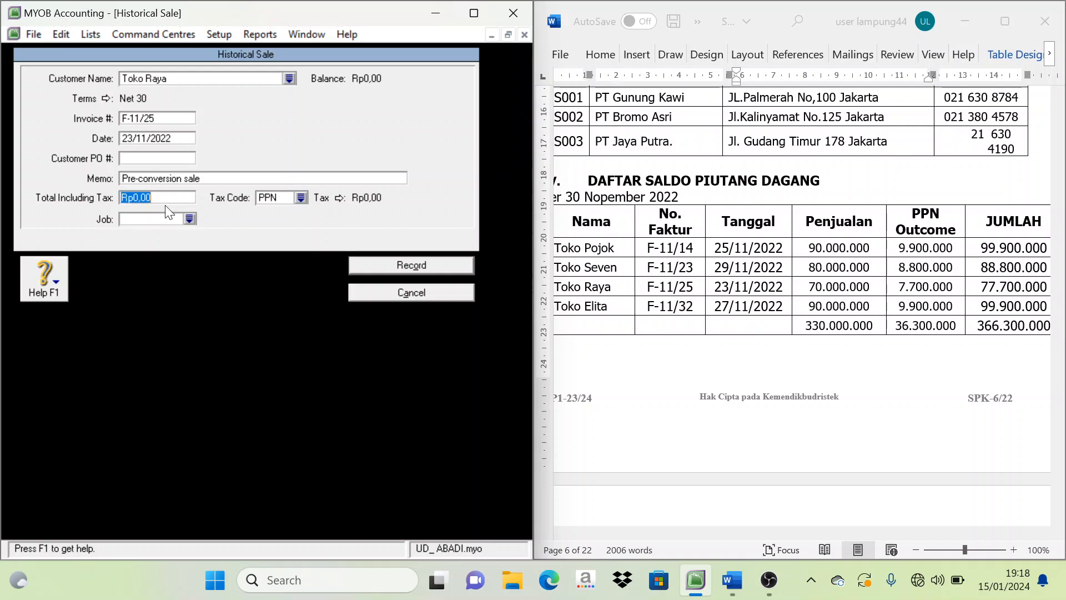
pyautogui.write('77700000')
pyautogui.press('Tab')
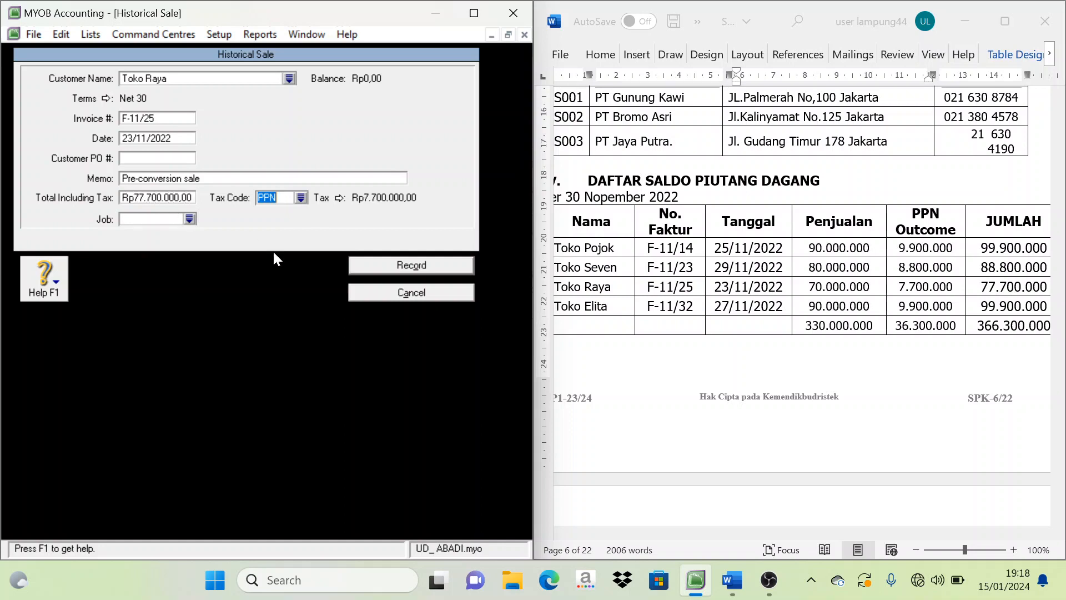
# Step: Change the tax code of Toko Raya's historical sale to N-T (Not Reportable) and record the sale
pyautogui.click(296, 200)
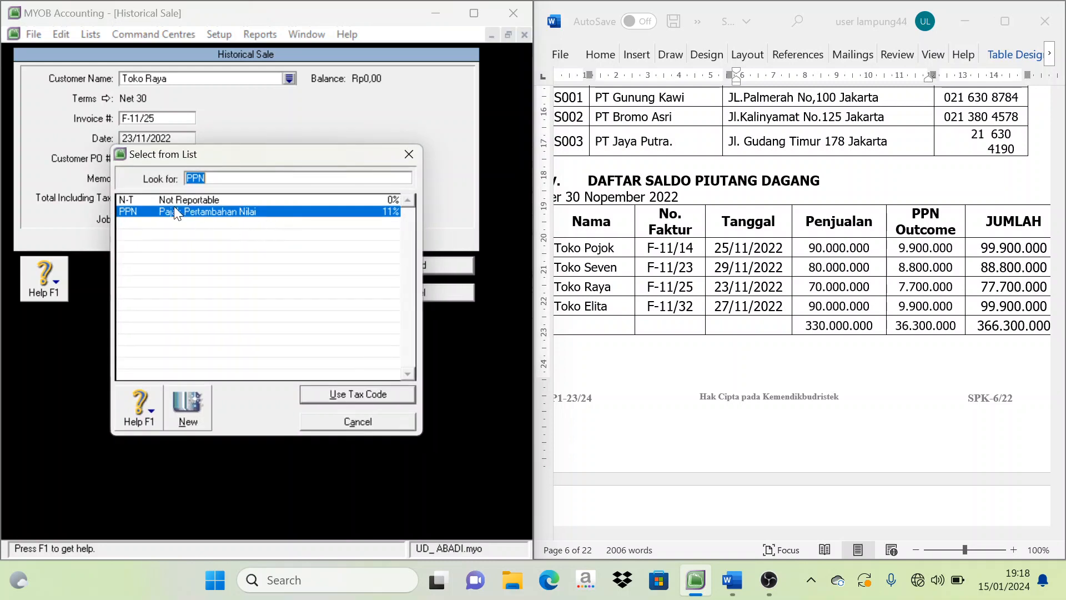
pyautogui.click(134, 200)
pyautogui.click(335, 395)
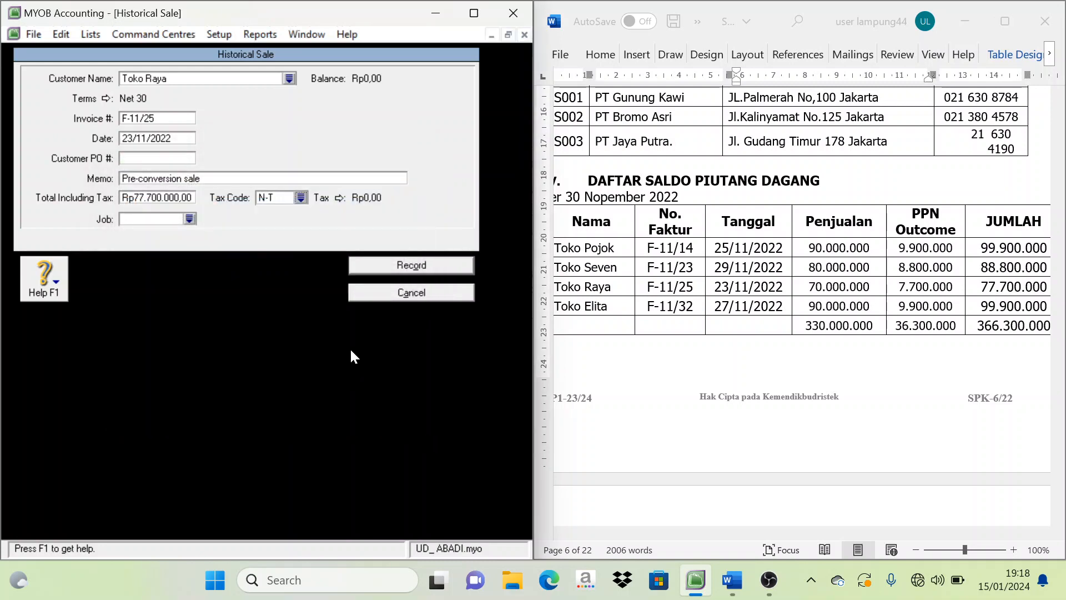
pyautogui.click(411, 265)
pyautogui.click(285, 351)
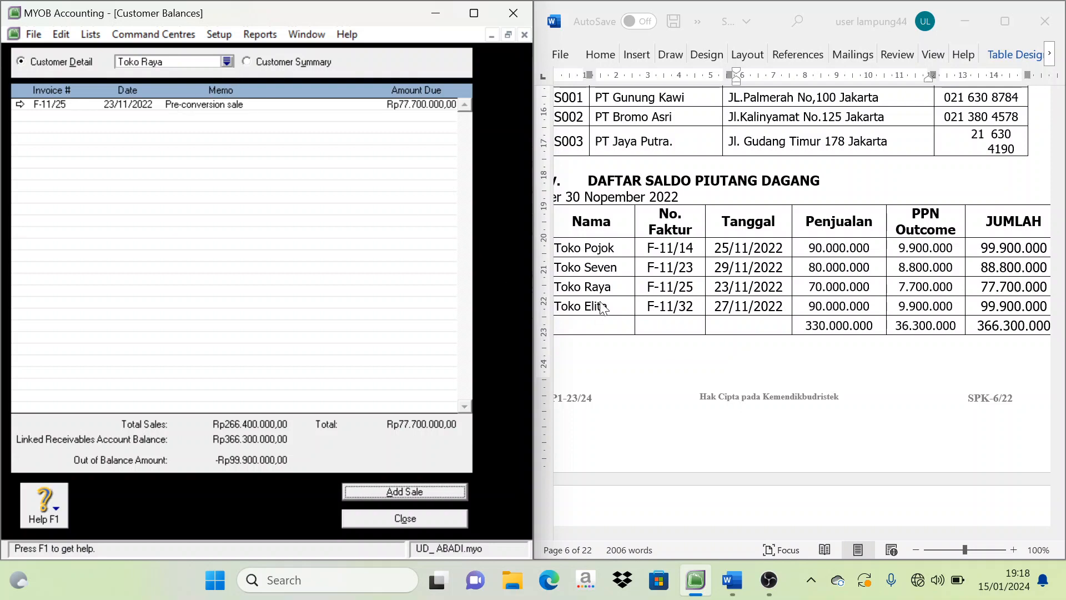
# Step: Switch the customer detail to Toko Elita and start a historical sale for it
pyautogui.click(228, 61)
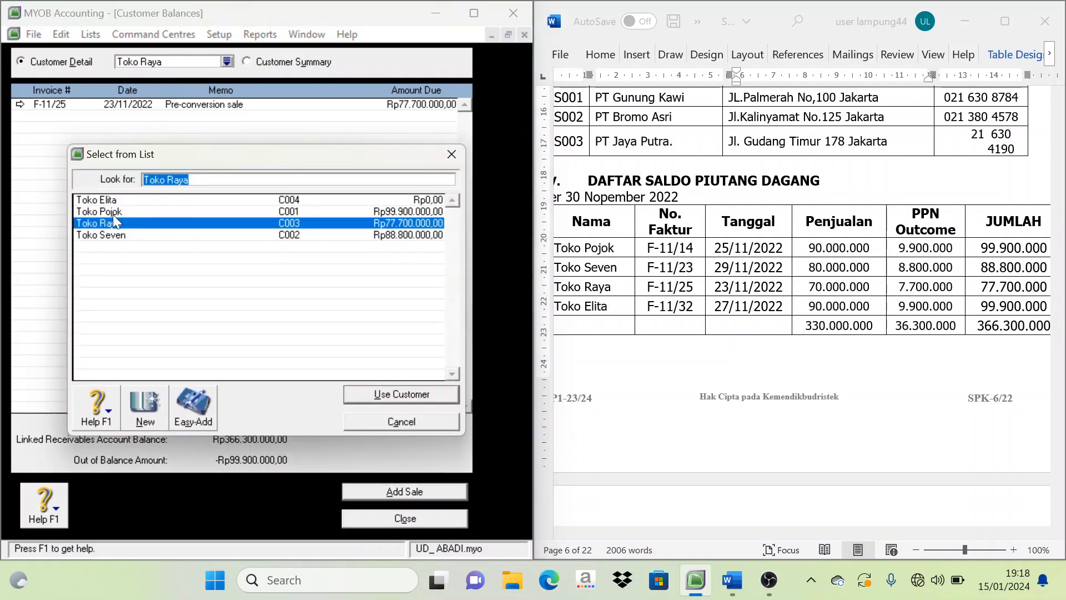
pyautogui.click(105, 200)
pyautogui.click(383, 393)
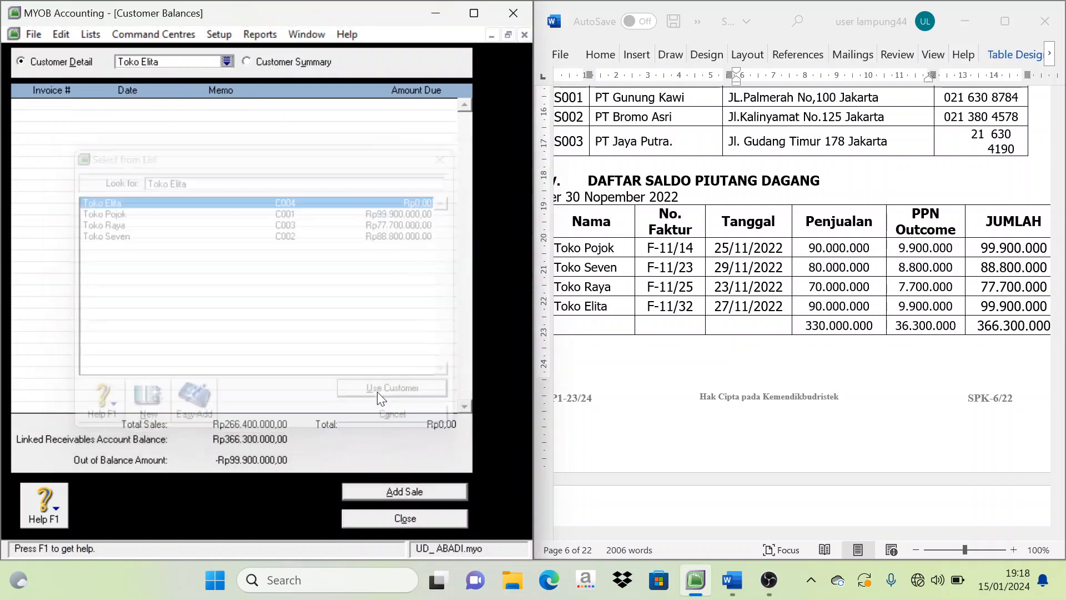
pyautogui.click(409, 495)
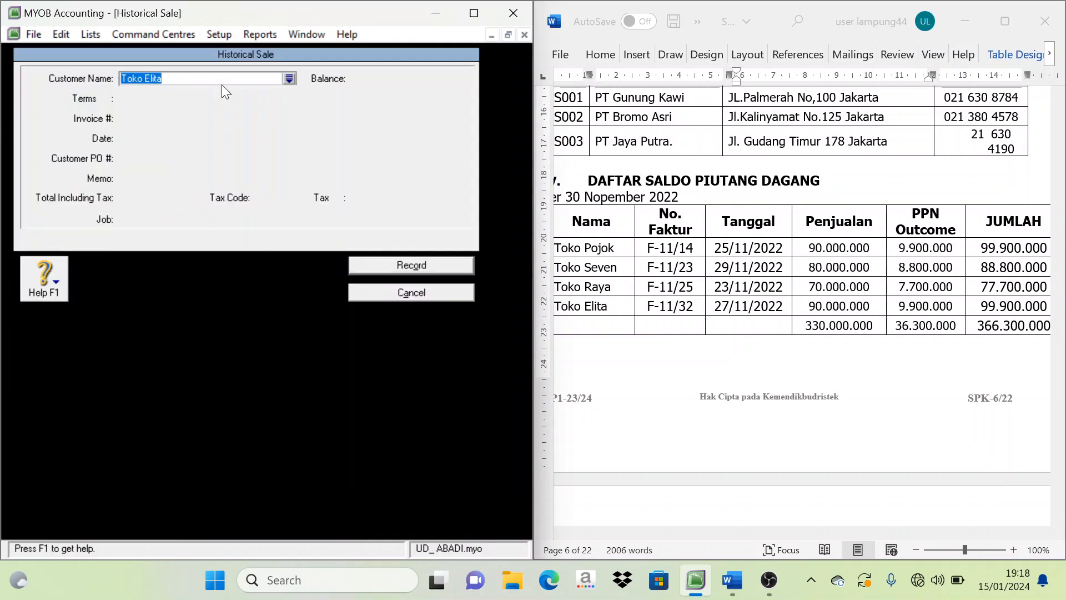
pyautogui.click(292, 84)
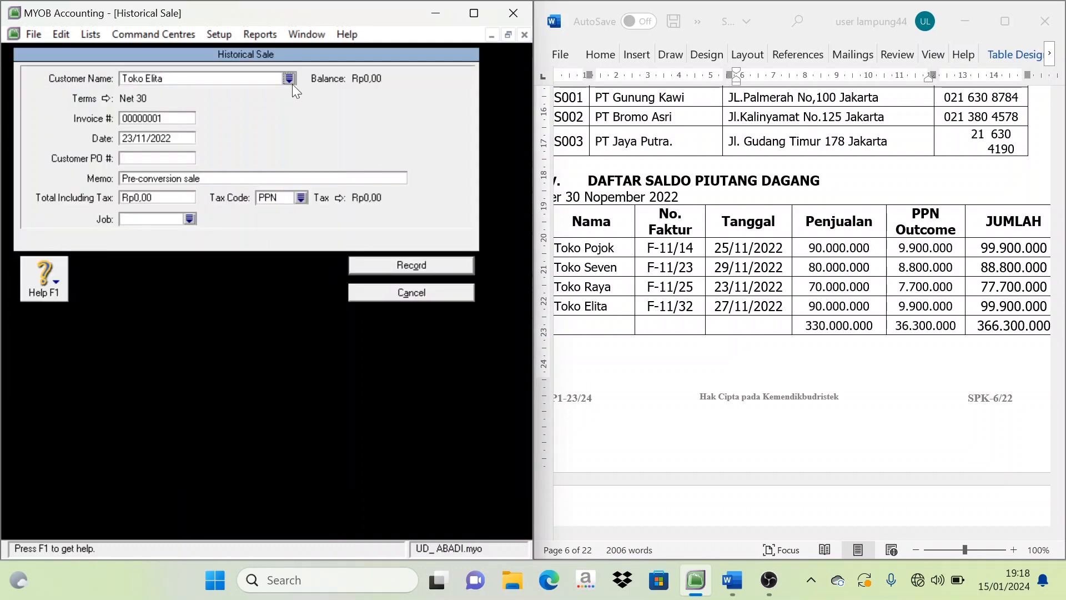
# Step: Set the invoice number of Toko Elita's historical sale to F-11/32 and its date to 27/11/2022
pyautogui.click(143, 119)
pyautogui.write('F-11/32')
pyautogui.press('Tab')
pyautogui.write('2')
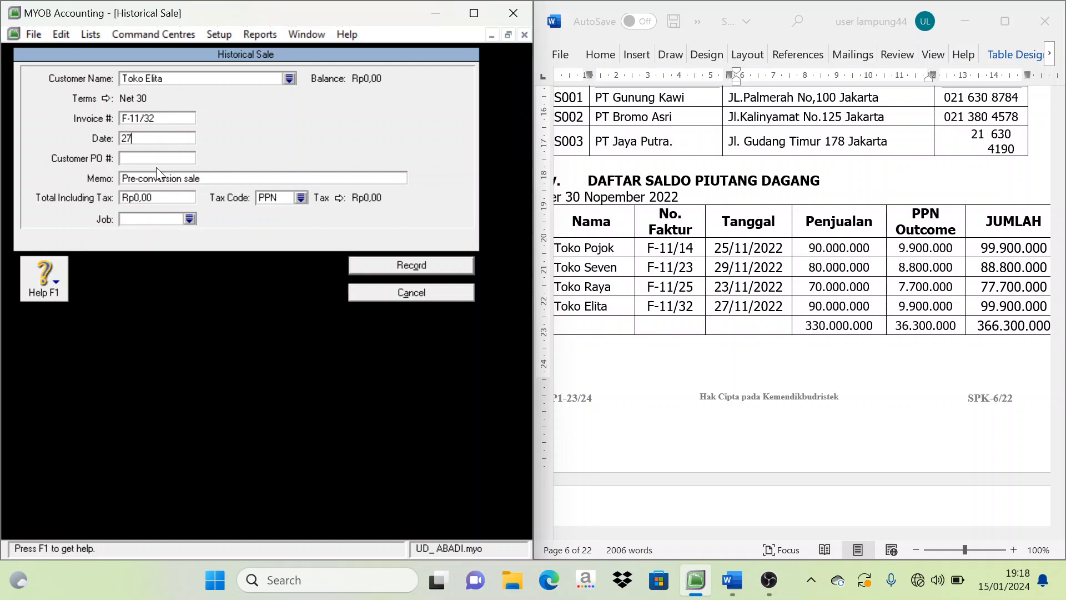
pyautogui.write('7/11/2022')
# Step: Enter Rp99.900.000 from the JUMLAH column as the total including tax of Toko Elita's historical sale
pyautogui.click(158, 198)
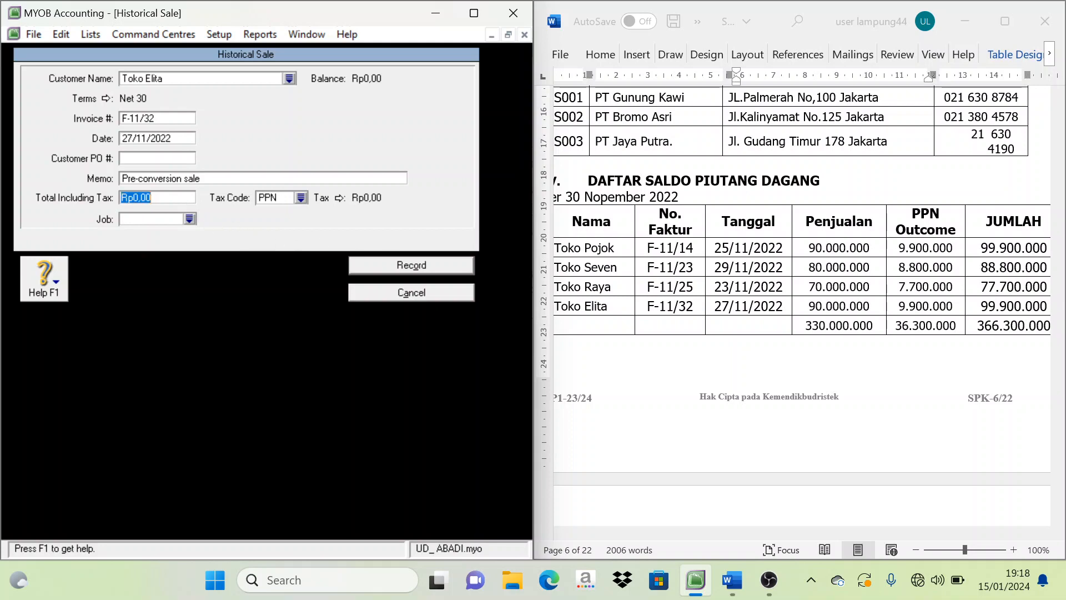
pyautogui.write('99900000')
pyautogui.press('Tab')
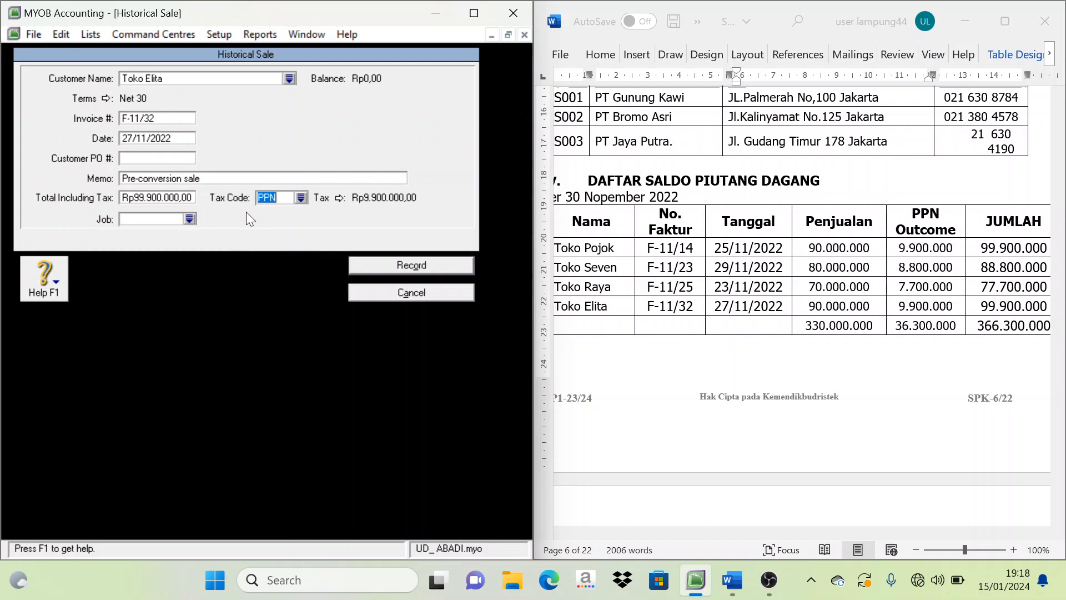
# Step: Change the tax code of Toko Elita's historical sale to N-T (Not Reportable) and record the sale
pyautogui.click(302, 200)
pyautogui.click(145, 203)
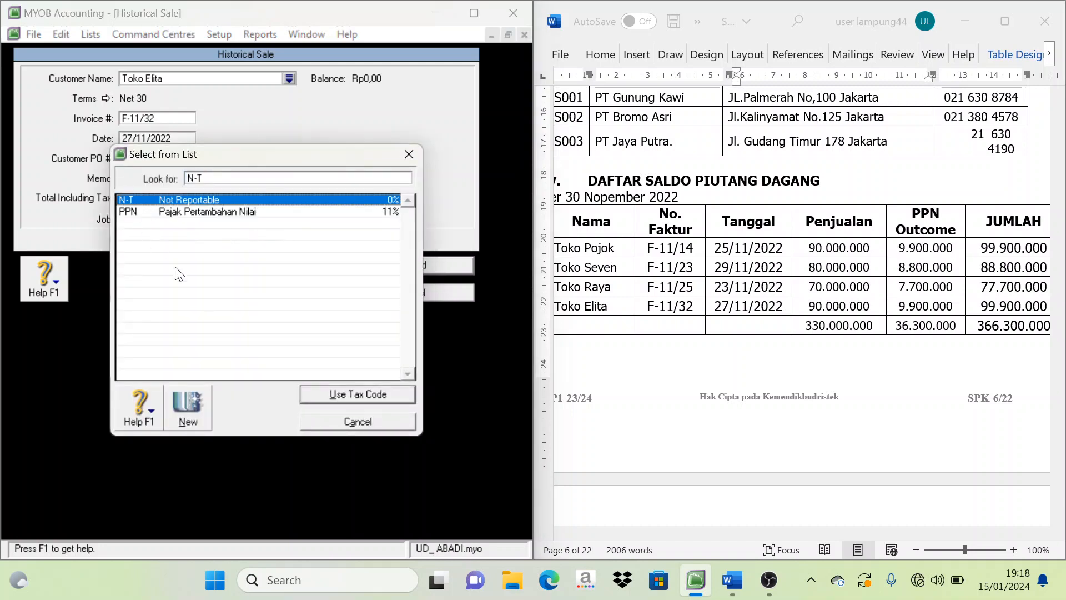
pyautogui.click(309, 393)
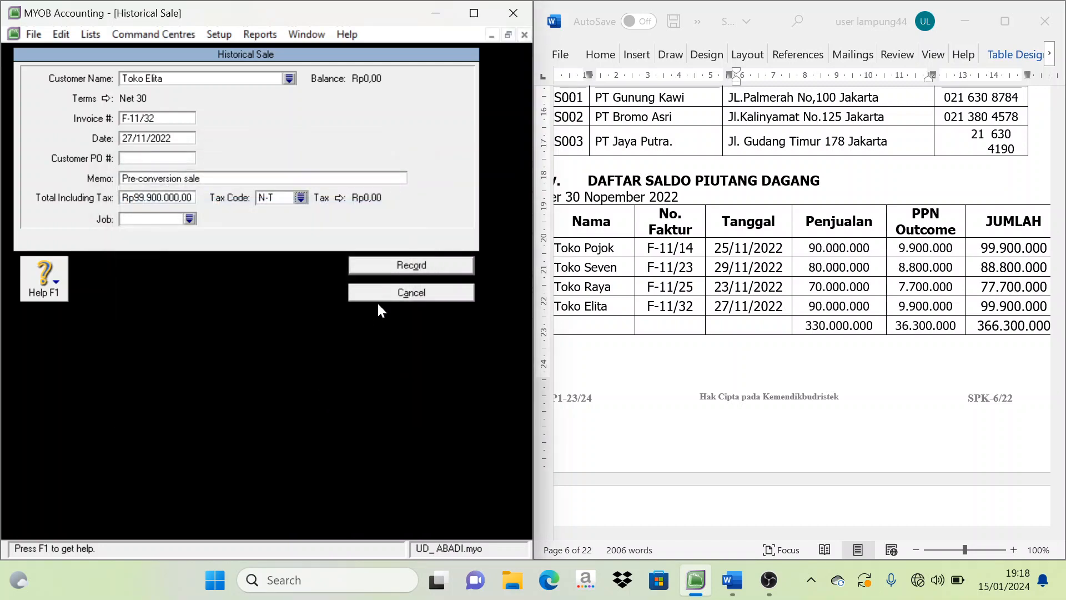
pyautogui.click(370, 269)
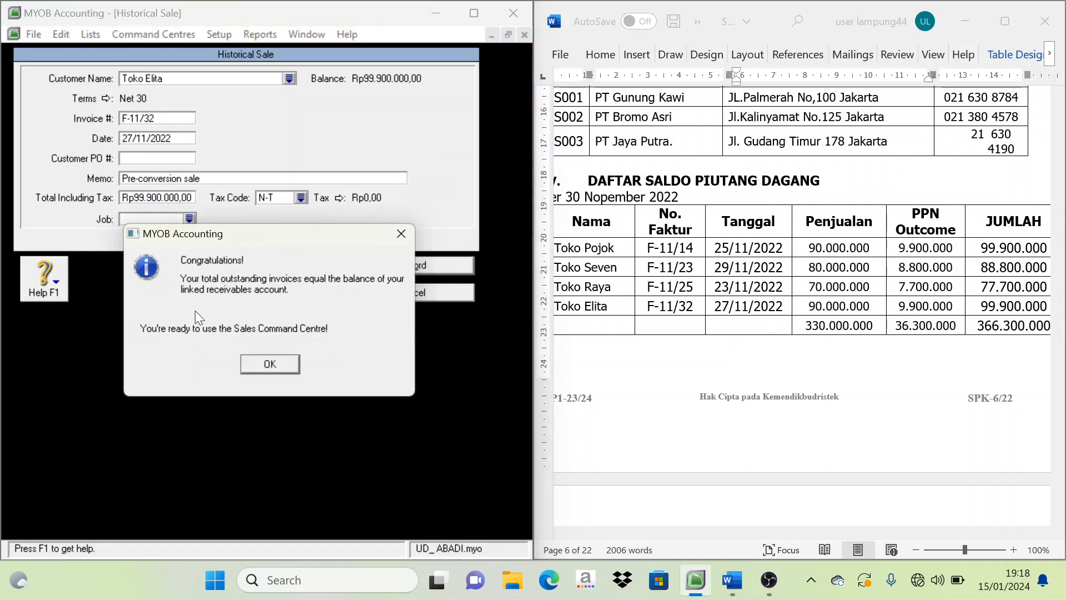
pyautogui.click(270, 365)
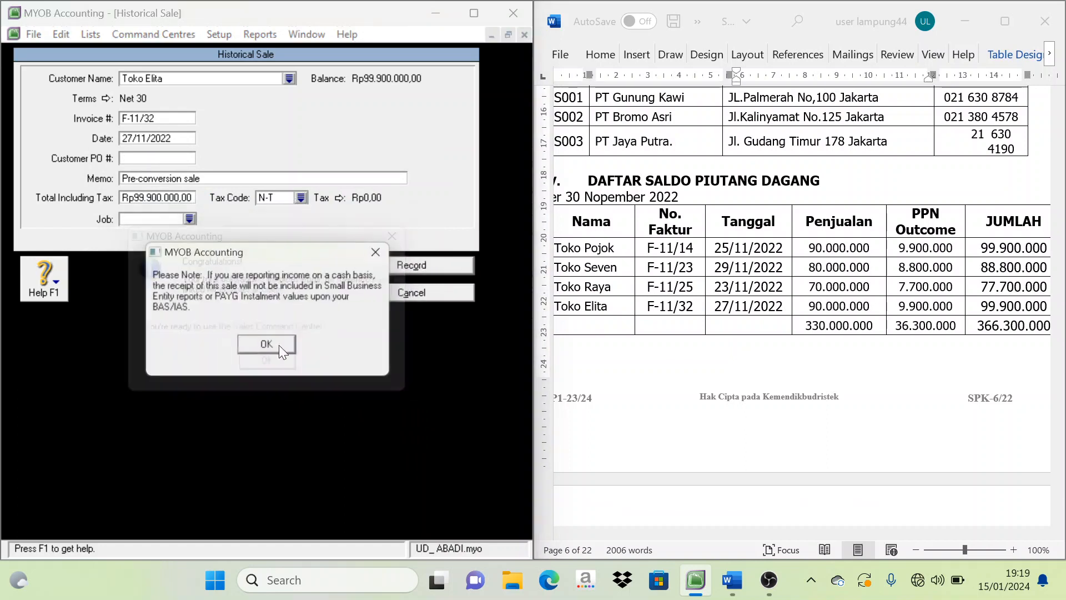
pyautogui.click(289, 341)
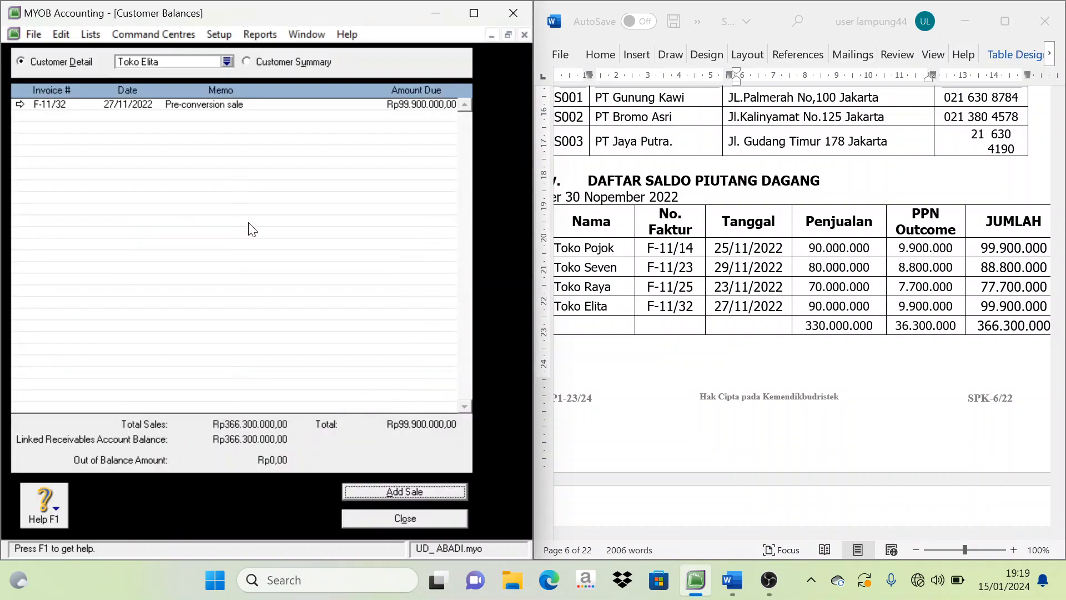
# Step: Close the customer balances and find the DAFTAR SALDO UTANG DAGANG supplier balance table in the Word document
pyautogui.click(405, 519)
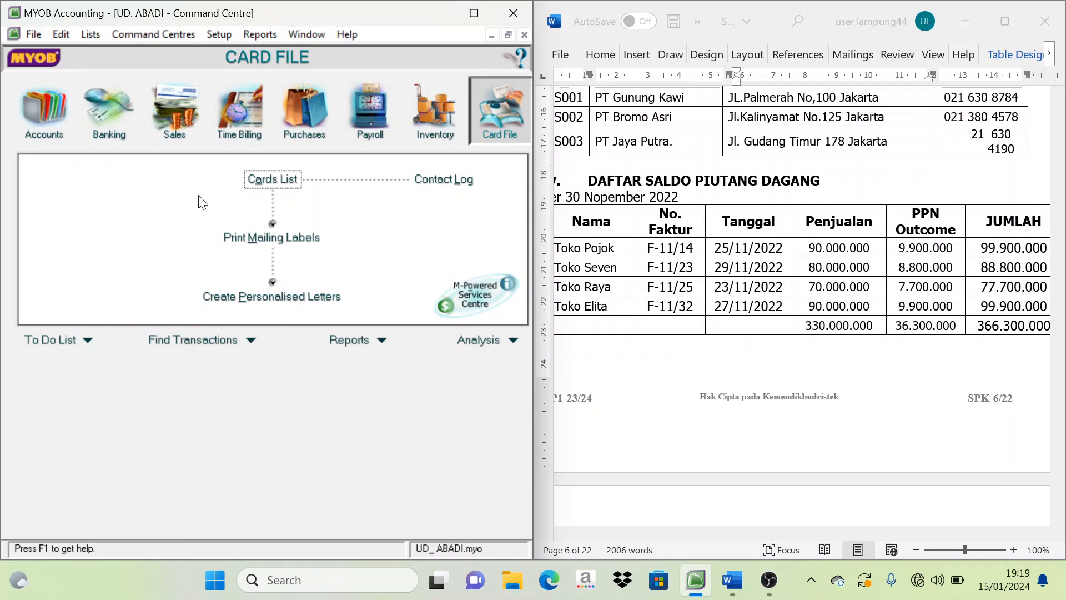
pyautogui.scroll(-5, 698, 179)
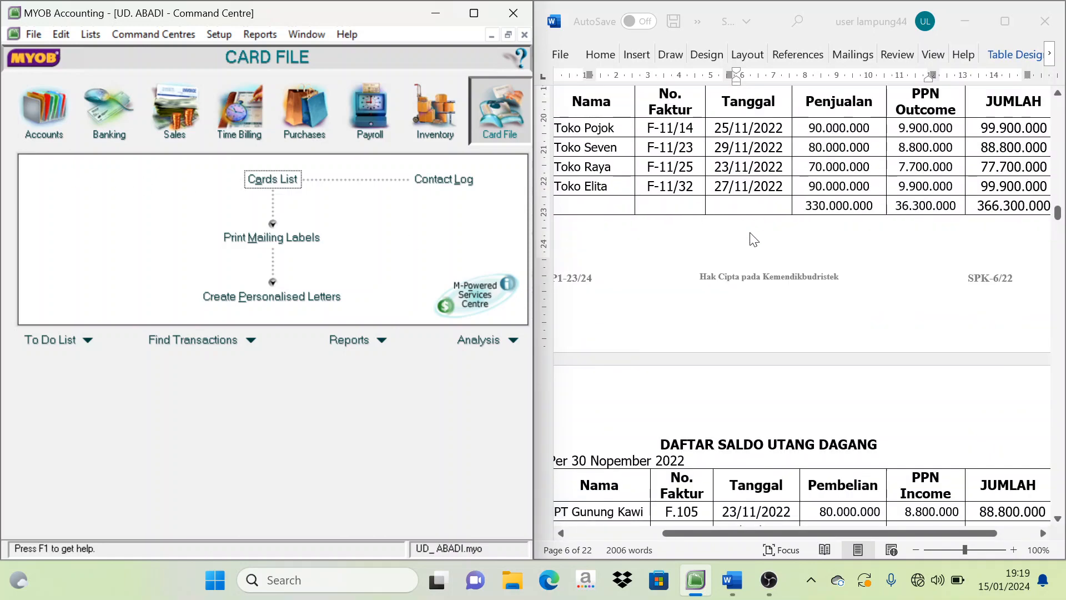
pyautogui.scroll(-6, 749, 302)
pyautogui.scroll(2, 755, 305)
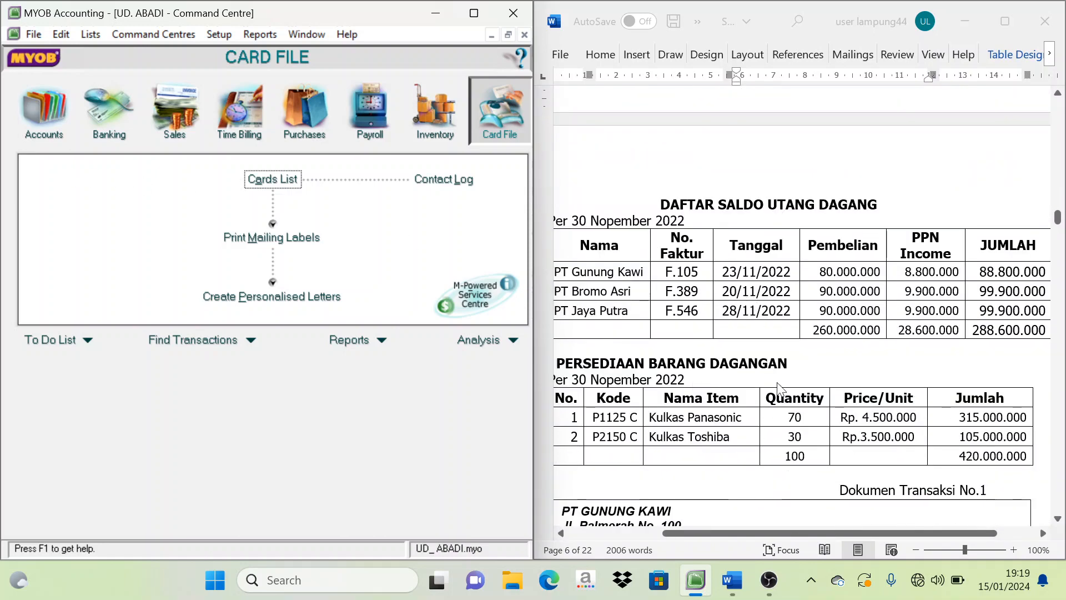
# Step: Open the supplier opening balances in MYOB alongside the DAFTAR SALDO UTANG DAGANG table
pyautogui.moveTo(775, 532); pyautogui.dragTo(741, 535)
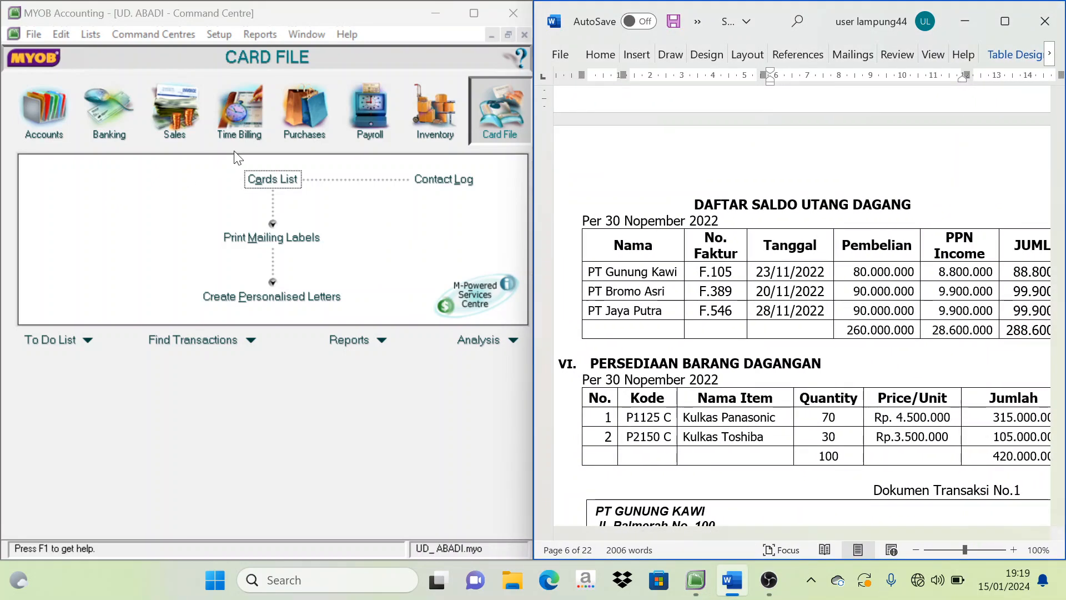
pyautogui.click(174, 216)
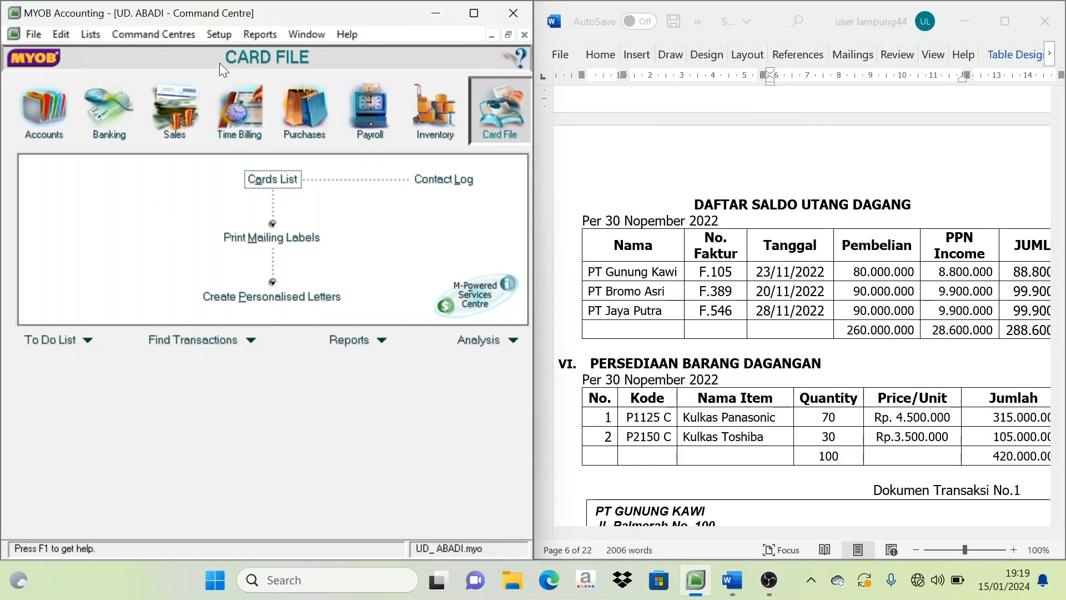
pyautogui.click(215, 33)
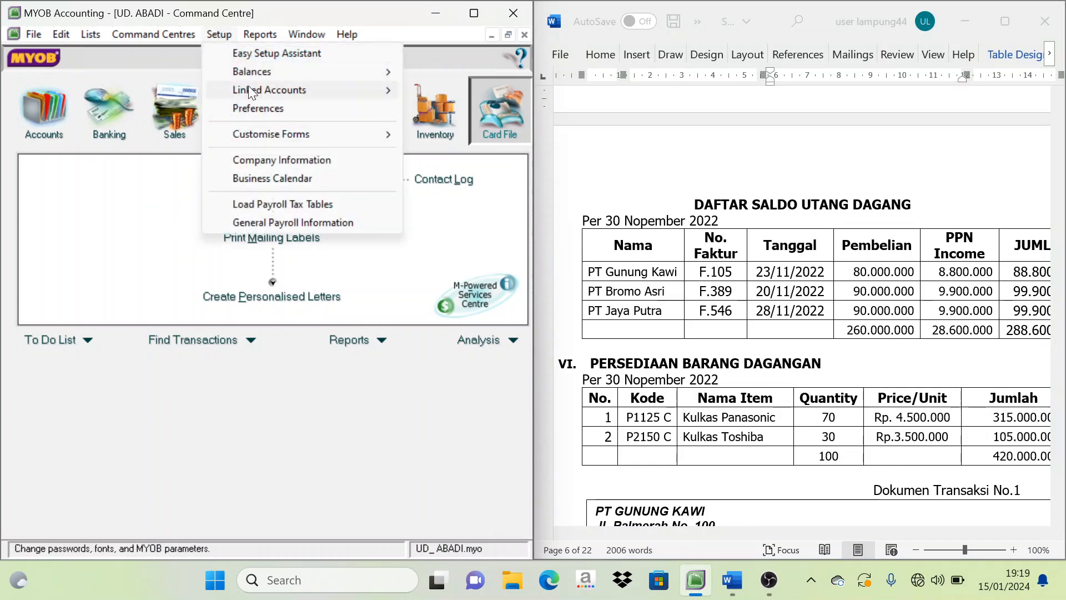
pyautogui.moveTo(254, 72)
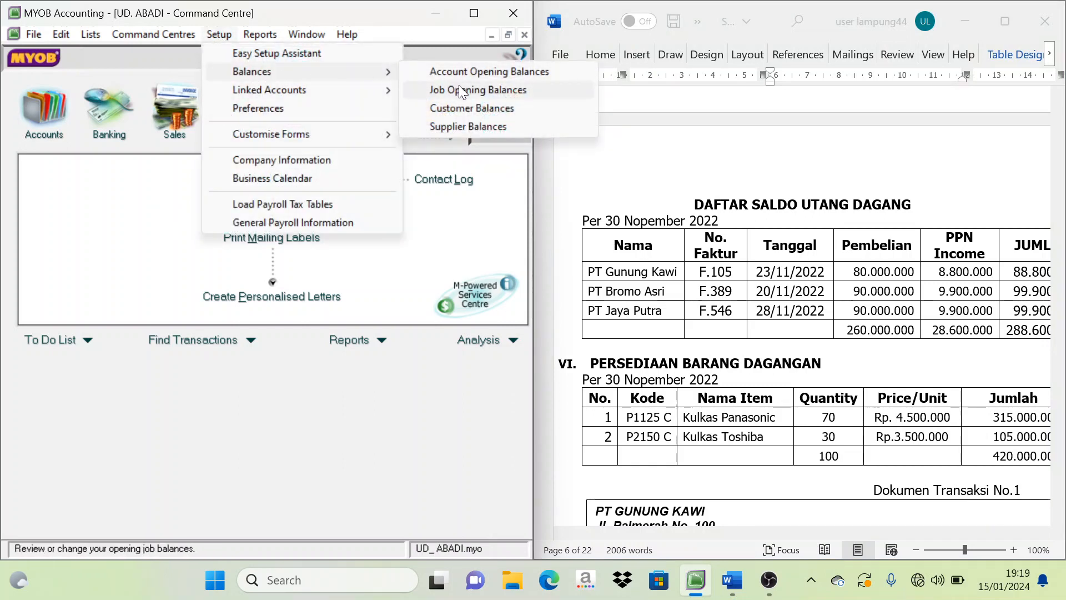
pyautogui.click(479, 125)
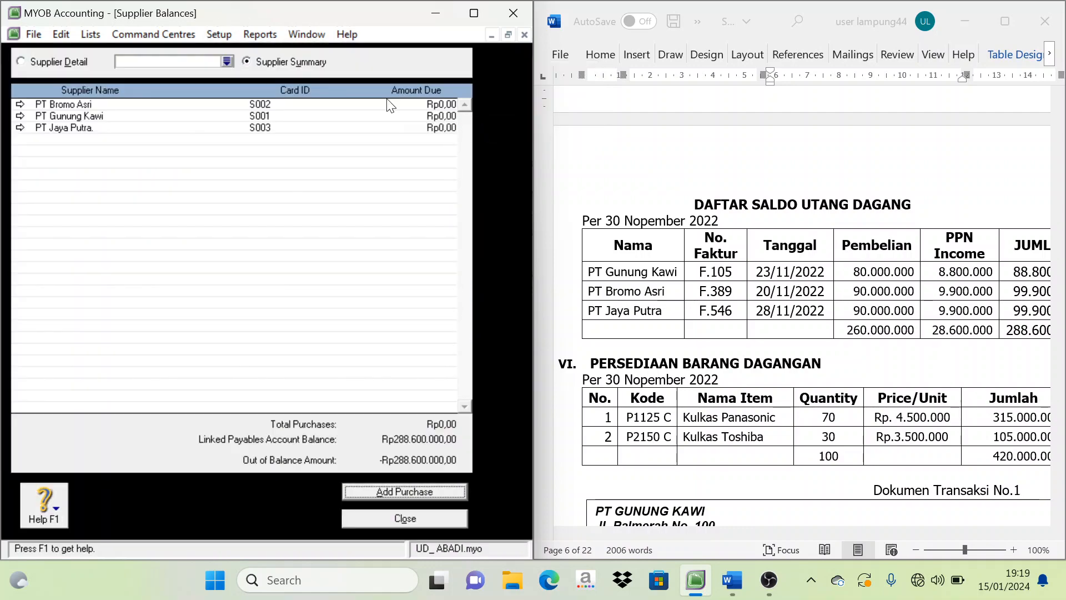
pyautogui.scroll(-1, 715, 367)
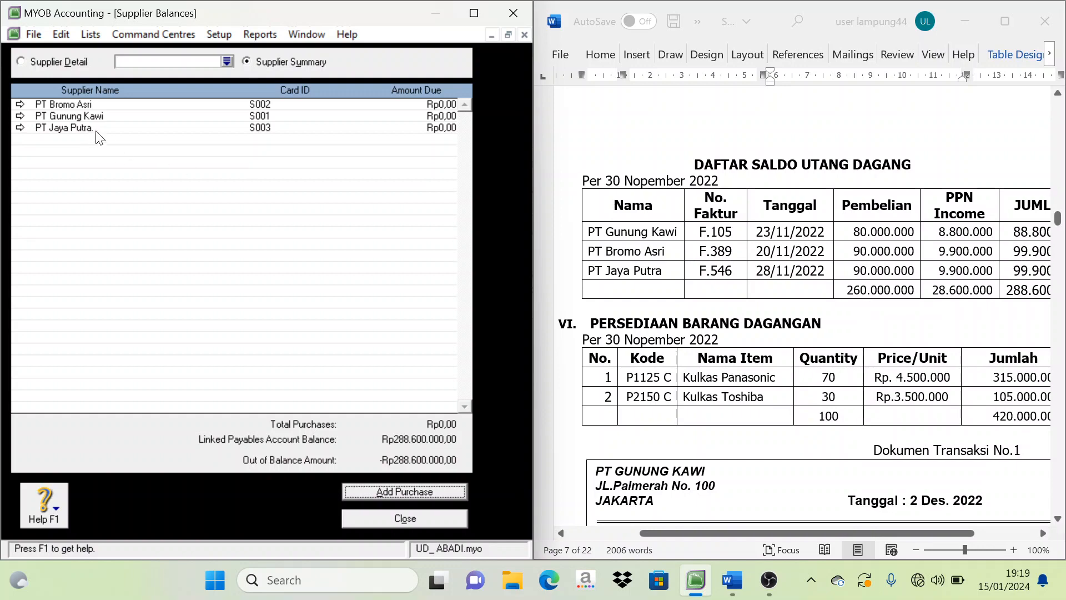
# Step: Start a historical purchase for the supplier PT Gunung Kawi
pyautogui.click(19, 115)
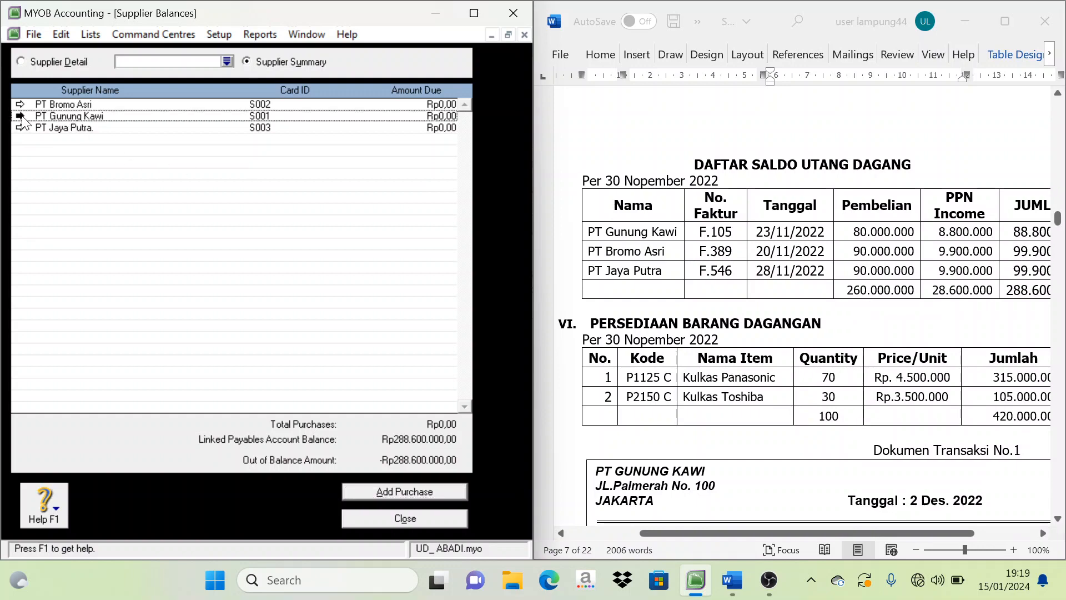
pyautogui.click(414, 491)
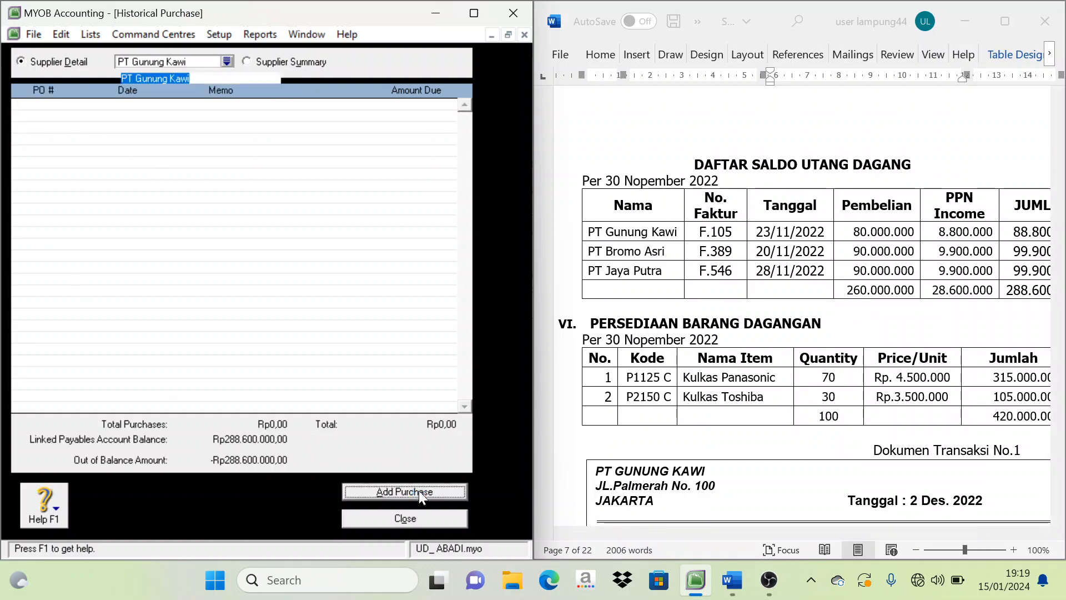
pyautogui.press('Tab')
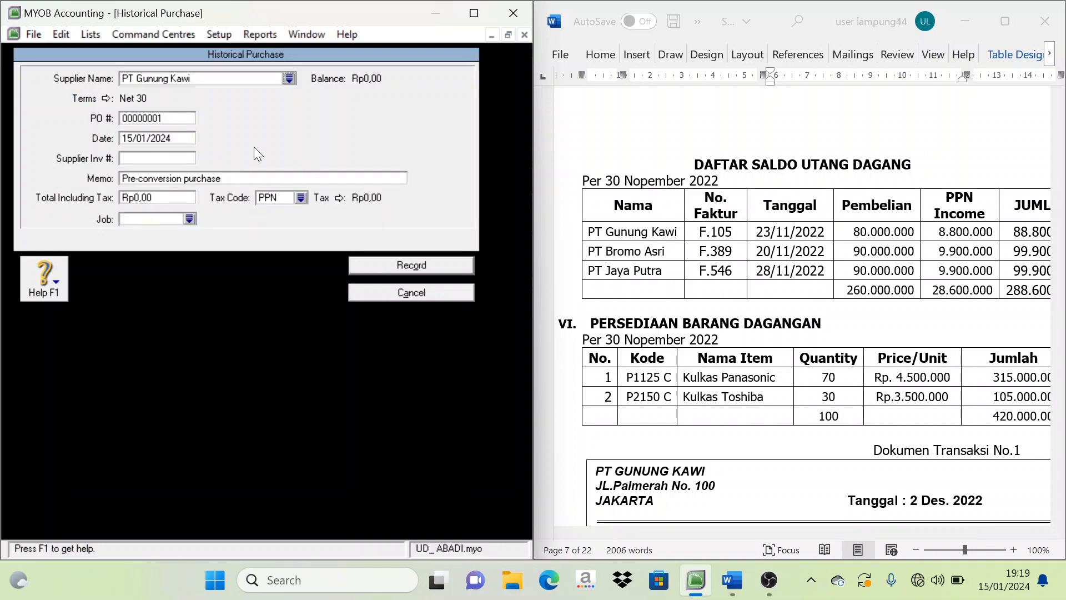
# Step: Set the PO number of PT Gunung Kawi's historical purchase to F.105 and its date to 23/11/2022
pyautogui.click(144, 122)
pyautogui.write('F.105')
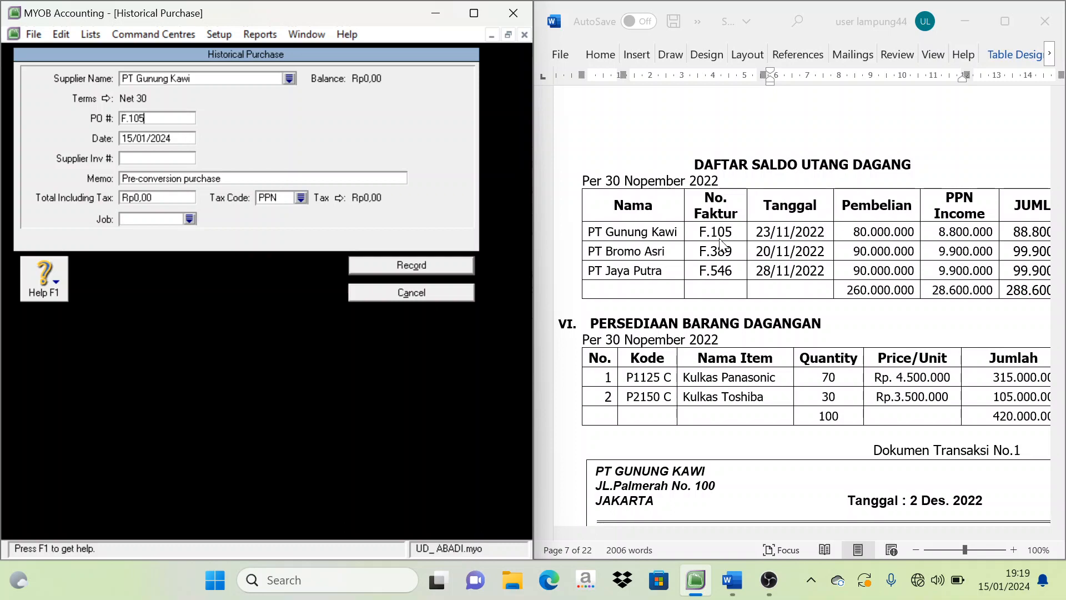
pyautogui.press('Tab')
pyautogui.write('23/11/2022')
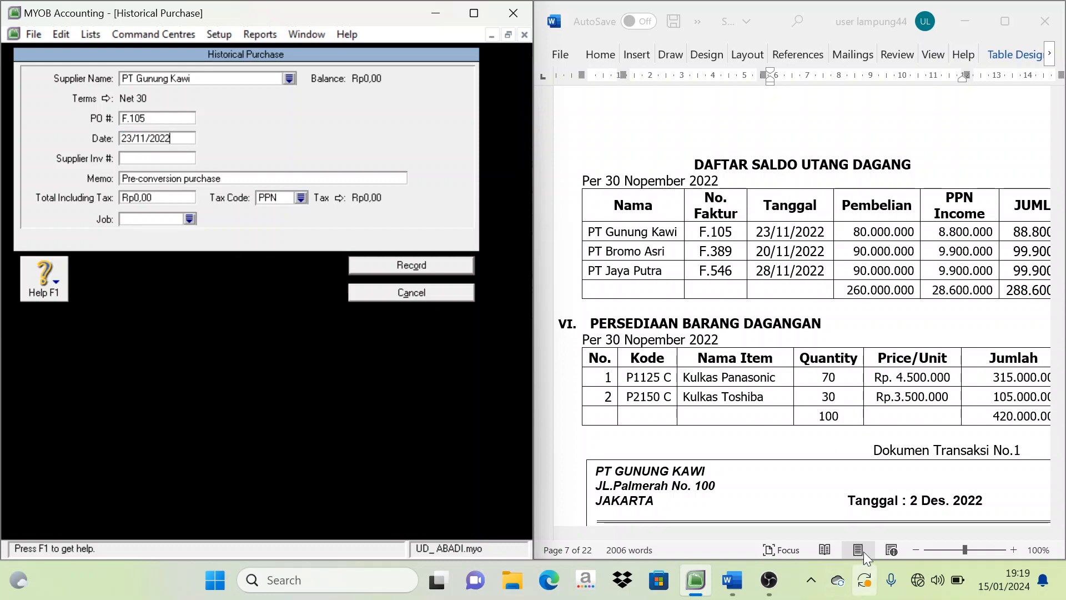
# Step: Enter Rp88.800.000 from the JUMLAH column as the total including tax of PT Gunung Kawi's historical purchase
pyautogui.click(800, 510)
pyautogui.moveTo(800, 533); pyautogui.dragTo(822, 535)
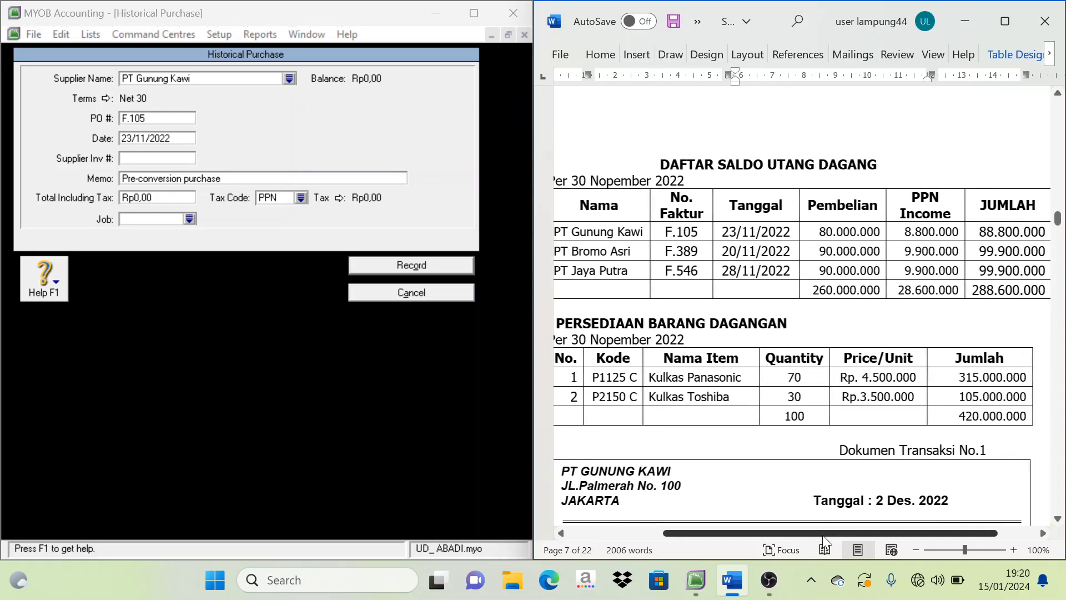
pyautogui.click(136, 198)
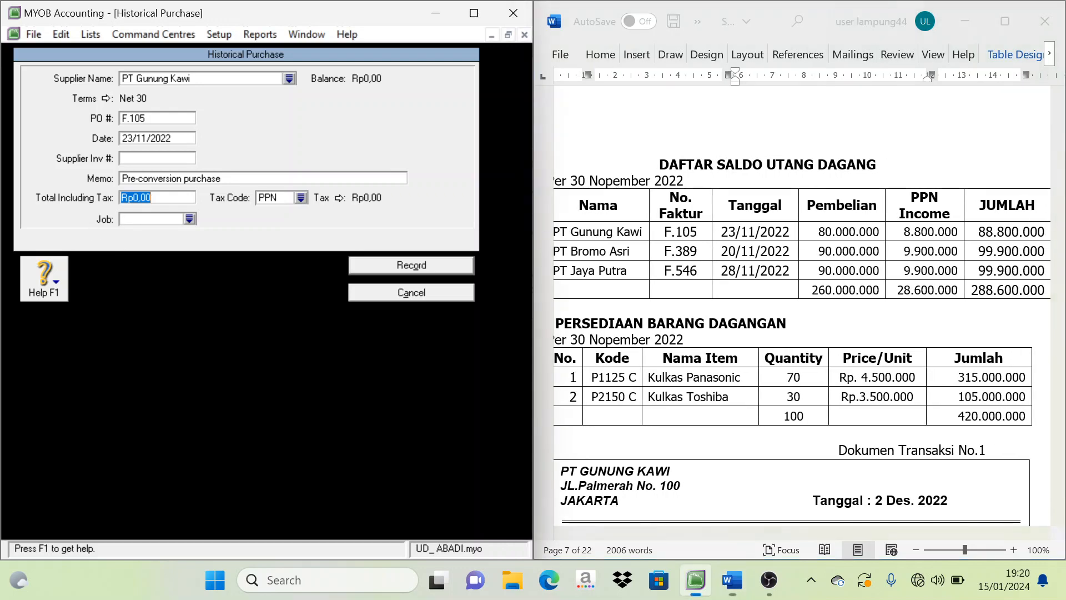
pyautogui.write('8')
pyautogui.write('8.800.000')
pyautogui.press('Tab')
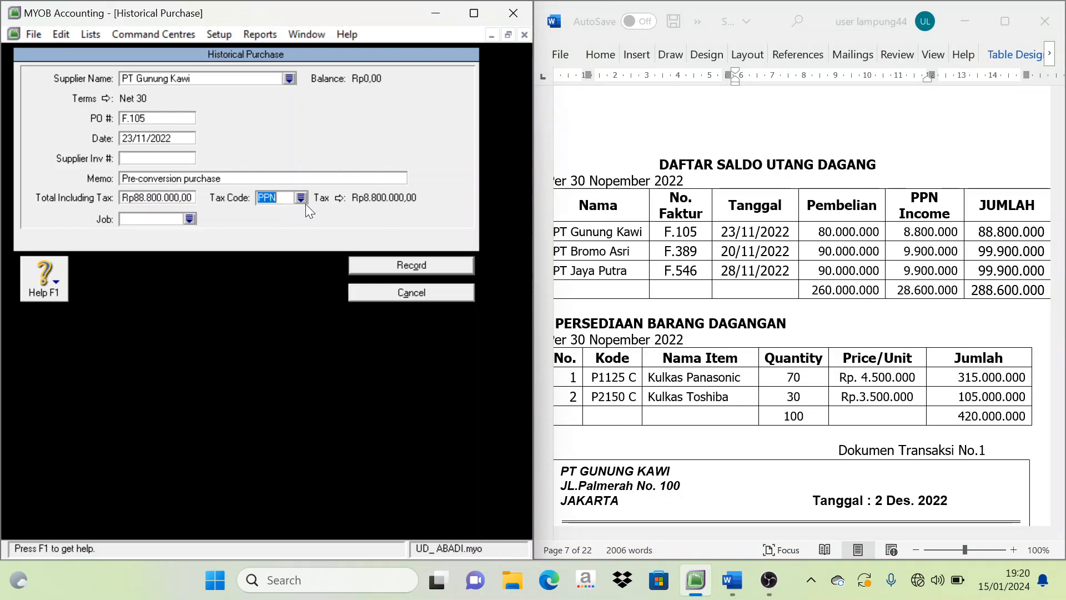
# Step: Change the tax code of PT Gunung Kawi's historical purchase to N-T (Not Reportable) and record the purchase
pyautogui.click(301, 197)
pyautogui.click(139, 201)
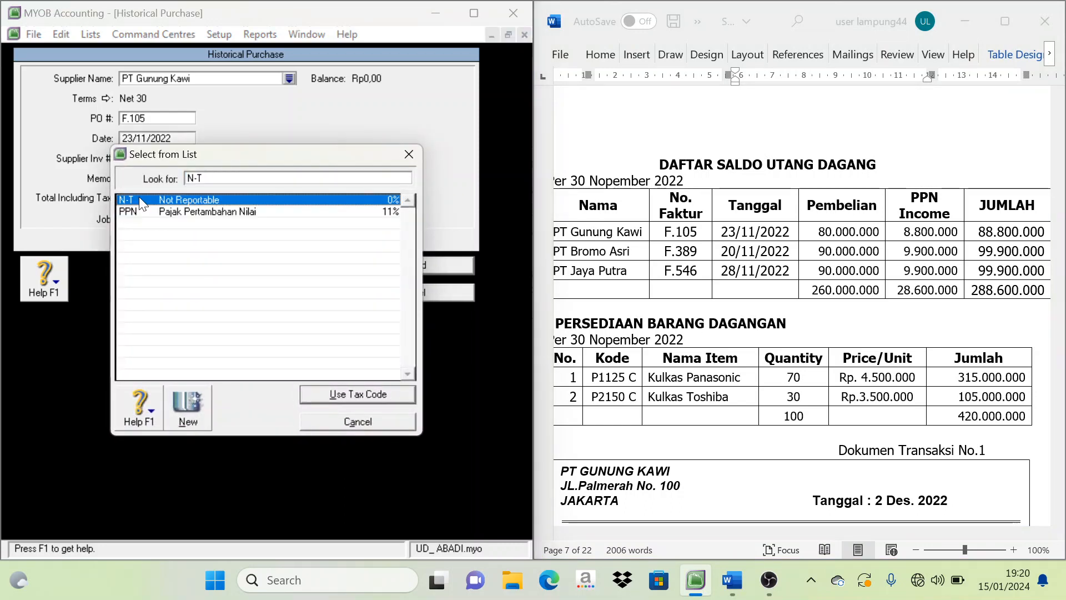
pyautogui.click(376, 390)
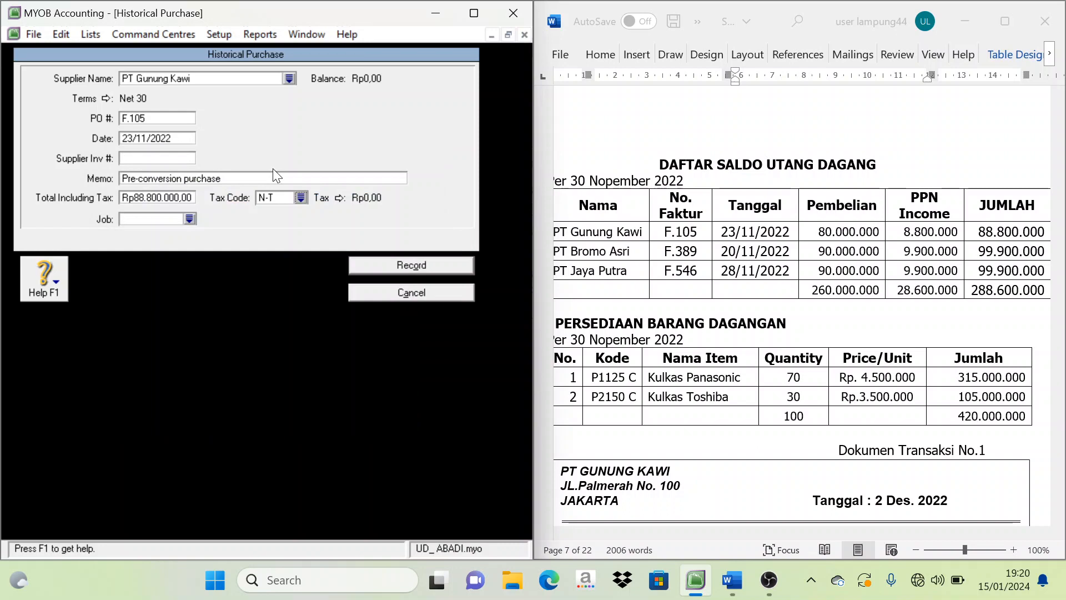
pyautogui.click(407, 266)
pyautogui.click(269, 342)
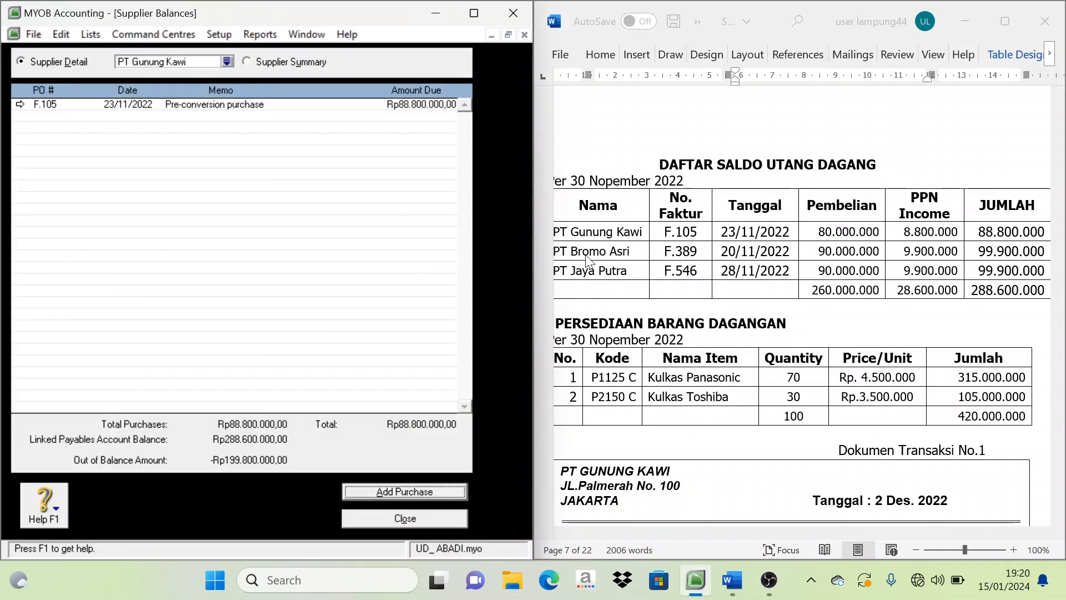
# Step: Switch the supplier detail to PT Bromo Asri and start a historical purchase for it
pyautogui.click(710, 459)
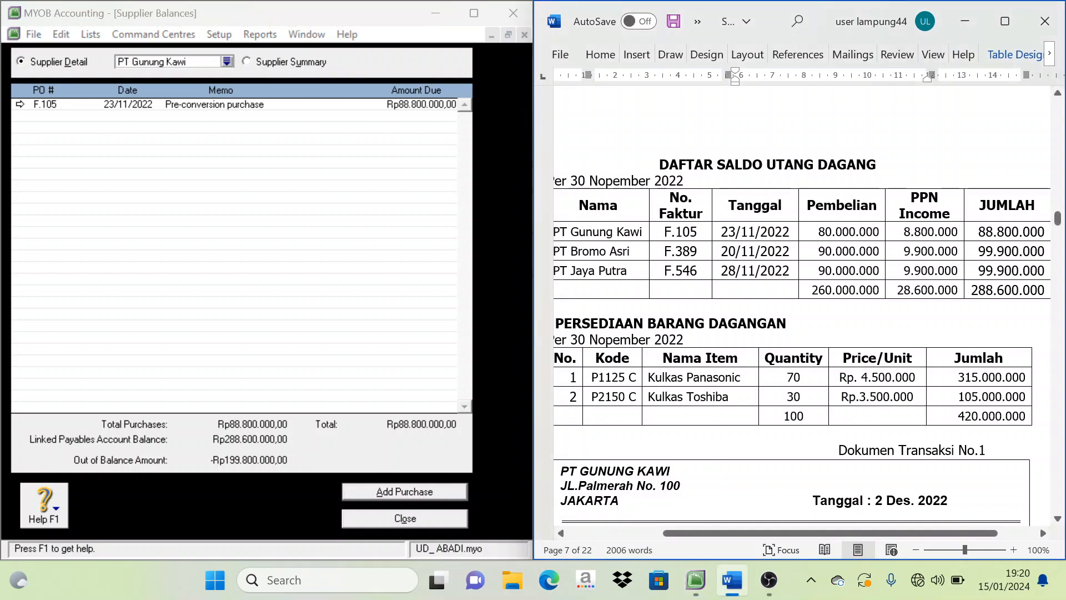
pyautogui.moveTo(753, 533); pyautogui.dragTo(736, 537)
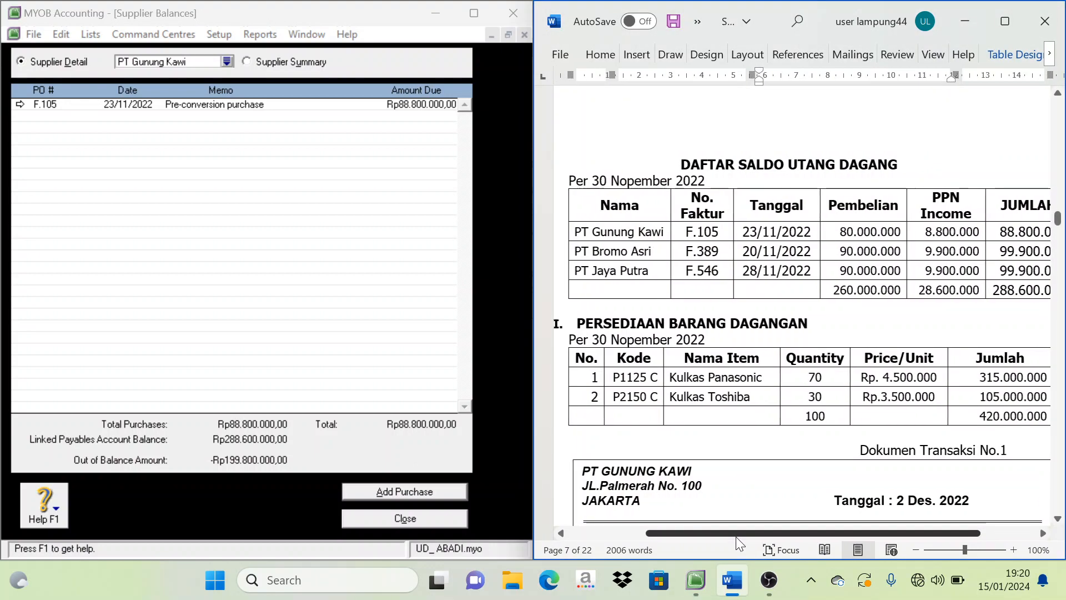
pyautogui.click(234, 62)
pyautogui.click(227, 62)
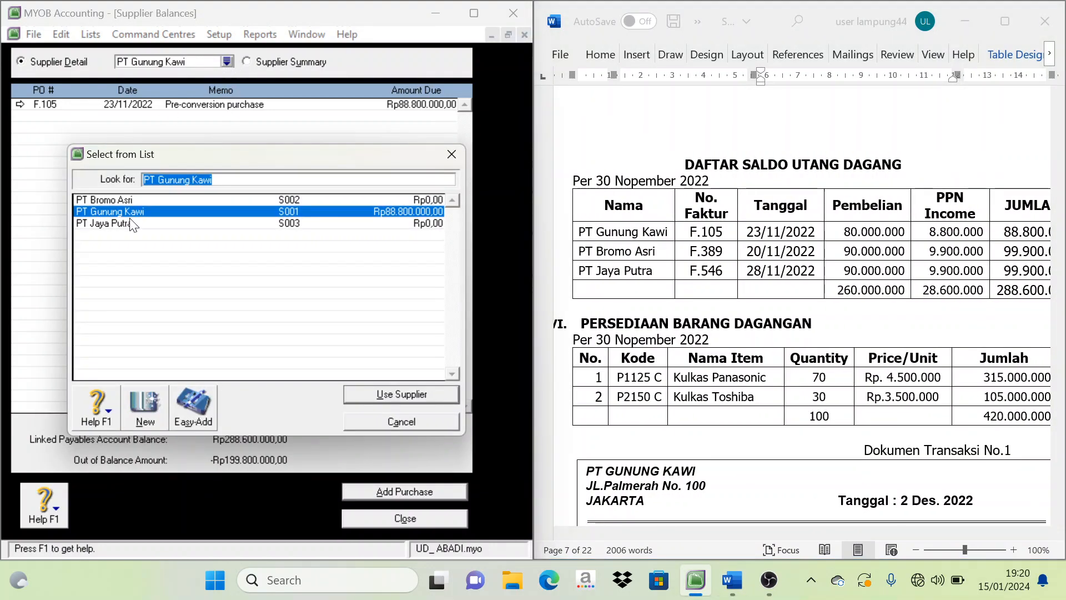
pyautogui.click(124, 200)
pyautogui.click(411, 393)
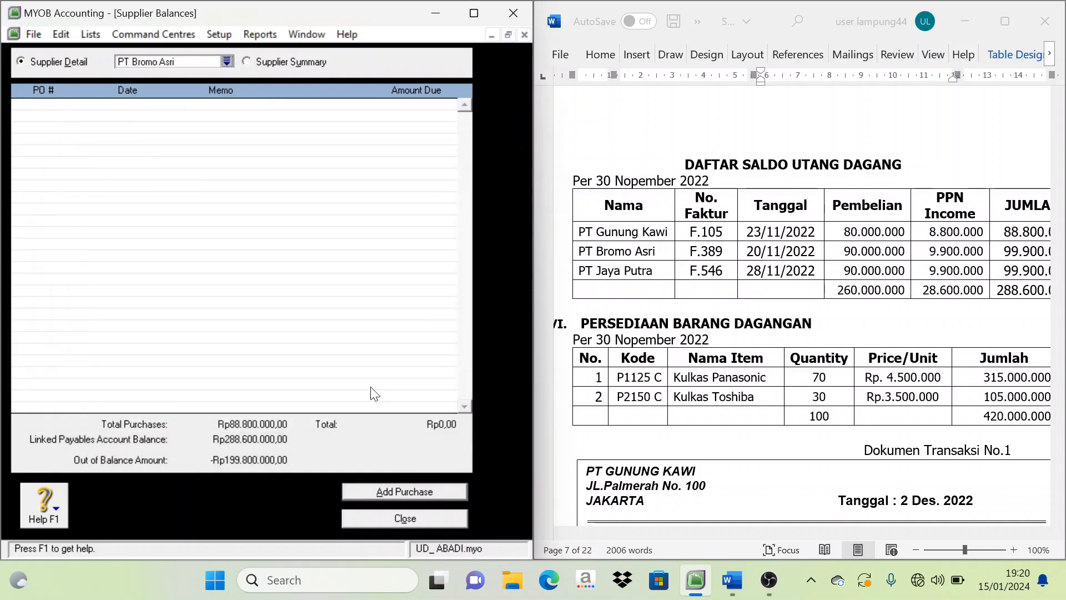
pyautogui.click(410, 492)
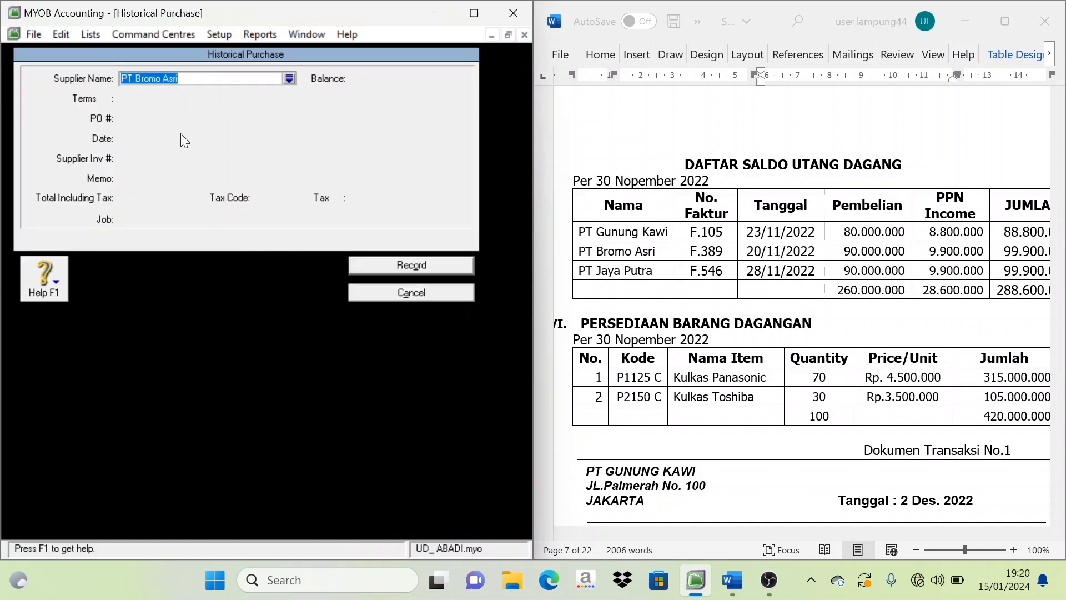
pyautogui.press('Tab')
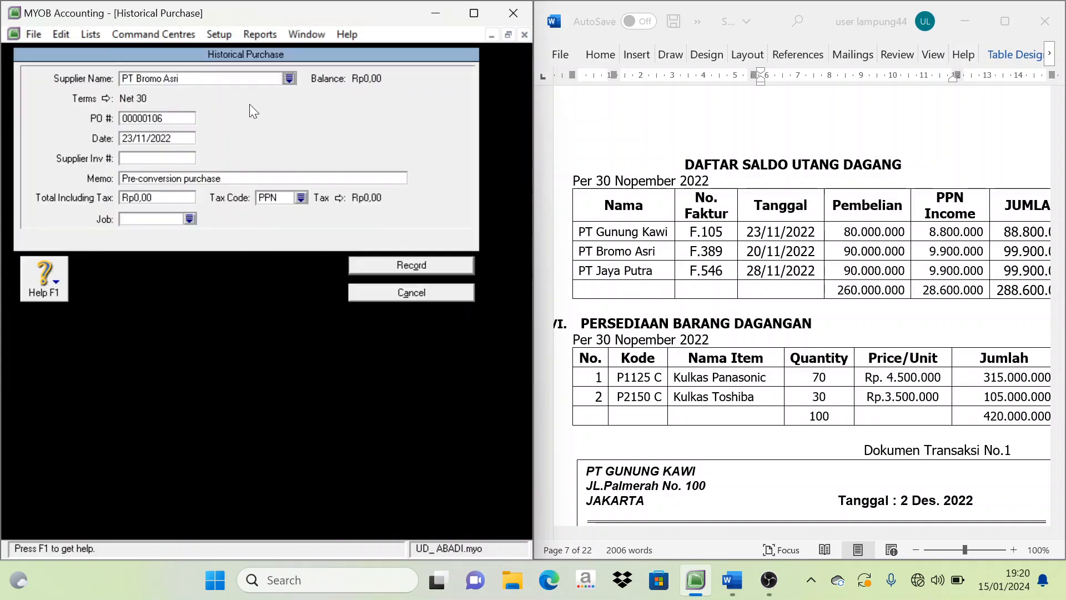
# Step: Set the PO number of PT Bromo Asri's historical purchase to F.389 and its date to 20/11/2022
pyautogui.click(134, 119)
pyautogui.write('F.389')
pyautogui.press('Tab')
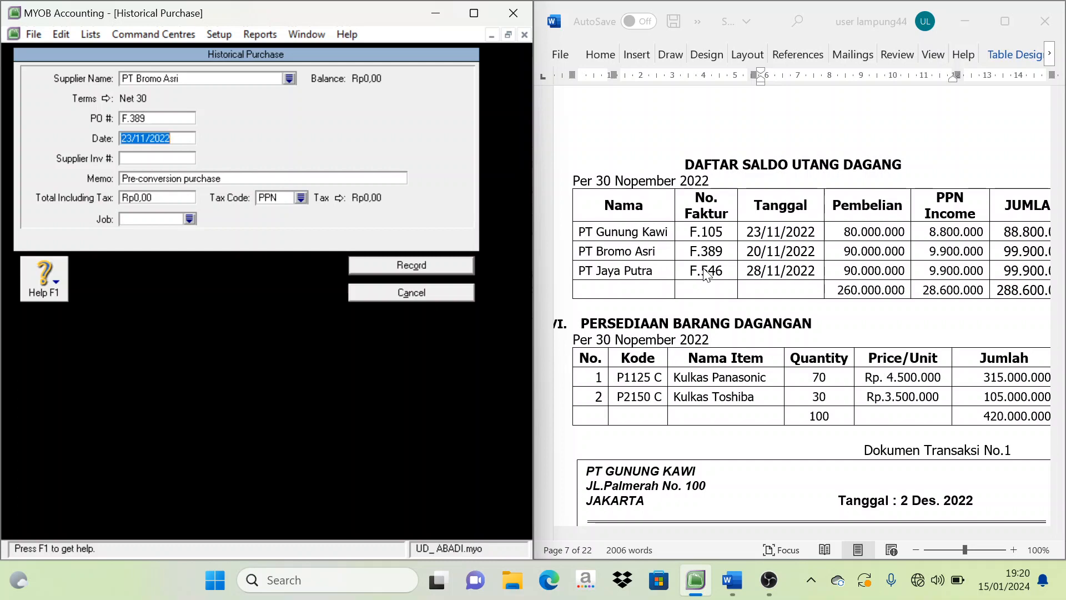
pyautogui.write('20')
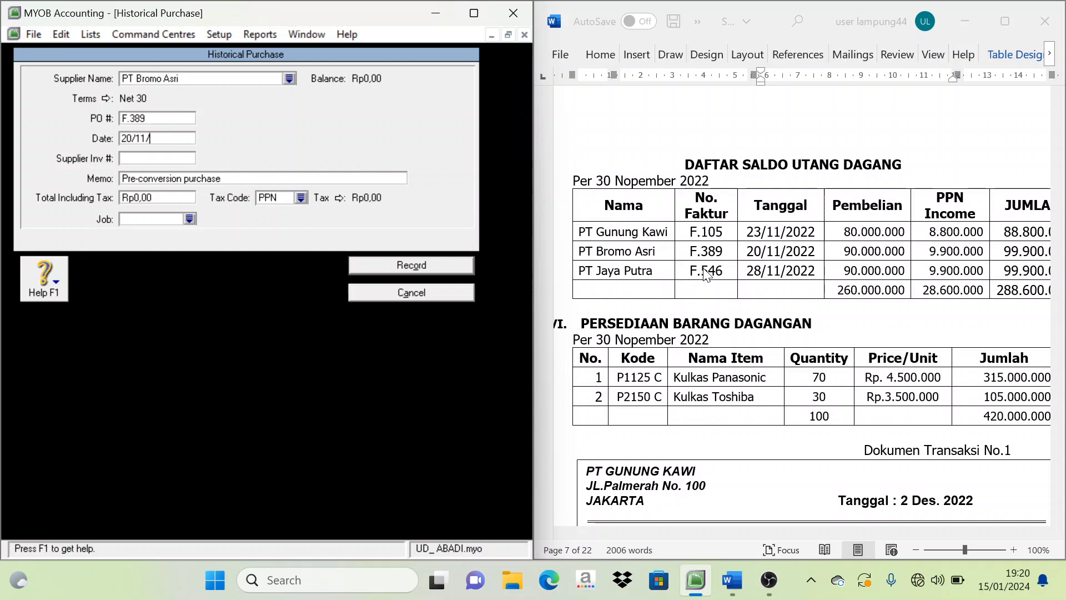
pyautogui.write('/11/2022')
pyautogui.press('Tab')
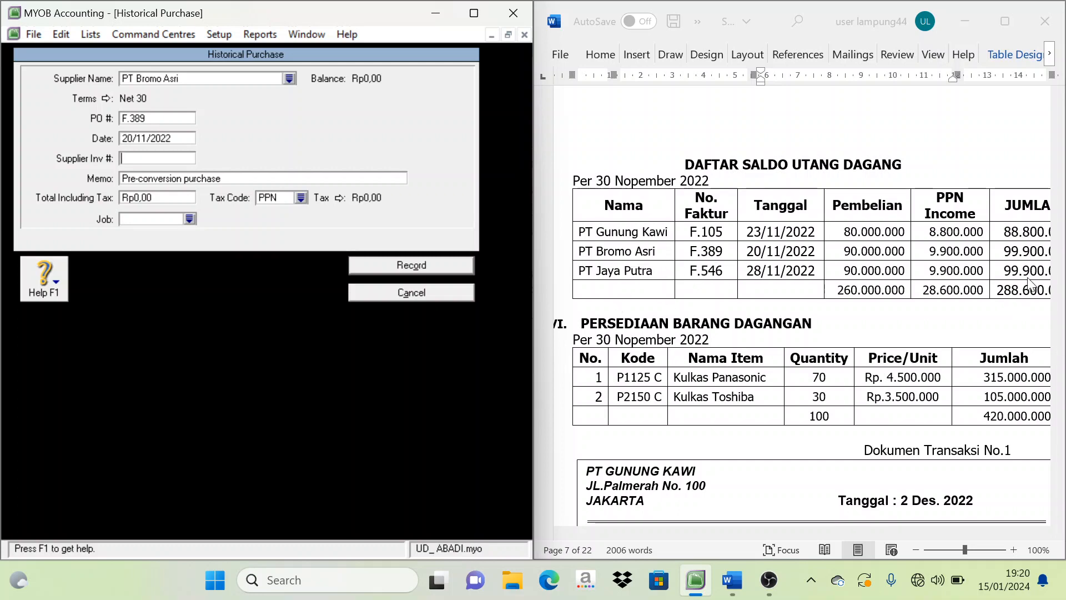
# Step: Enter Rp99.900.000 as the total including tax of PT Bromo Asri's historical purchase
pyautogui.click(133, 197)
pyautogui.write('99900000')
pyautogui.press('Tab')
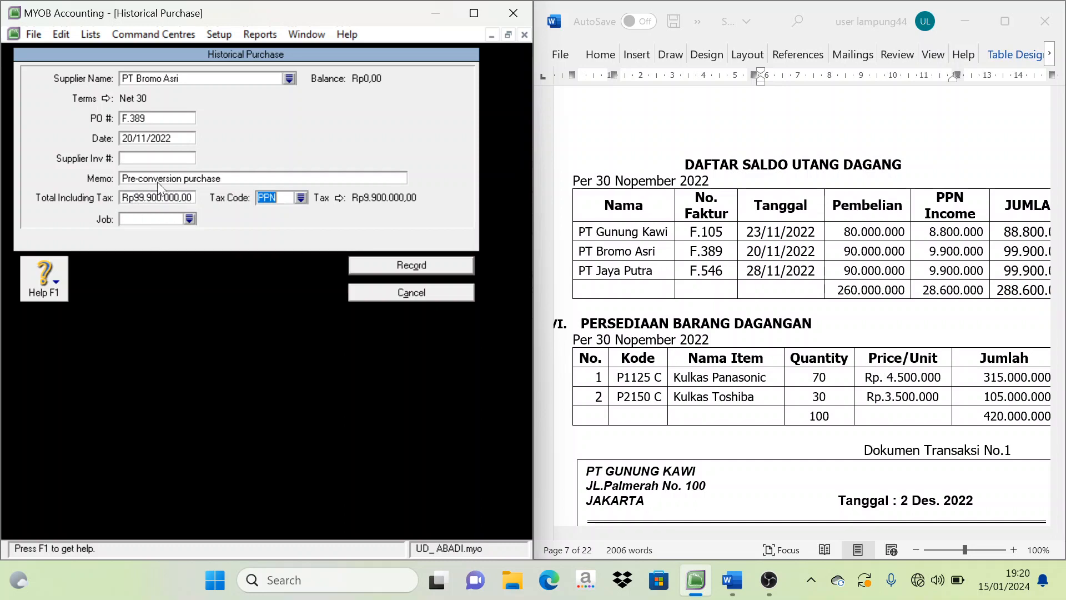
# Step: Change the tax code of PT Bromo Asri's historical purchase to N-T (Not Reportable) and record the purchase
pyautogui.click(301, 198)
pyautogui.click(183, 200)
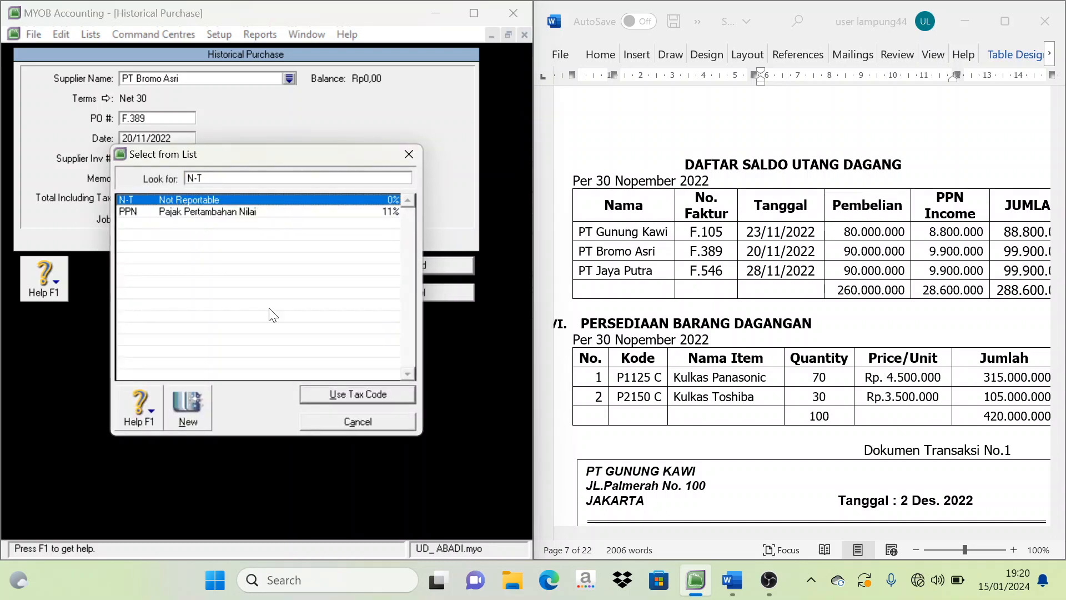
pyautogui.click(325, 394)
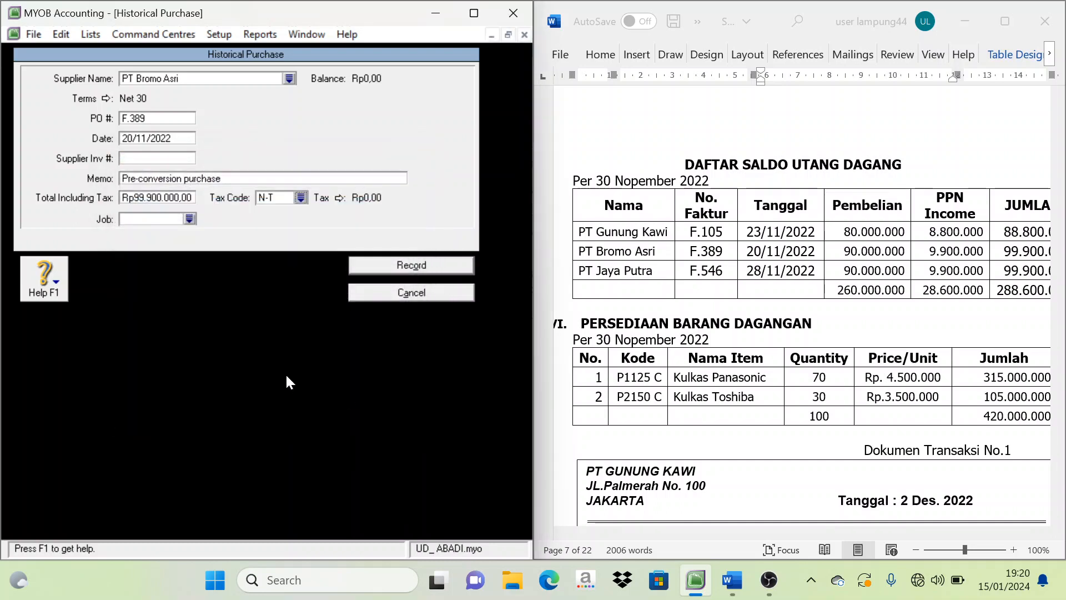
pyautogui.click(413, 272)
pyautogui.click(258, 341)
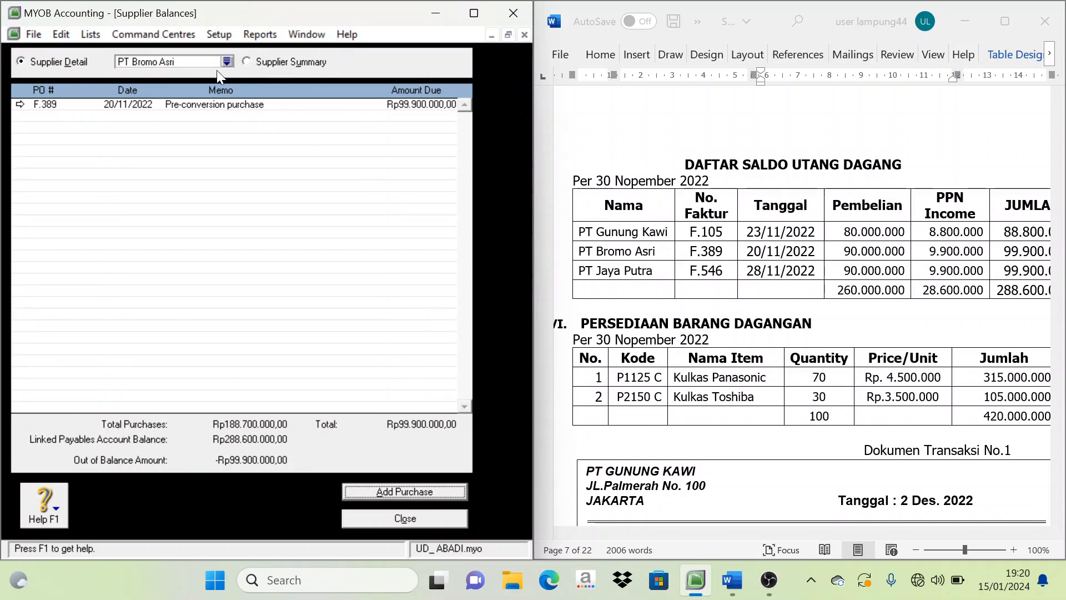
# Step: Switch the supplier detail to PT Jaya Putra and start a historical purchase for it
pyautogui.click(228, 63)
pyautogui.click(121, 223)
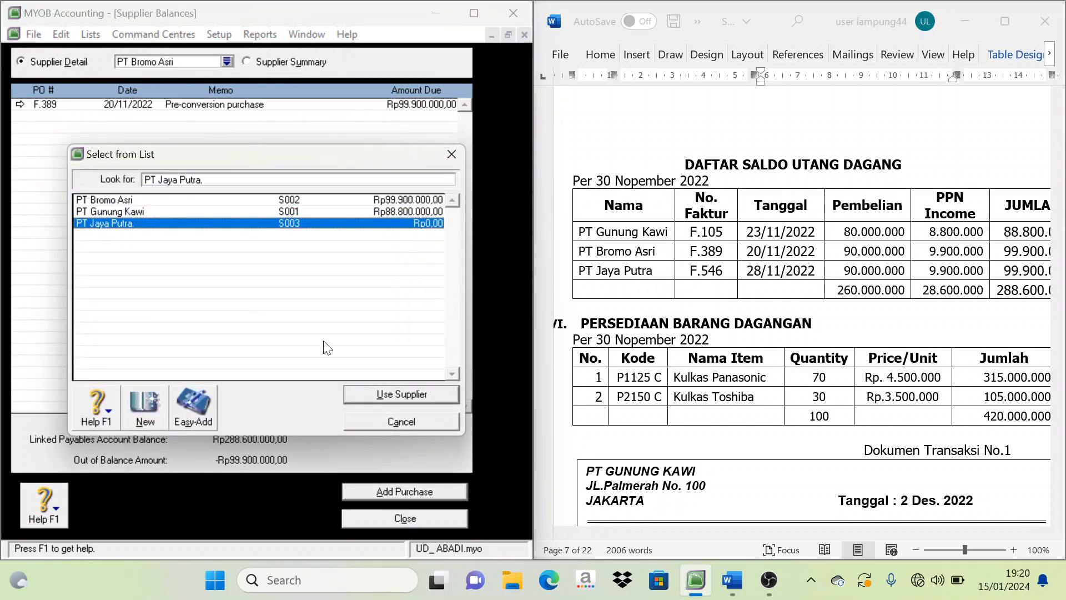
pyautogui.click(401, 394)
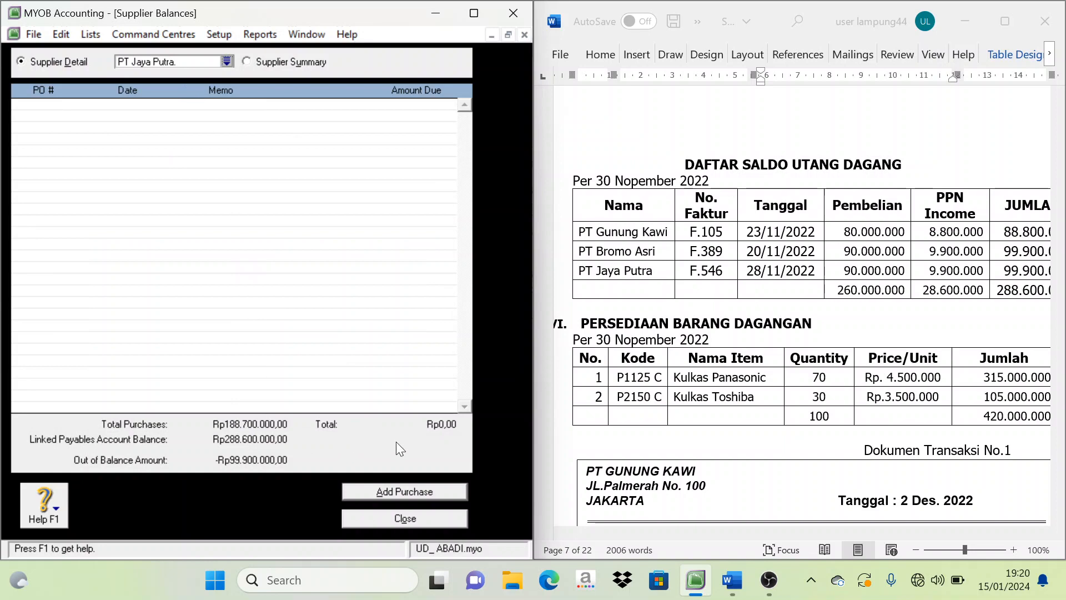
pyautogui.click(415, 489)
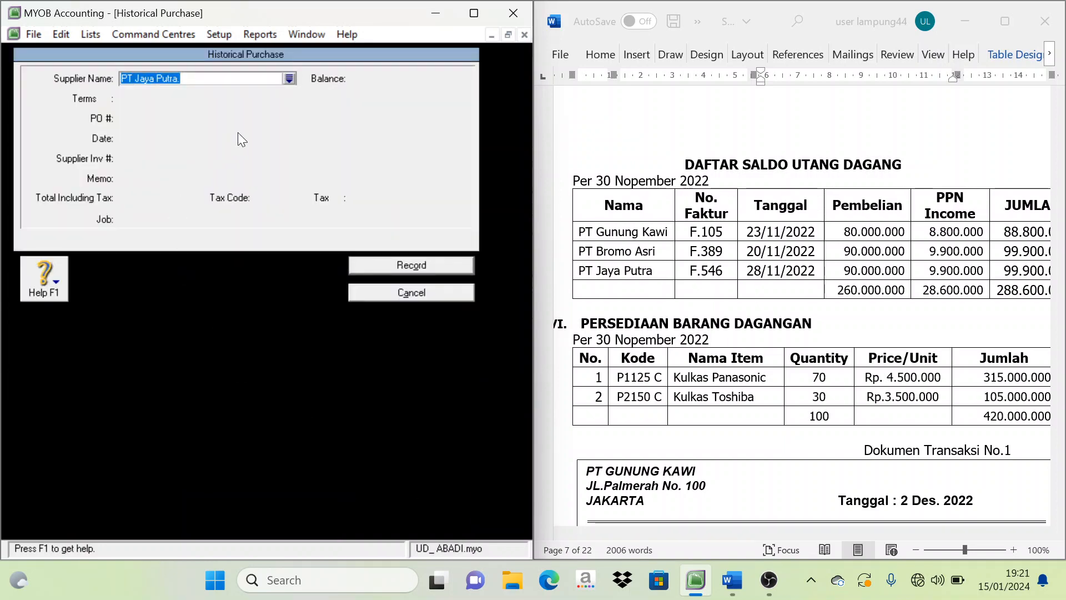
pyautogui.press('Tab')
# Step: Set the PO number of PT Jaya Putra's historical purchase to F.546 and its date to 28/11/2022
pyautogui.click(146, 119)
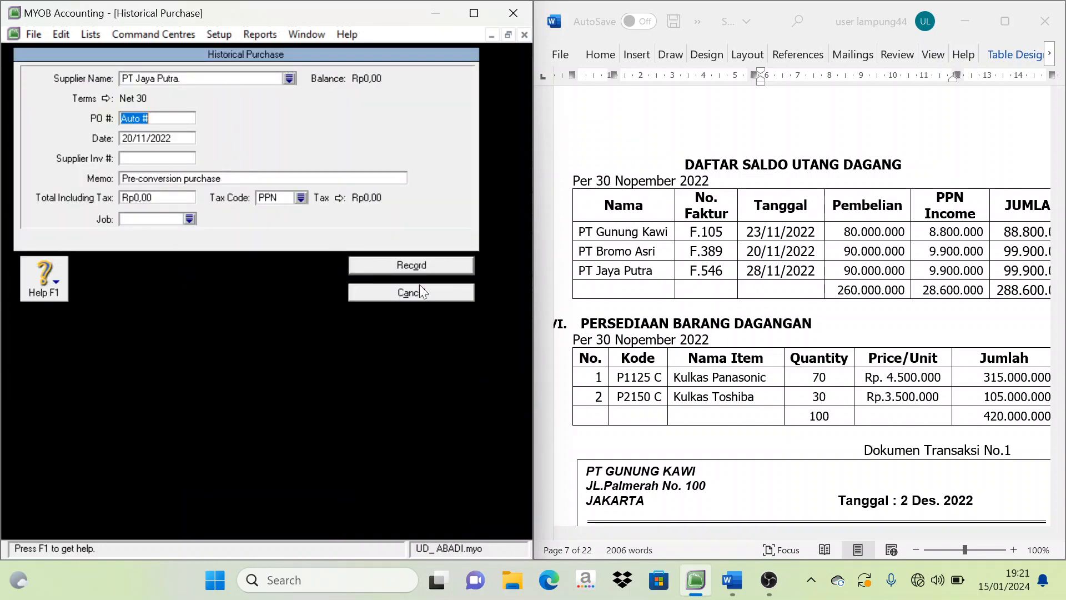
pyautogui.write('F')
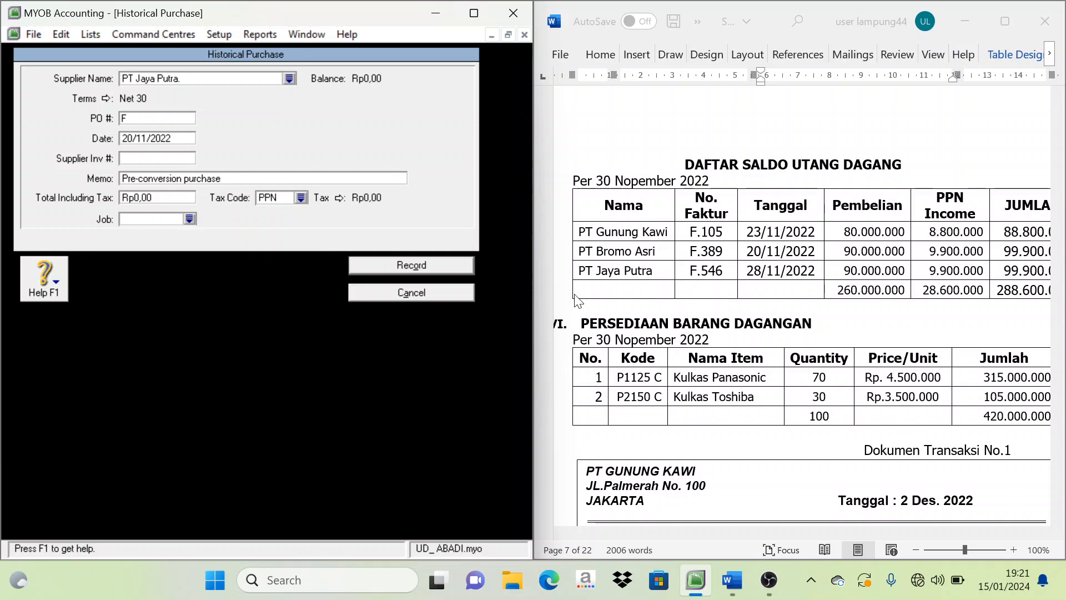
pyautogui.write('-')
pyautogui.press('Tab')
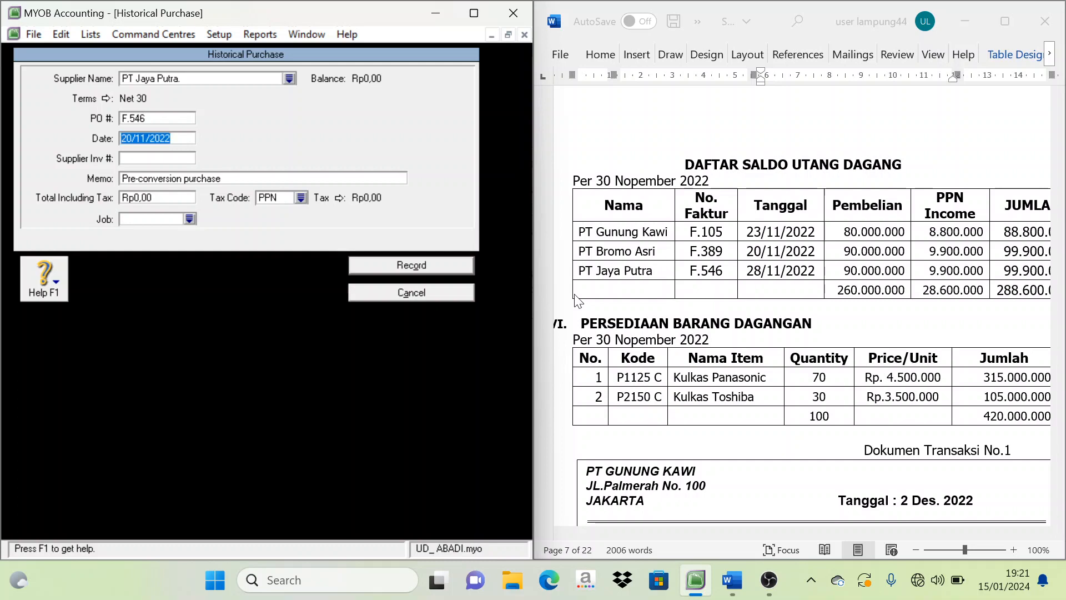
pyautogui.write('28/11')
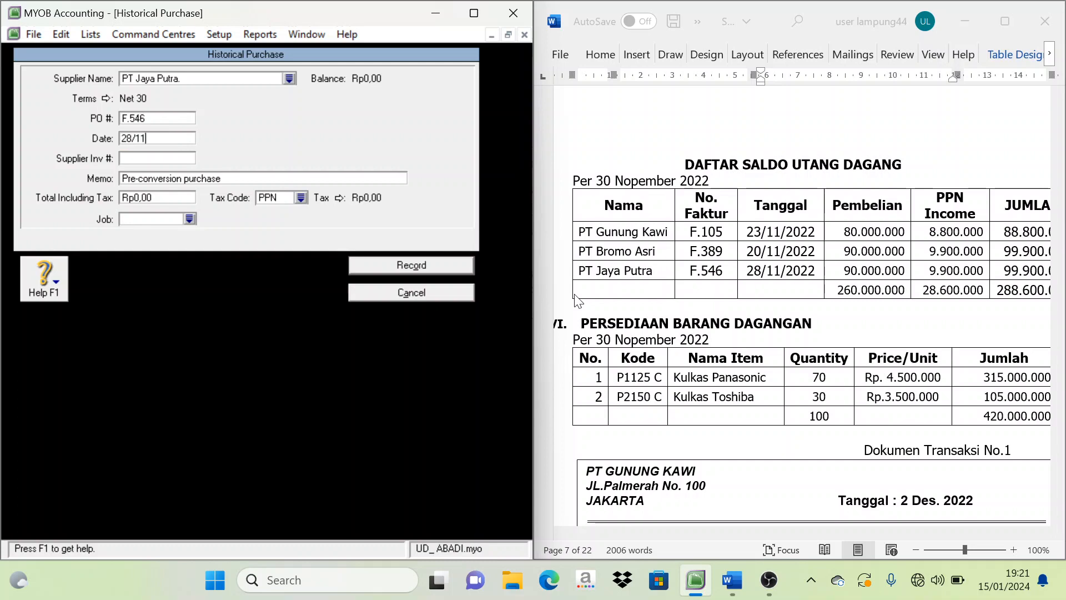
pyautogui.write('/2022')
# Step: Enter Rp99.900.000 as the total including tax of PT Jaya Putra's historical purchase
pyautogui.click(978, 487)
pyautogui.moveTo(950, 534); pyautogui.dragTo(981, 536)
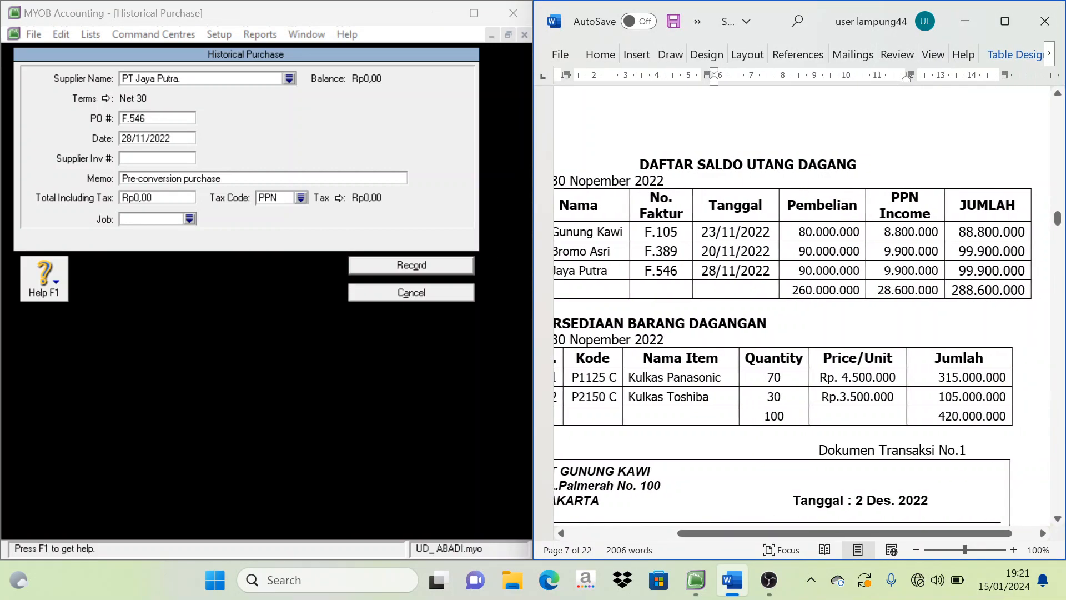
pyautogui.click(140, 203)
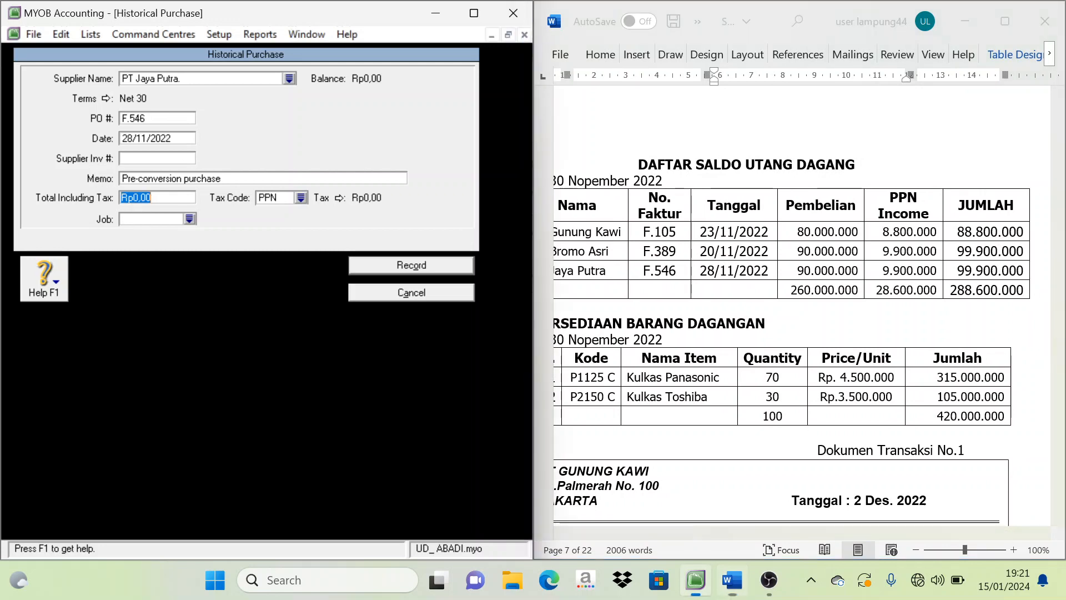
pyautogui.write('99.900')
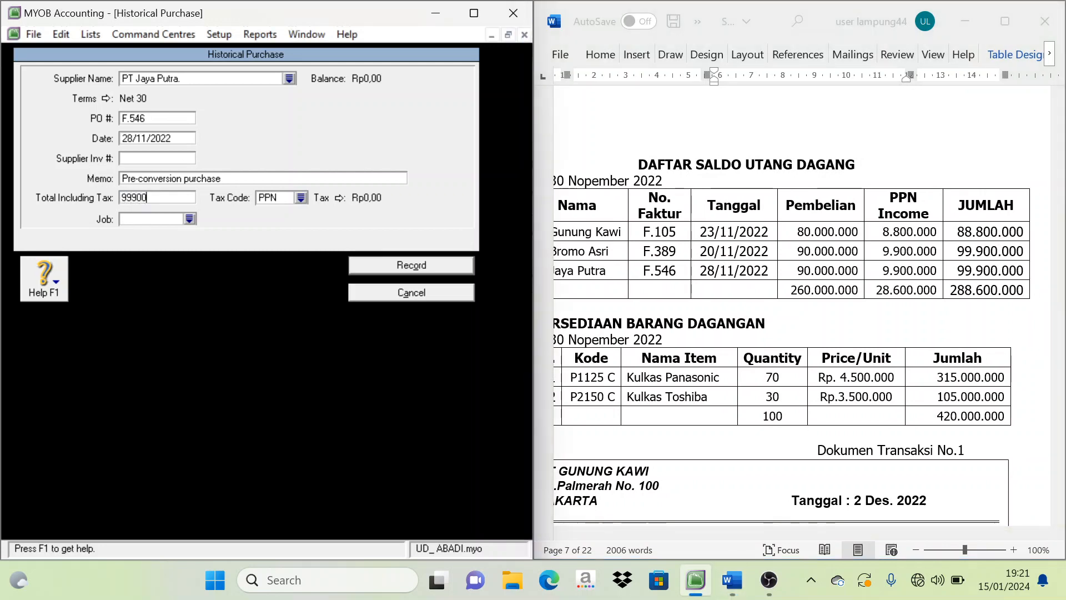
pyautogui.write('.000')
pyautogui.press('Tab')
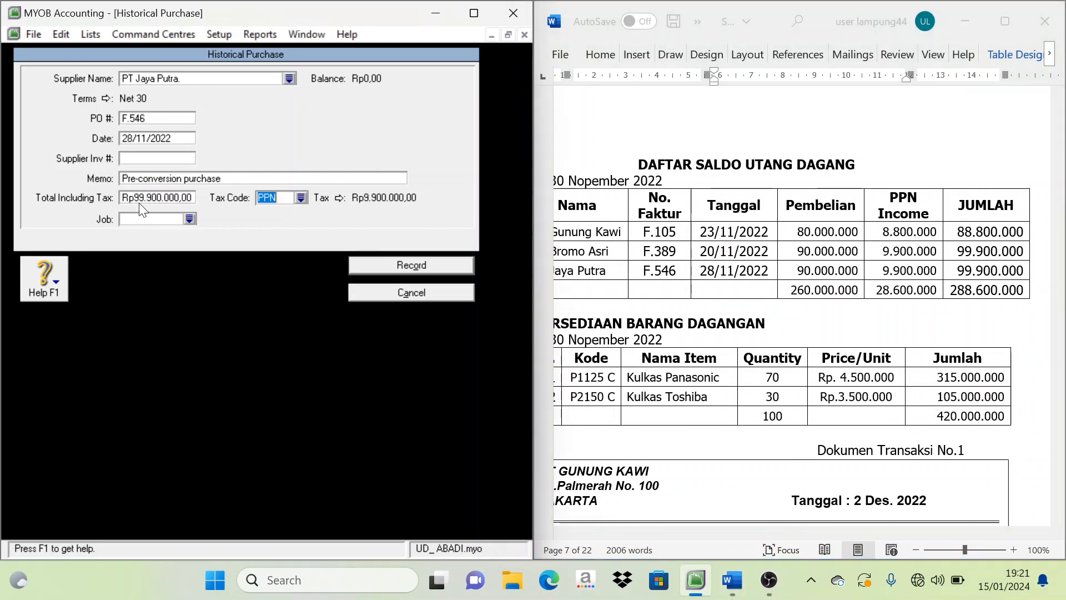
# Step: Change the tax code of PT Jaya Putra's purchase to N-T, record the purchase and close the supplier balances
pyautogui.click(300, 198)
pyautogui.click(182, 199)
pyautogui.click(357, 395)
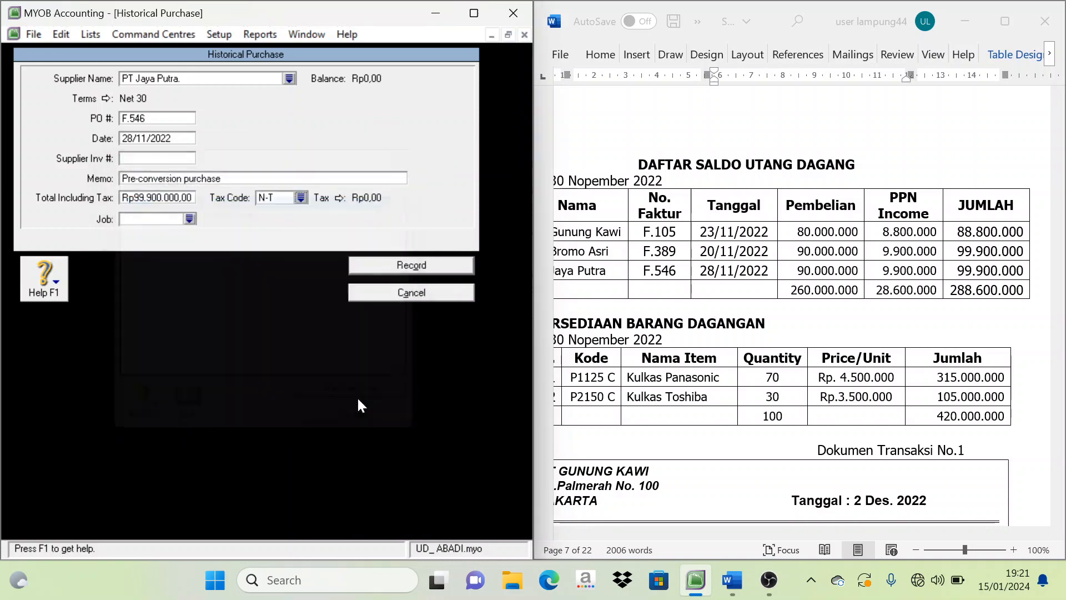
pyautogui.click(409, 266)
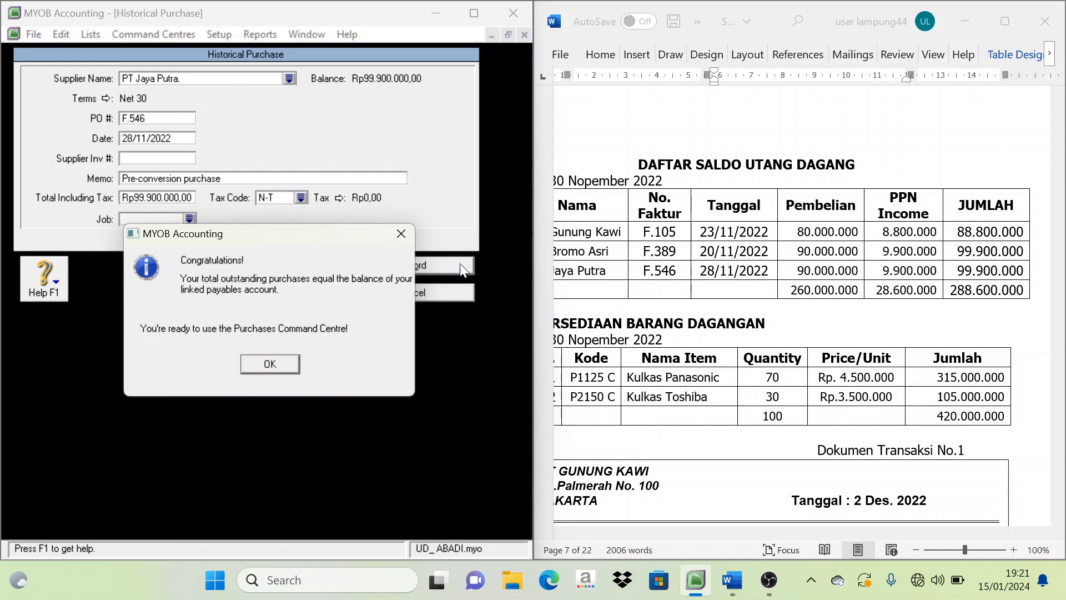
pyautogui.click(270, 364)
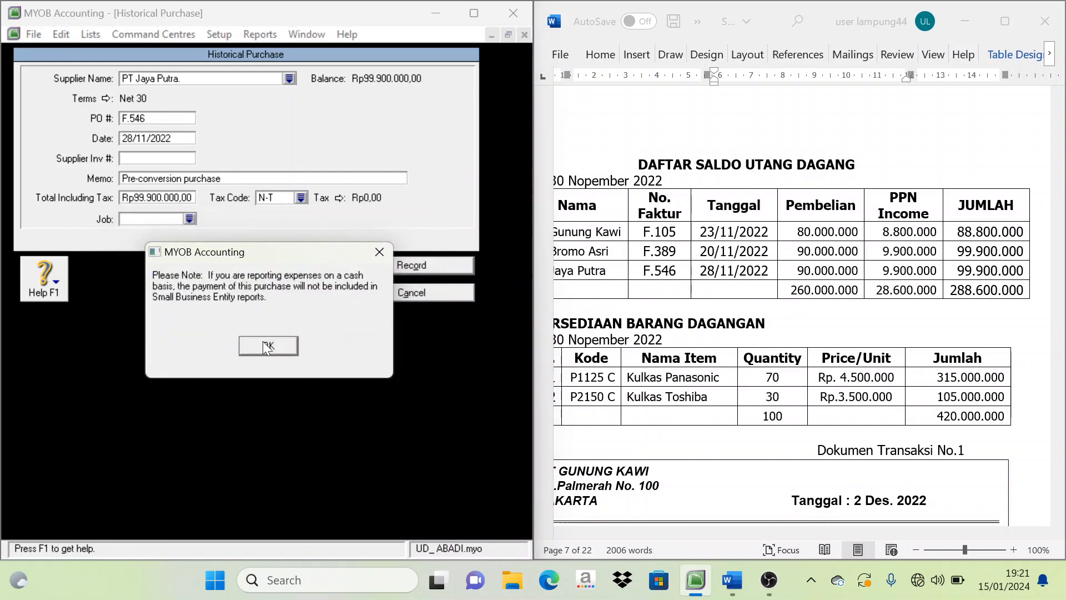
pyautogui.click(262, 340)
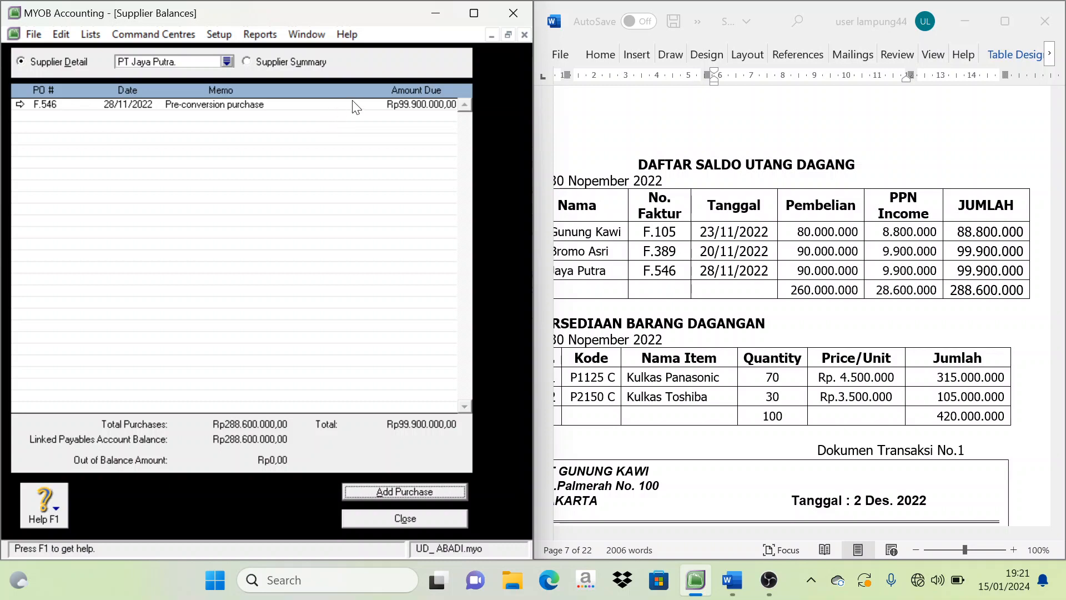
pyautogui.click(418, 518)
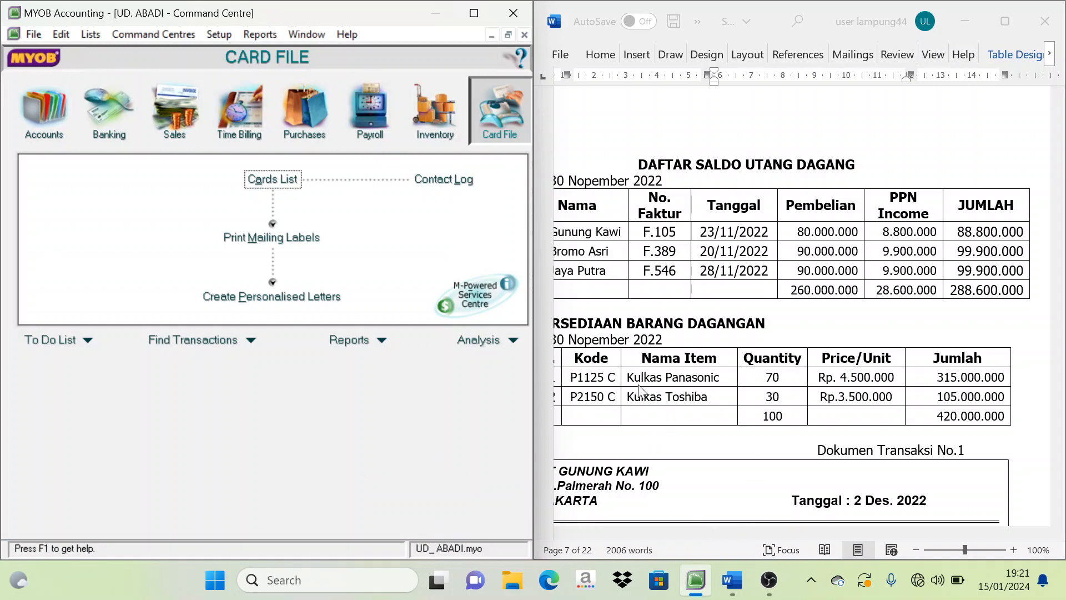
# Step: Bring the document's Persediaan Barang Dagangan table into view and start a new item in the inventory Items List
pyautogui.scroll(1, 640, 388)
pyautogui.scroll(-2, 641, 390)
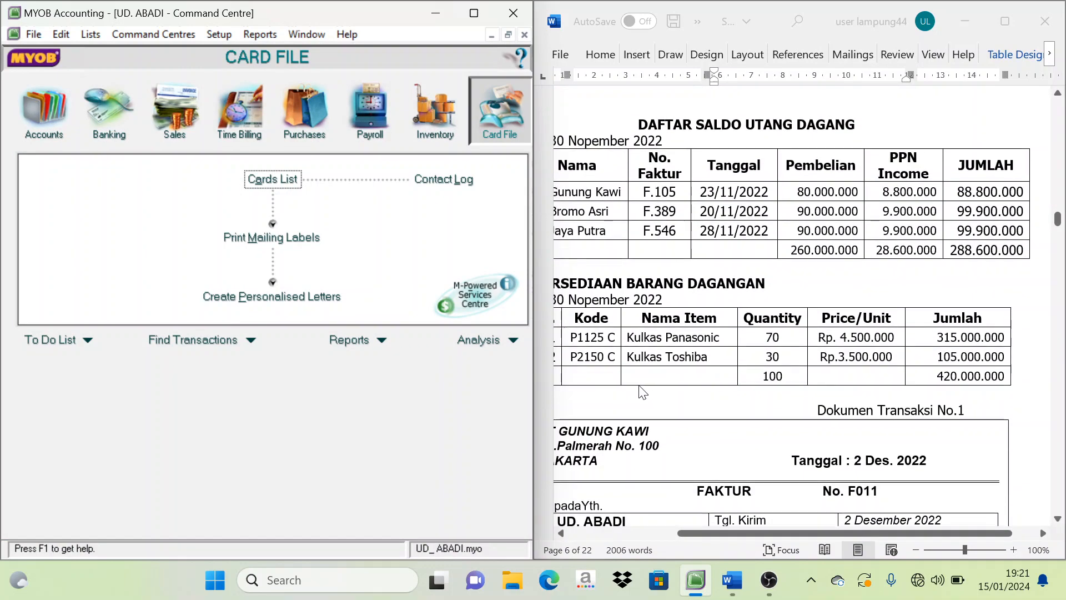
pyautogui.click(775, 530)
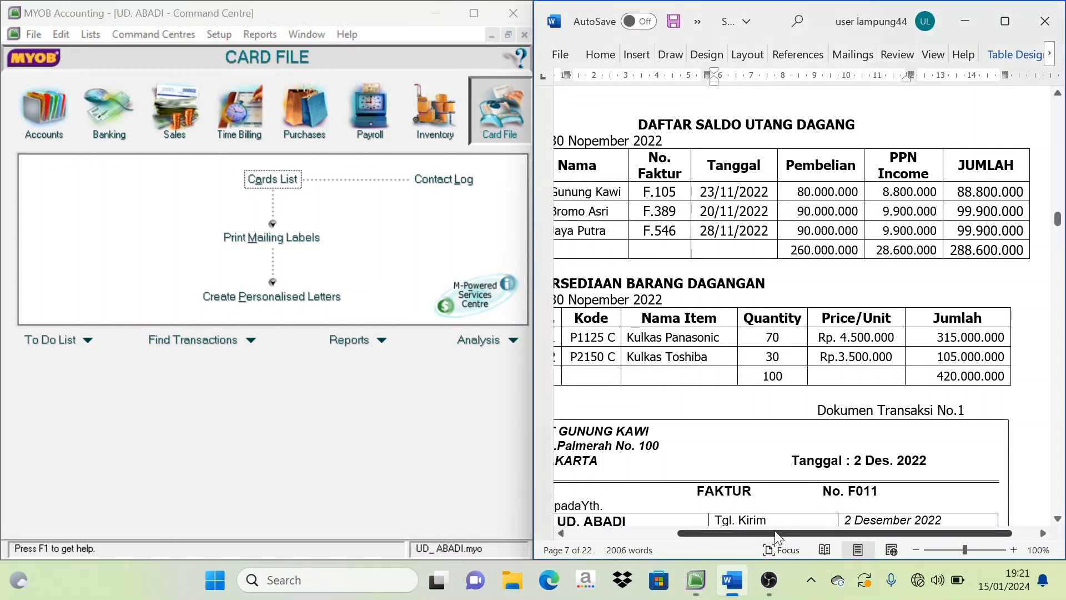
pyautogui.moveTo(775, 531); pyautogui.dragTo(729, 532)
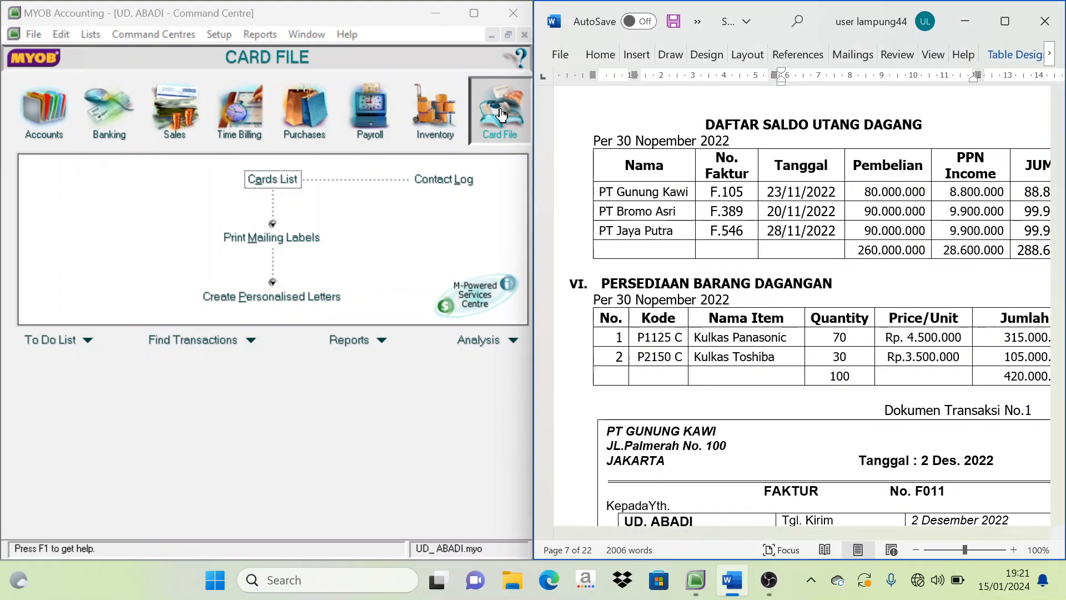
pyautogui.click(434, 118)
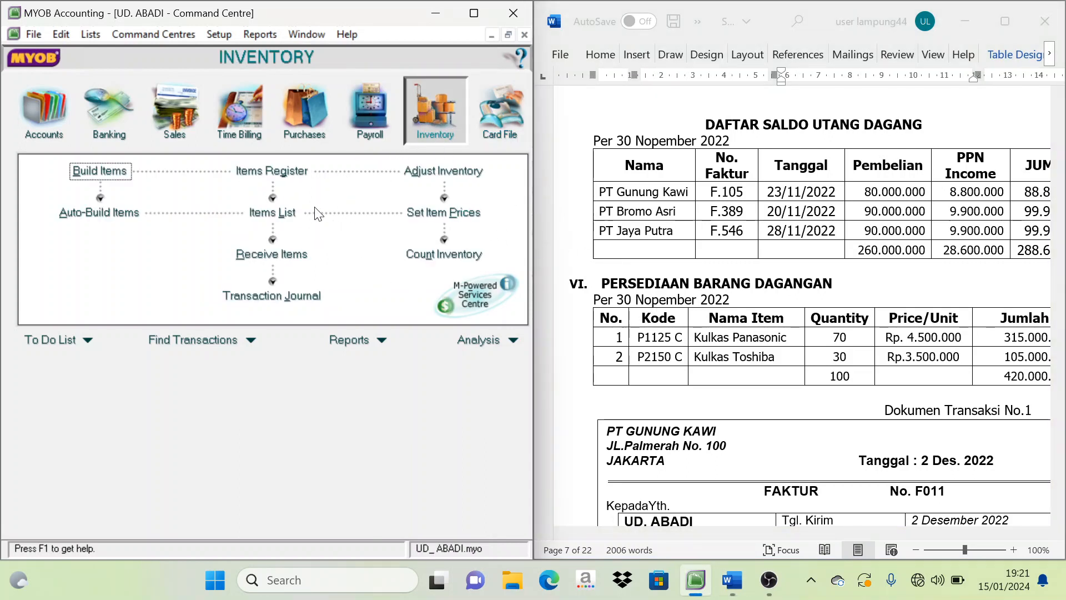
pyautogui.click(280, 214)
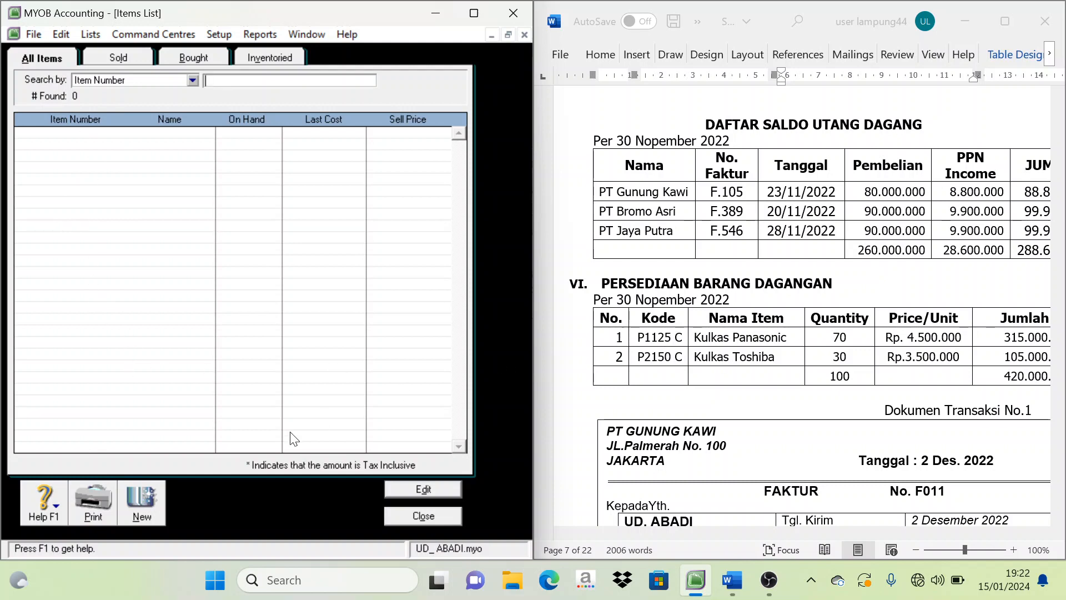
pyautogui.click(150, 500)
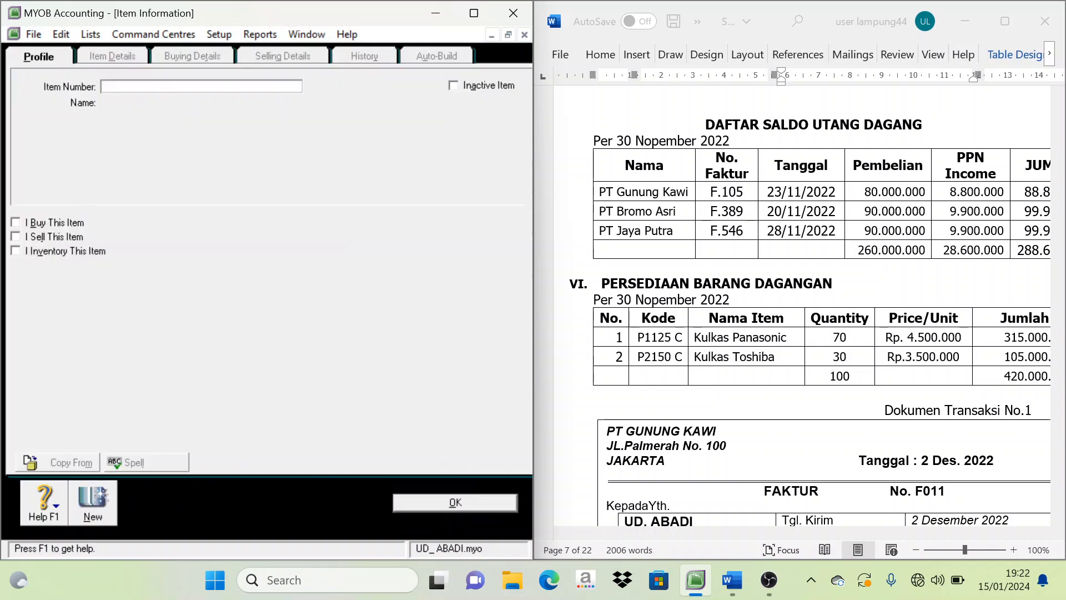
# Step: Copy the code P1125 C from the document's inventory table into the new item's item number
pyautogui.click(660, 340)
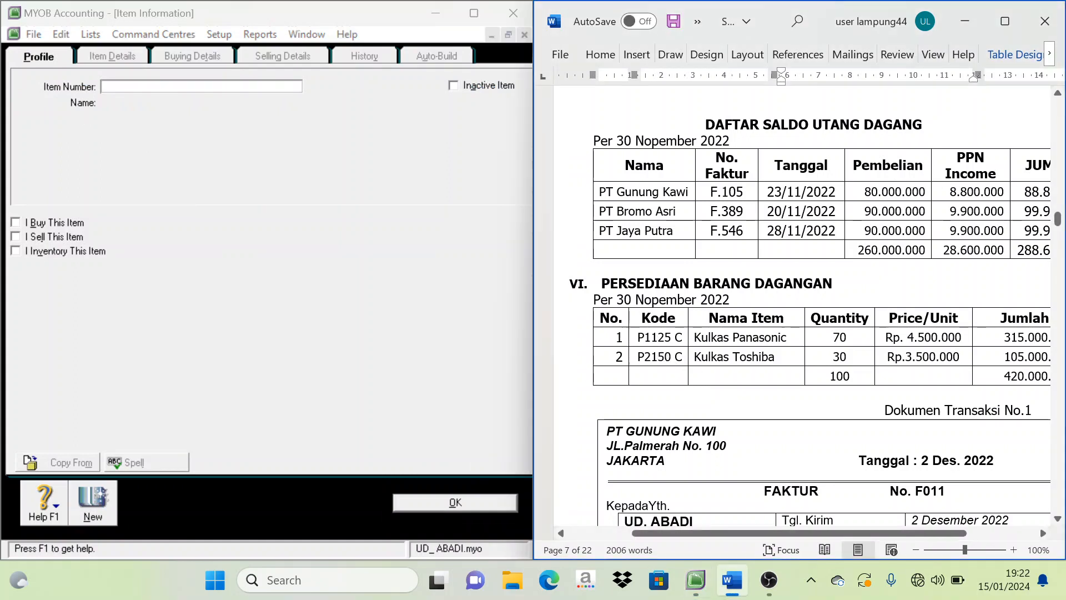
pyautogui.tripleClick(660, 340)
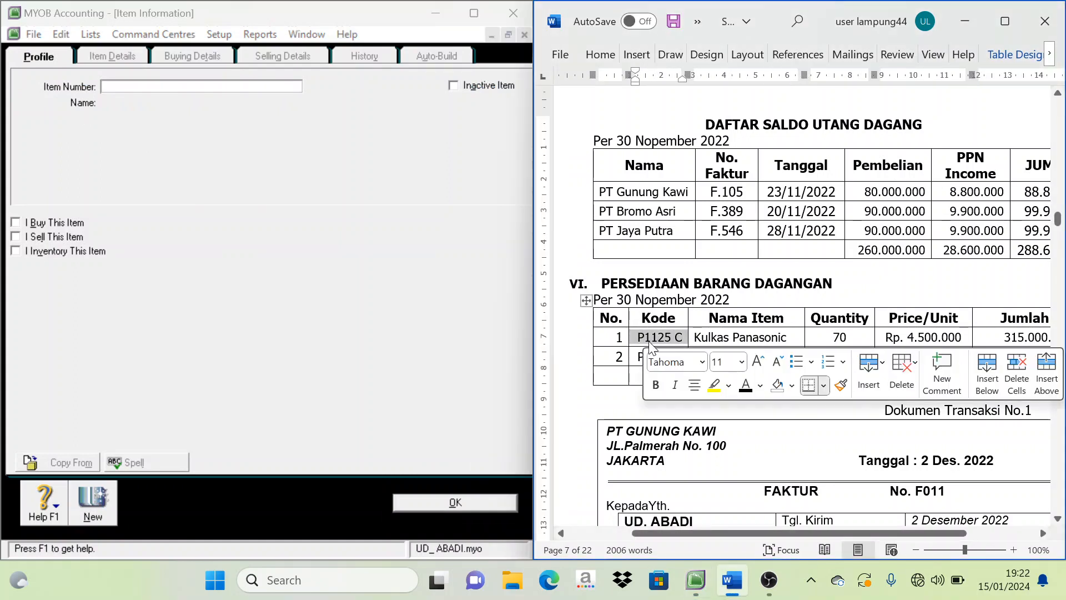
pyautogui.hotkey('ctrl', 'c')
pyautogui.click(142, 87)
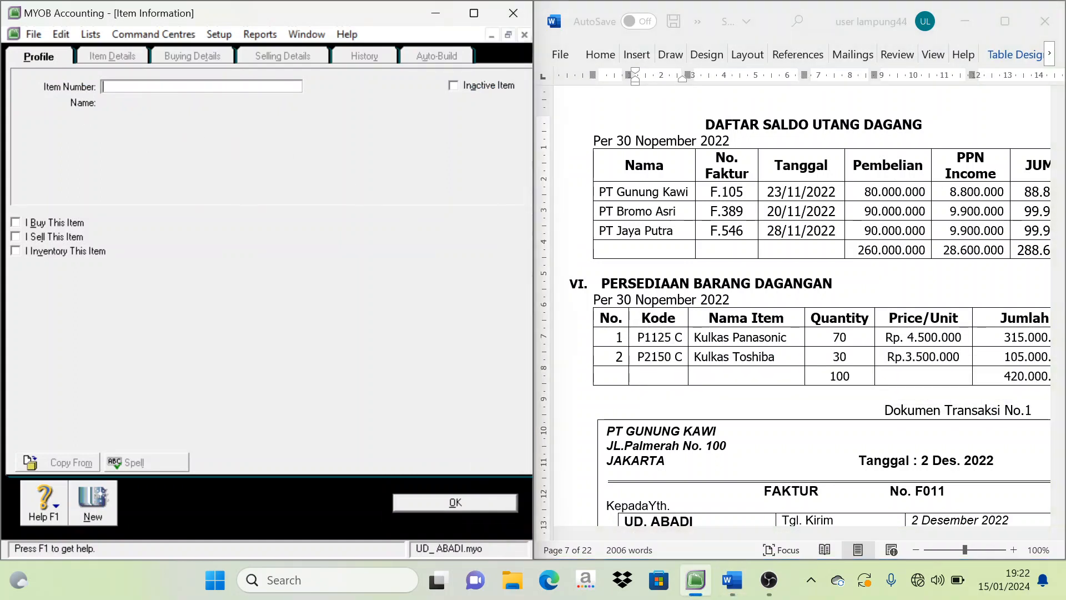
pyautogui.hotkey('ctrl', 'v')
pyautogui.press('Tab')
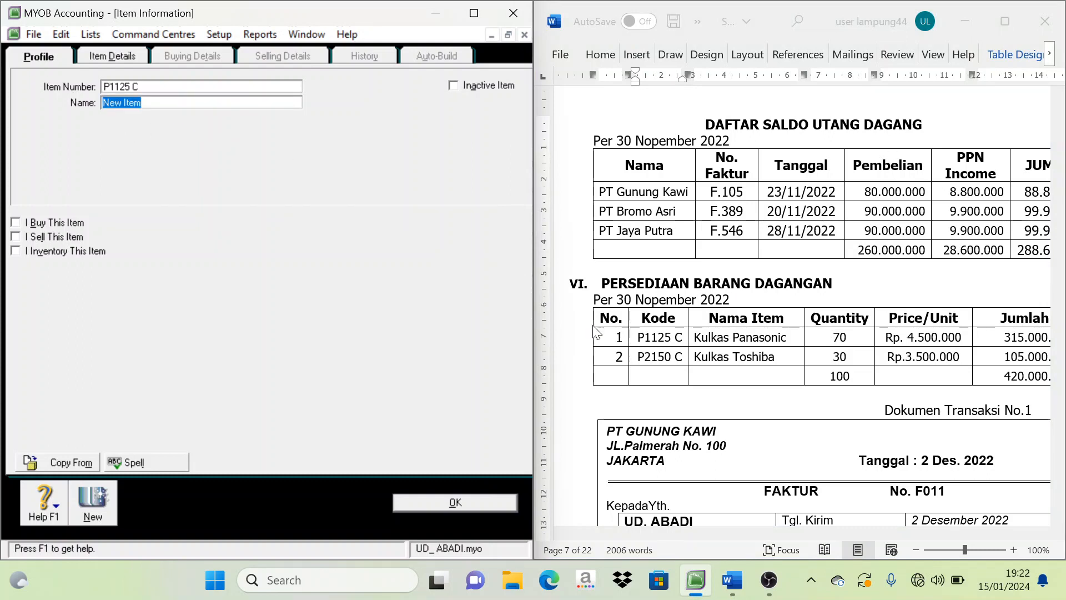
# Step: Copy the name Kulkas Panasonic from the document's inventory table into the name of item P1125 C
pyautogui.click(737, 343)
pyautogui.tripleClick(737, 344)
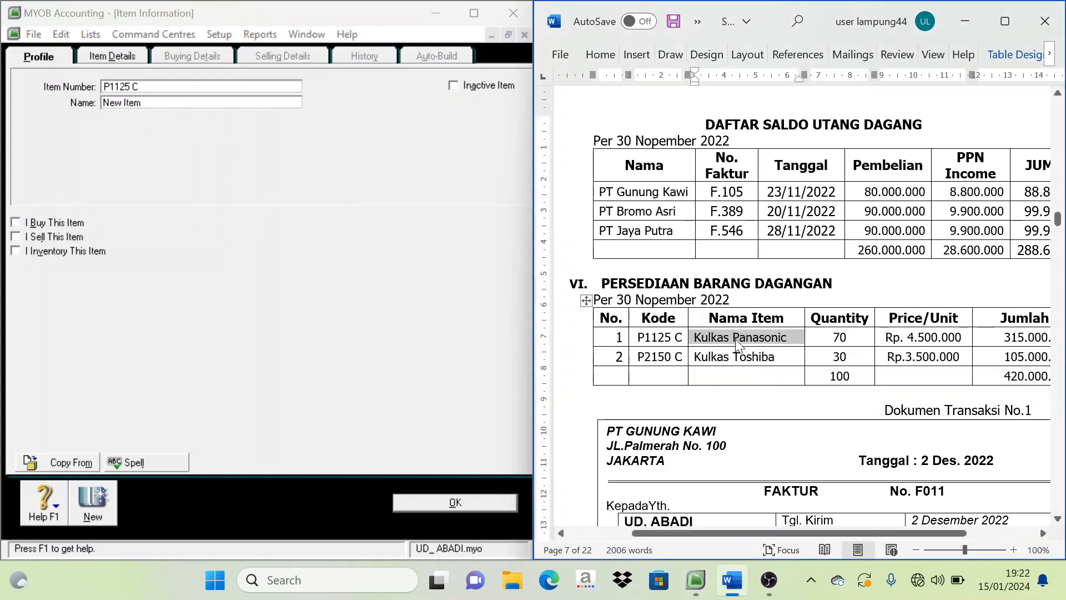
pyautogui.hotkey('ctrl', 'c')
pyautogui.click(82, 101)
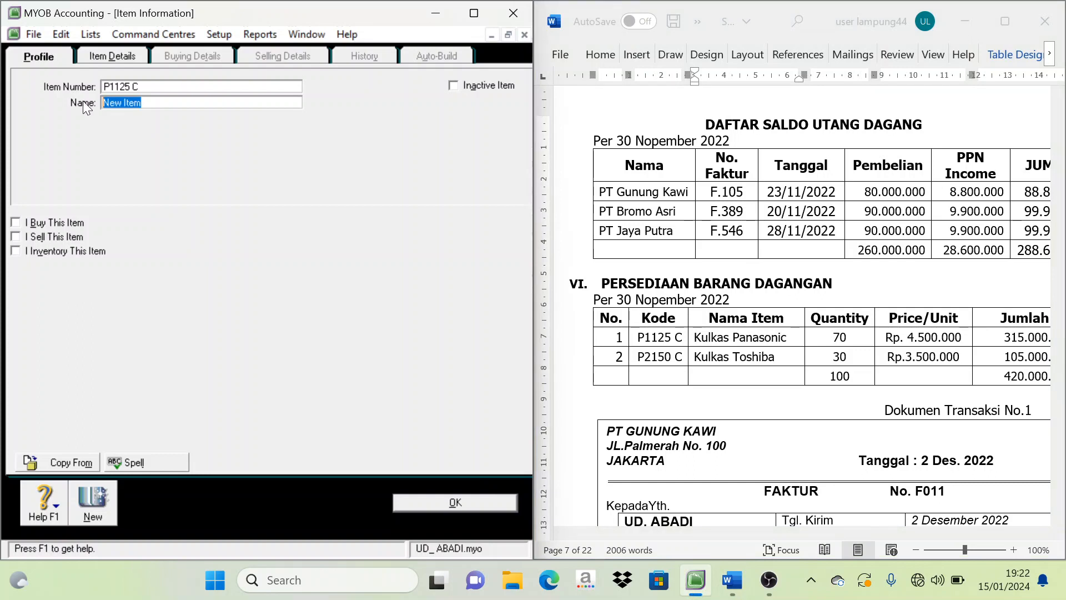
pyautogui.hotkey('ctrl', 'v')
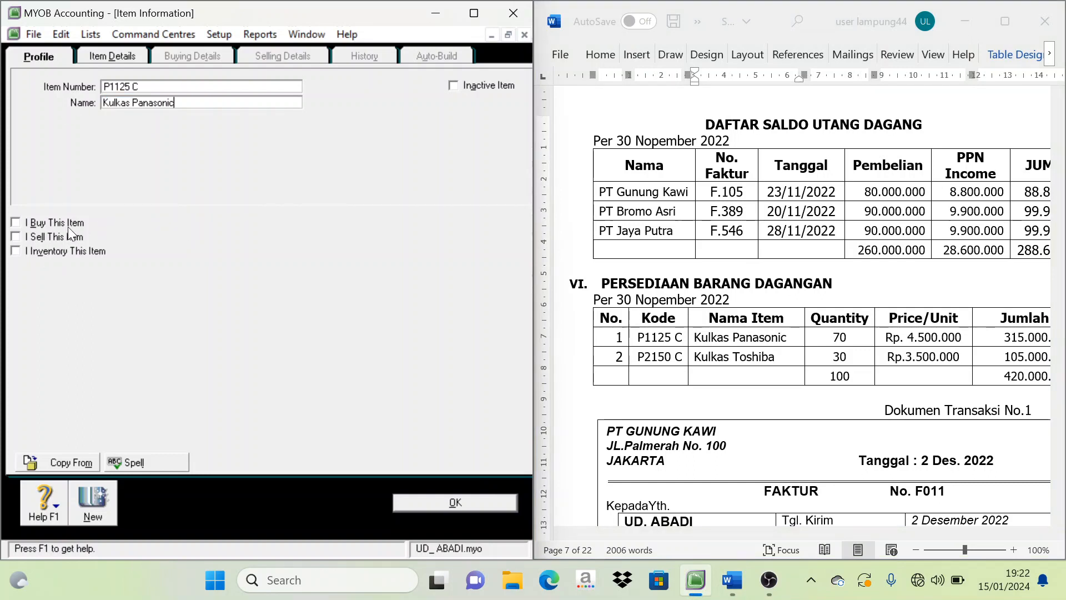
# Step: Mark item P1125 C as an item that is bought, sold and inventoried
pyautogui.click(16, 223)
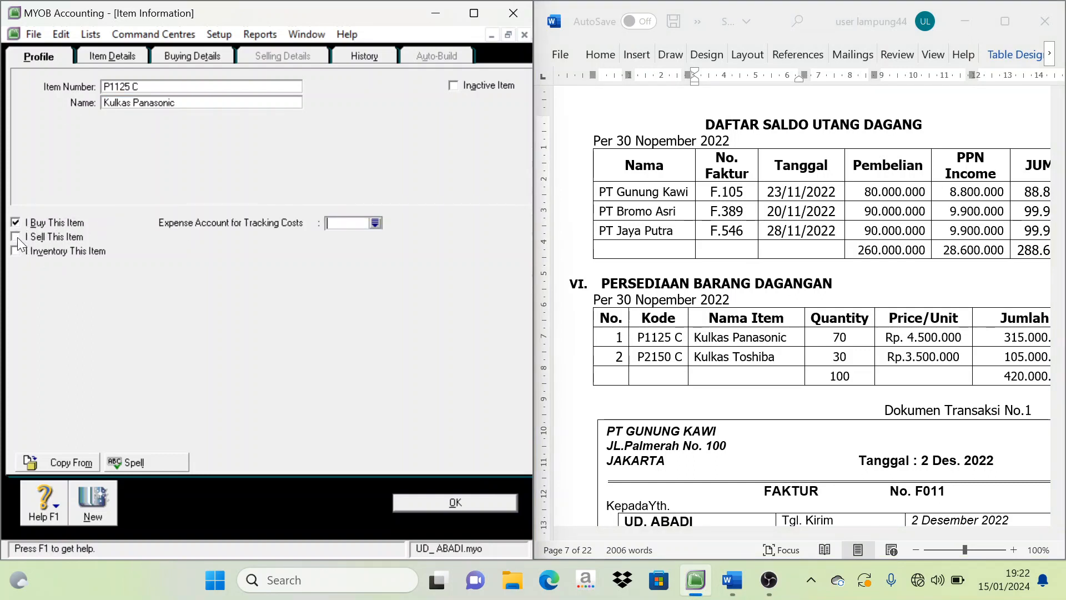
pyautogui.click(15, 236)
pyautogui.click(15, 251)
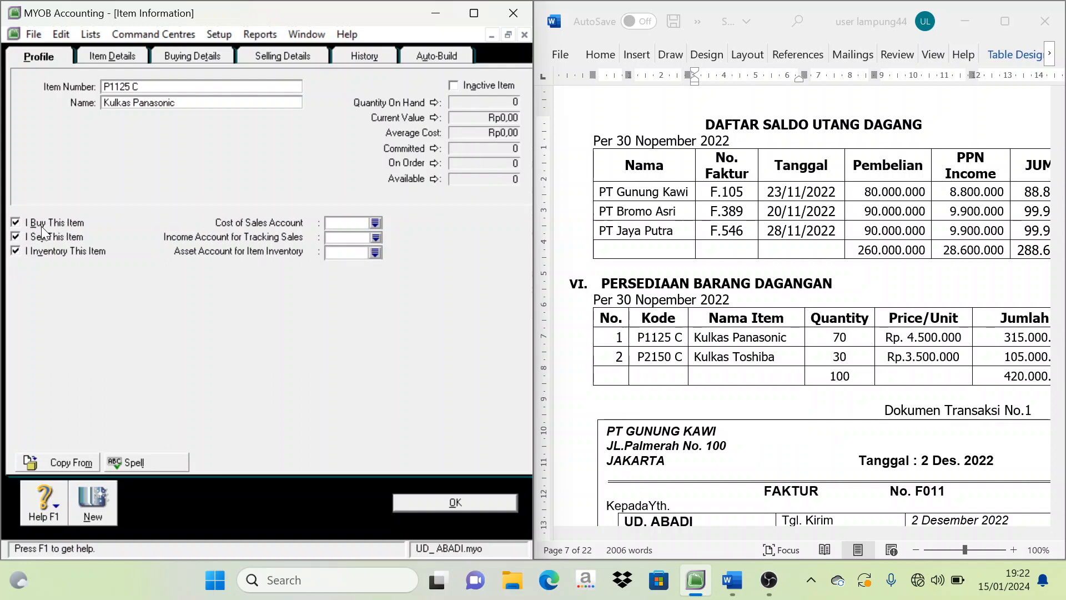
# Step: Set item P1125 C's cost of sales account to 5-1100 Cost of goods Sold and its income account to 4-1100 Sales
pyautogui.click(374, 226)
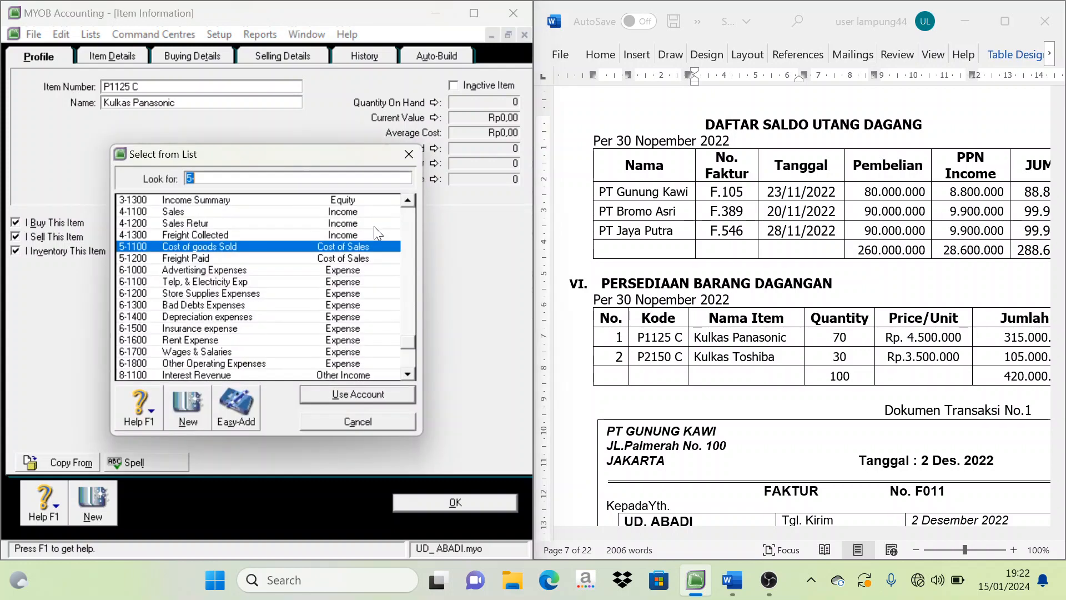
pyautogui.write('5-1100')
pyautogui.click(337, 387)
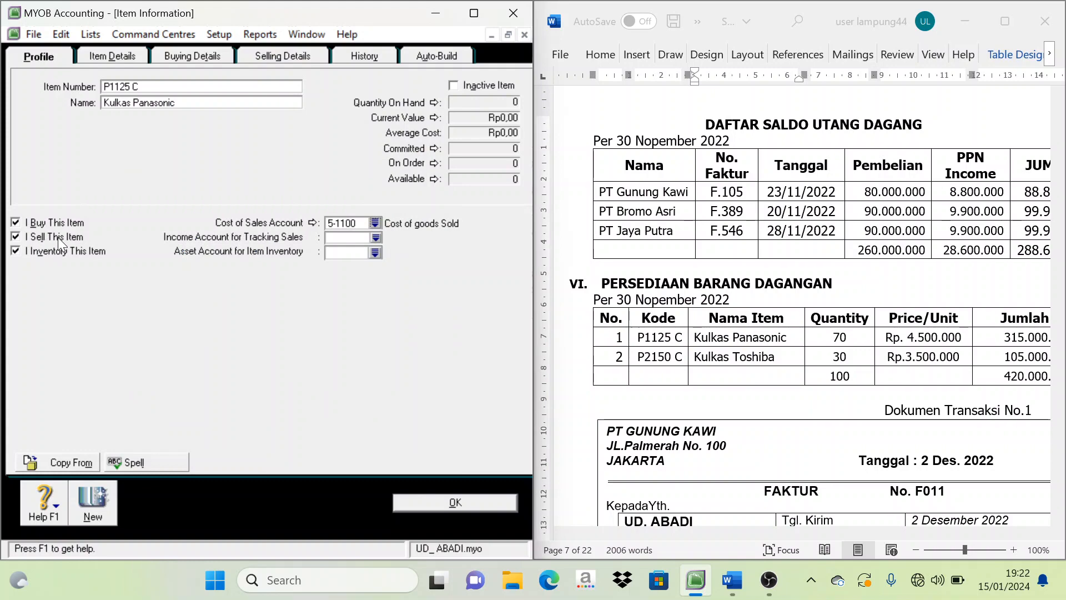
pyautogui.click(376, 237)
pyautogui.write('4-1100')
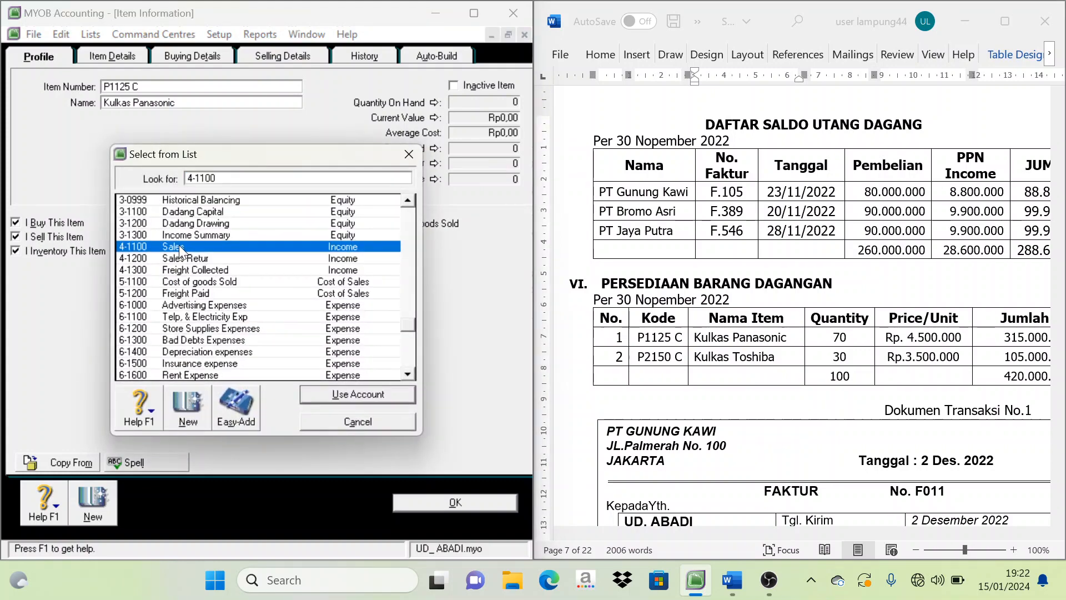
pyautogui.click(364, 393)
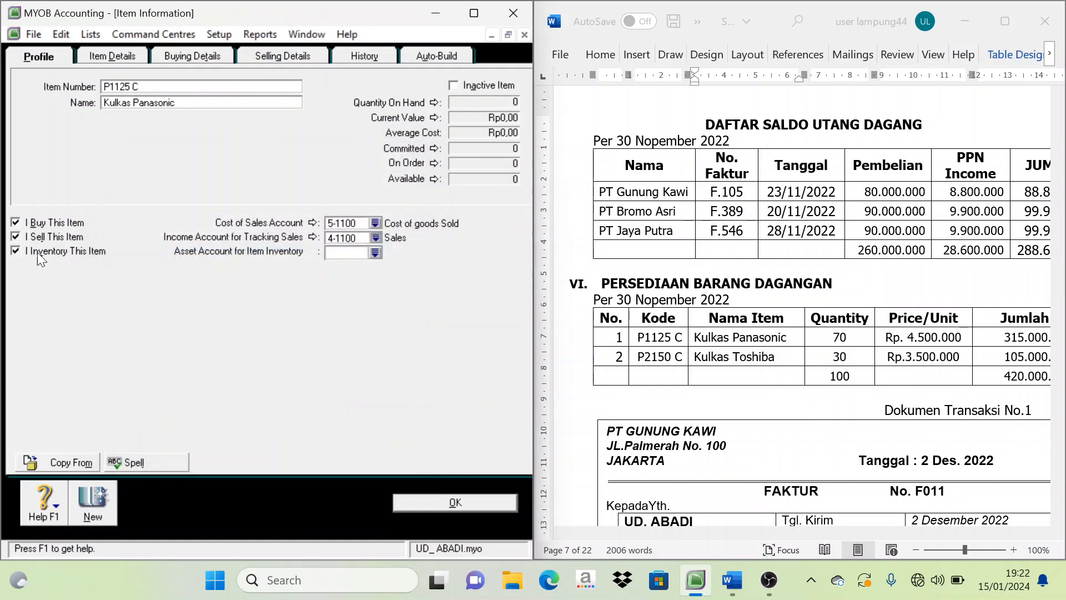
# Step: Set item P1125 C's asset account for item inventory to 1-1500 Merchandise Inventory
pyautogui.click(375, 252)
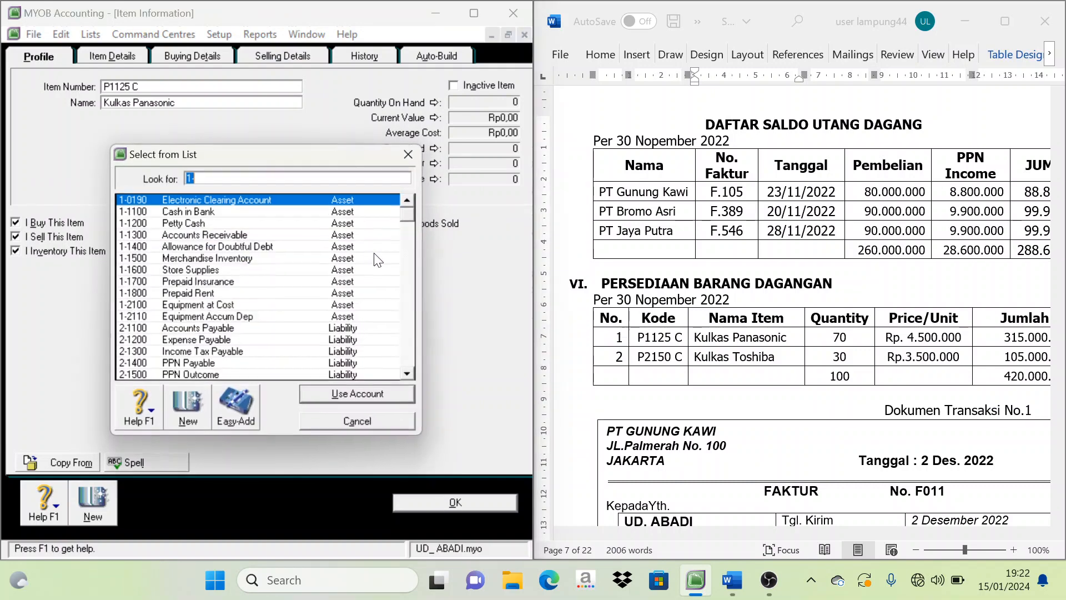
pyautogui.click(211, 258)
pyautogui.click(367, 391)
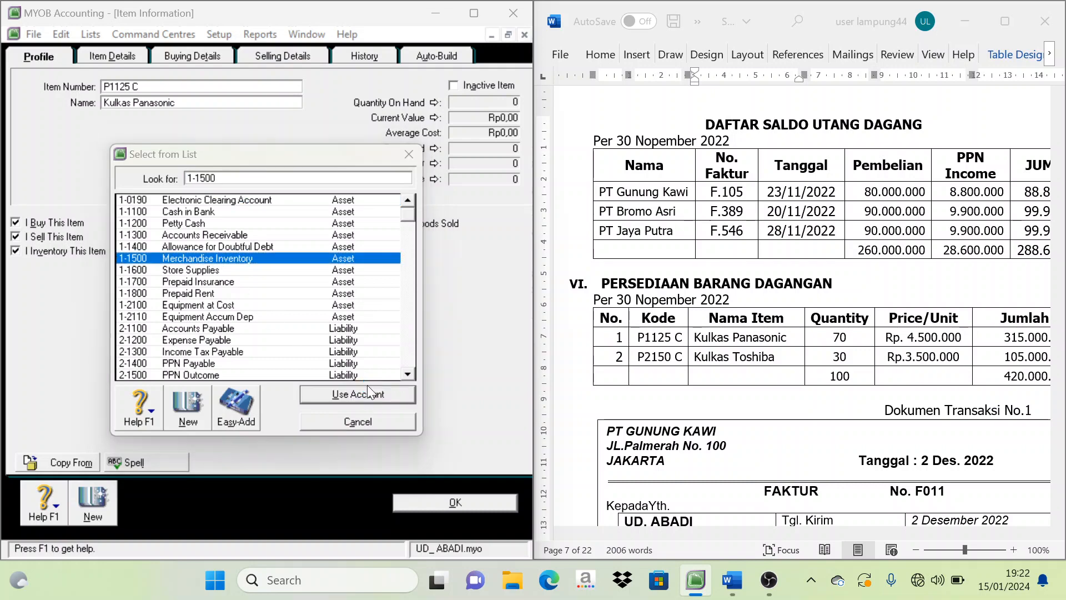
# Step: Try to save item P1125 C, ignoring all spelling suggestions for its name
pyautogui.click(461, 502)
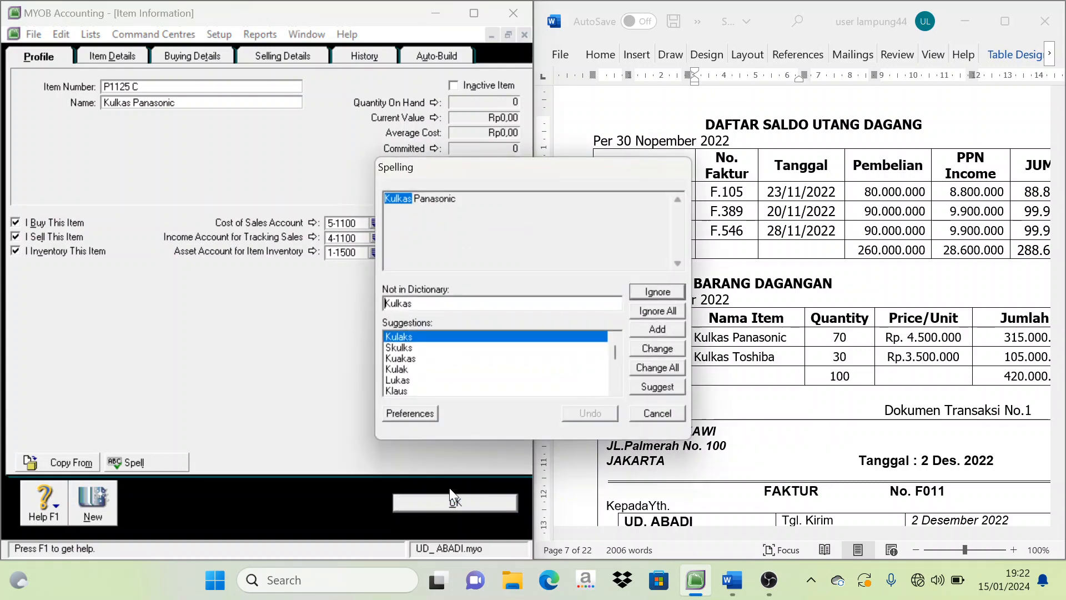
pyautogui.click(667, 309)
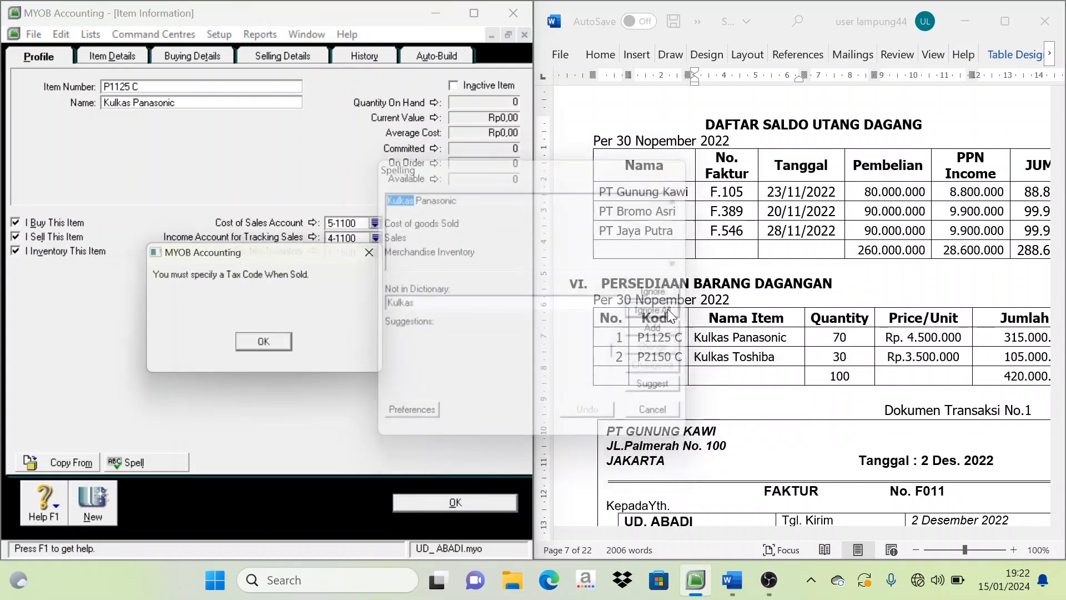
pyautogui.click(269, 340)
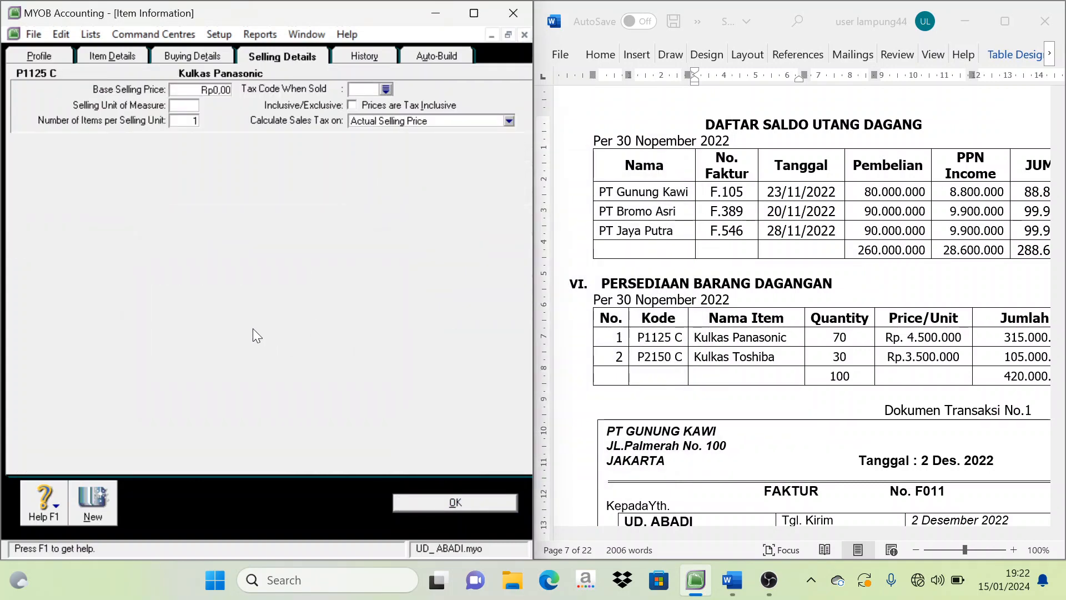
pyautogui.click(113, 55)
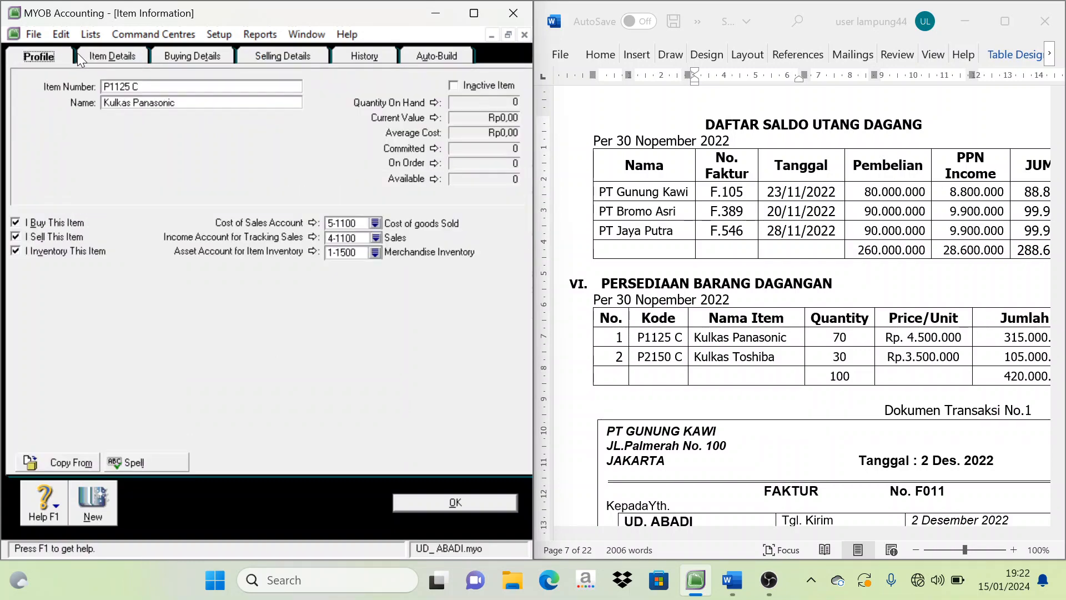
pyautogui.click(108, 54)
pyautogui.click(45, 54)
pyautogui.click(125, 54)
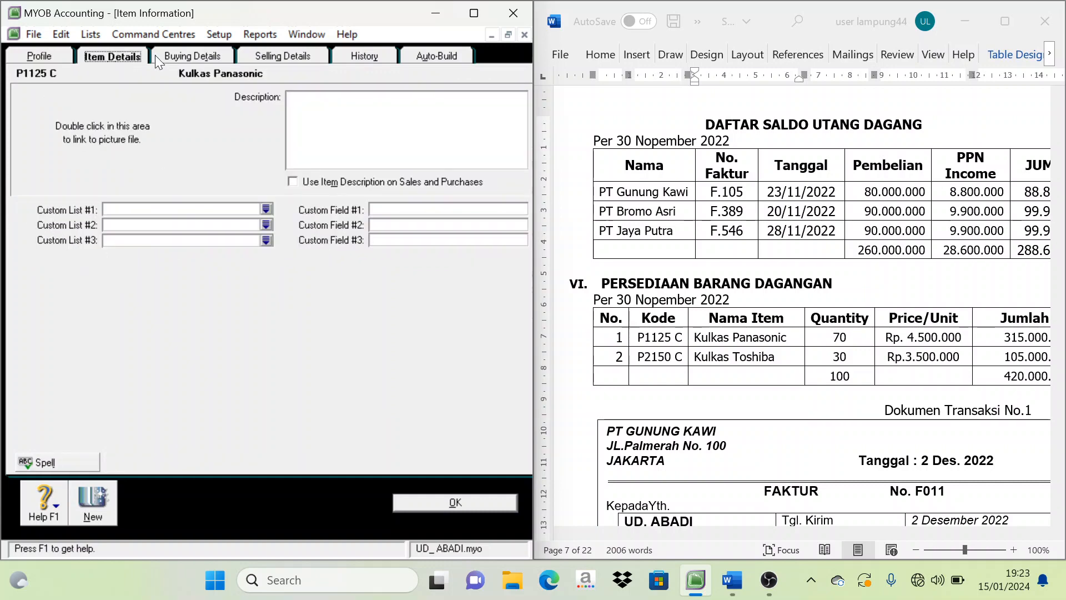
pyautogui.click(186, 55)
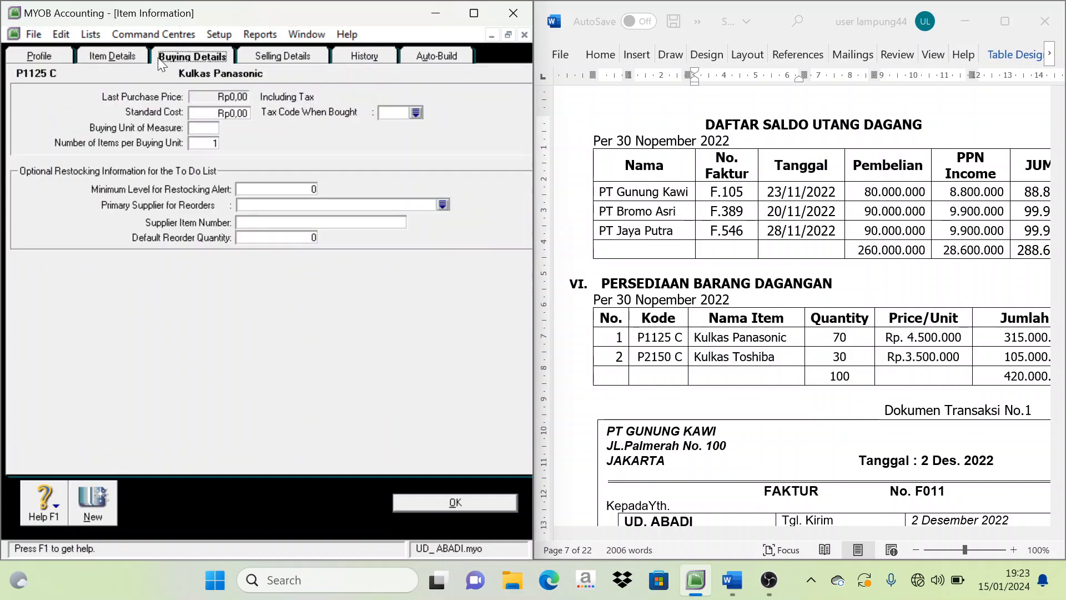
pyautogui.click(49, 57)
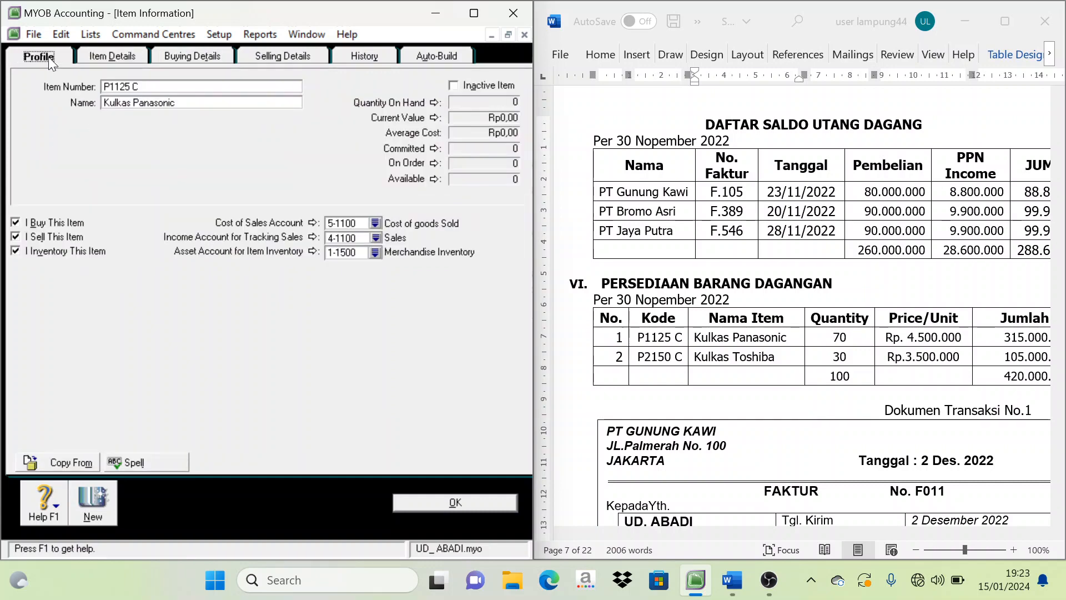
# Step: Set item P1125 C's buying unit of measure to UNIT and its tax code when bought to PPN
pyautogui.click(194, 55)
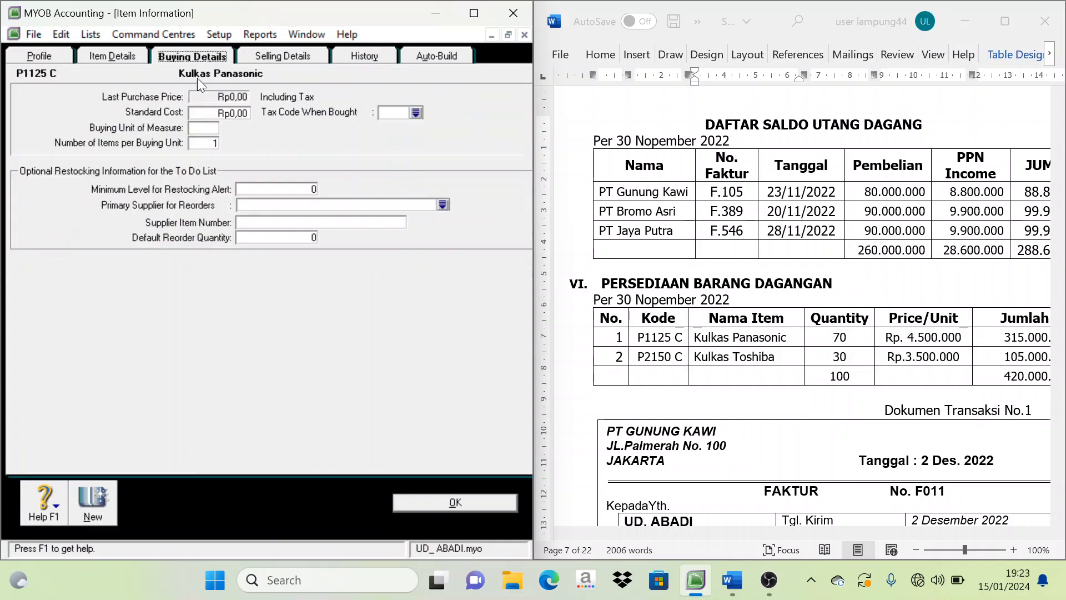
pyautogui.click(207, 131)
pyautogui.write('UNIT')
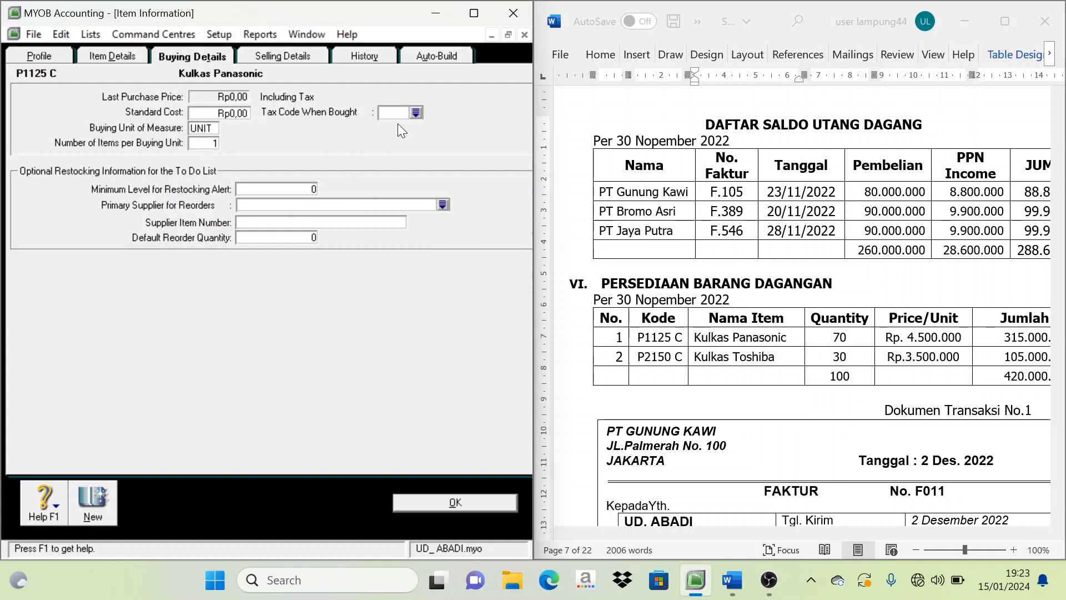
pyautogui.click(417, 112)
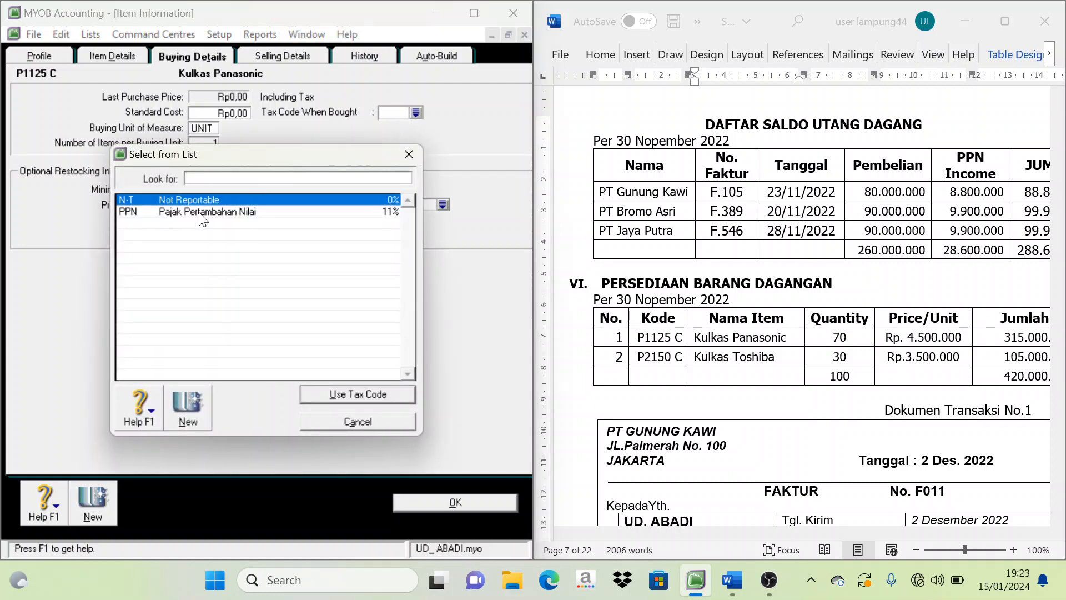
pyautogui.click(148, 216)
pyautogui.click(364, 393)
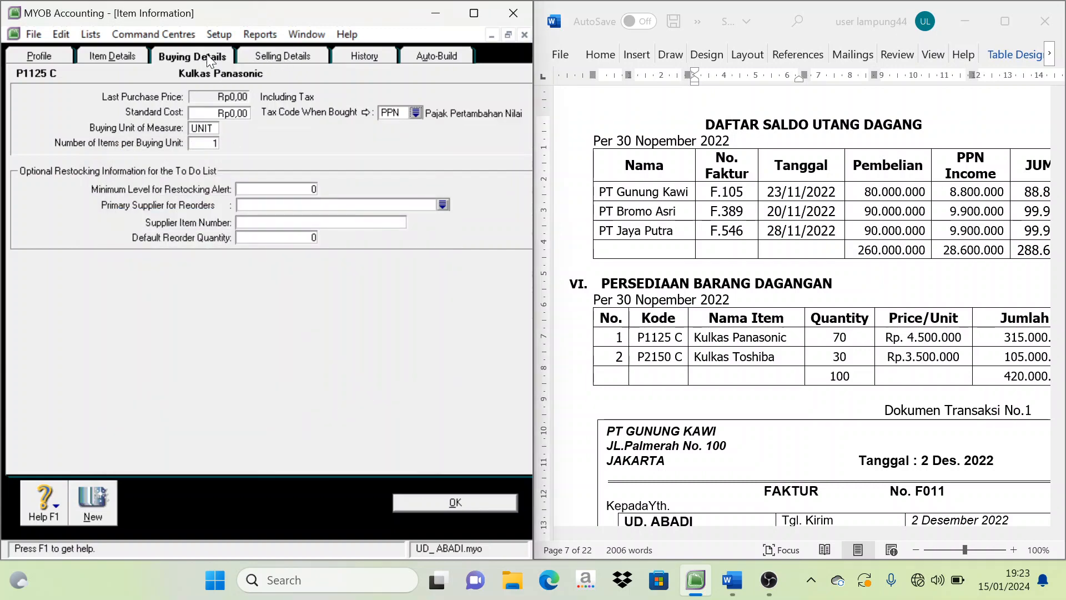
# Step: Set item P1125 C's selling unit of measure to UNIT and its tax code when sold to PPN, and save the item, ignoring spelling suggestions
pyautogui.click(297, 56)
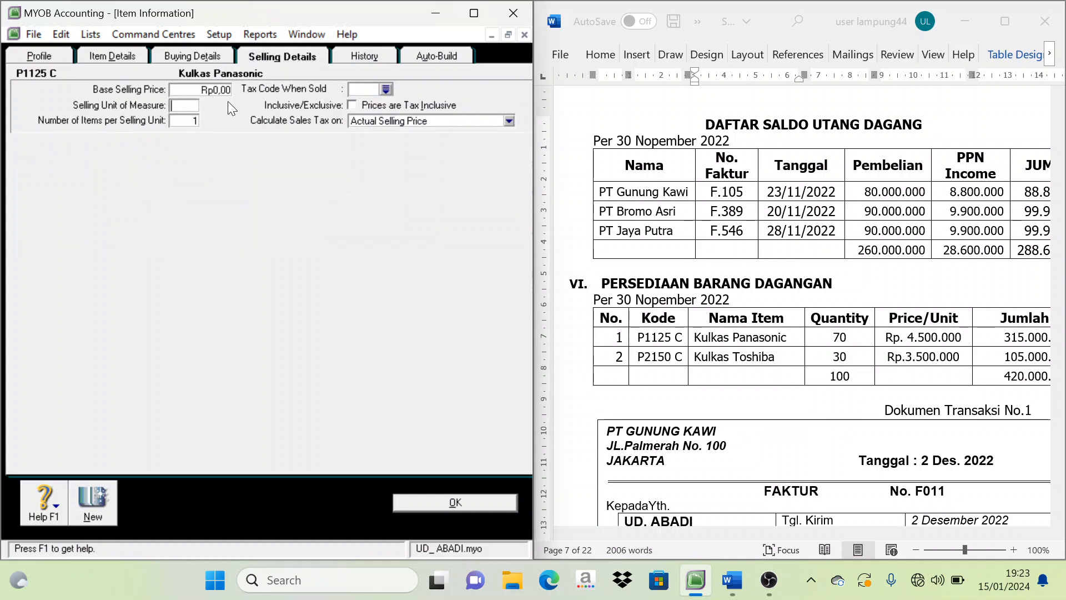
pyautogui.write('UNIT')
pyautogui.click(385, 89)
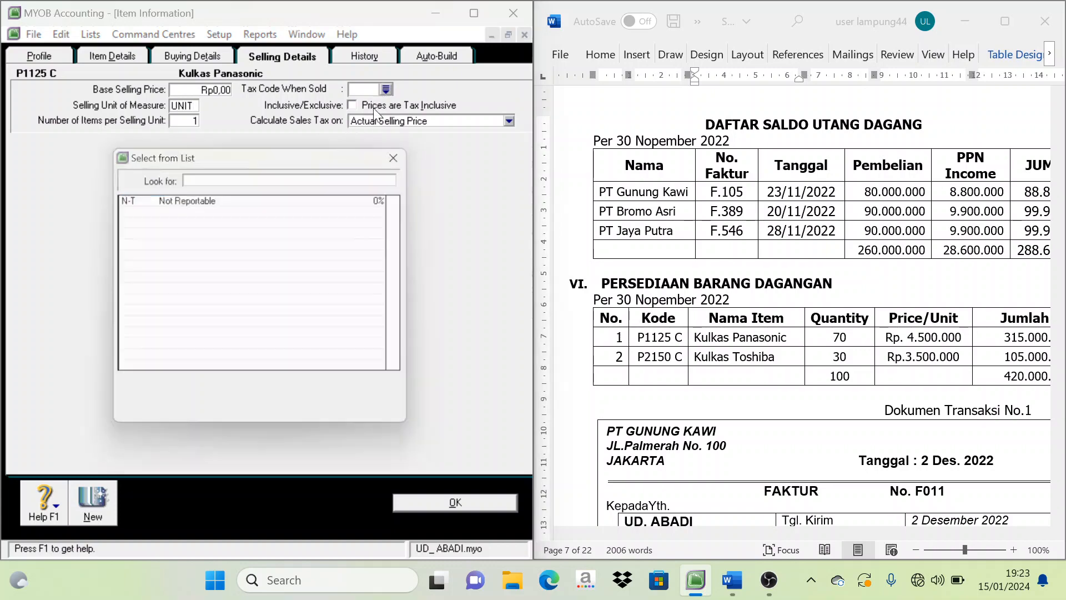
pyautogui.write('PPN')
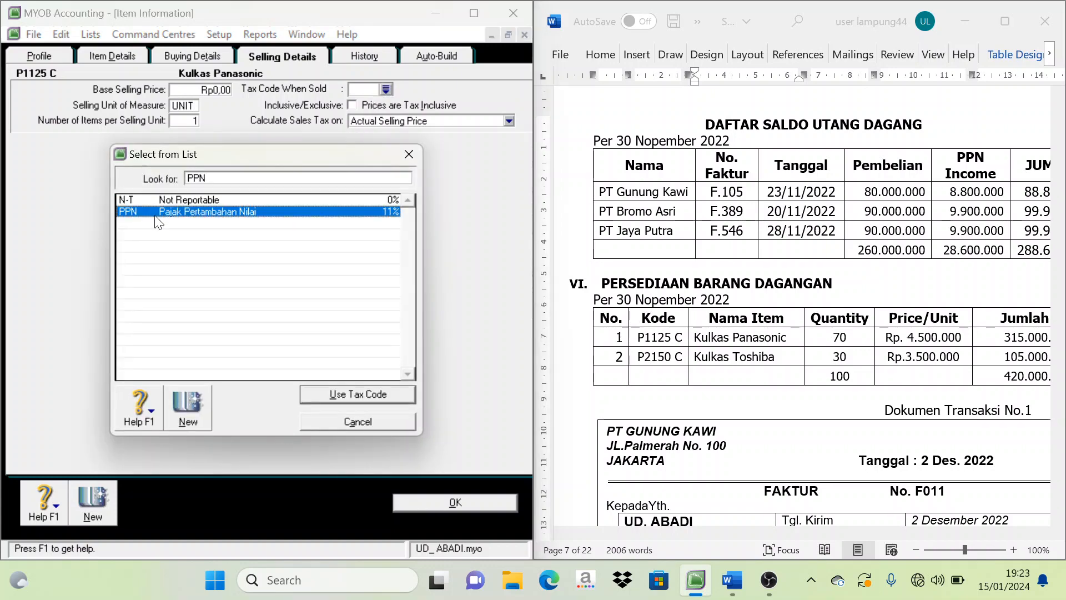
pyautogui.click(345, 395)
pyautogui.click(437, 503)
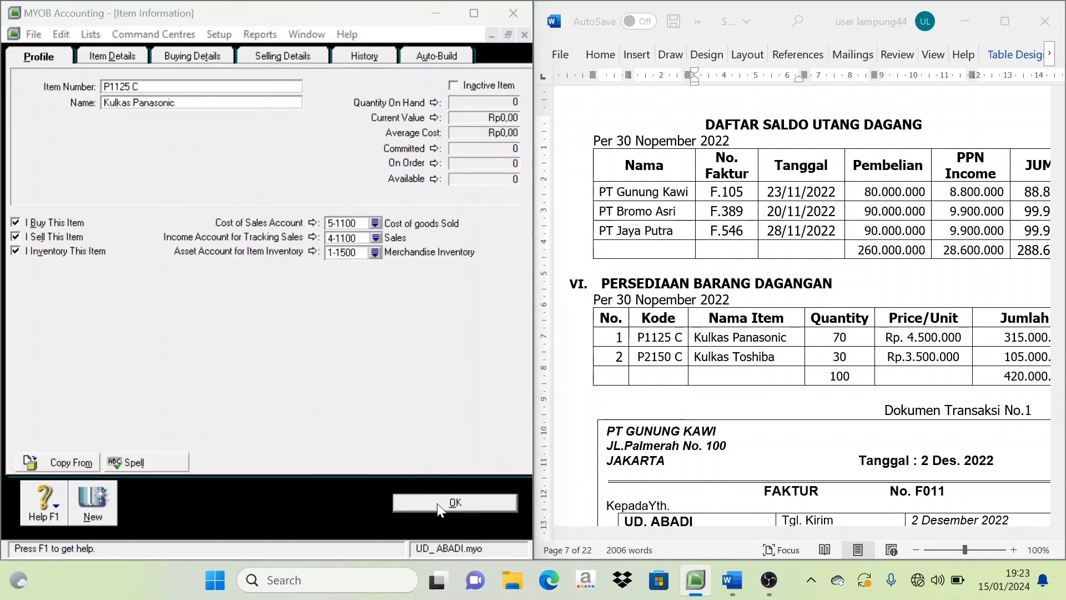
pyautogui.click(645, 314)
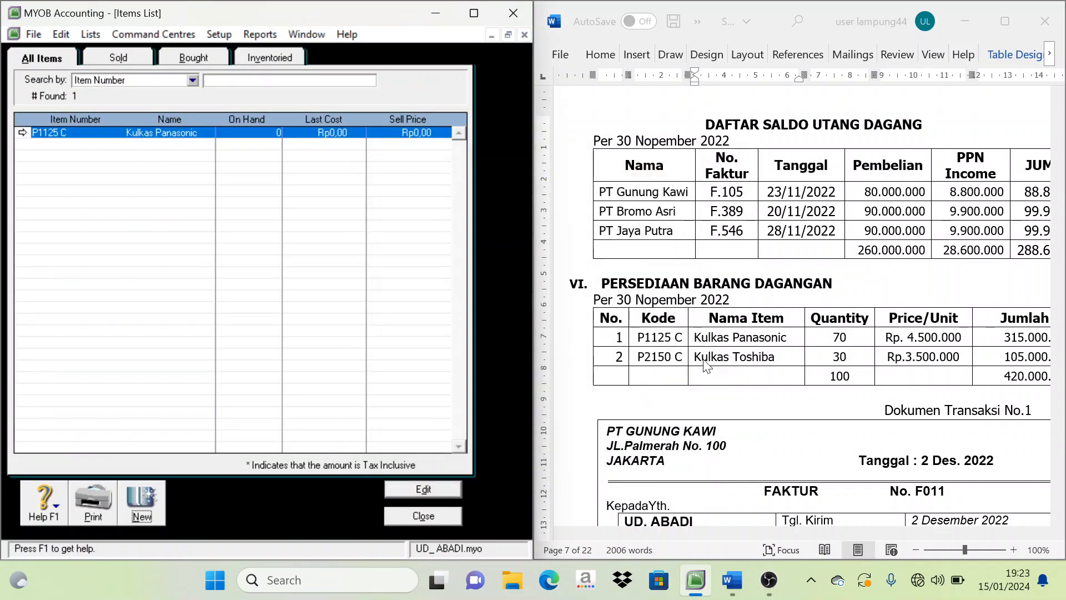
# Step: Create a new item with the code P2150 C copied from the document's inventory table as its item number
pyautogui.click(142, 510)
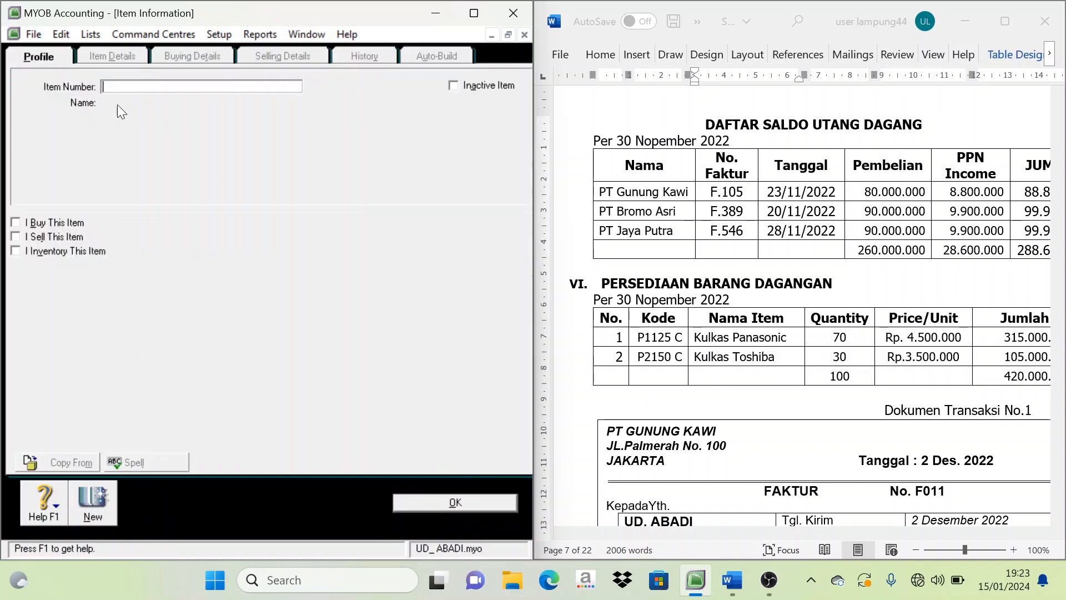
pyautogui.tripleClick(662, 358)
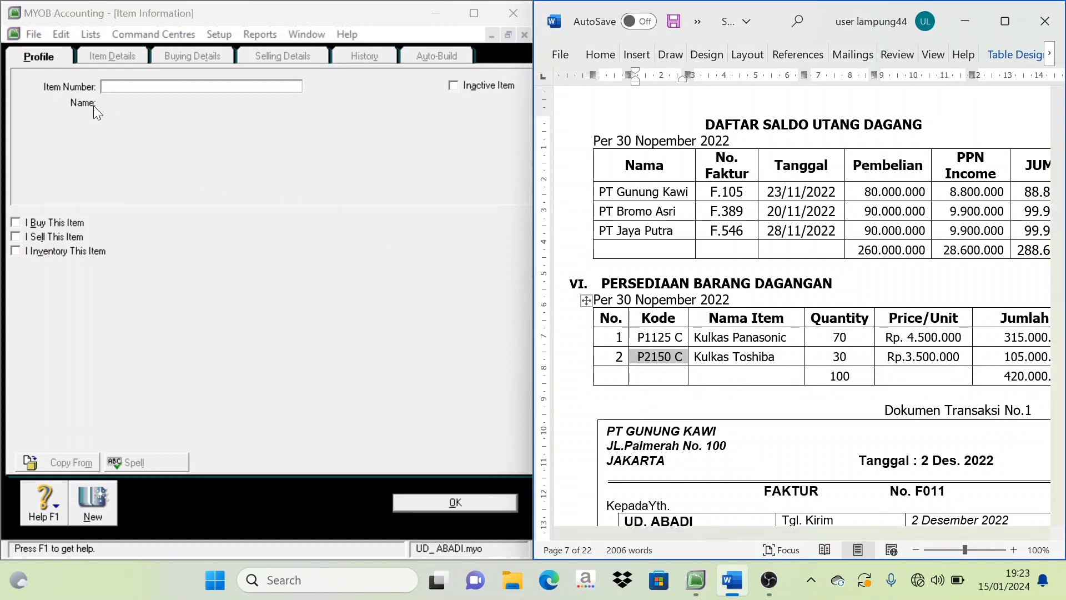
pyautogui.click(117, 87)
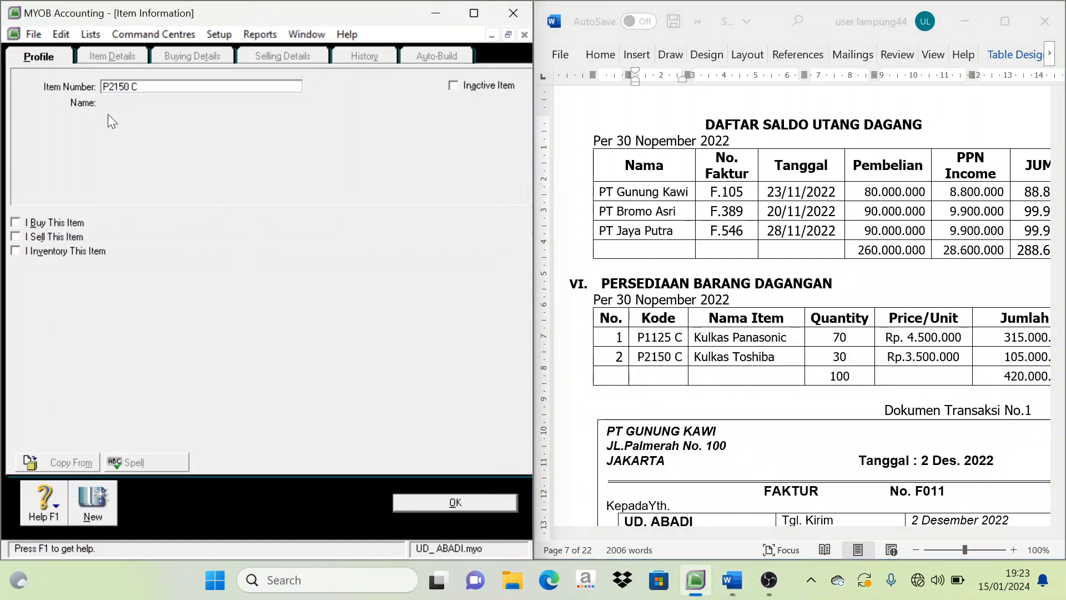
pyautogui.press('Tab')
# Step: Copy the name Kulkas Toshiba from the document's inventory table into the name of item P2150 C
pyautogui.tripleClick(731, 358)
pyautogui.hotkey('ctrl', 'c')
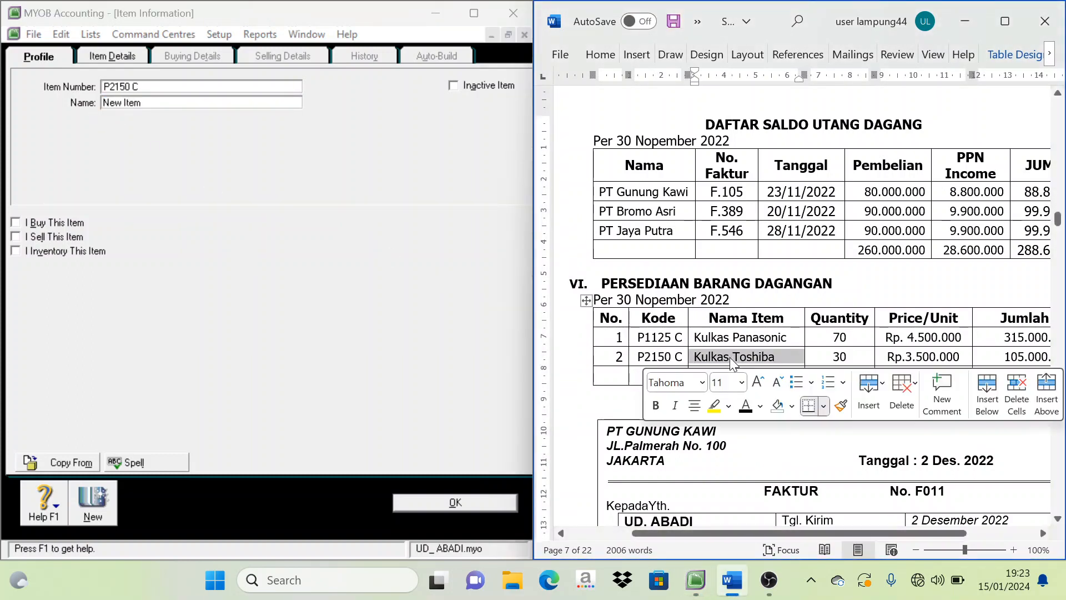
pyautogui.click(47, 105)
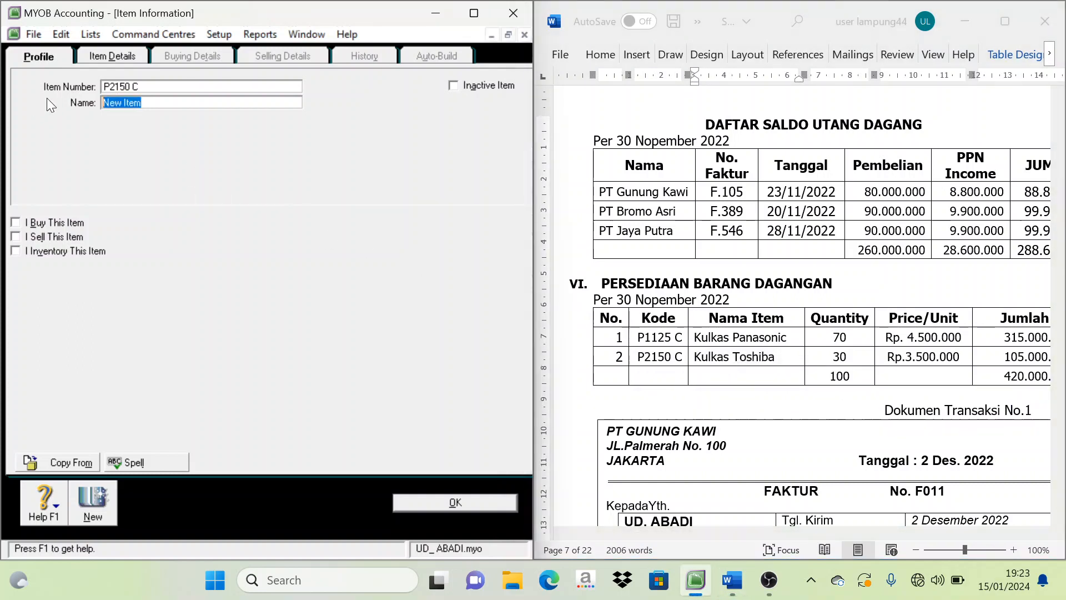
pyautogui.hotkey('ctrl', 'v')
# Step: Mark item P2150 C as an item that is bought, sold and inventoried
pyautogui.click(16, 222)
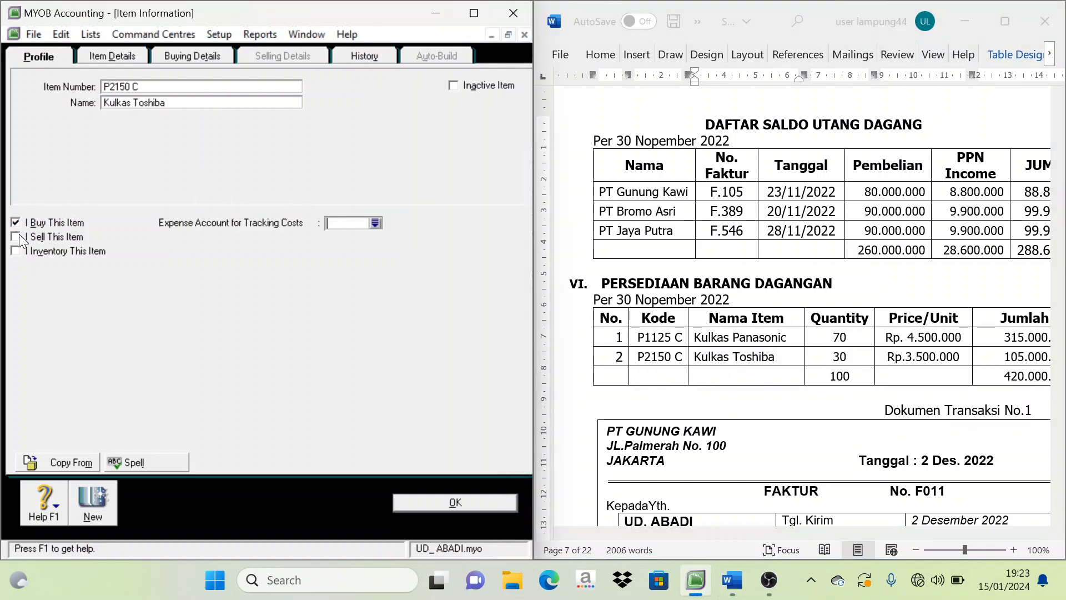
pyautogui.click(15, 237)
pyautogui.click(15, 251)
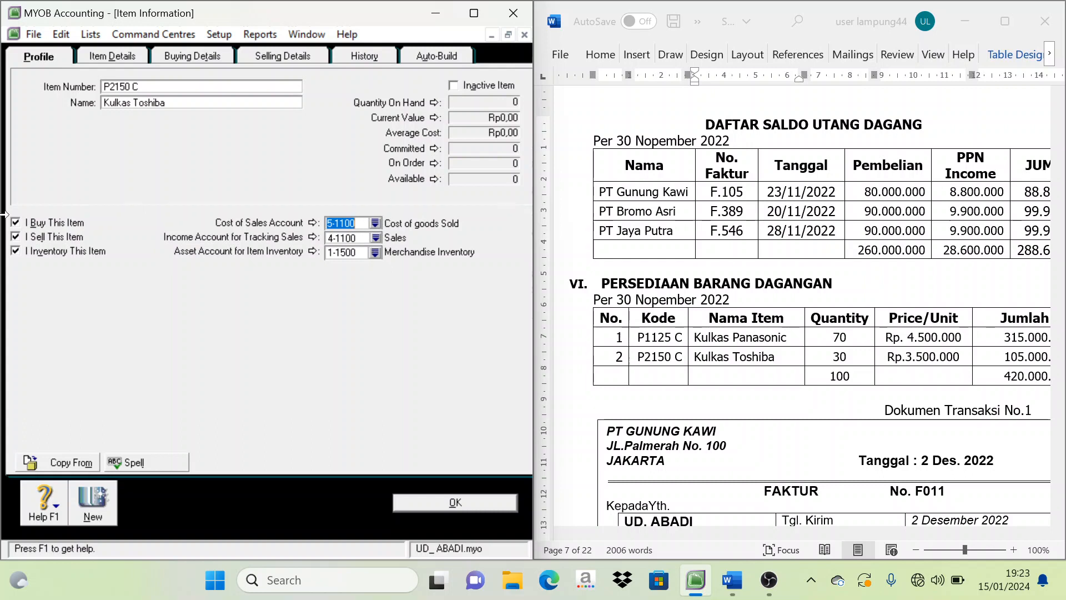
# Step: Check item P2150 C's buying and selling details, and save the item, ignoring spelling suggestions and closing the items list
pyautogui.click(191, 56)
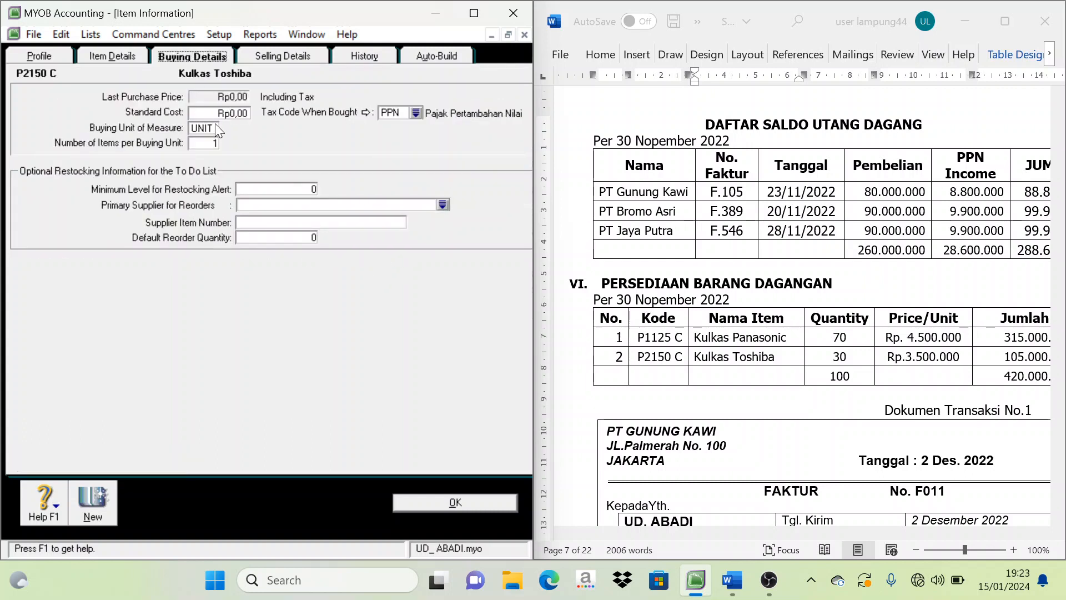
pyautogui.click(283, 56)
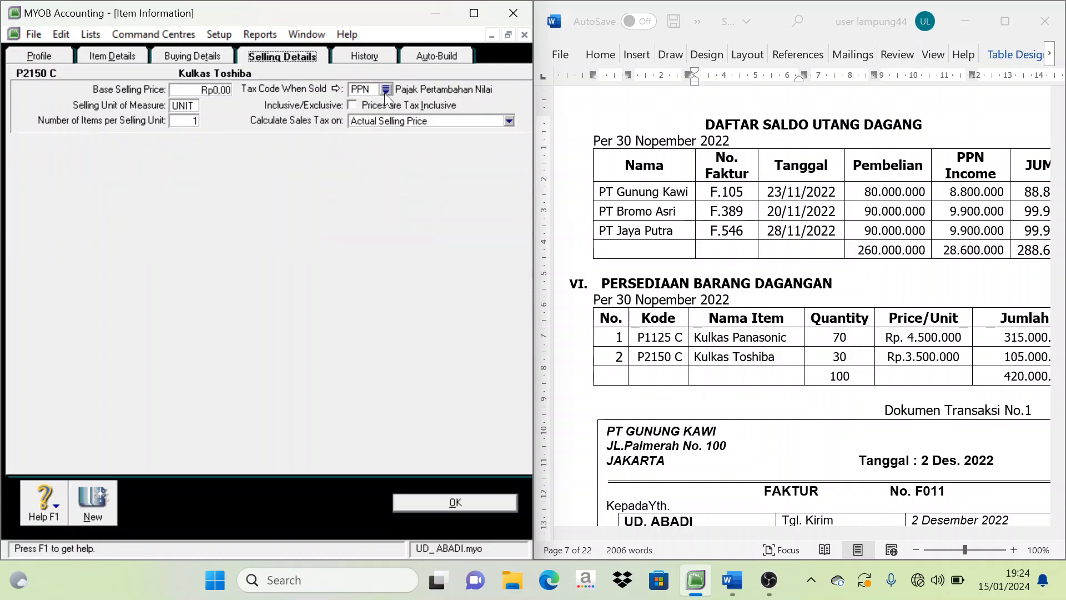
pyautogui.click(484, 504)
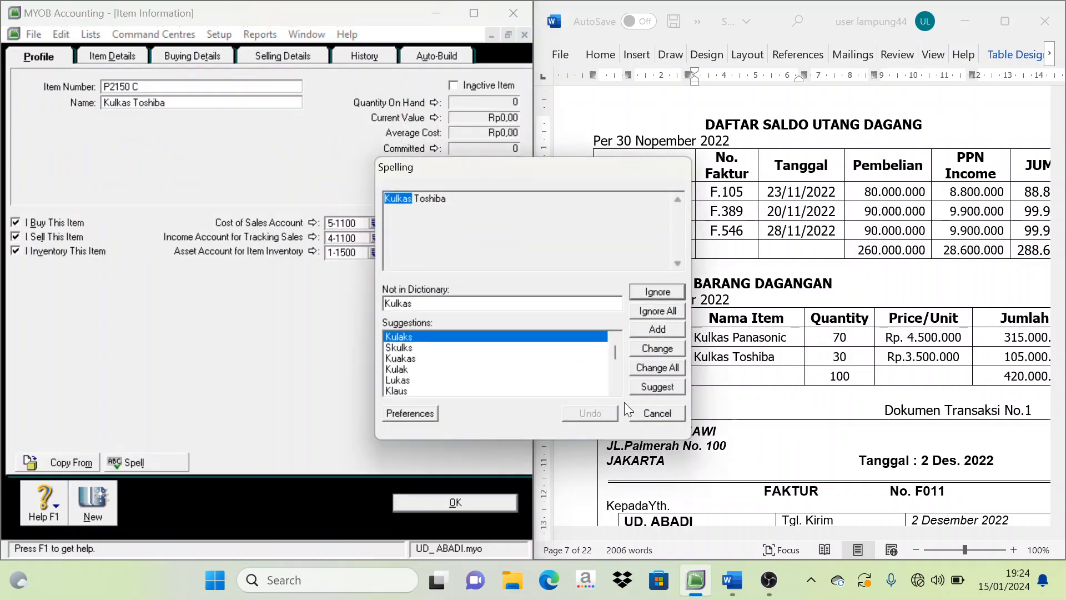
pyautogui.click(668, 310)
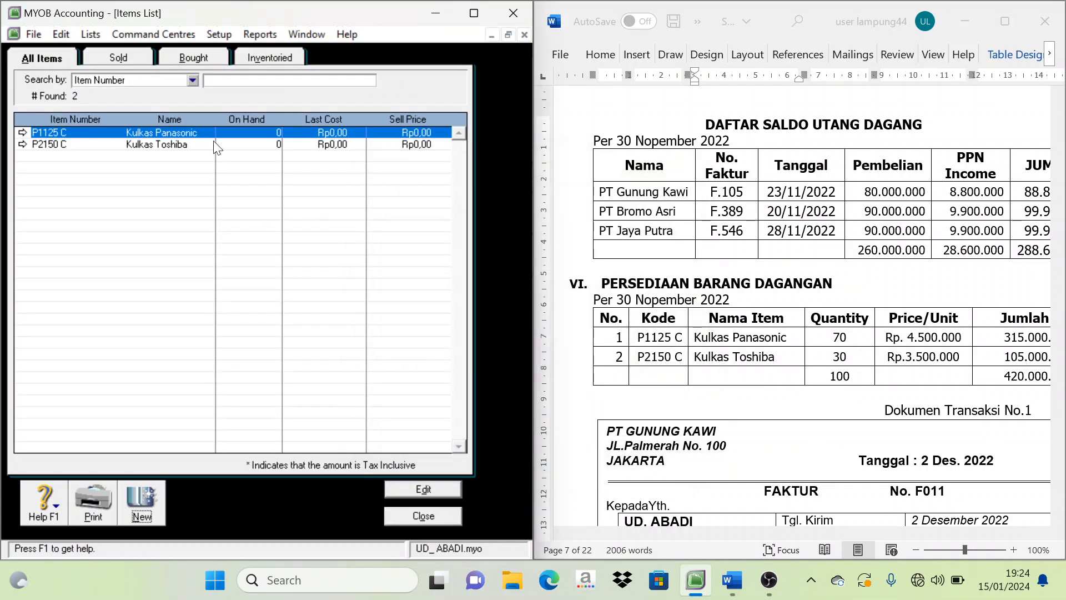
pyautogui.click(414, 516)
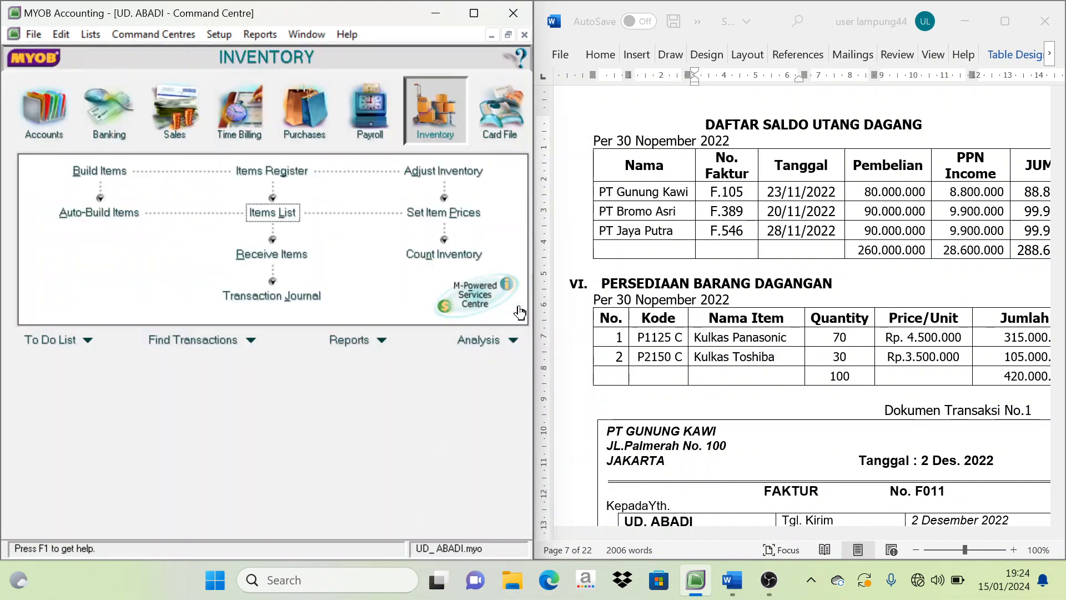
# Step: Enter the document's quantities as the inventory count: 70 for Kulkas Panasonic and 30 for Kulkas Toshiba
pyautogui.moveTo(749, 533); pyautogui.dragTo(798, 532)
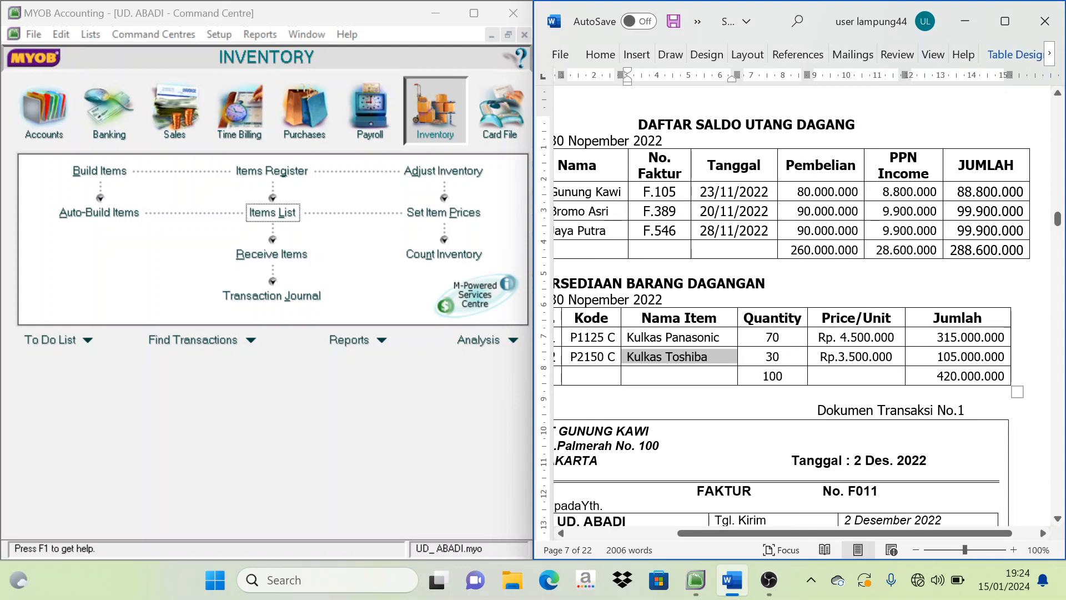
pyautogui.click(766, 337)
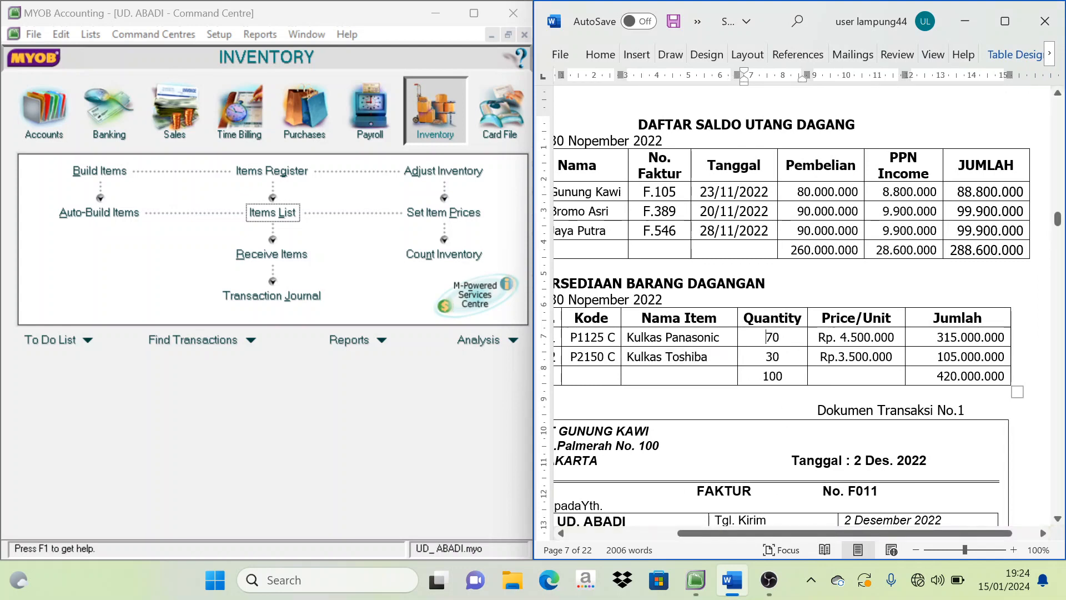
pyautogui.click(455, 257)
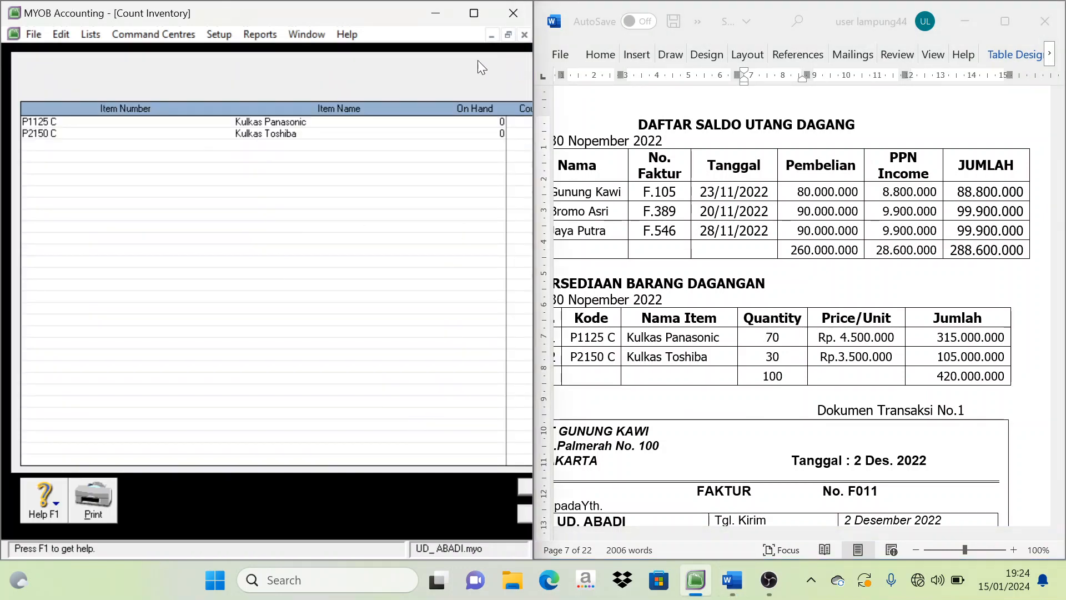
pyautogui.moveTo(547, 386); pyautogui.dragTo(649, 395)
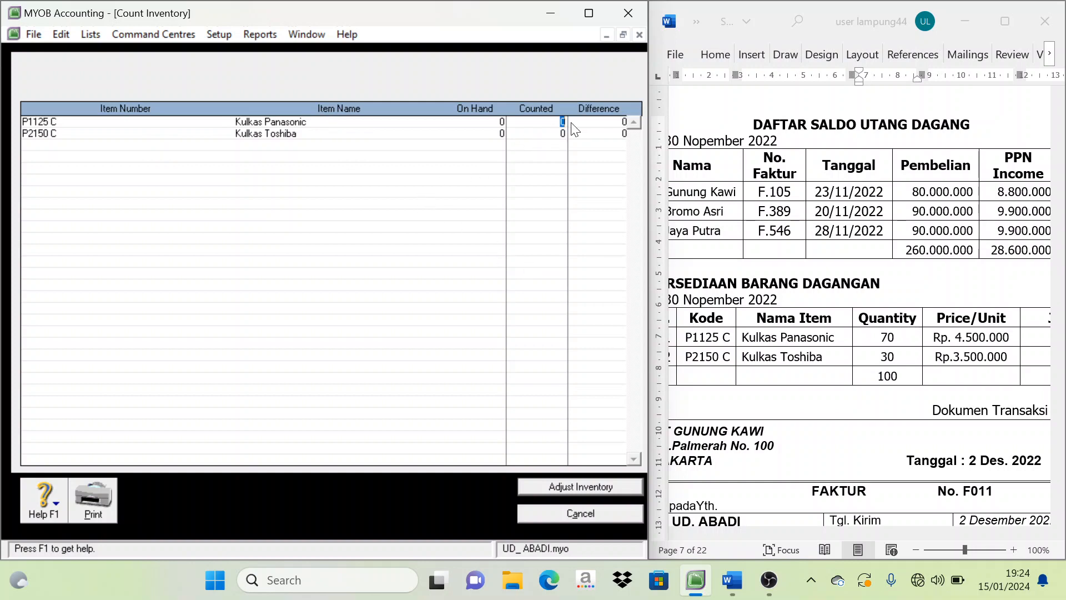
pyautogui.write('0')
pyautogui.click(562, 133)
pyautogui.write('30')
pyautogui.moveTo(647, 333)
pyautogui.mouseDown()
pyautogui.moveTo(707, 337)
pyautogui.moveTo(643, 331)
pyautogui.mouseUp()
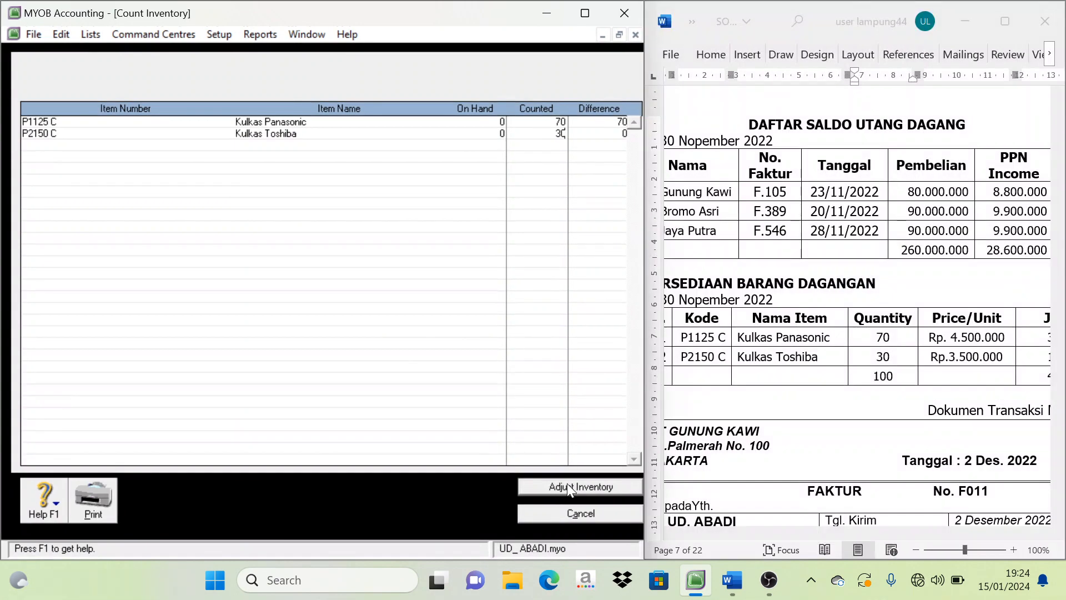
# Step: Adjust the inventory to the counted quantities as opening balances, using 1-1500 Merchandise Inventory as the default adjustment account
pyautogui.click(568, 483)
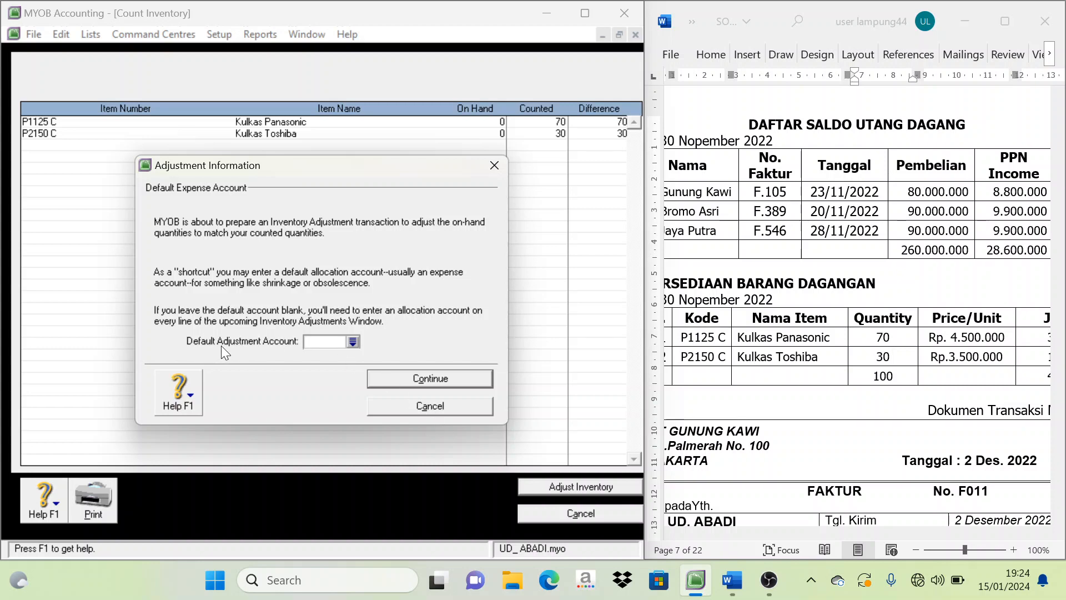
pyautogui.click(348, 340)
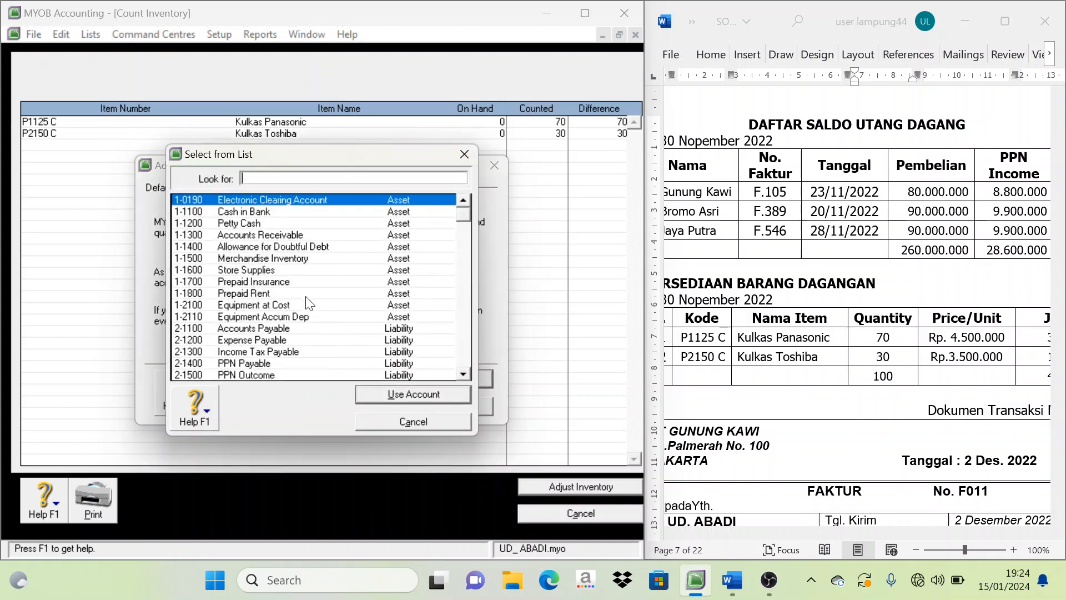
pyautogui.write('1-1500')
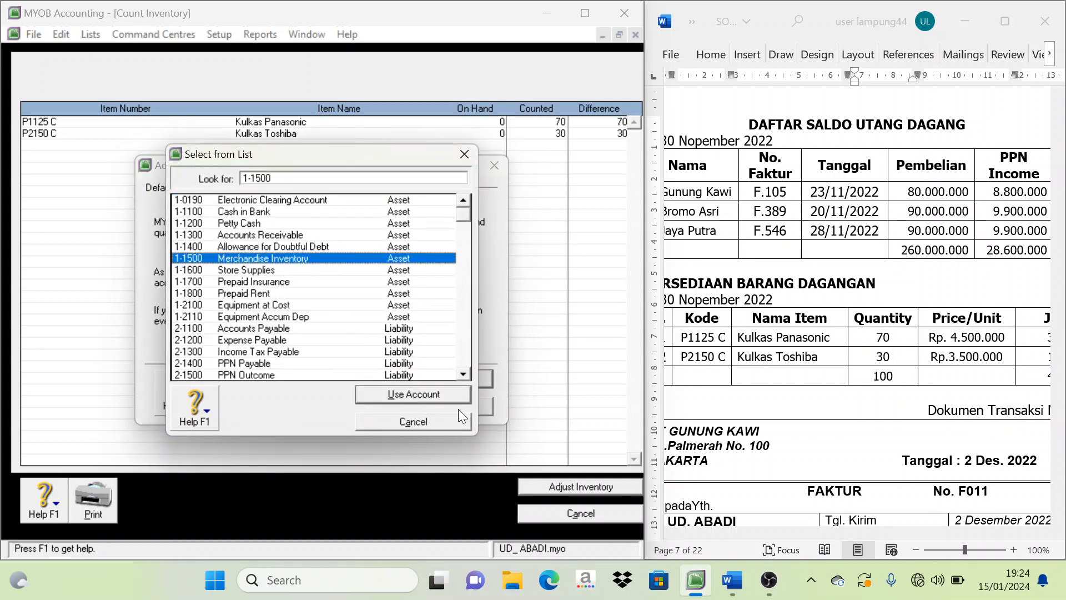
pyautogui.click(433, 396)
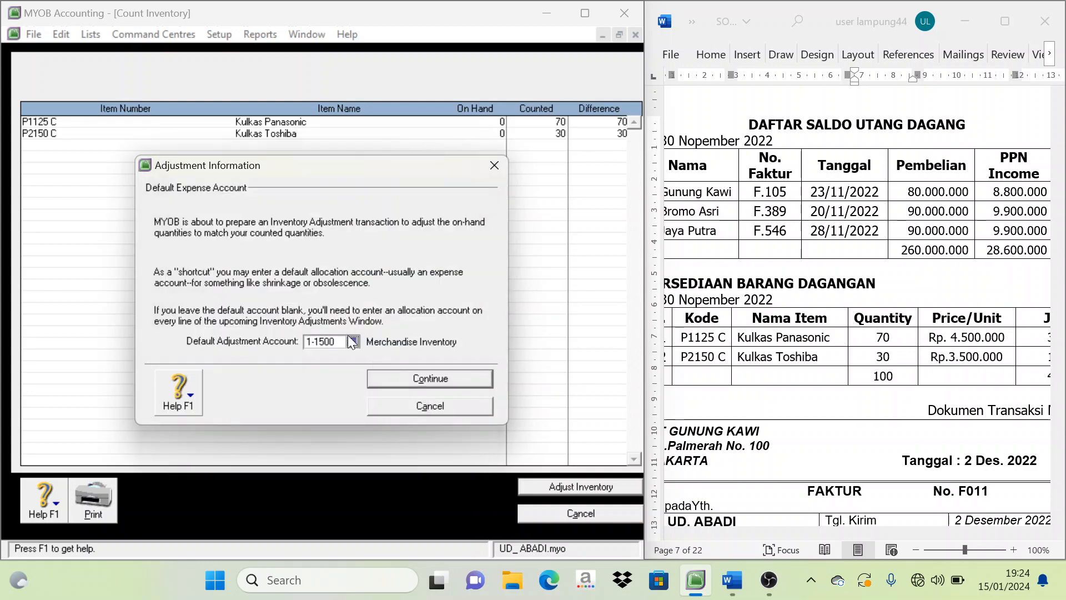
pyautogui.click(438, 380)
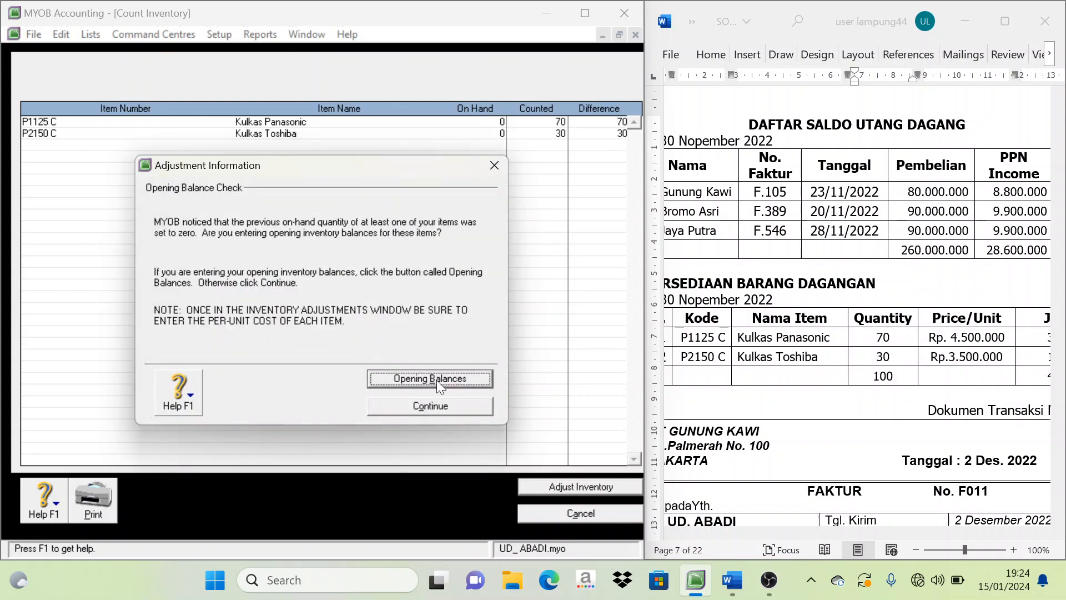
pyautogui.click(430, 378)
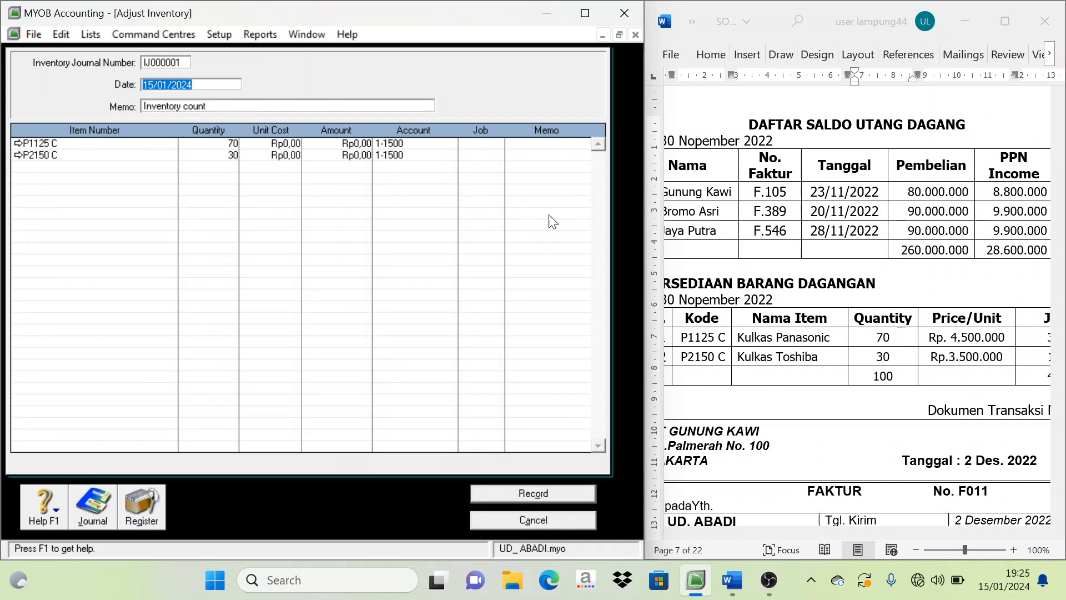
# Step: Date the inventory adjustment 01/12/2022
pyautogui.write('1/12')
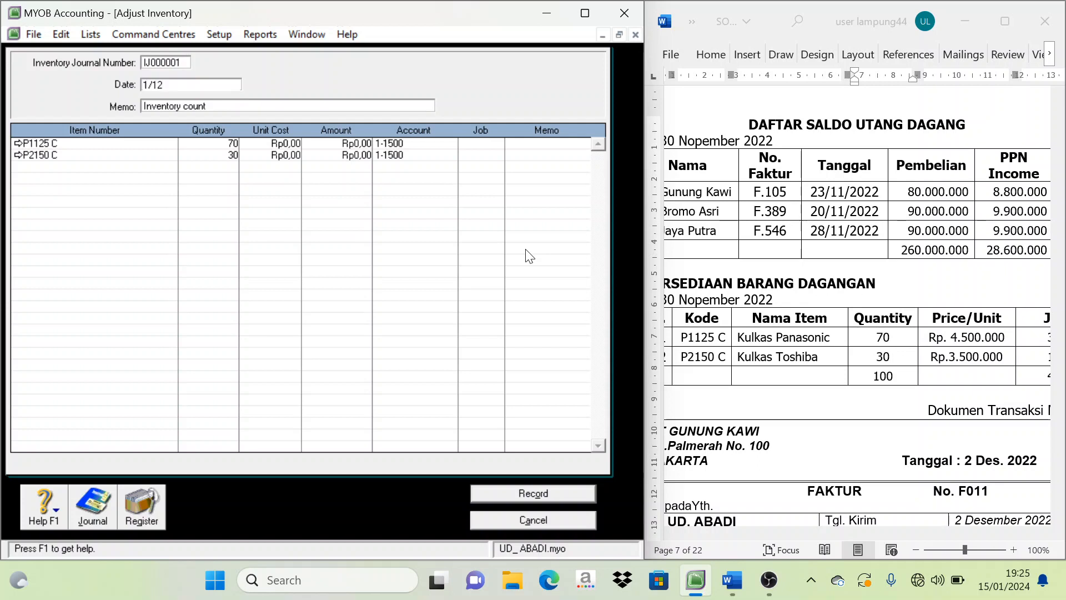
pyautogui.write('/2022')
pyautogui.press('Tab')
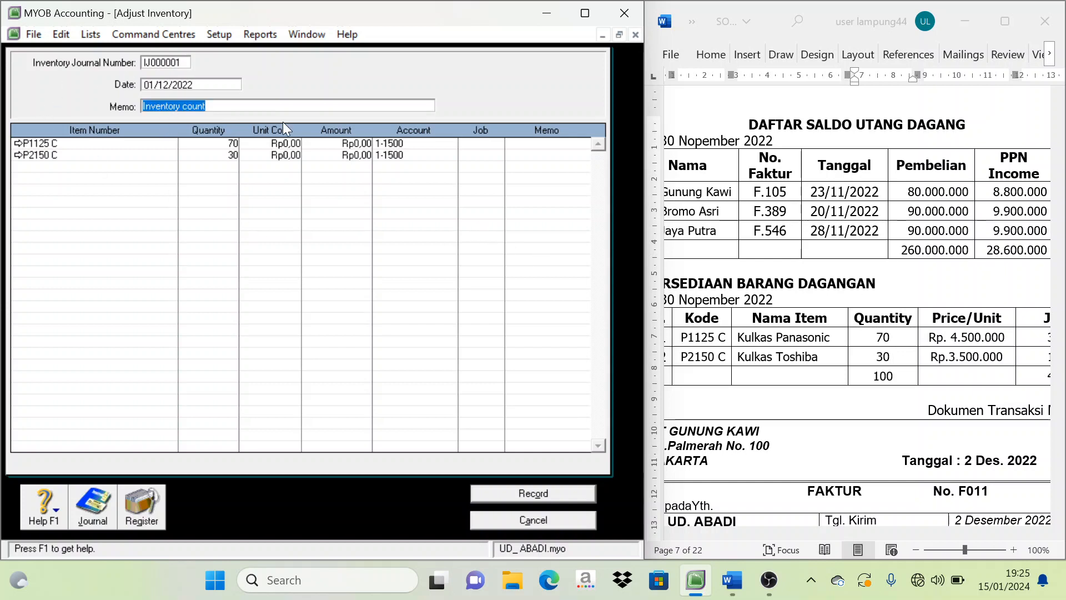
# Step: Replace the inventory adjustment's memo with "Saldo Persediaan Barang"
pyautogui.write('pER')
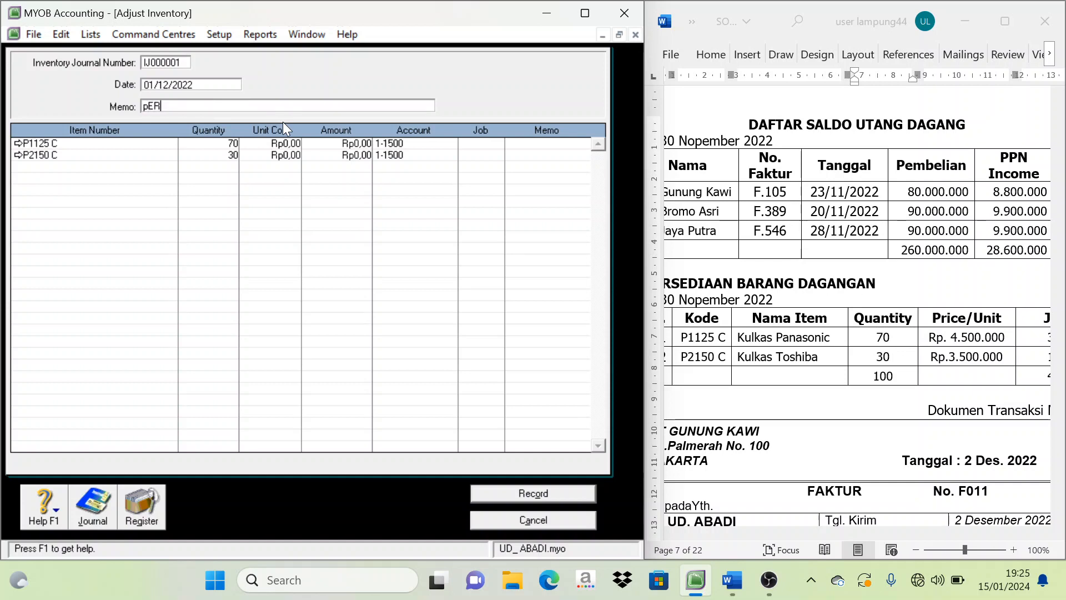
pyautogui.press('BackSpace')
pyautogui.press('capslock')
pyautogui.press('BackSpace')
pyautogui.press('BackSpace')
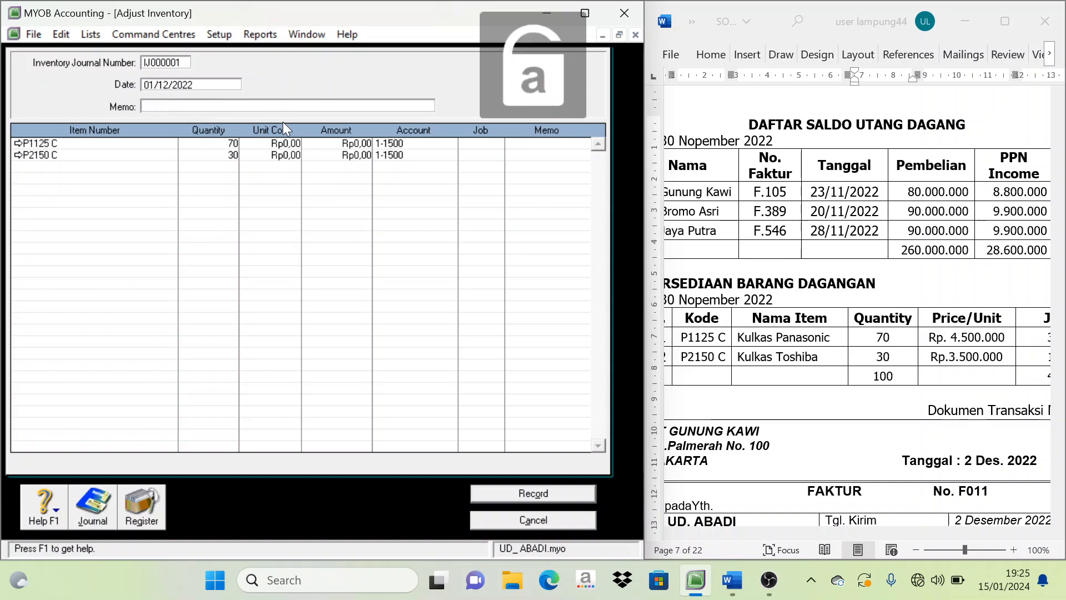
pyautogui.write('Persedia')
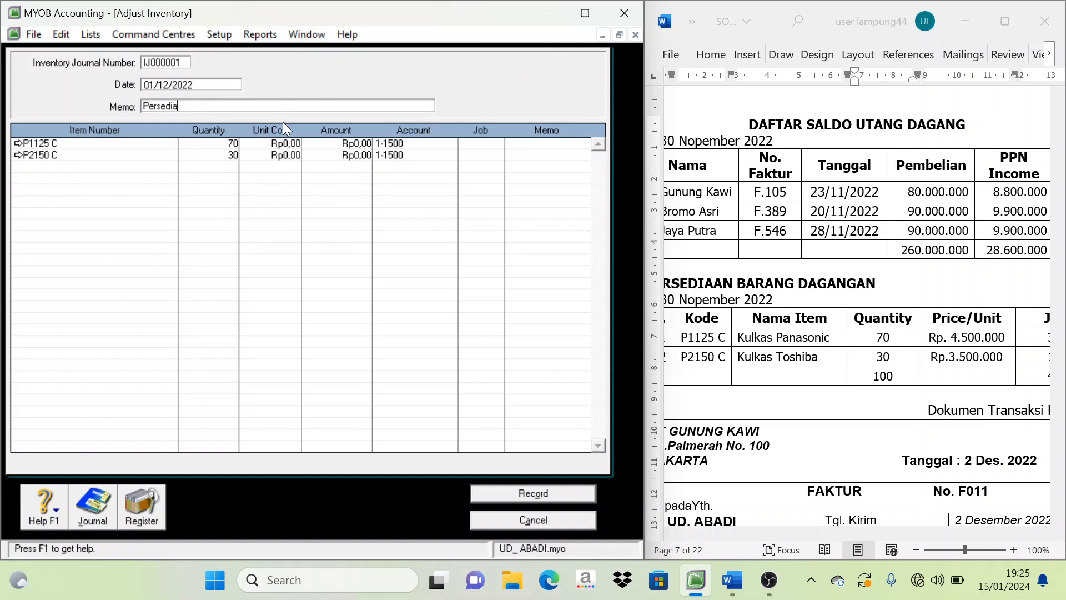
pyautogui.press('BackSpace')
pyautogui.press('BackSpace')
pyautogui.press('BackSpace')
pyautogui.press('BackSpace')
pyautogui.press('BackSpace')
pyautogui.press('BackSpace')
pyautogui.press('BackSpace')
pyautogui.write('Saldo Persediaan Barang')
# Step: Enter the document's unit costs, 4500000 for P1125 C and 3500000 for P2150 C, and record the inventory adjustment
pyautogui.click(283, 145)
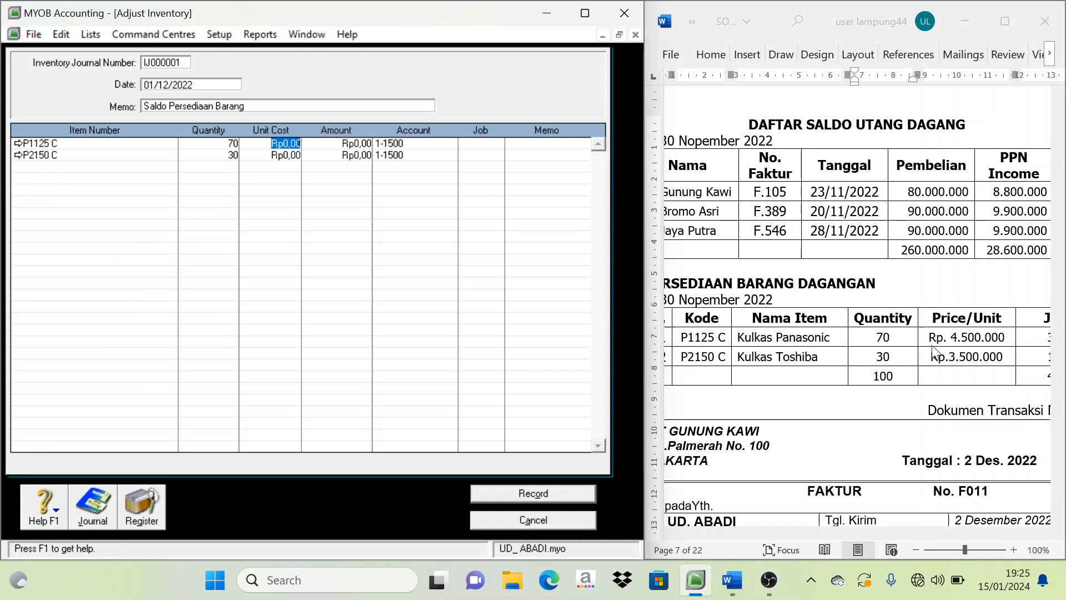
pyautogui.write('4500000')
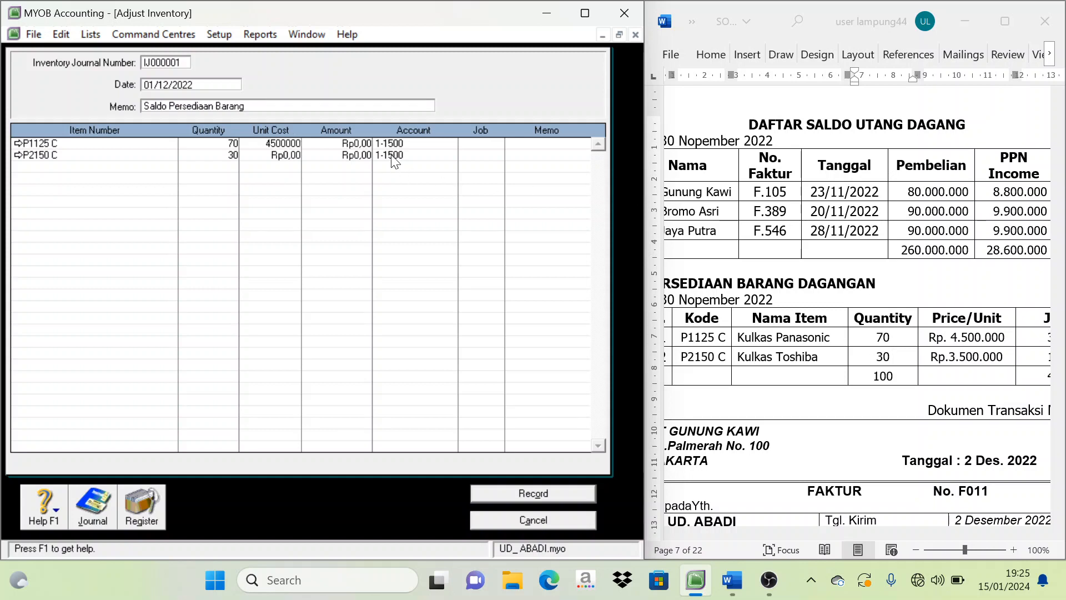
pyautogui.click(276, 157)
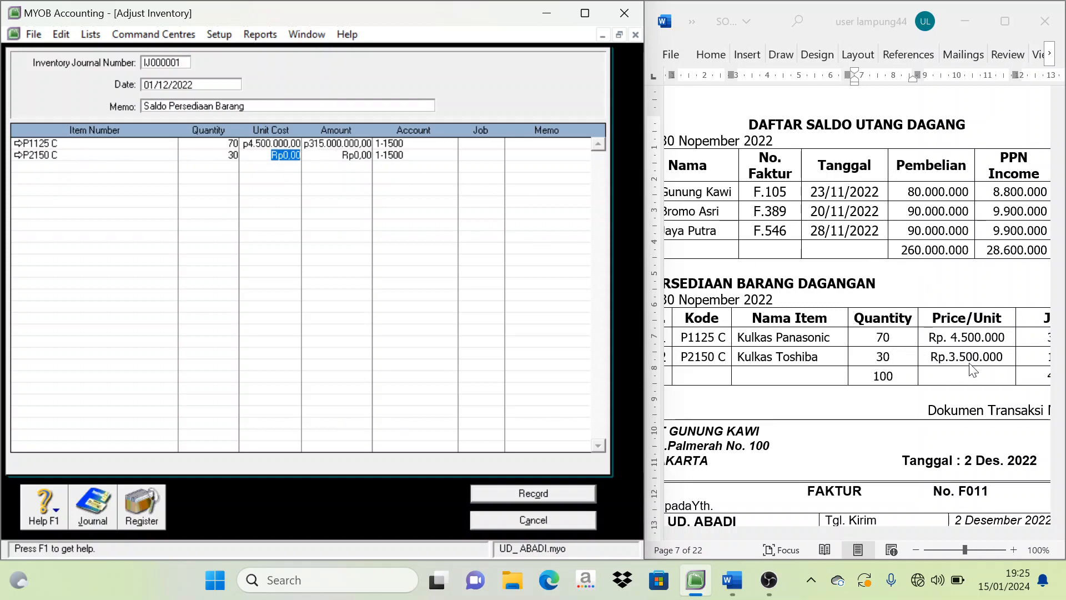
pyautogui.click(877, 337)
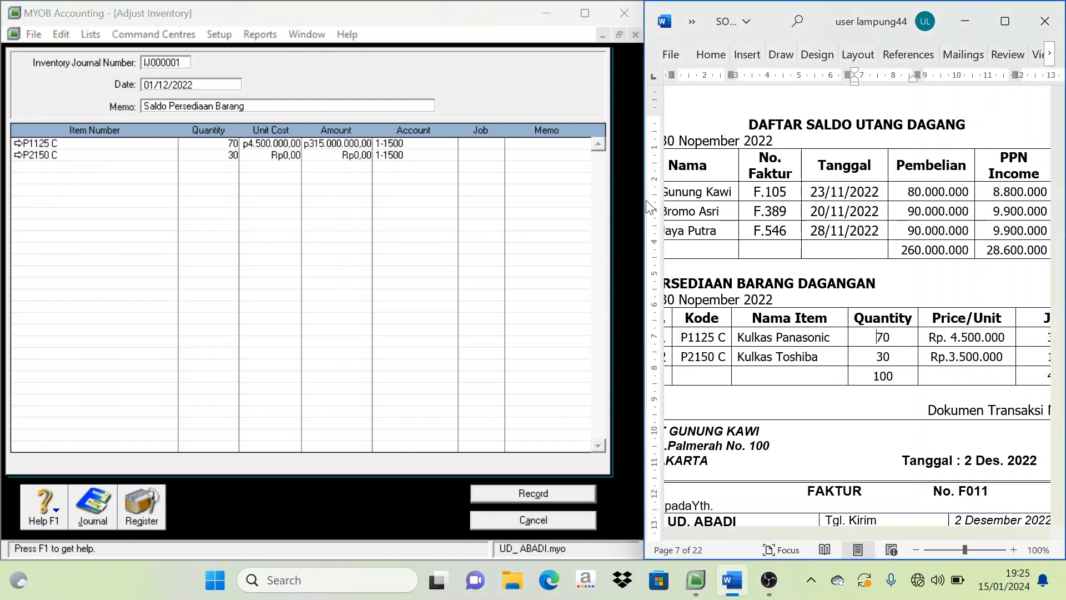
pyautogui.moveTo(646, 203); pyautogui.dragTo(583, 217)
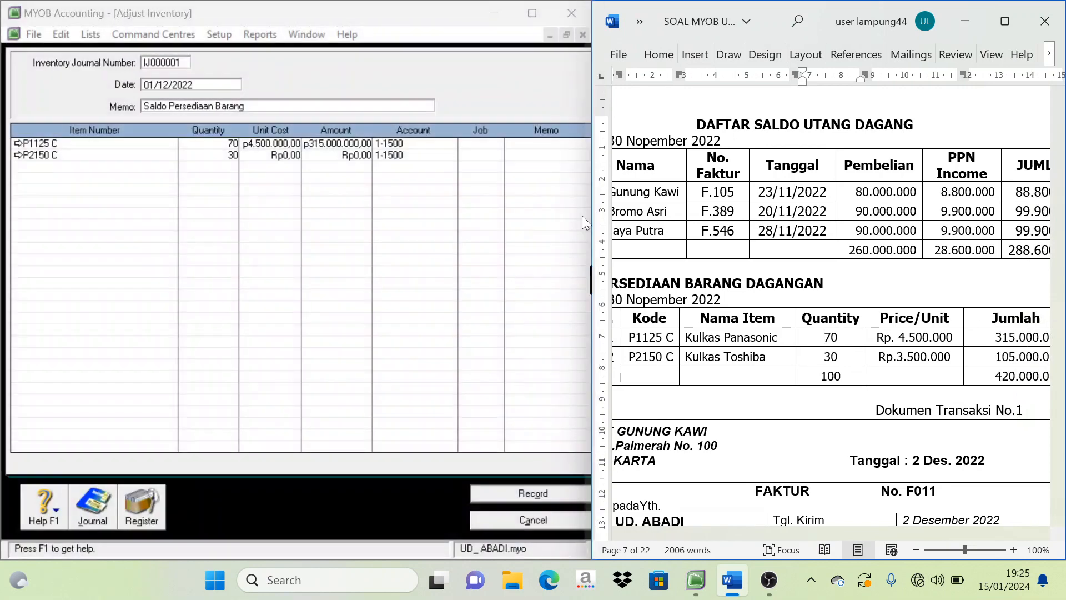
pyautogui.click(278, 156)
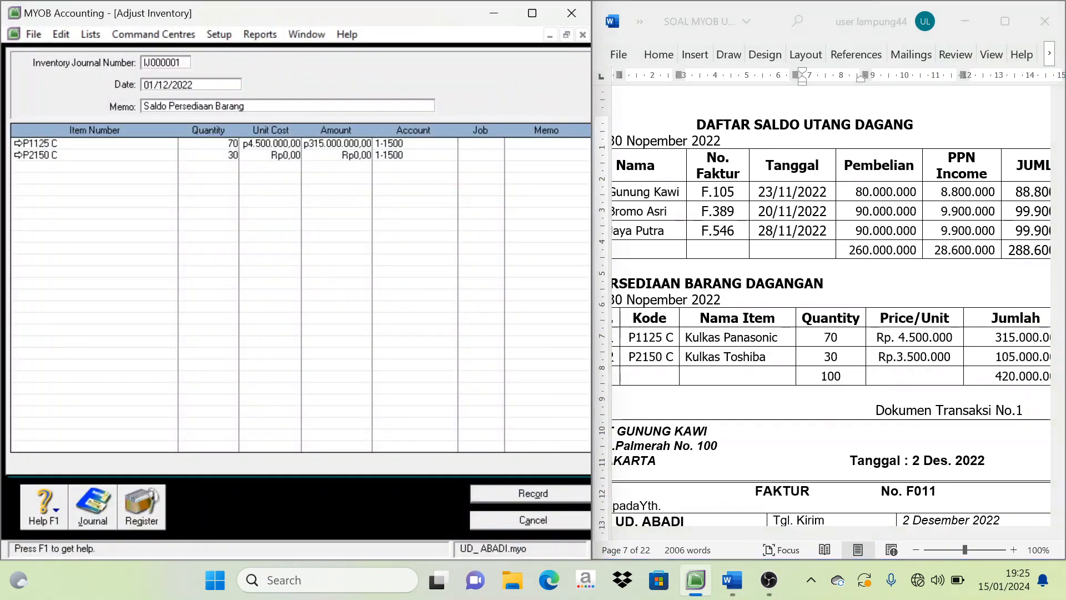
pyautogui.doubleClick(271, 155)
pyautogui.write('3.500.')
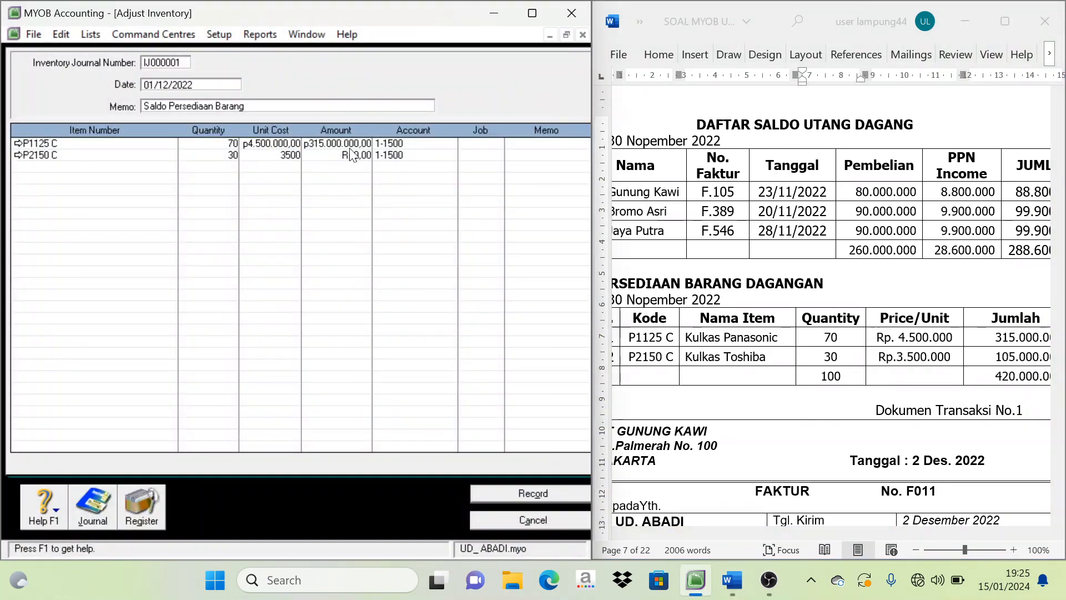
pyautogui.write('000')
pyautogui.press('Tab')
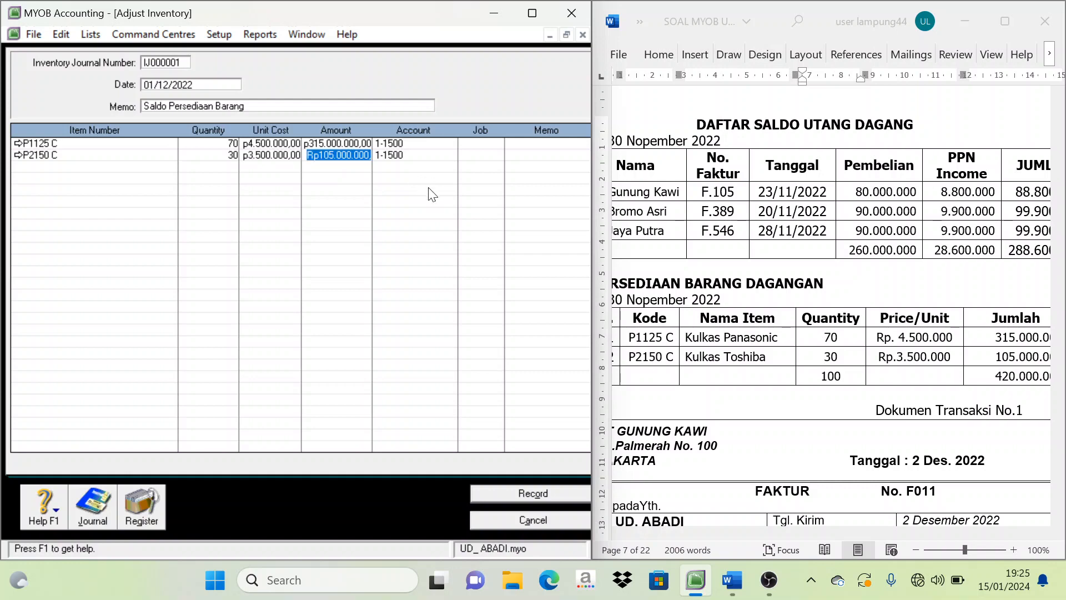
pyautogui.click(535, 494)
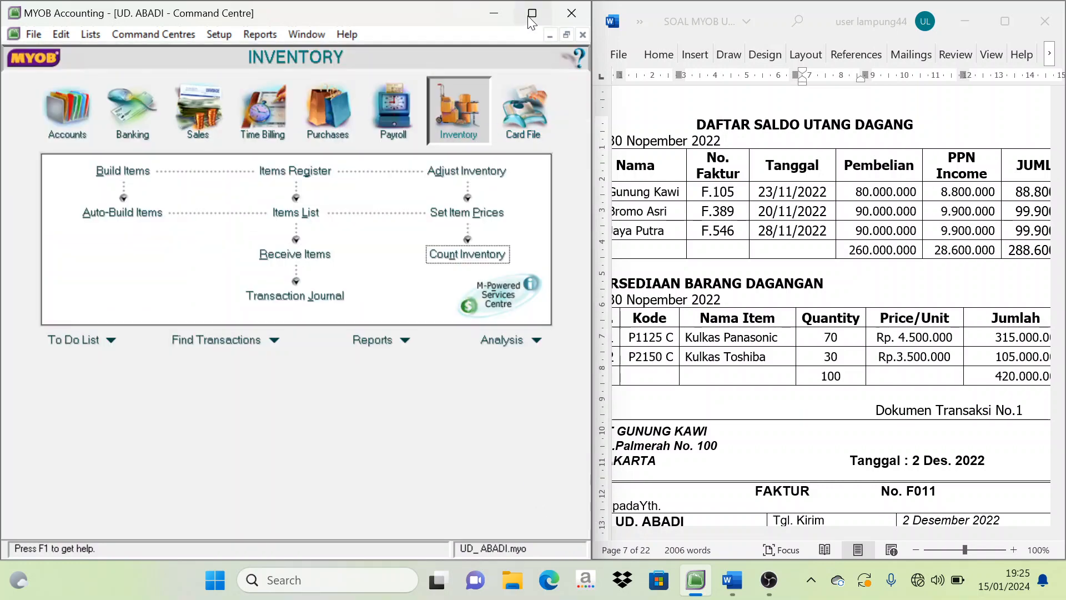
# Step: Review the receivables, payables and inventory tables in the Word document at full window size, and return to the maximized MYOB window
pyautogui.moveTo(591, 78)
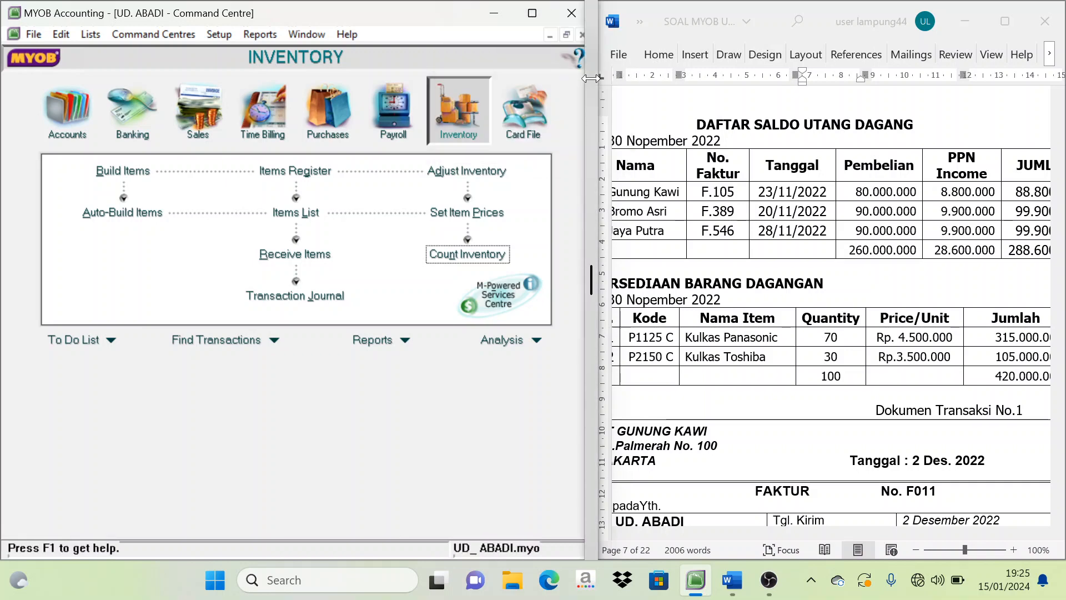
pyautogui.click(532, 13)
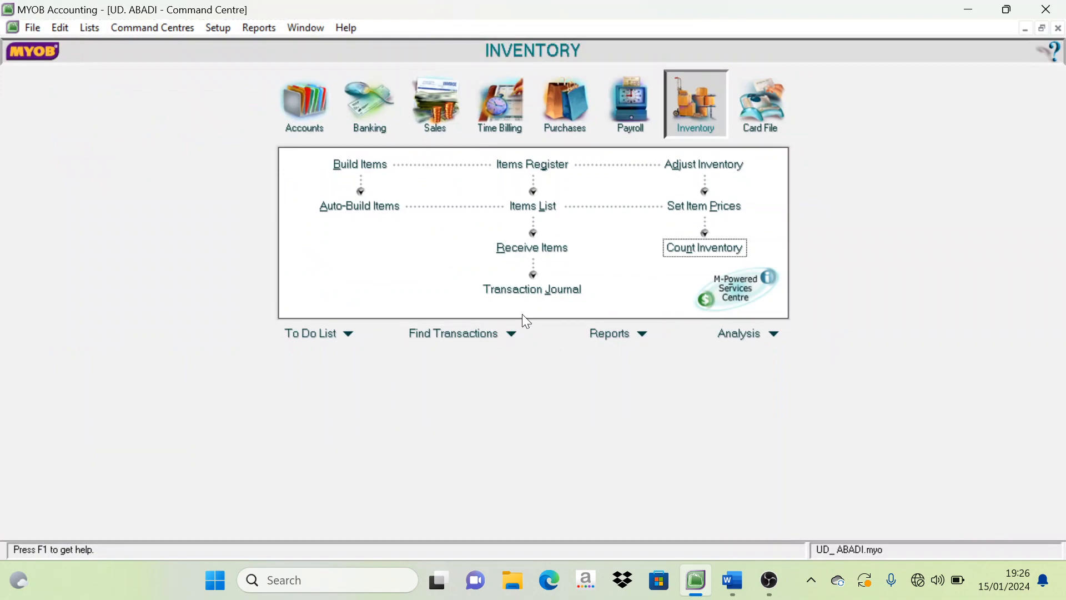
pyautogui.moveTo(700, 589)
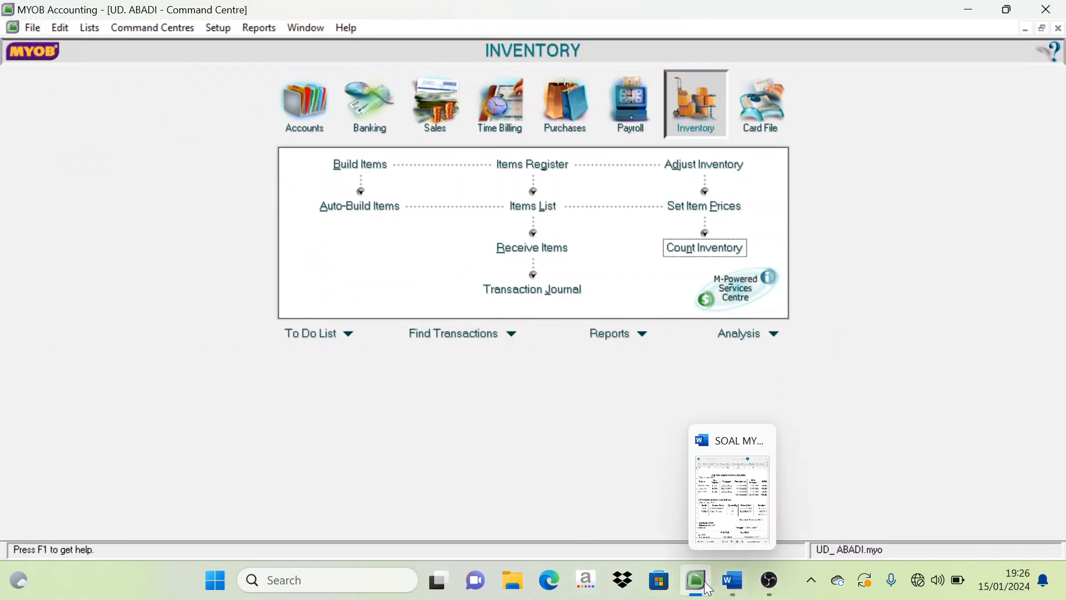
pyautogui.click(733, 581)
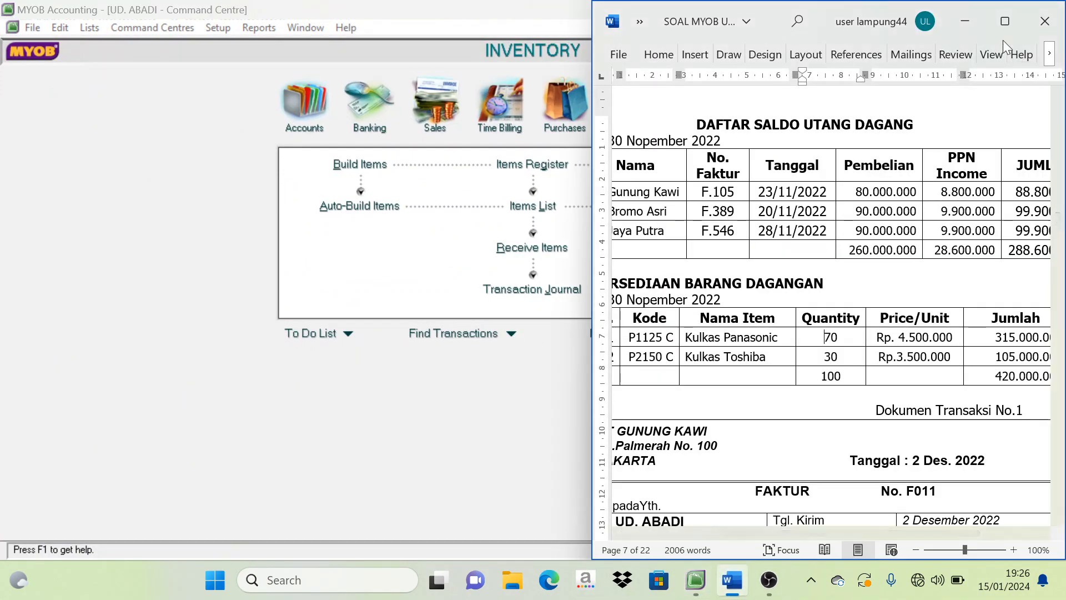
pyautogui.click(1005, 10)
pyautogui.scroll(10, 365, 173)
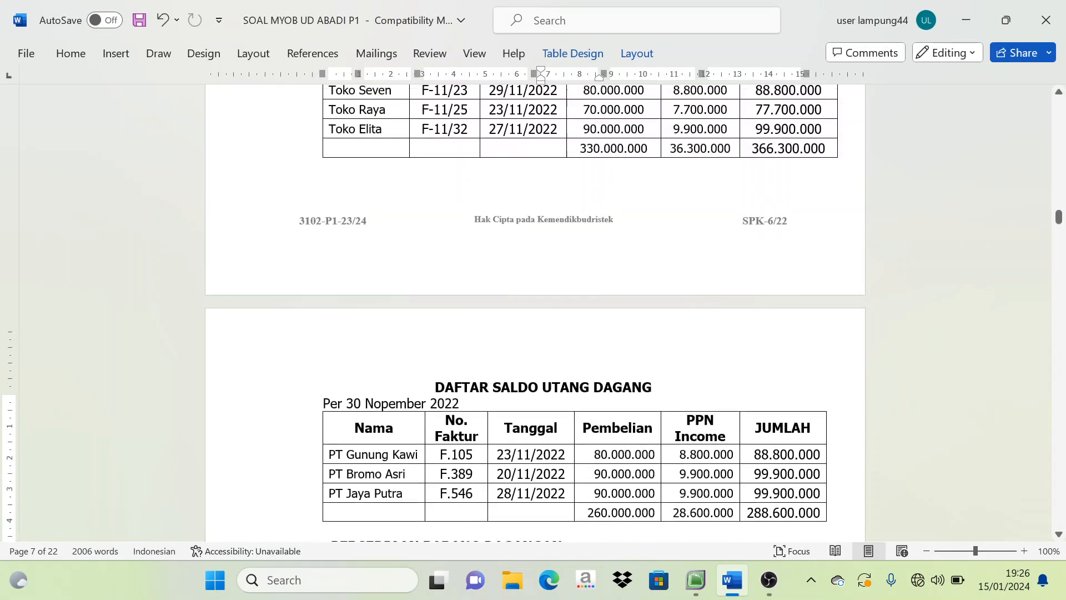
pyautogui.scroll(-6, 365, 172)
pyautogui.scroll(11, 364, 172)
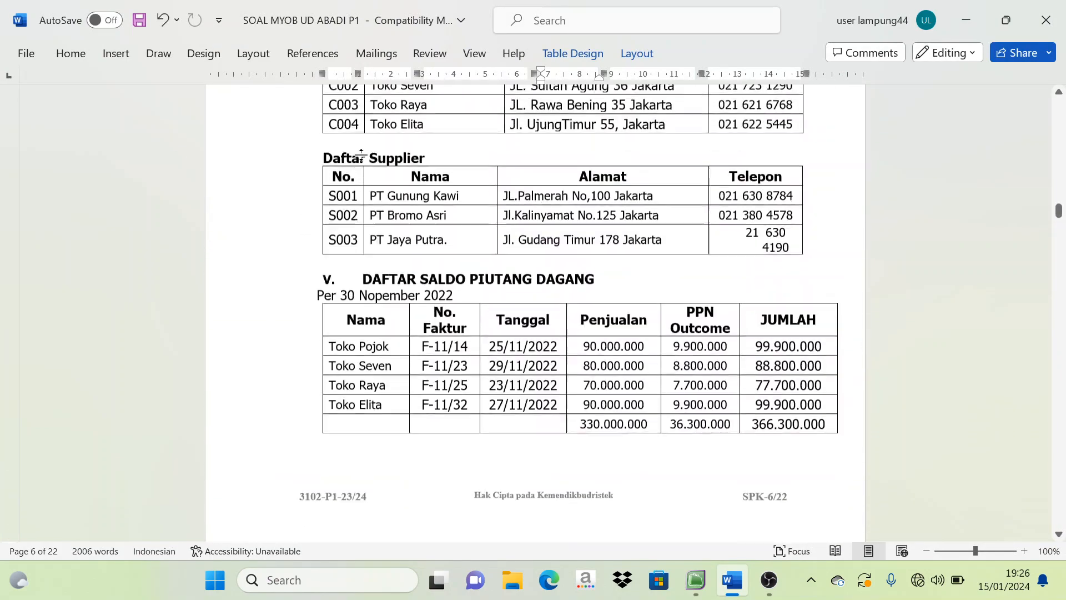
pyautogui.scroll(-4, 365, 172)
pyautogui.scroll(-15, 535, 311)
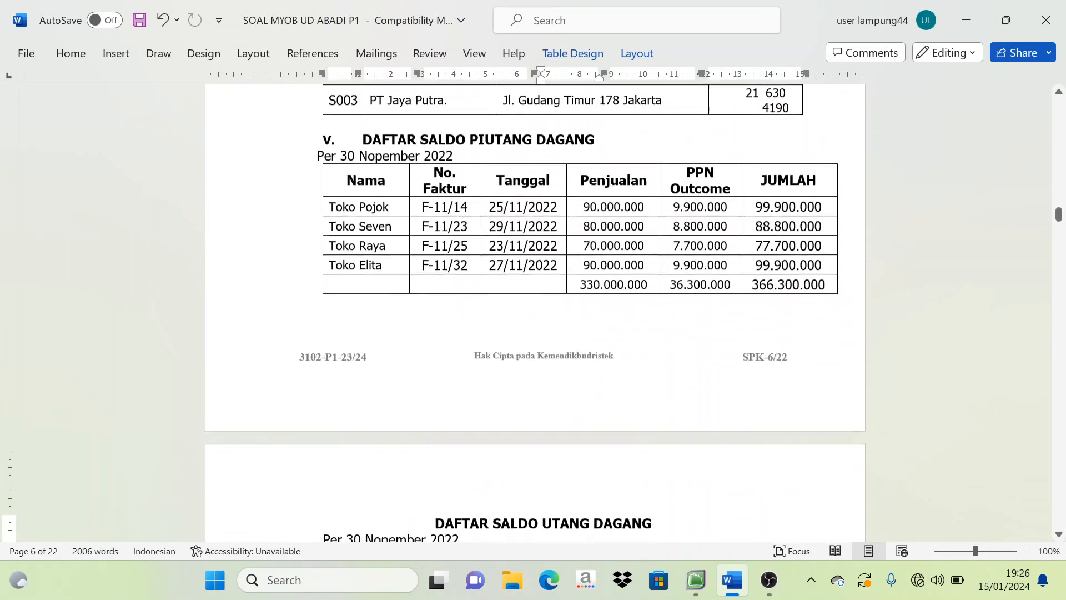
pyautogui.scroll(5, 535, 311)
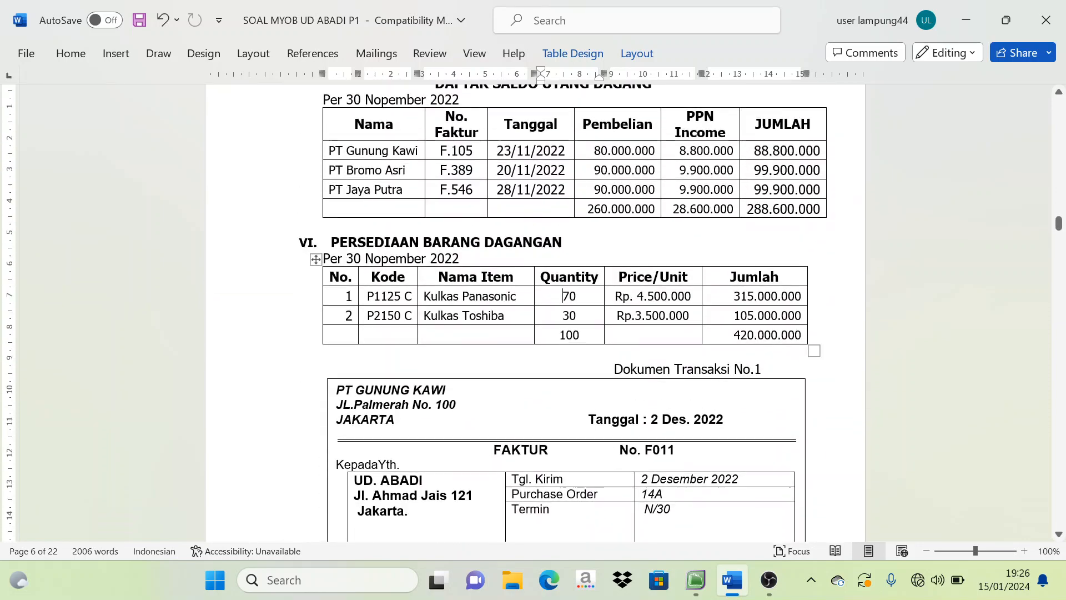
pyautogui.scroll(-3, 499, 355)
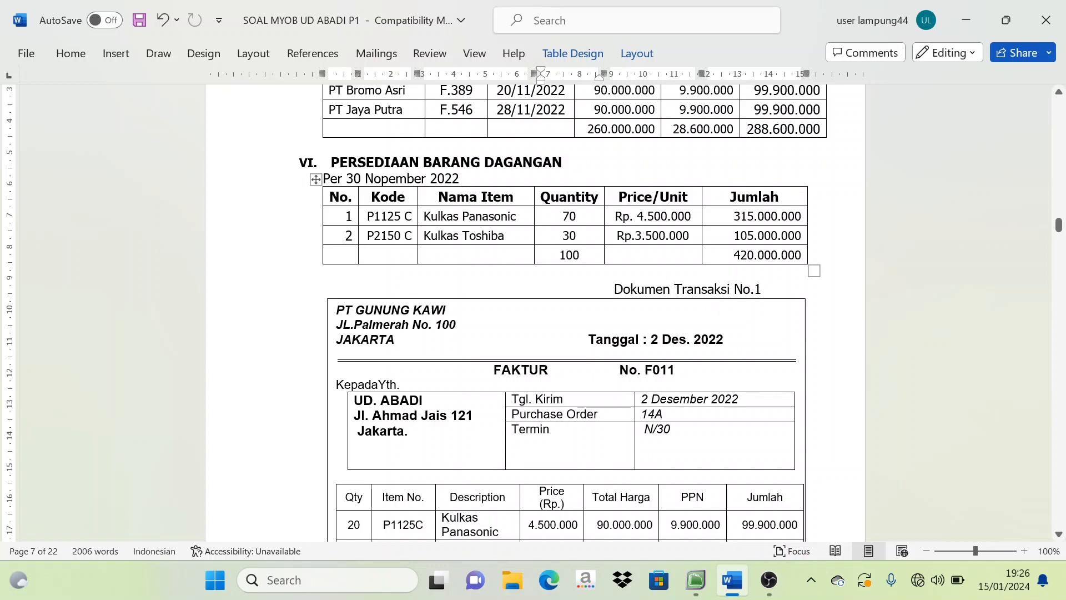
pyautogui.click(476, 273)
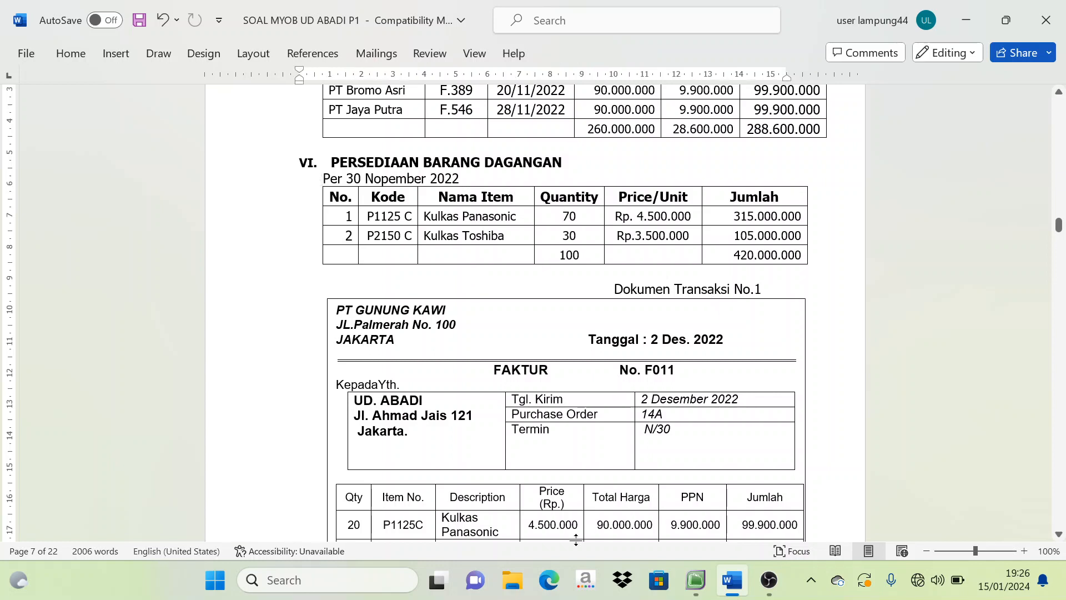
pyautogui.click(694, 588)
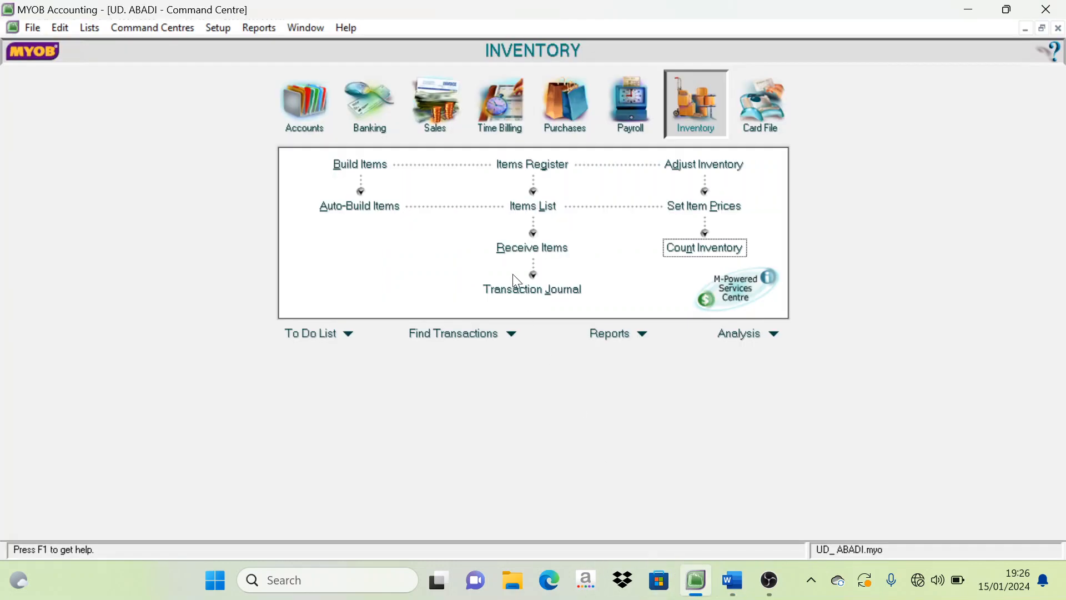